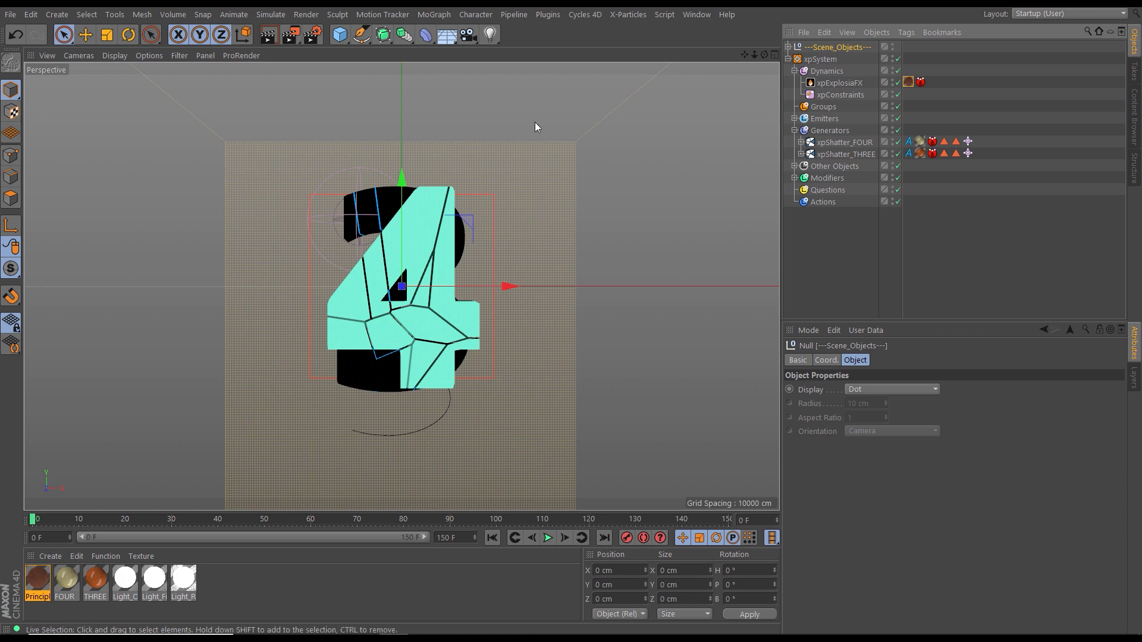
Create a new project and paste the copied ---Scene_Objects--- null with its camera and lights into it
left_click(11, 14)
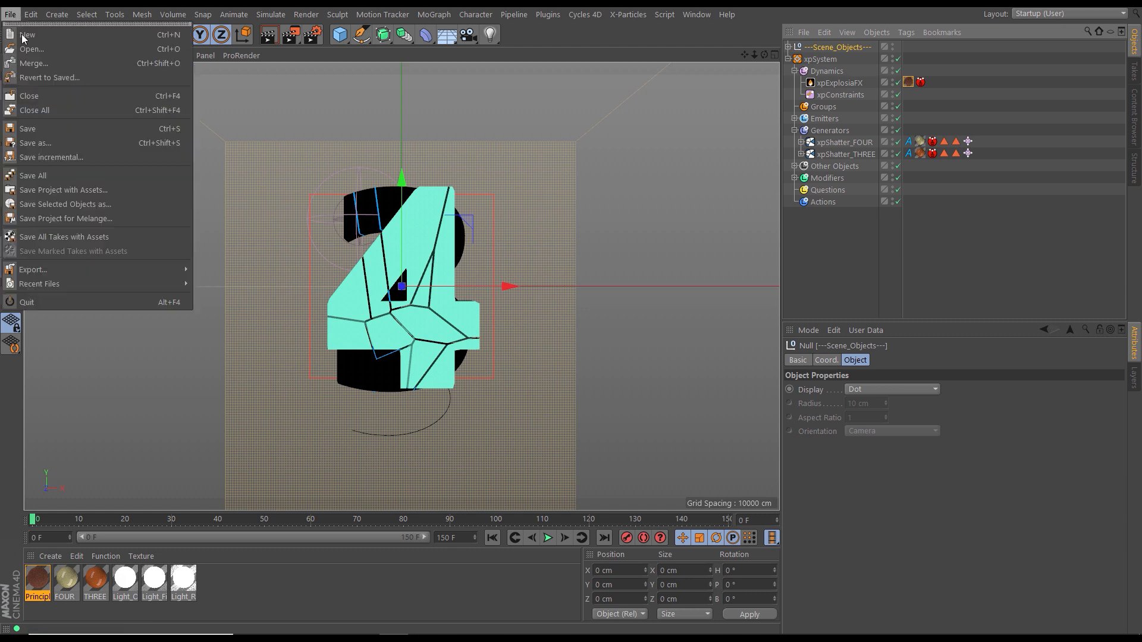
left_click(23, 32)
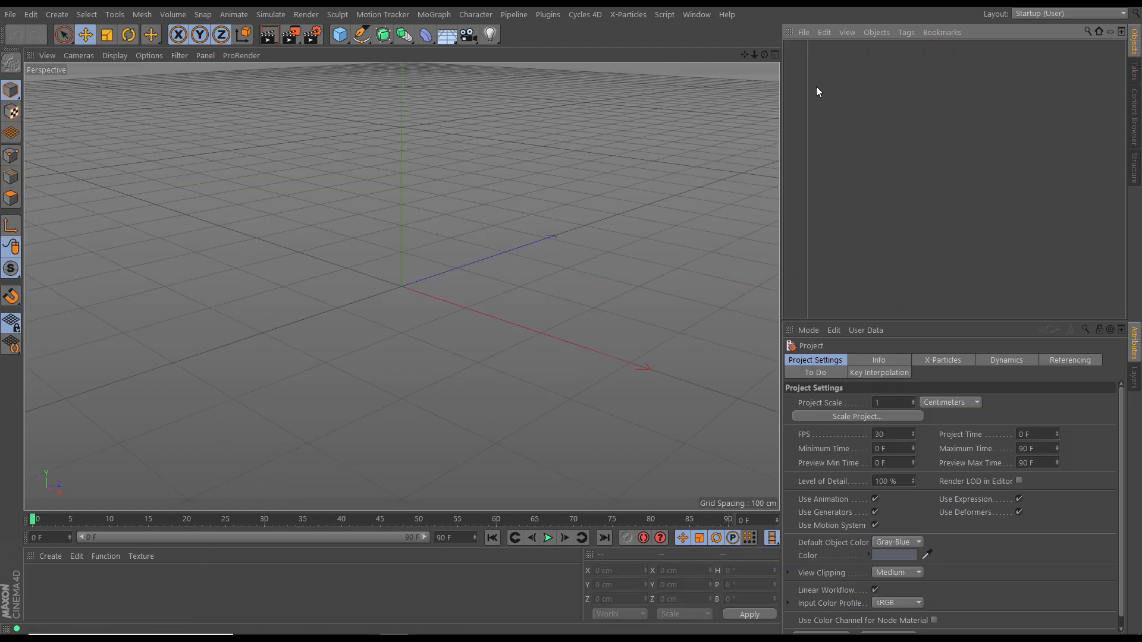
key("ctrl+v")
scroll(547, 284, "down", 3)
left_click_drag(465, 321, 523, 312, "alt")
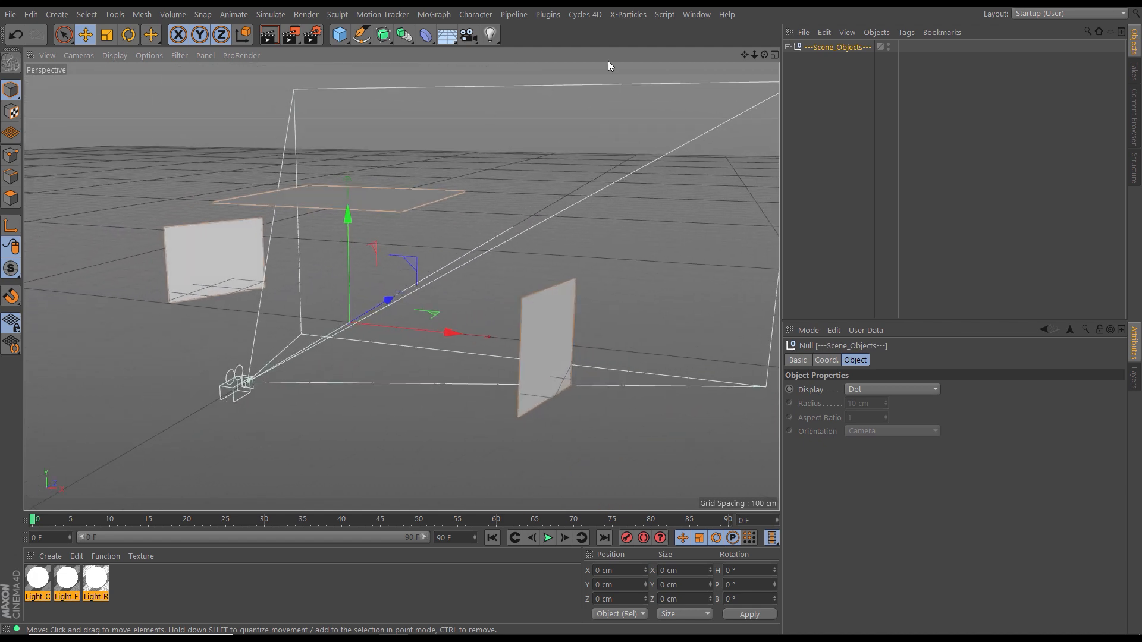
Switch back to the XP_Countdown_FOUR_crumble_v12_RenderSettings.c4d project and disable the xpExplosiaFX object at frame 54
left_click(696, 15)
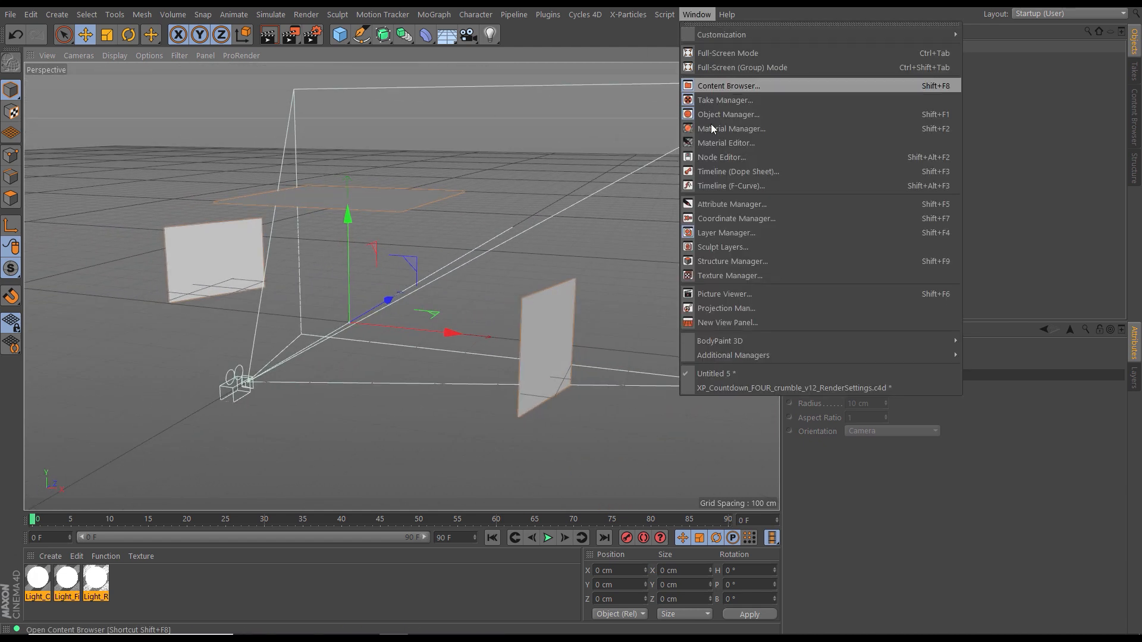
left_click(744, 387)
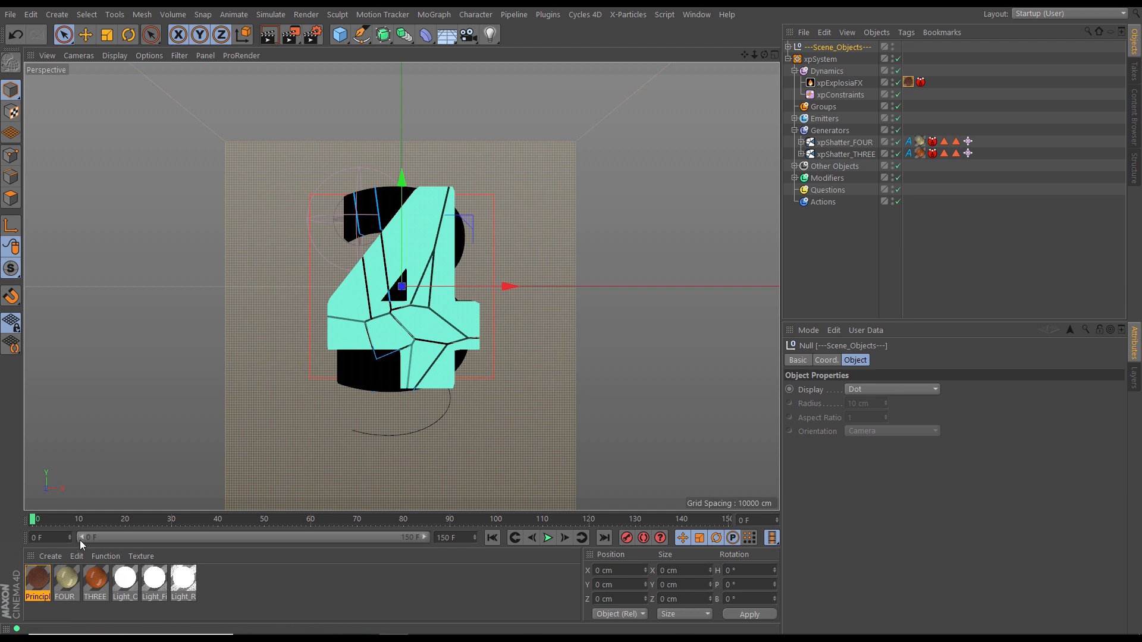
left_click_drag(100, 522, 303, 517)
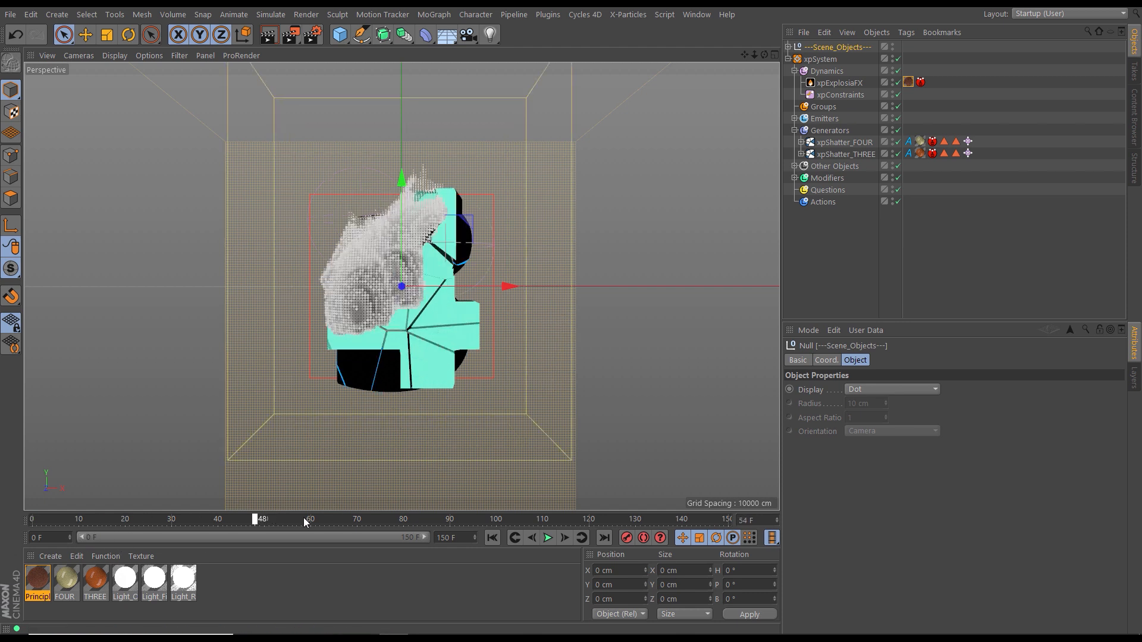
left_click(898, 83)
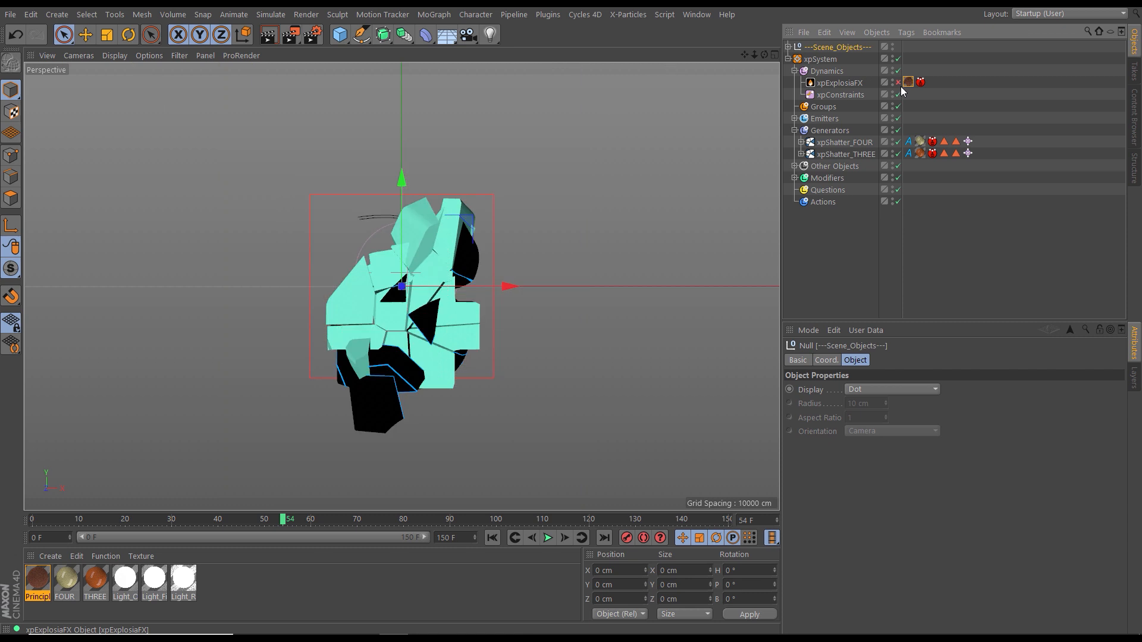
Check the shattering numbers in the Cycles 4D Real-Time Preview at frames 54 and 82, then close it and rewind the animation
left_click(585, 14)
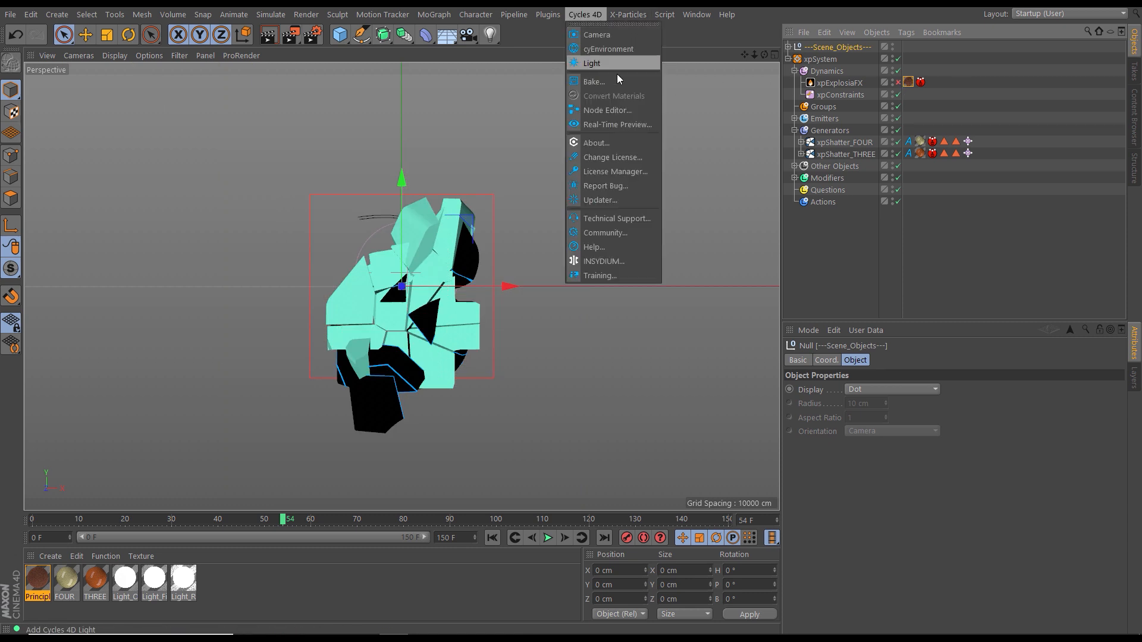
left_click(627, 125)
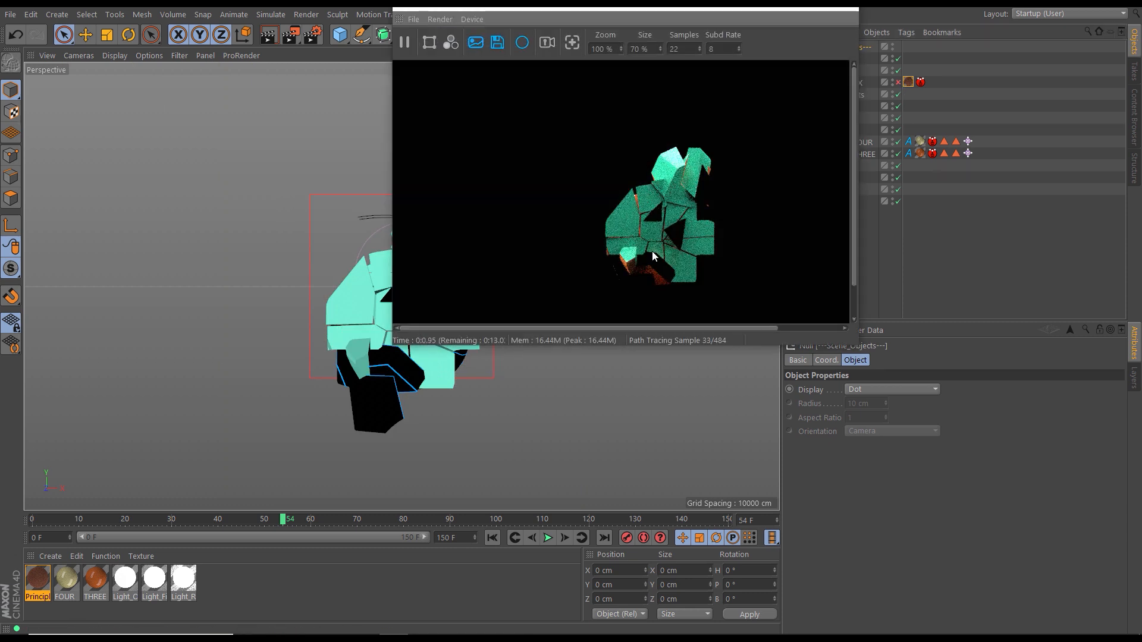
left_click(450, 517)
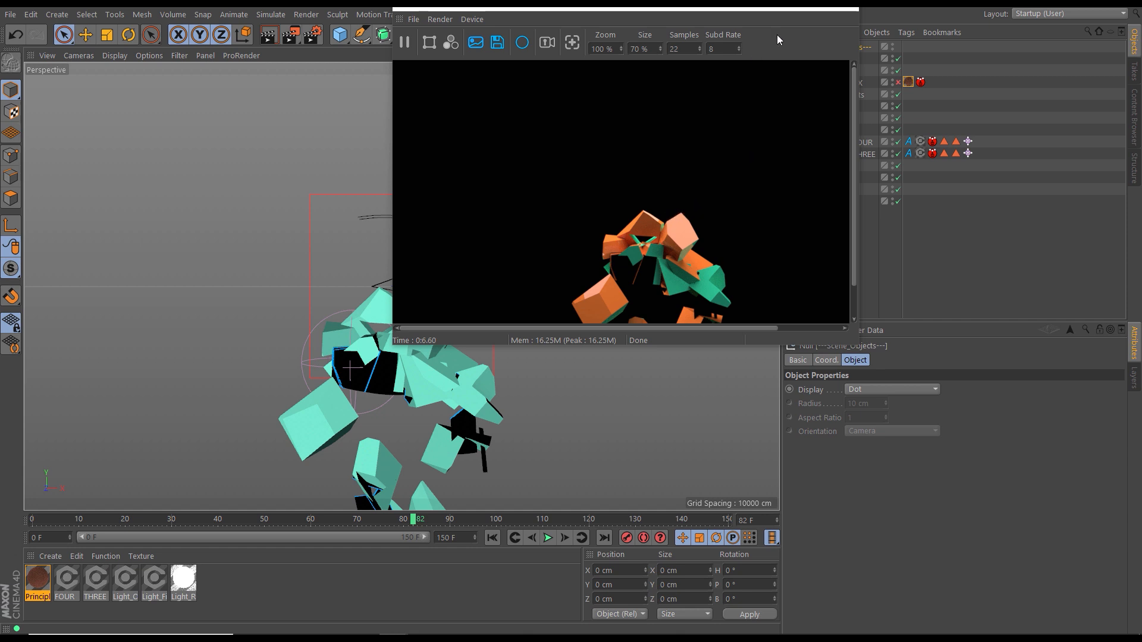
left_click(849, 12)
left_click(493, 537)
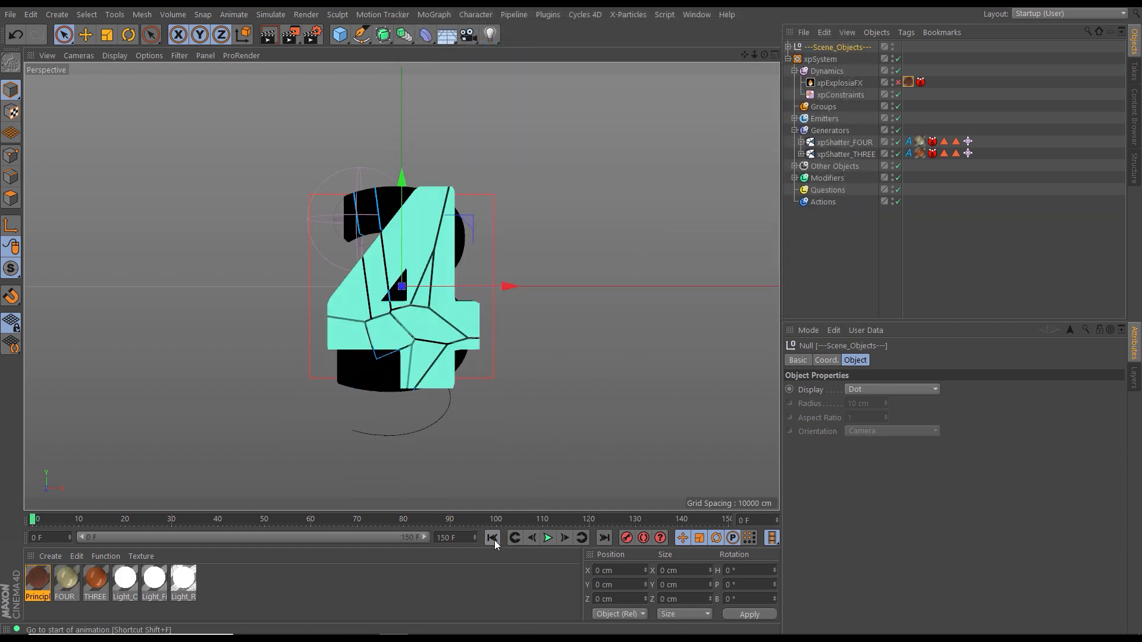
Open the Principled Volume material in the Node Editor and enlarge the editor window to fit its whole node network
left_click(96, 579)
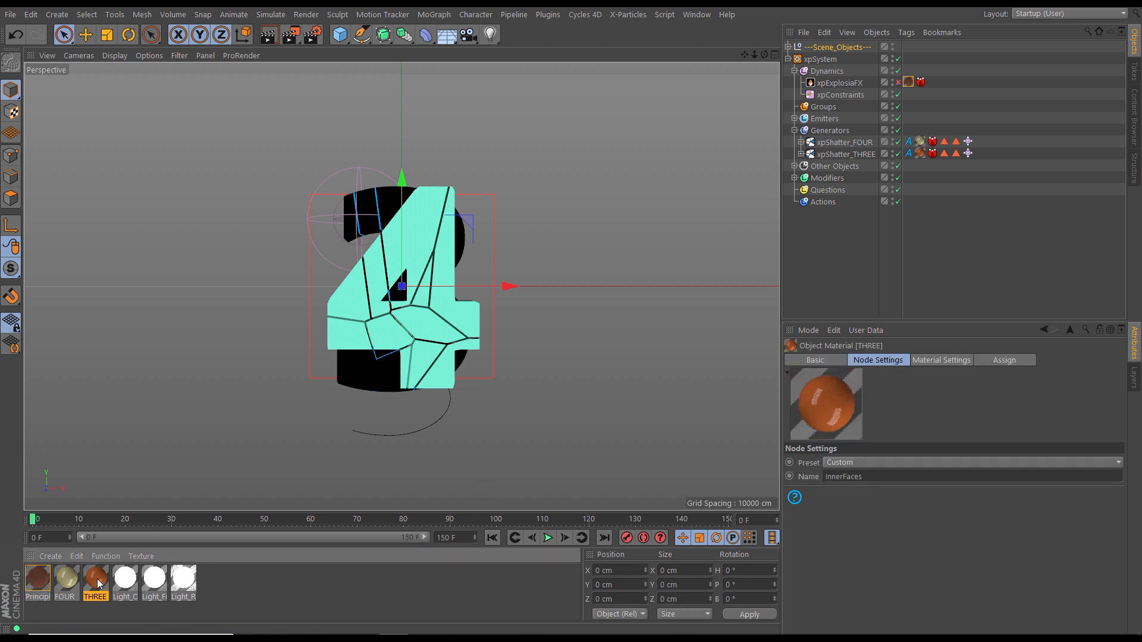
double_click(37, 577)
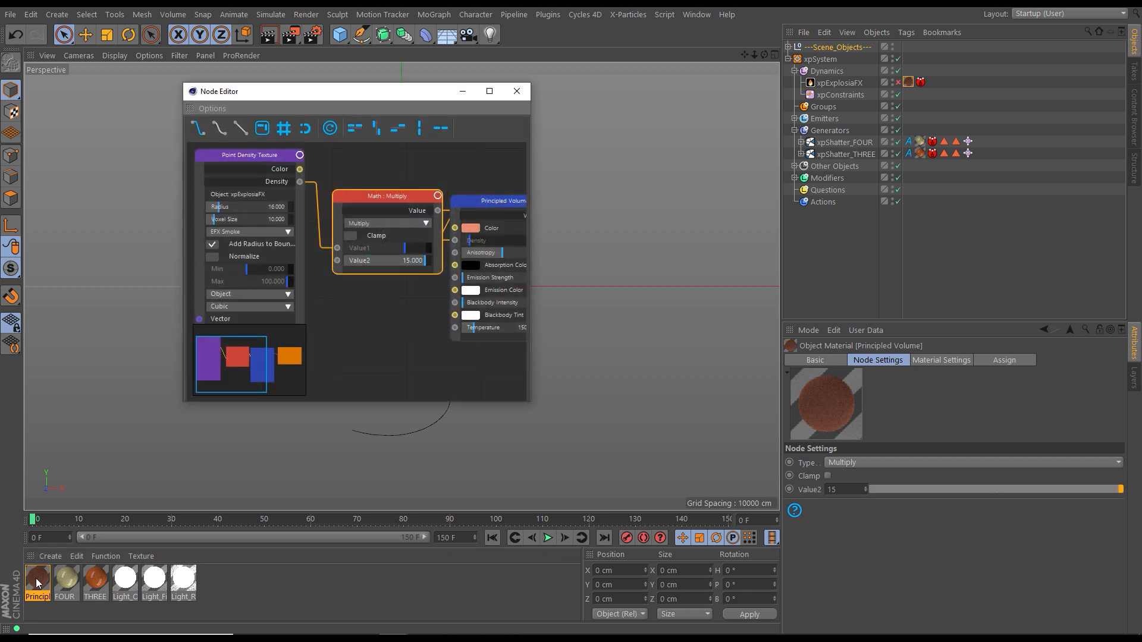
left_click_drag(438, 95, 390, 106)
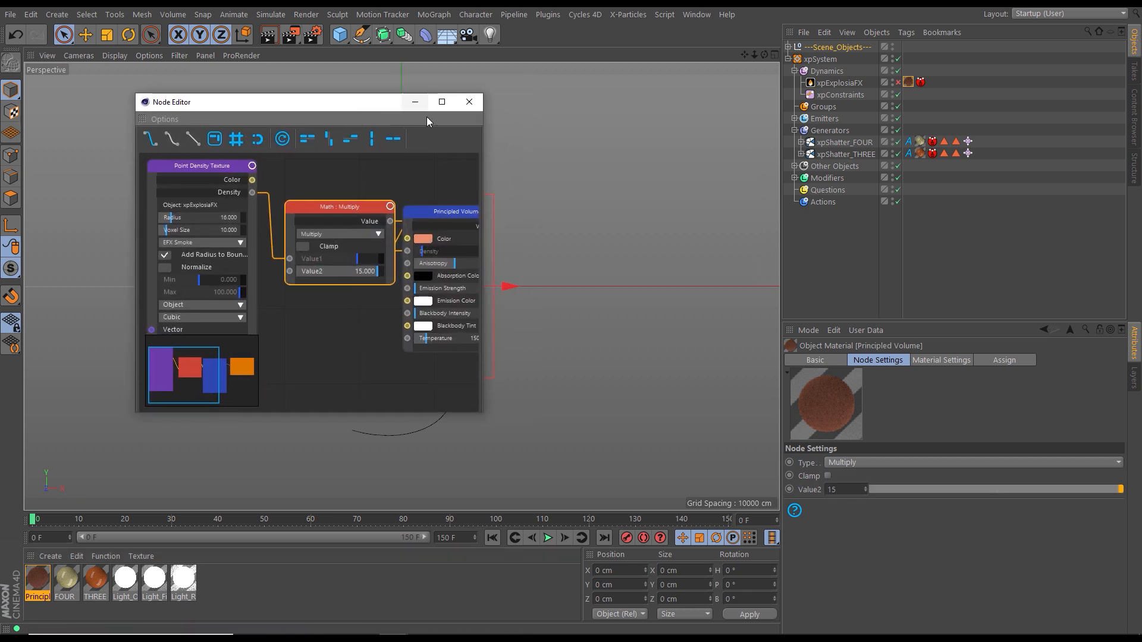
left_click_drag(486, 421, 743, 518)
left_click_drag(390, 106, 302, 71)
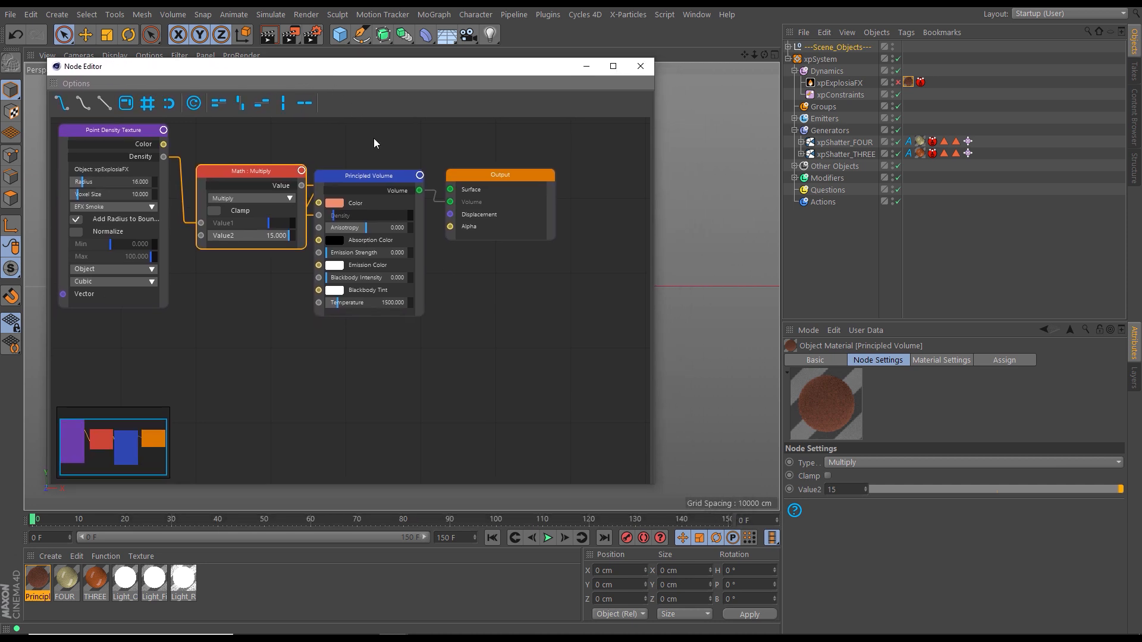
Space out the material's node network by moving the Output and Principled Volume nodes further from the Math : Multiply node
middle_click_drag(268, 308, 271, 326)
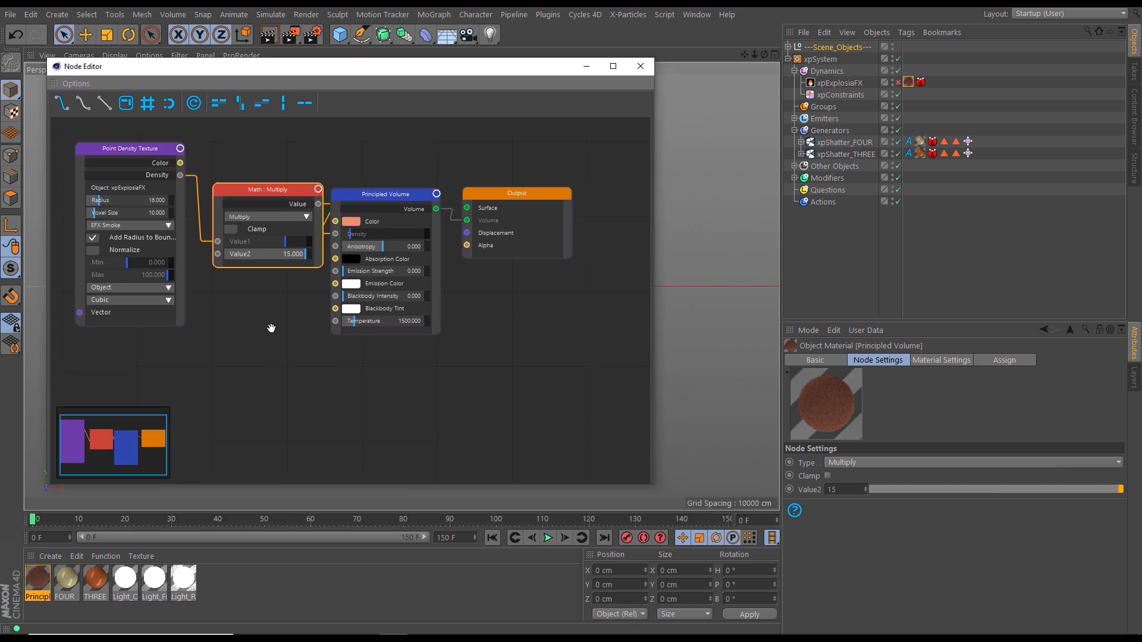
left_click(380, 237)
left_click_drag(516, 194, 545, 191)
left_click_drag(388, 202, 420, 207)
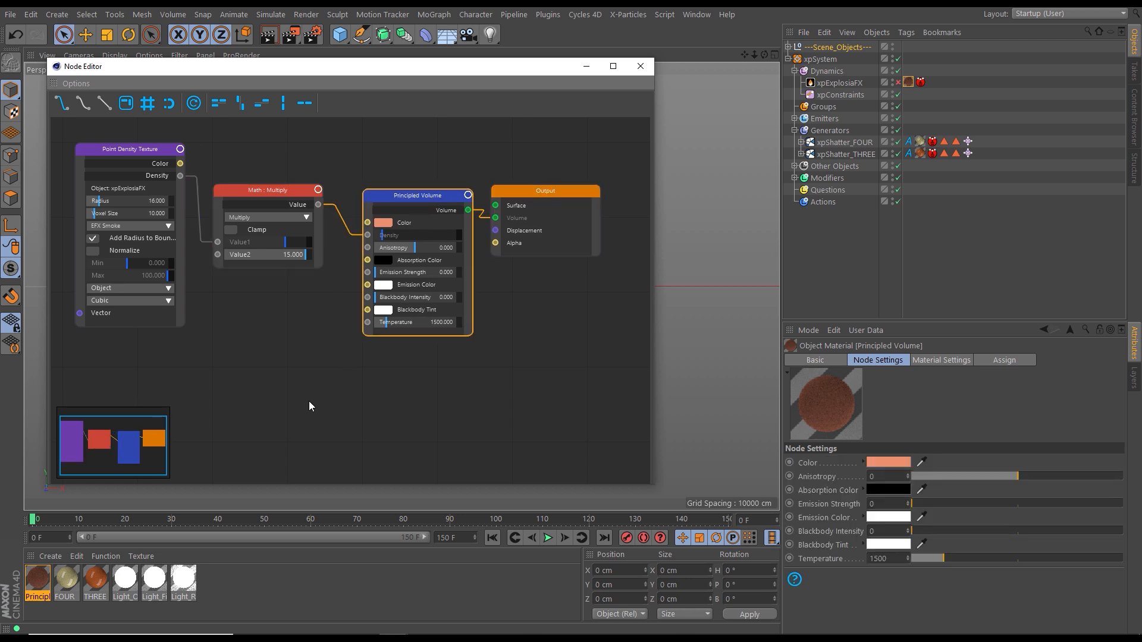
Copy the Principled Volume and FOUR materials and paste them into the Untitled 5 project
left_click(40, 577)
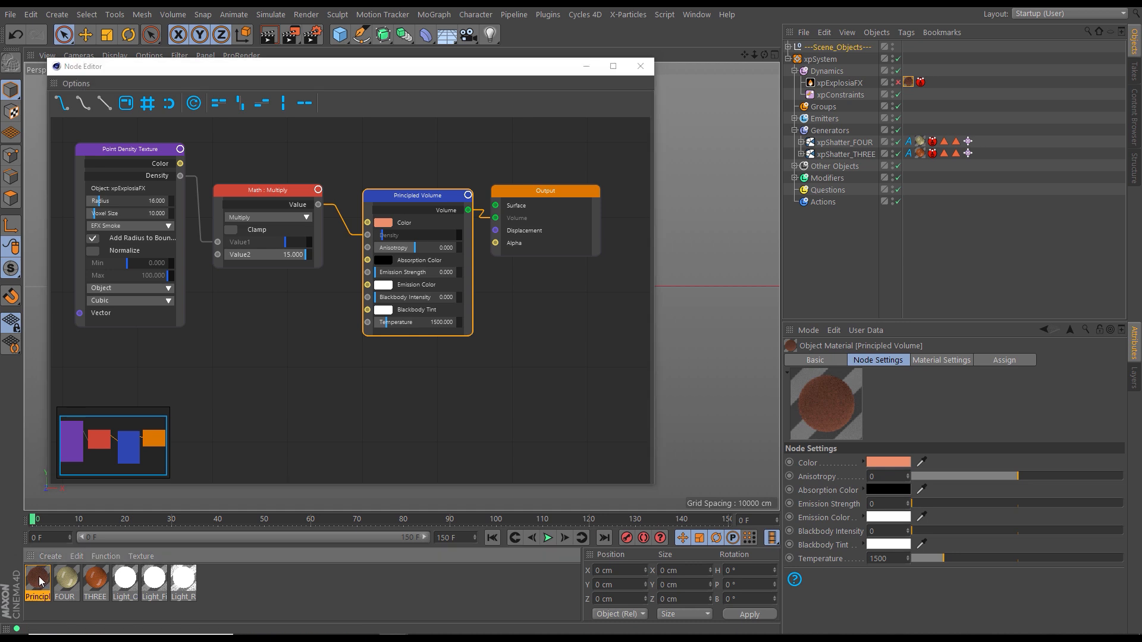
left_click(66, 580, "ctrl")
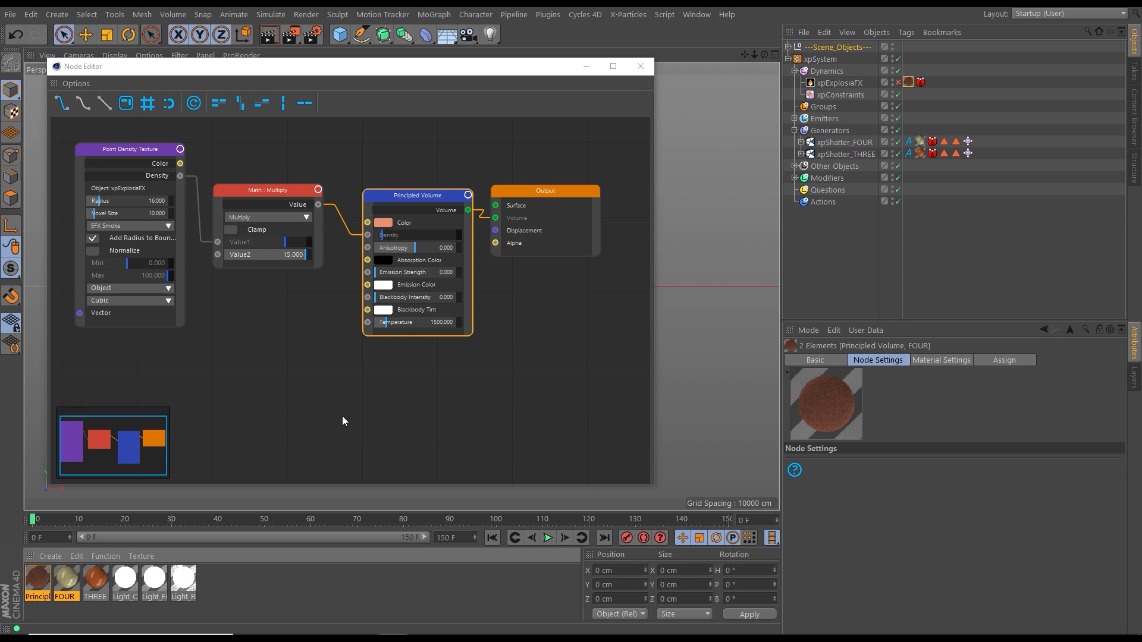
left_click(675, 13)
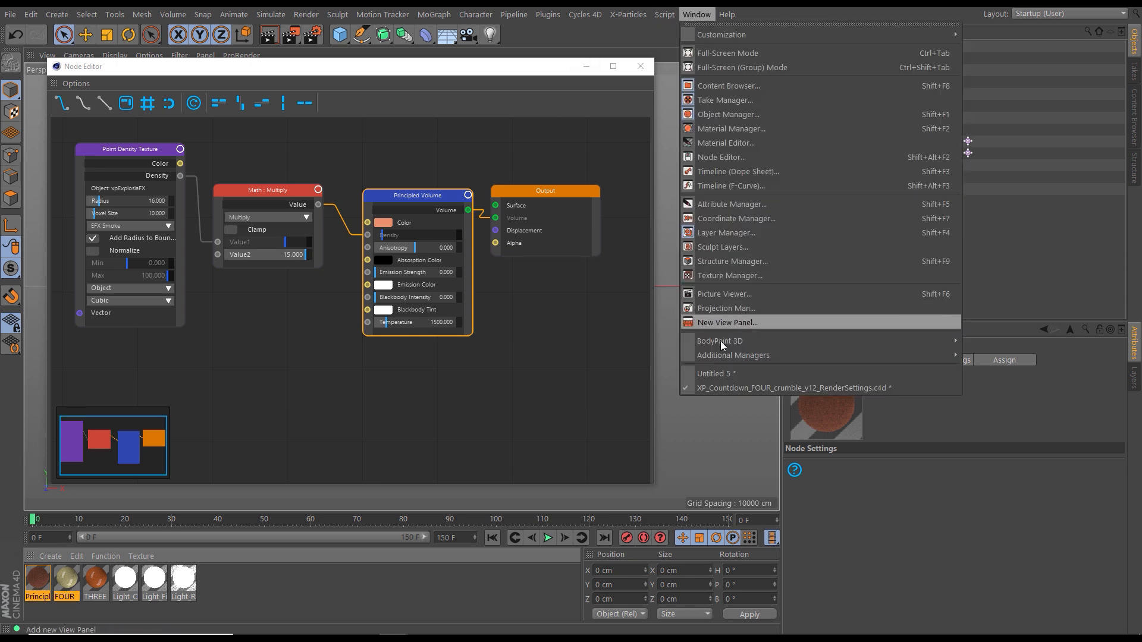
left_click(767, 373)
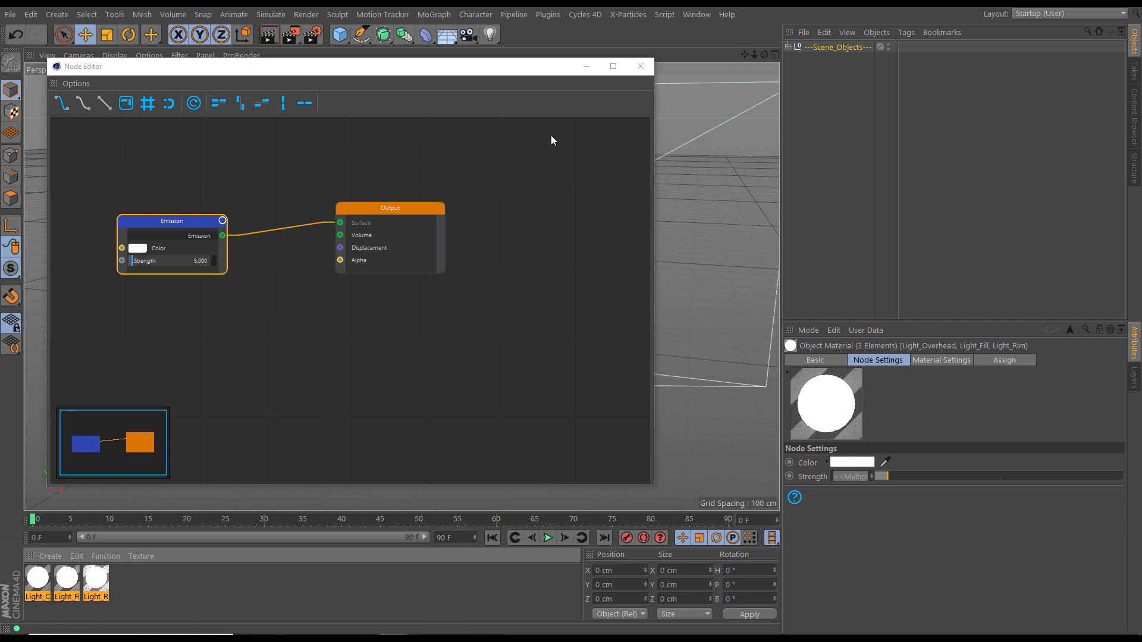
left_click(639, 70)
left_click(145, 585)
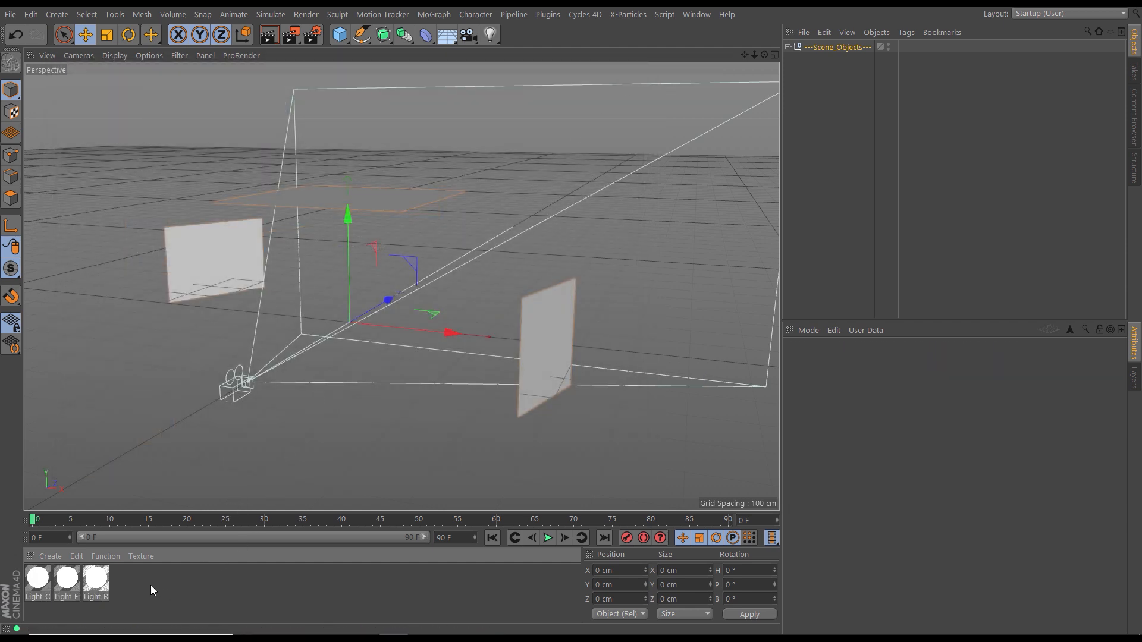
key("ctrl+v")
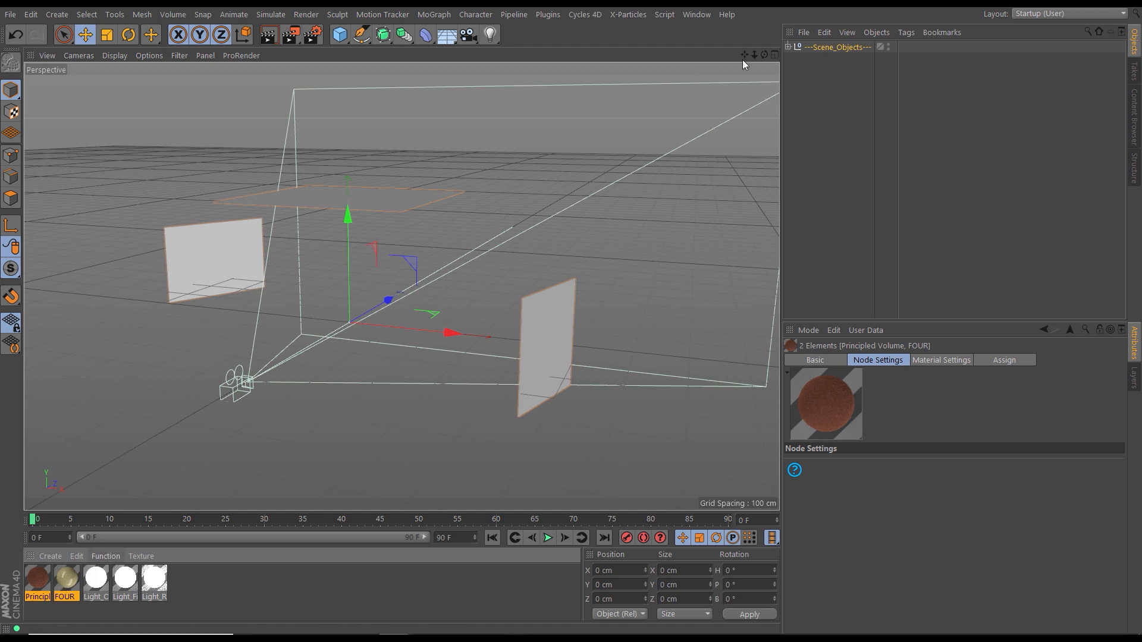
Open the scene XP_Countdown_TWO_advection_v10_v4.c4d from the XP_Countdown_TWO_advection folder
left_click(815, 77)
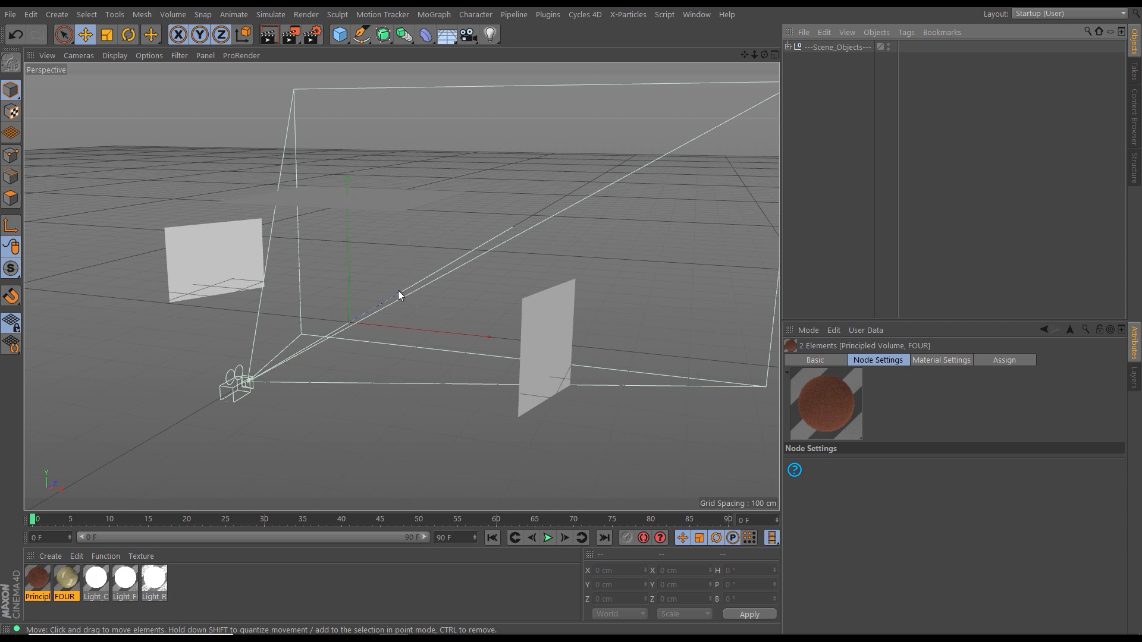
left_click(12, 15)
left_click(19, 39)
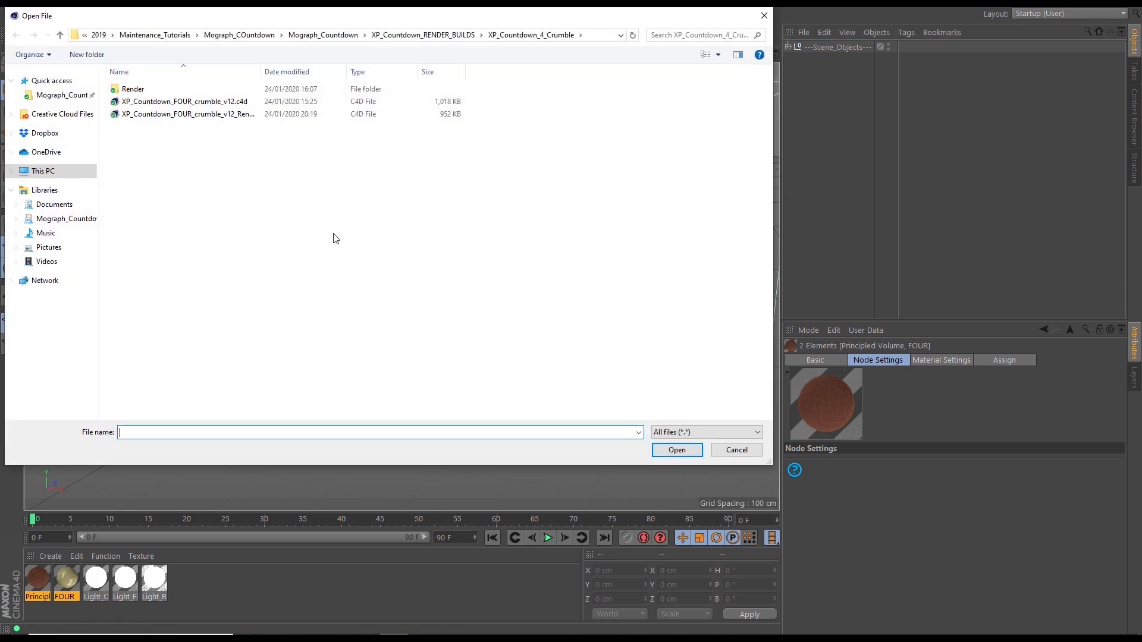
left_click(340, 35)
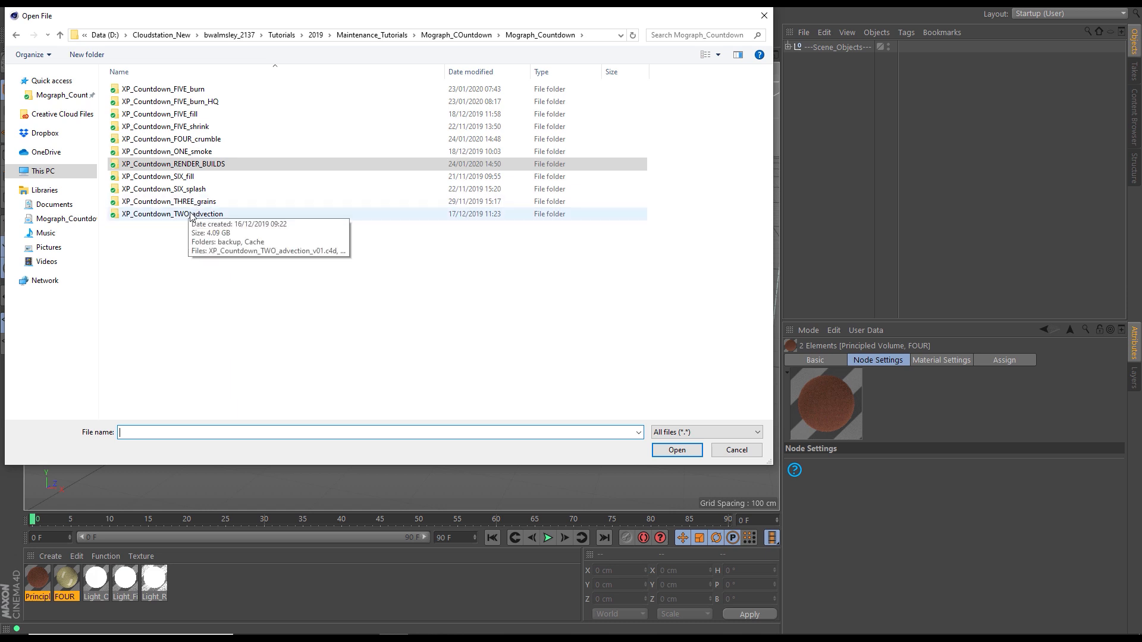
double_click(181, 215)
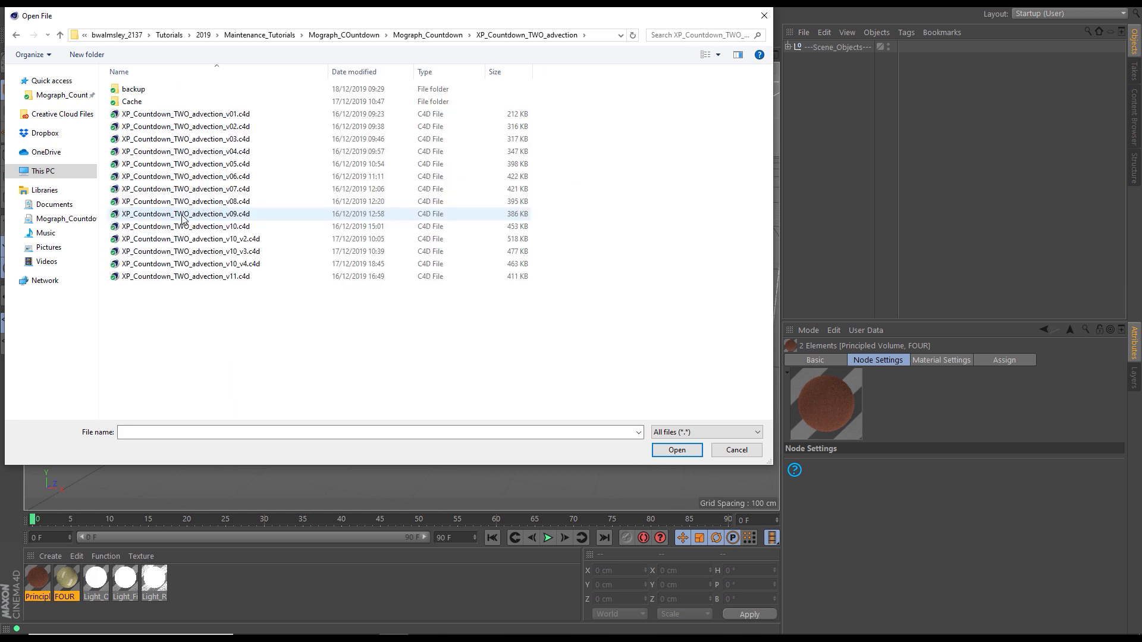
left_click(205, 264)
left_click(664, 451)
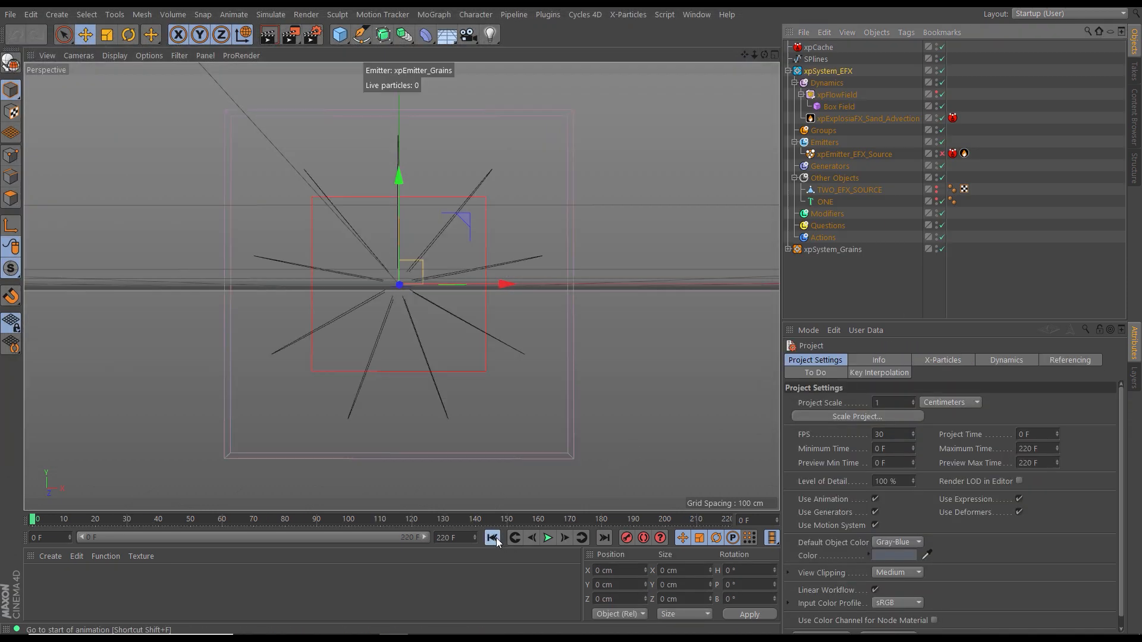
Play and scrub through the cached grain advection animation, stopping at frame 125
left_click(548, 538)
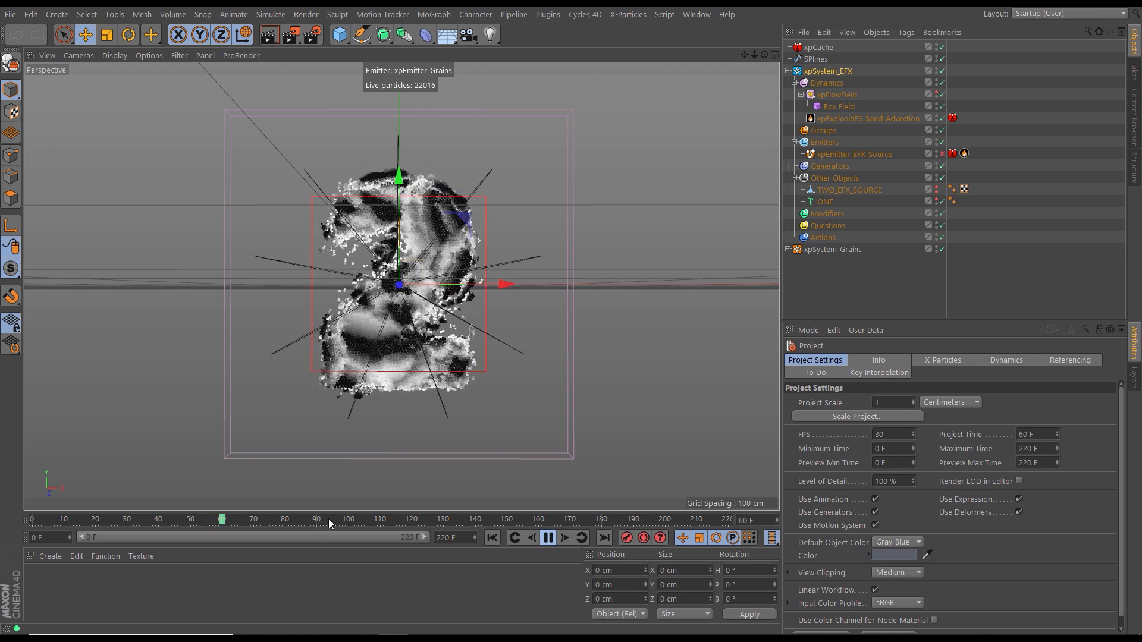
left_click_drag(327, 519, 348, 518)
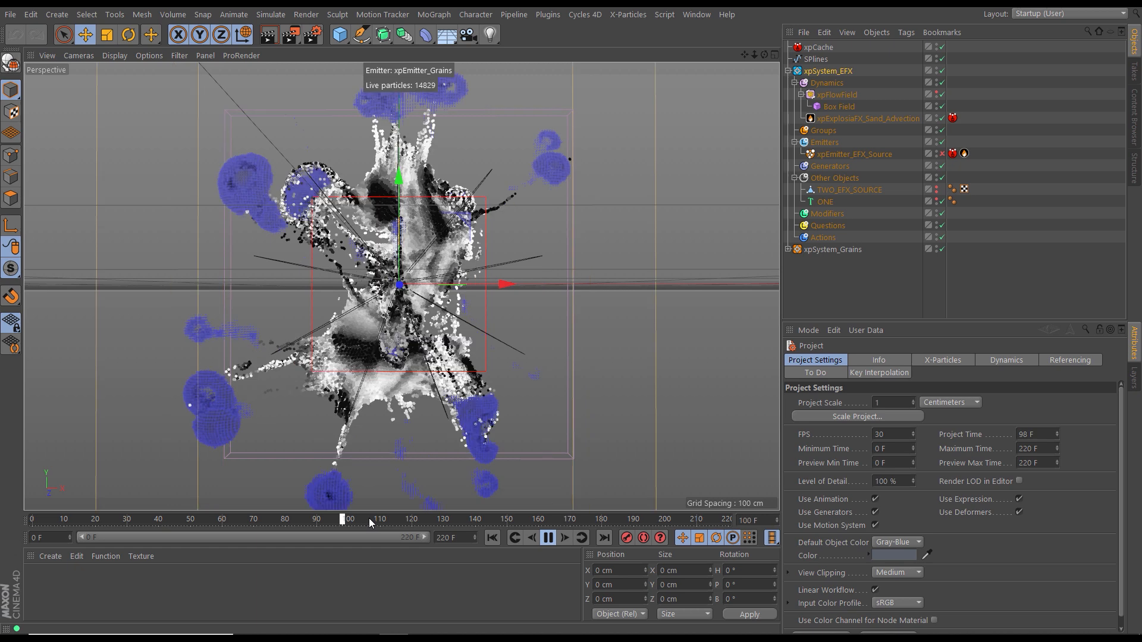
left_click(419, 522)
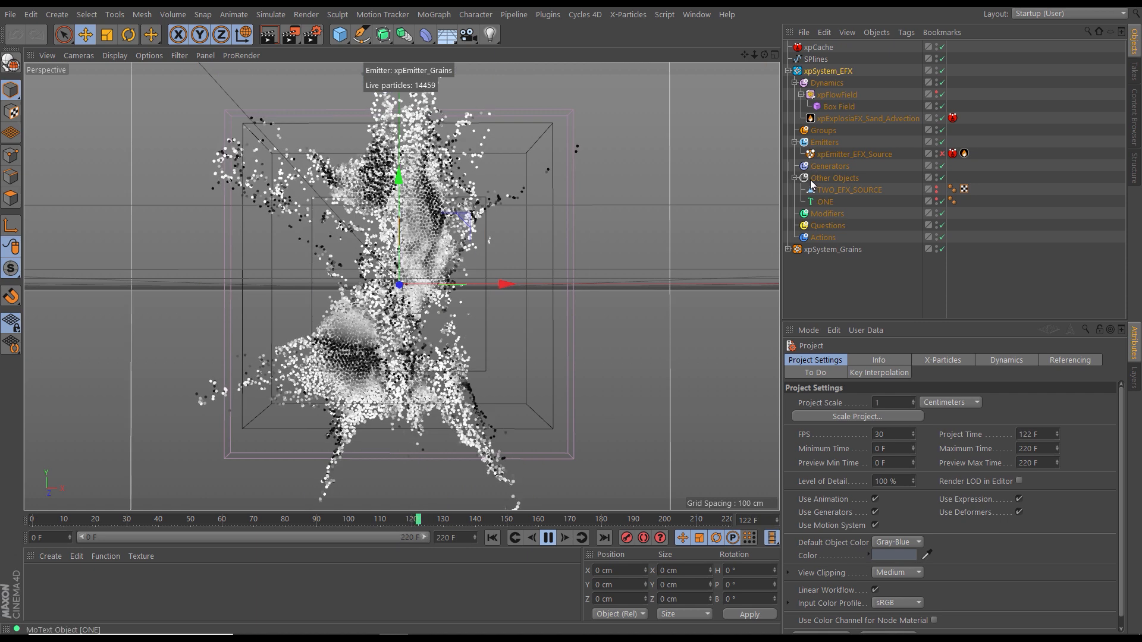
left_click(548, 537)
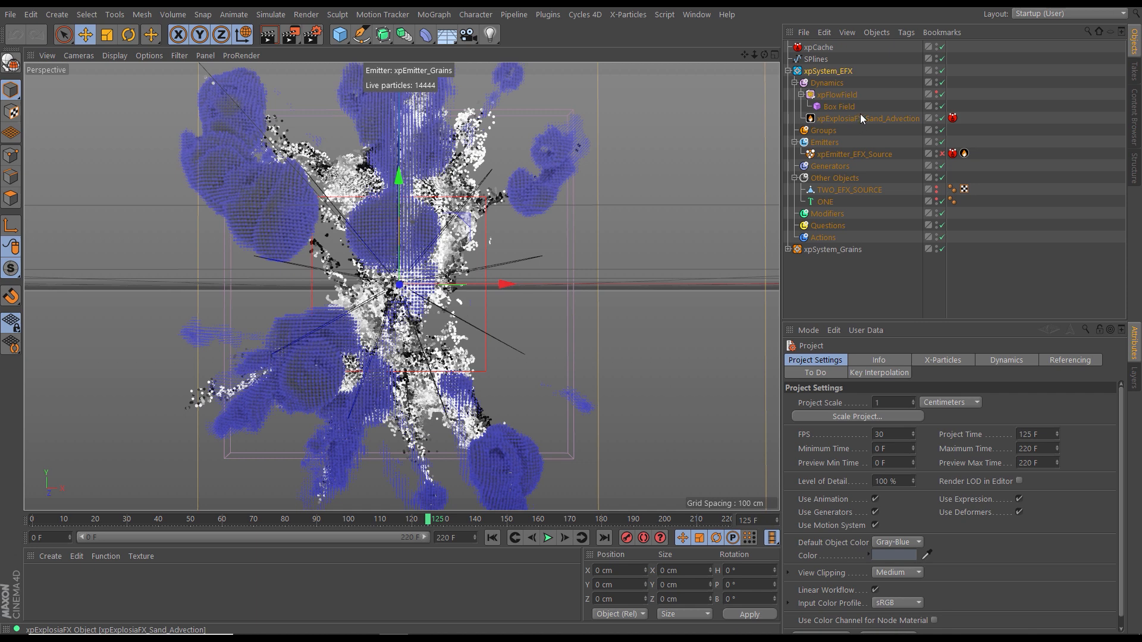
Enable Copy Tag Data in the cache tag of the xpExplosiaFX_Sand_Advection object
left_click(859, 119)
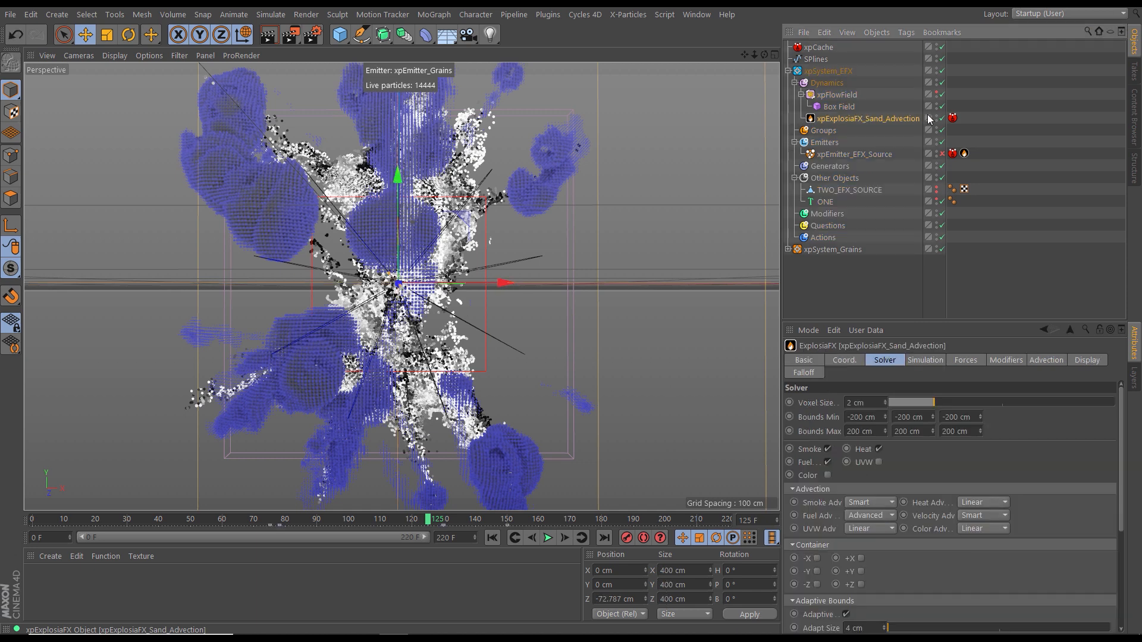
left_click(951, 118)
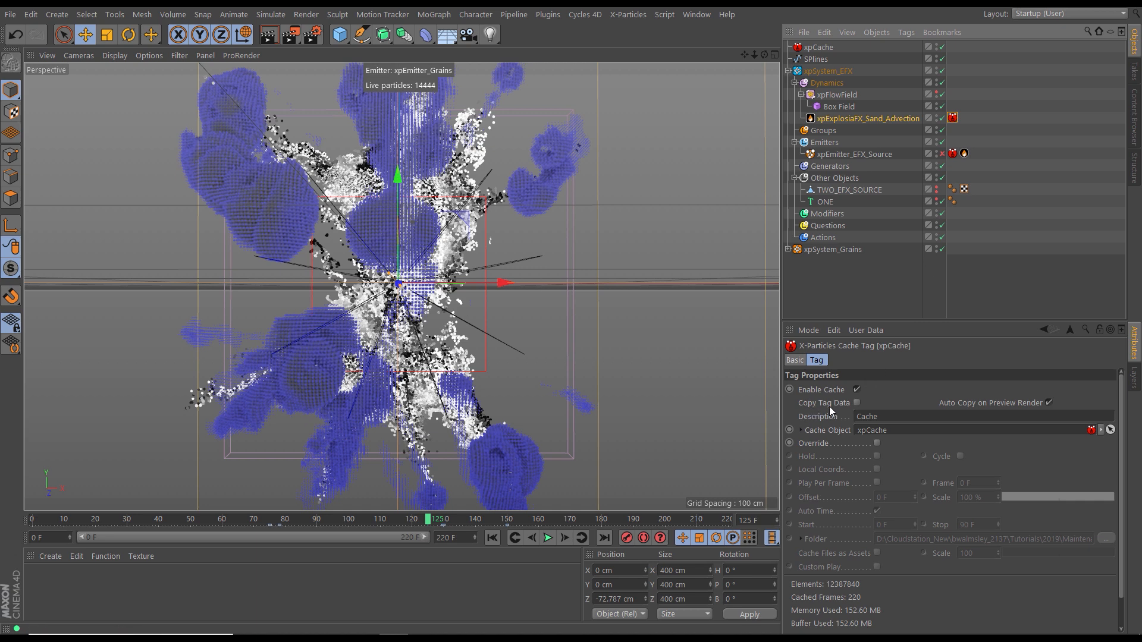
left_click(856, 403)
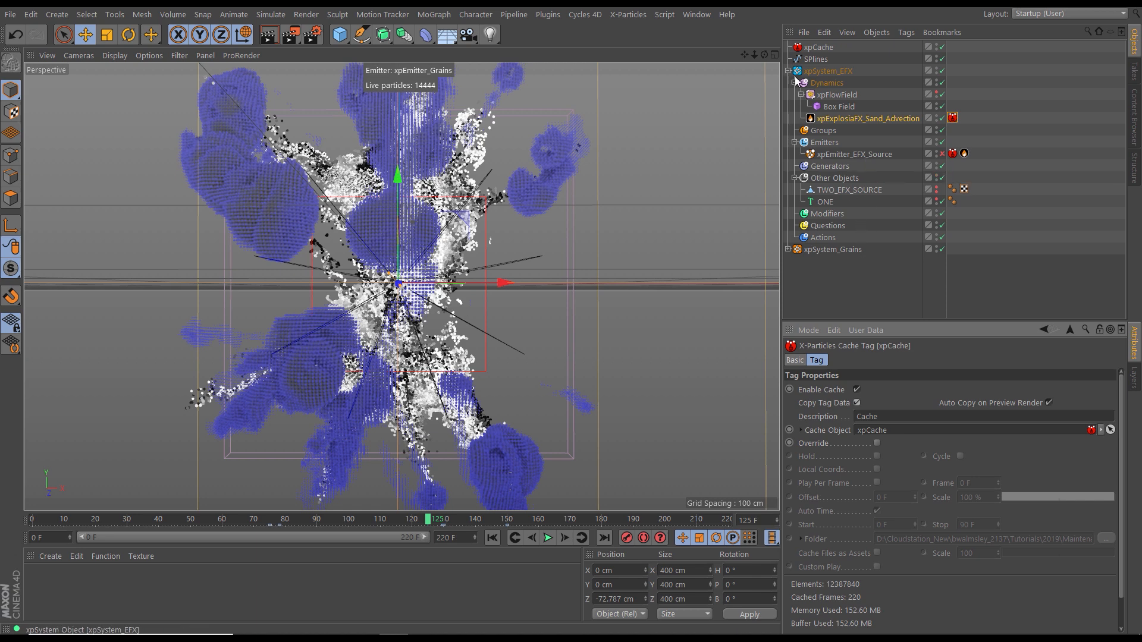
Copy the xpCache and xpExplosiaFX_Sand_Advection objects from the TWO advection scene and paste them into the Untitled 5 project
left_click(867, 119)
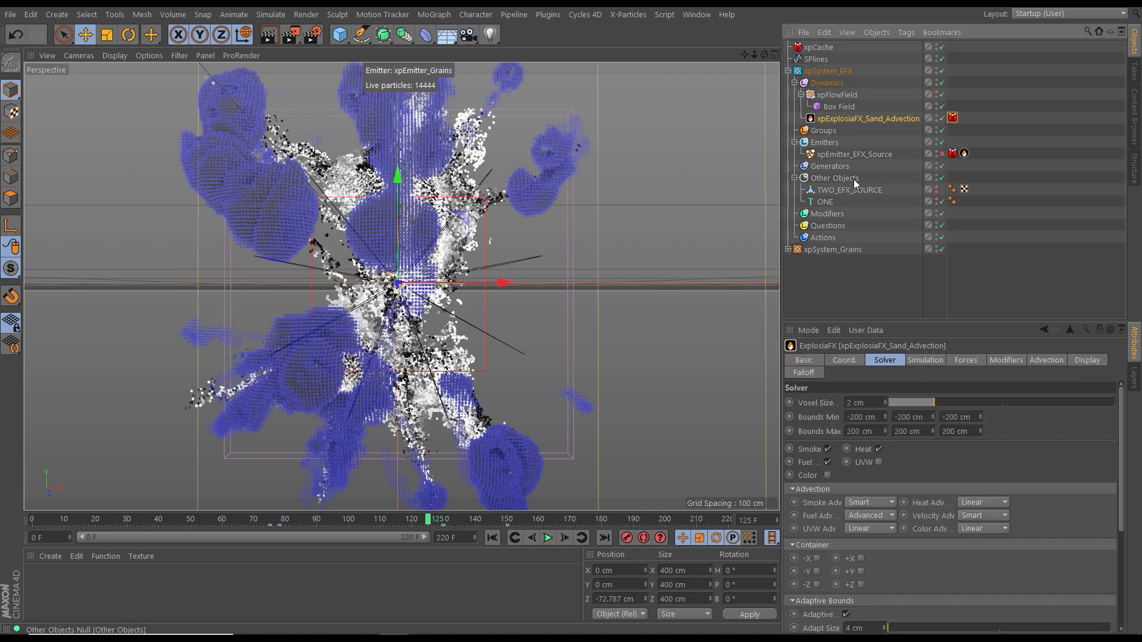
left_click(818, 49)
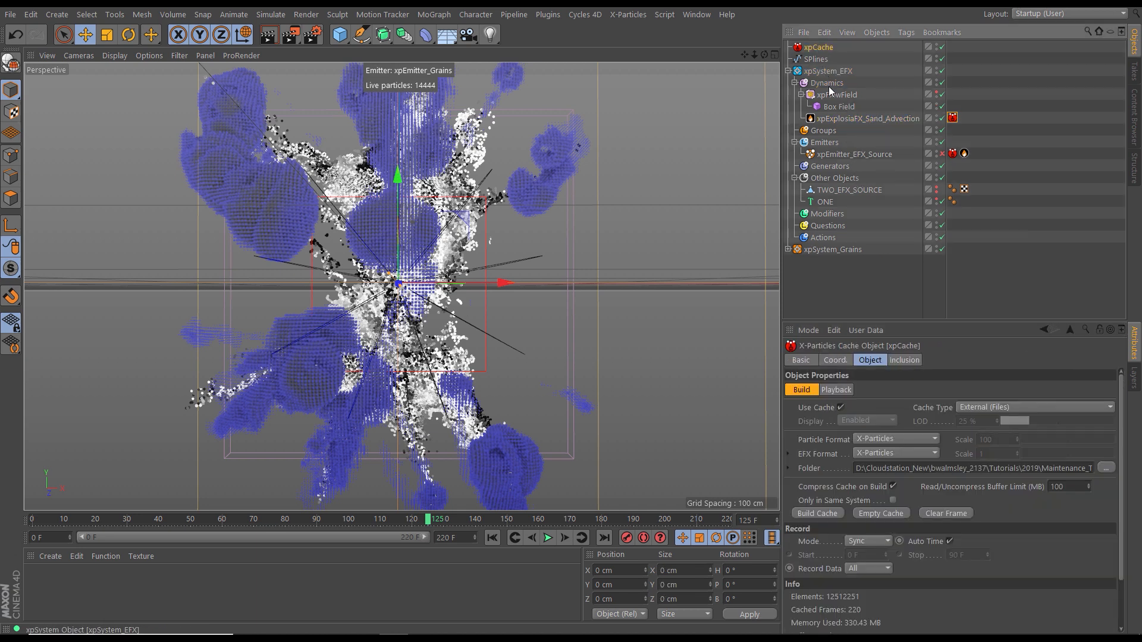
left_click(857, 119, "ctrl")
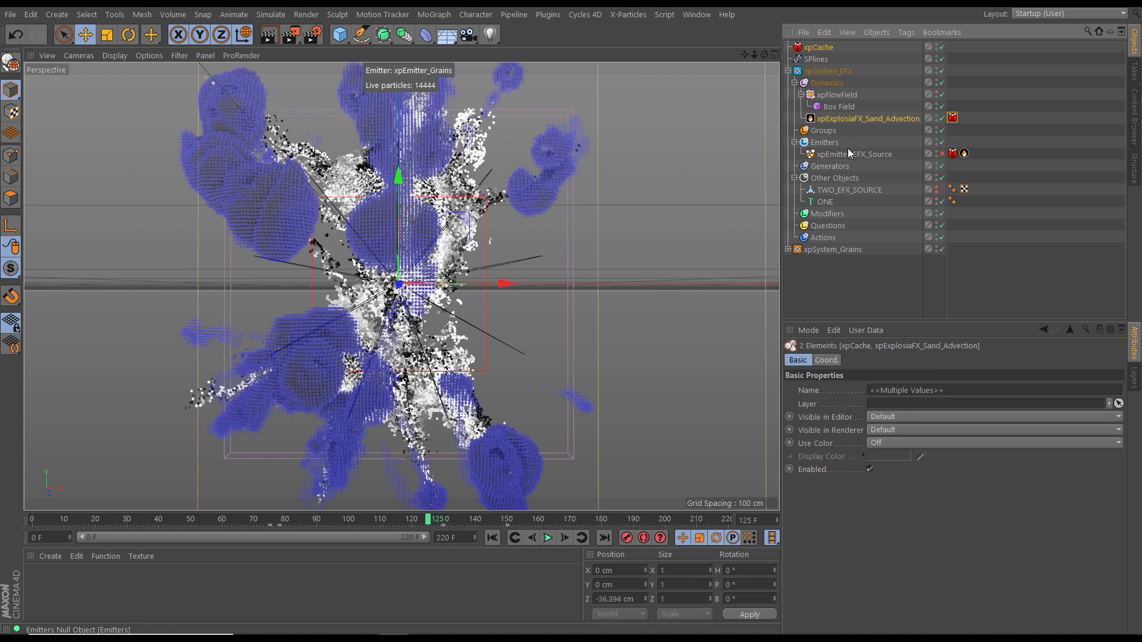
left_click(694, 18)
left_click(714, 387)
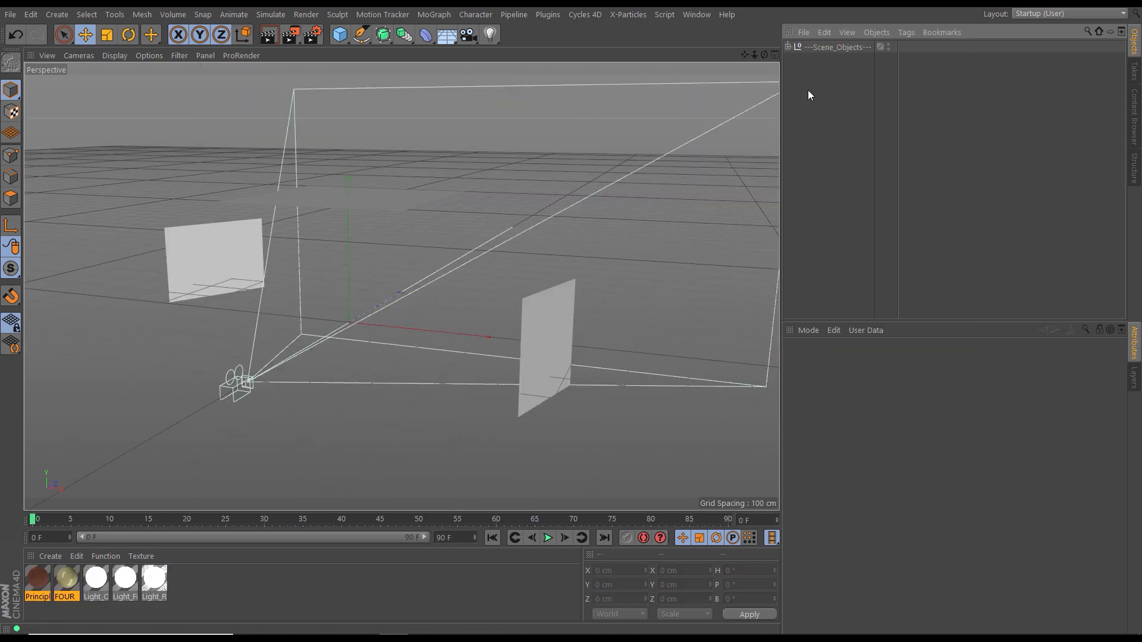
key("ctrl+v")
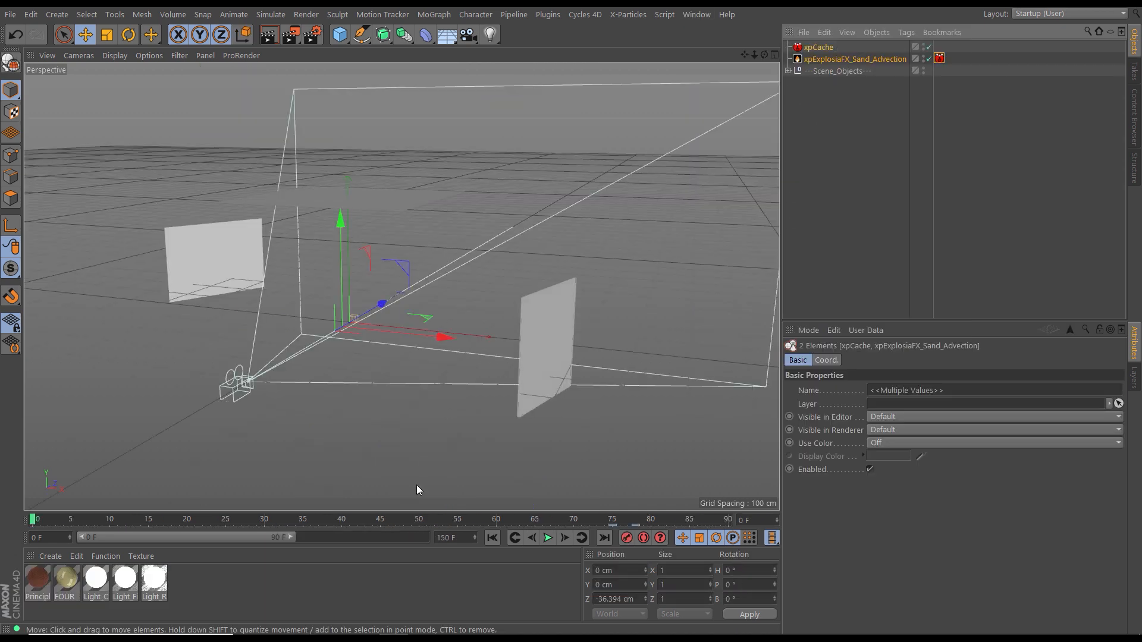
Set the end frame to 150, extend the preview range to match, and scrub the cached smoke to frame 91
left_click_drag(379, 520, 549, 520)
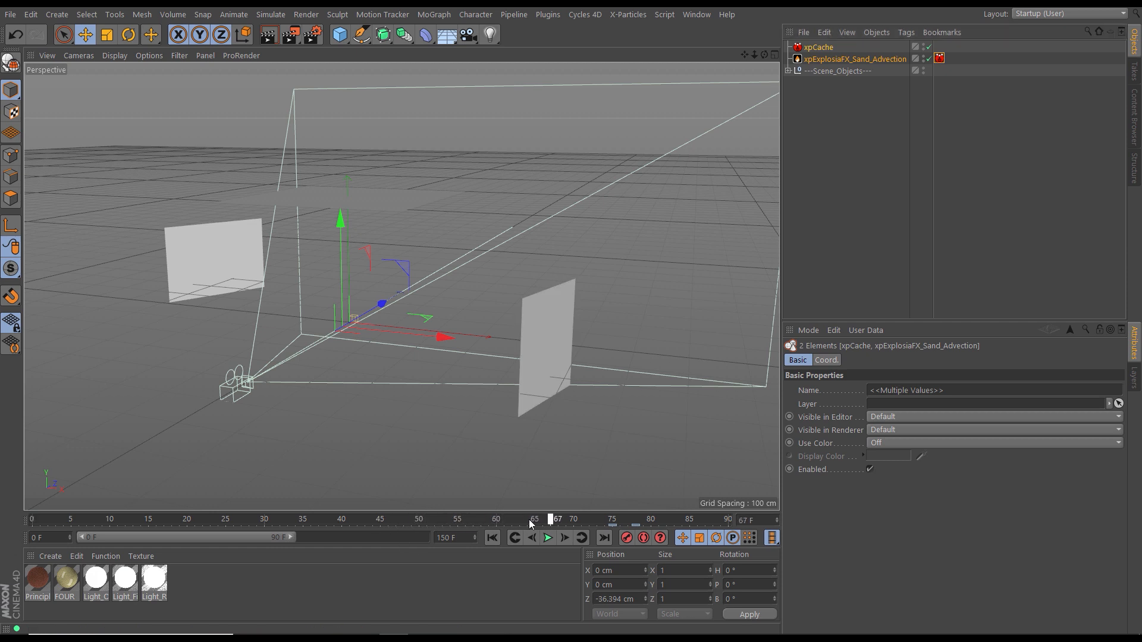
left_click_drag(292, 538, 454, 522)
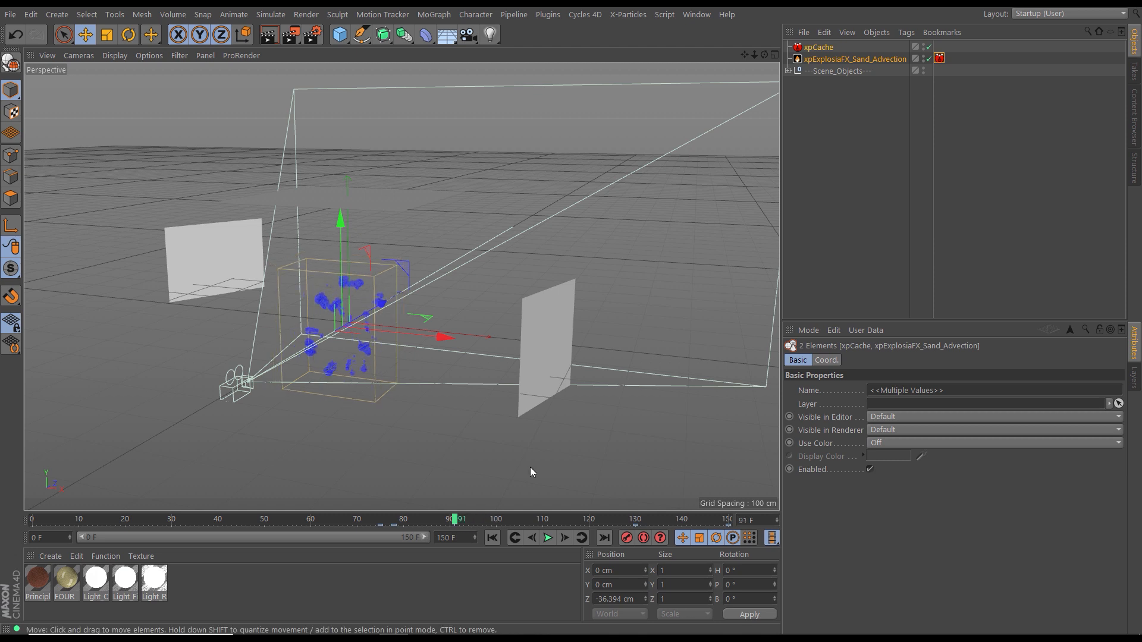
left_click(820, 98)
In the TWO advection project, enable Copy Tag Data in the cache tags of xpEmitter_Spawn and xpEmitter_Grains
left_click(703, 15)
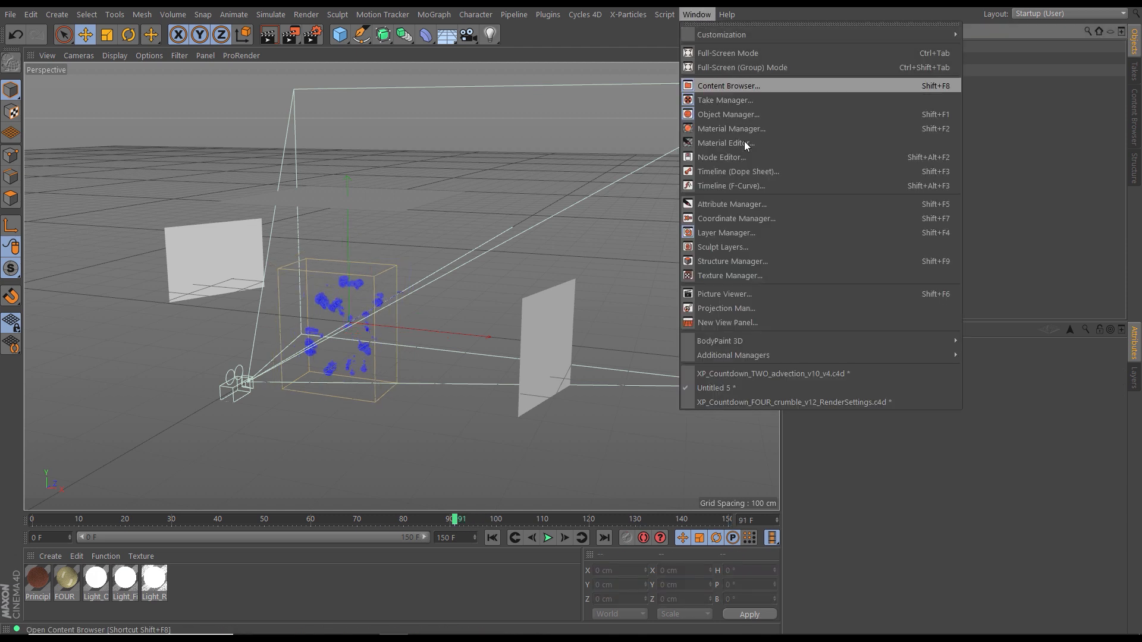
left_click(750, 373)
left_click(788, 70)
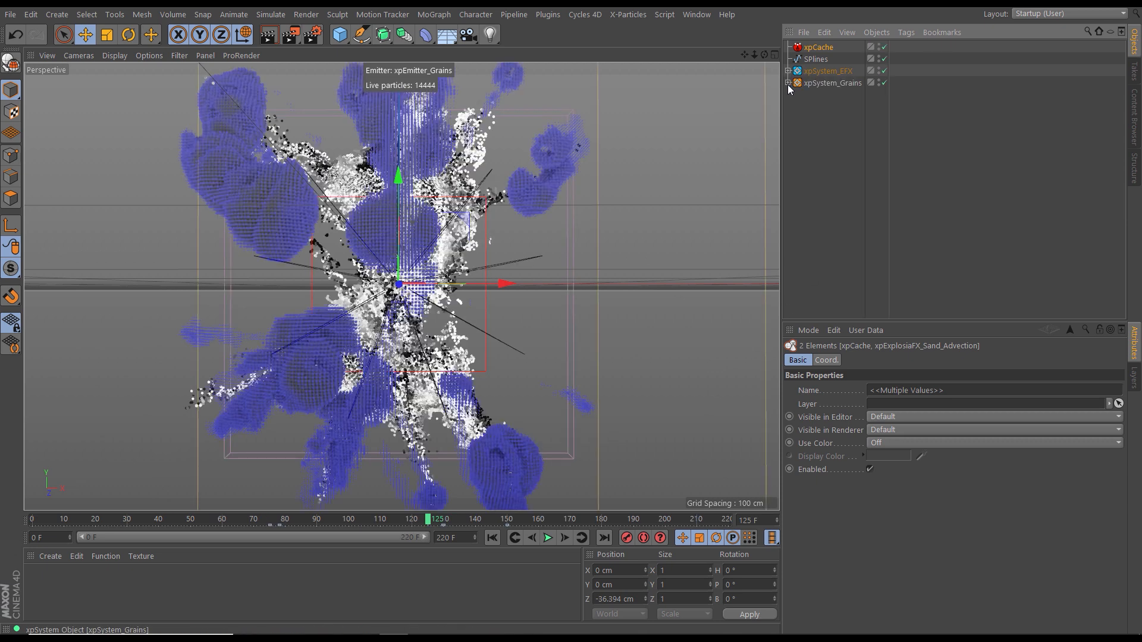
left_click(788, 82)
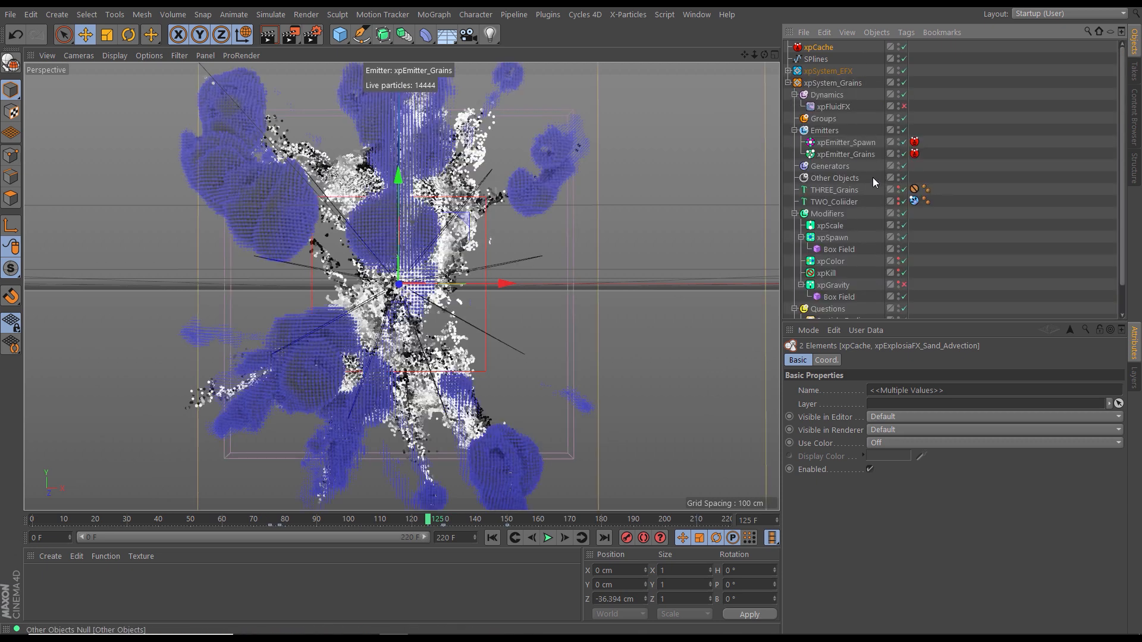
scroll(1126, 172, "down", 2)
scroll(1124, 173, "down", 1)
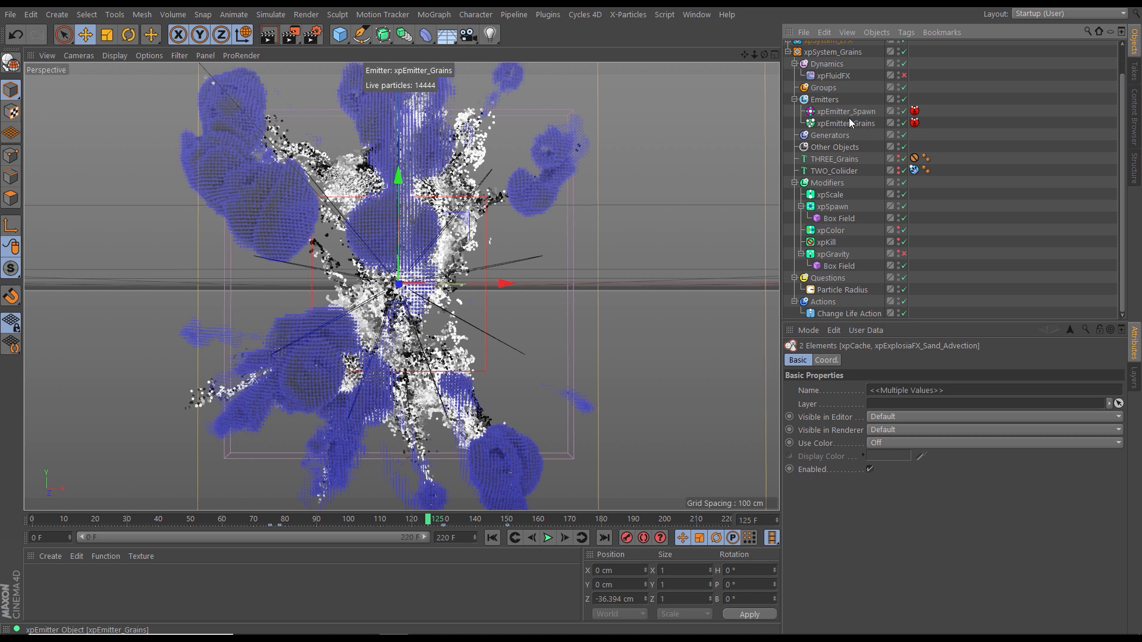
left_click(915, 122)
left_click(915, 112, "ctrl")
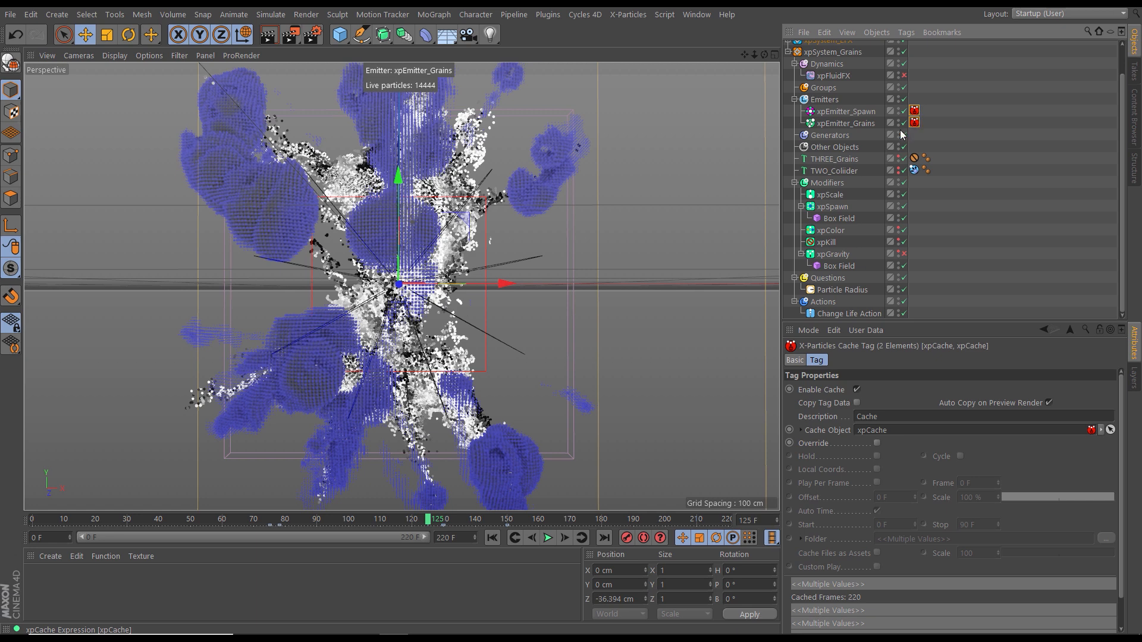
left_click(856, 403)
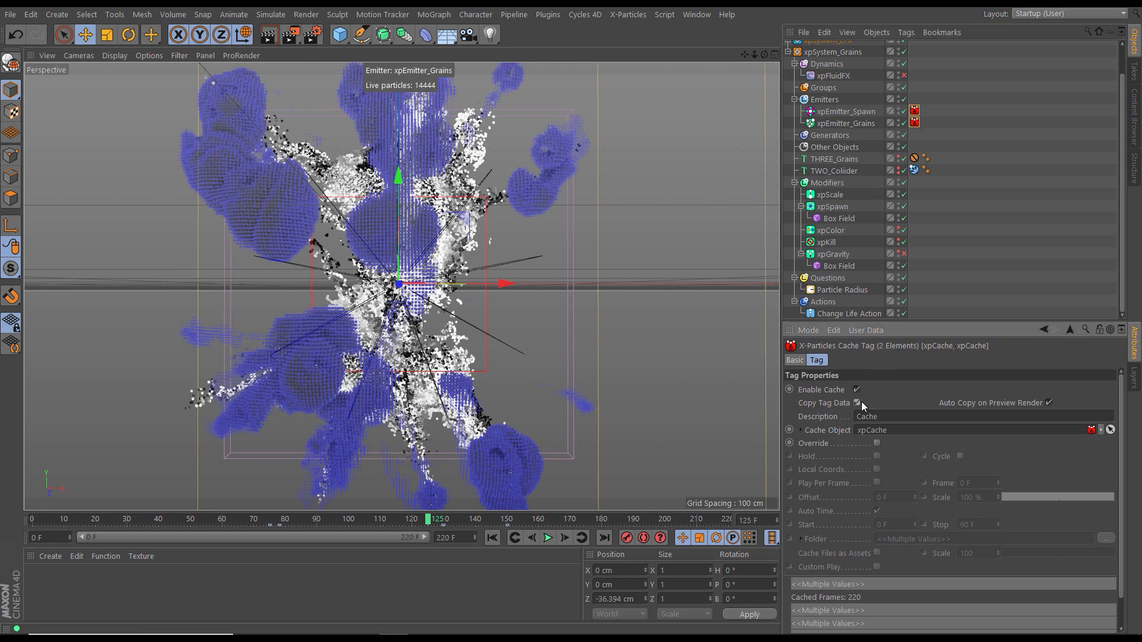
Copy the xpEmitter_Spawn and xpEmitter_Grains emitters with their cache tags and paste them into the Untitled 5 project
left_click(845, 111)
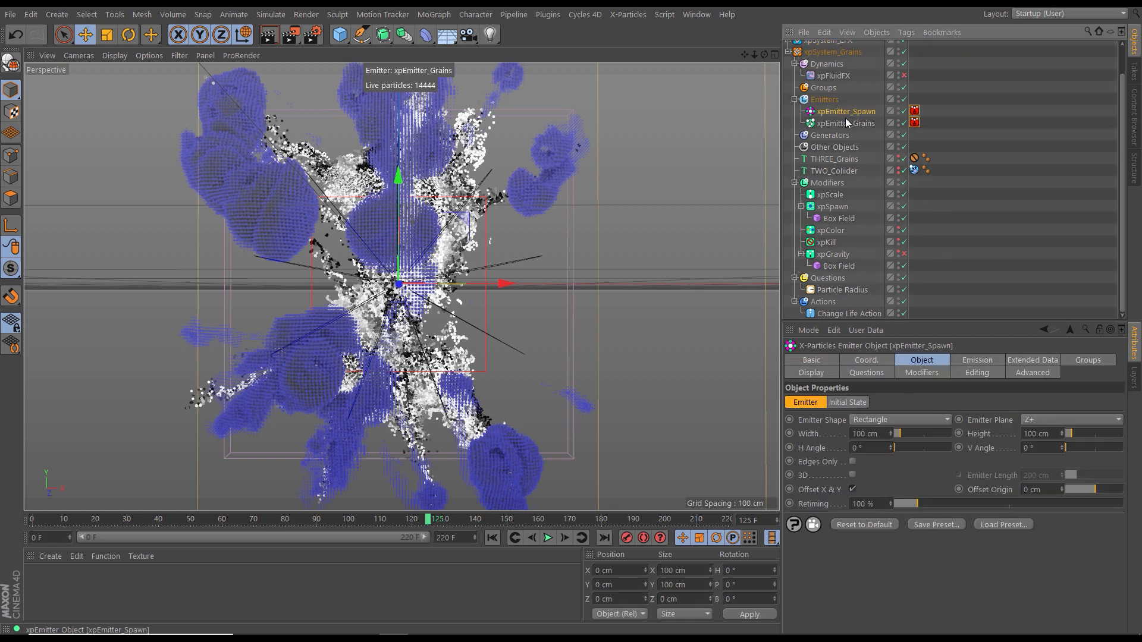
left_click(843, 123, "ctrl")
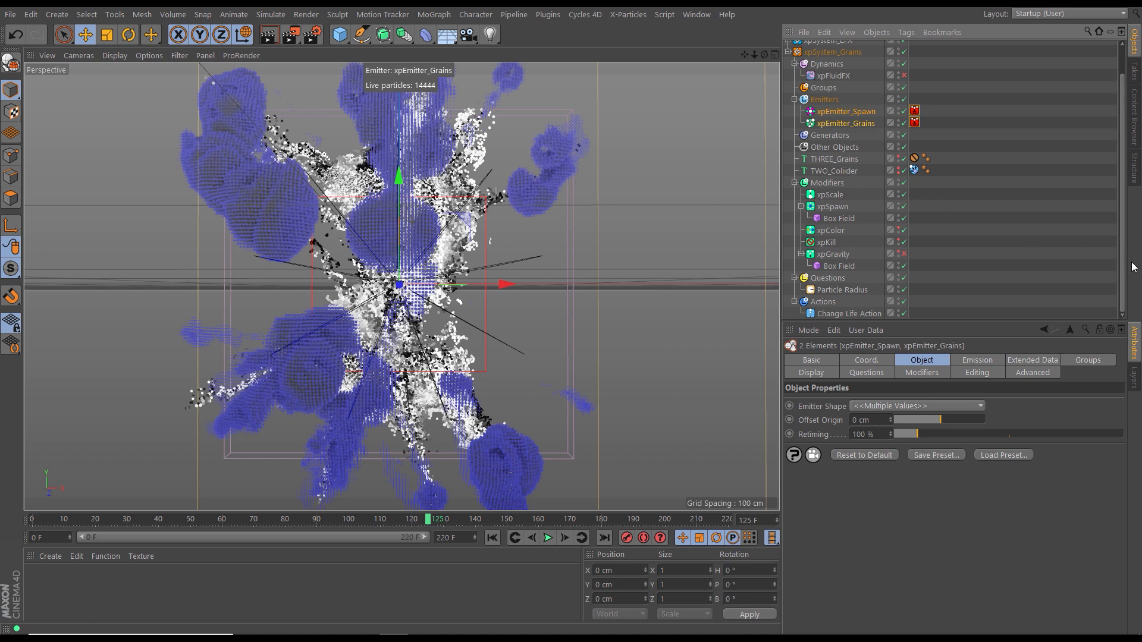
scroll(1119, 268, "up", 3)
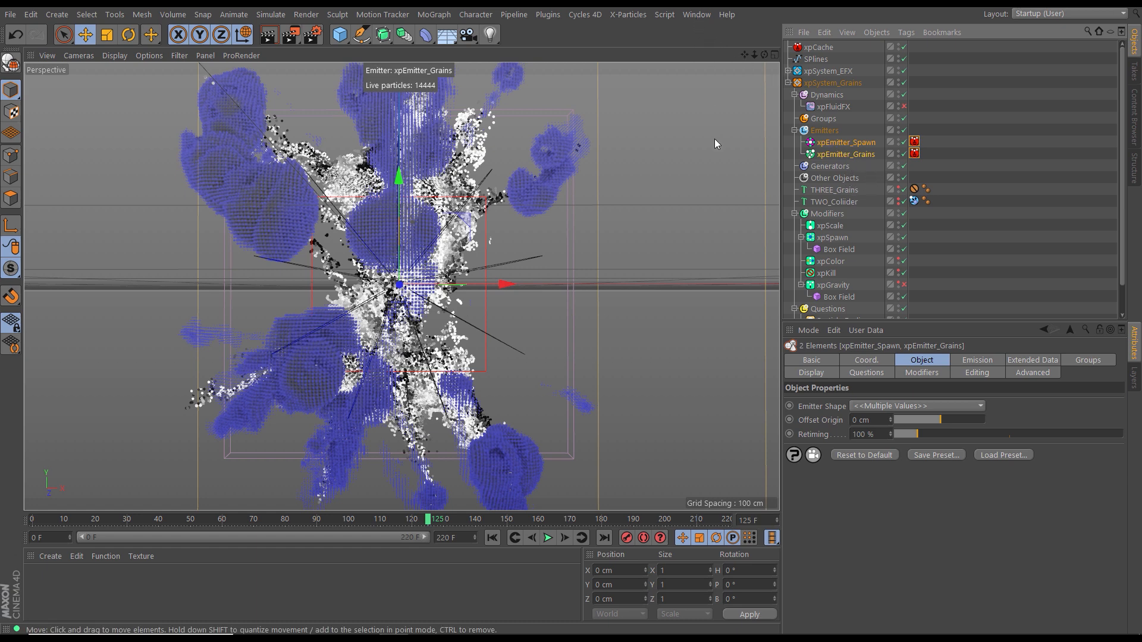
left_click(696, 14)
left_click(706, 387)
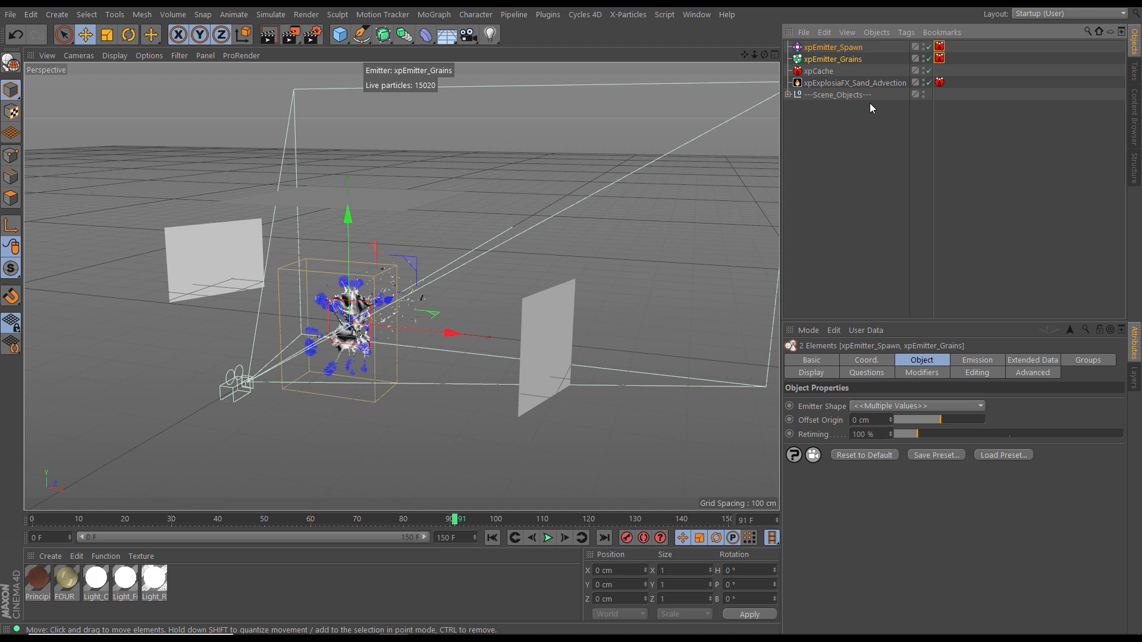
left_click(829, 113)
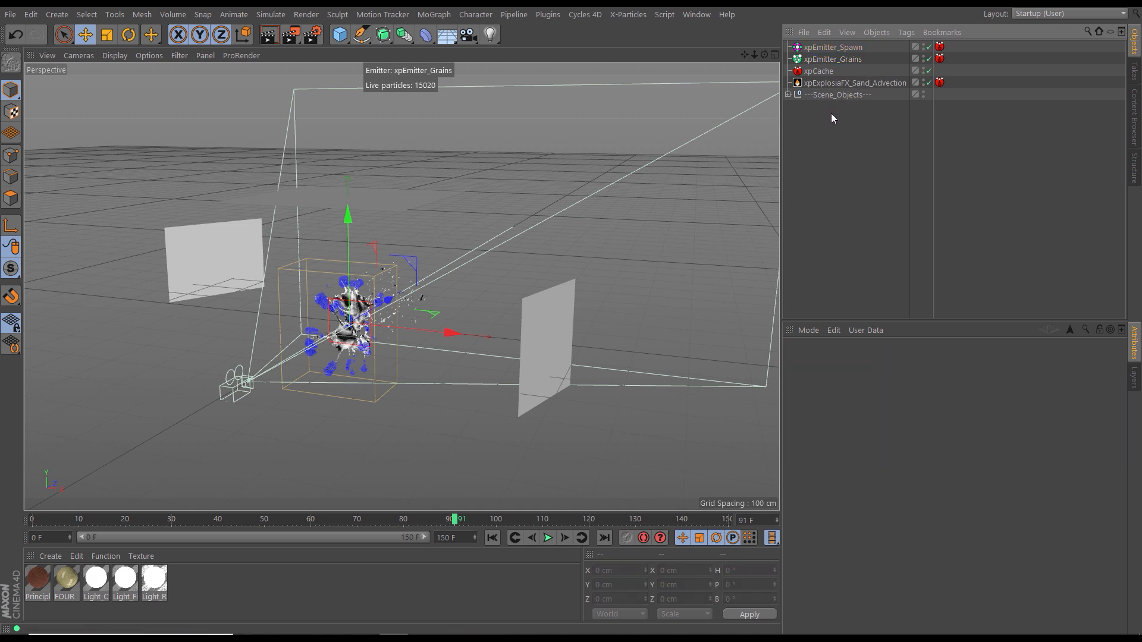
Look through the Camera in the Scene_Objects group and play the cached simulation from the start, stopping at frame 95
left_click(788, 95)
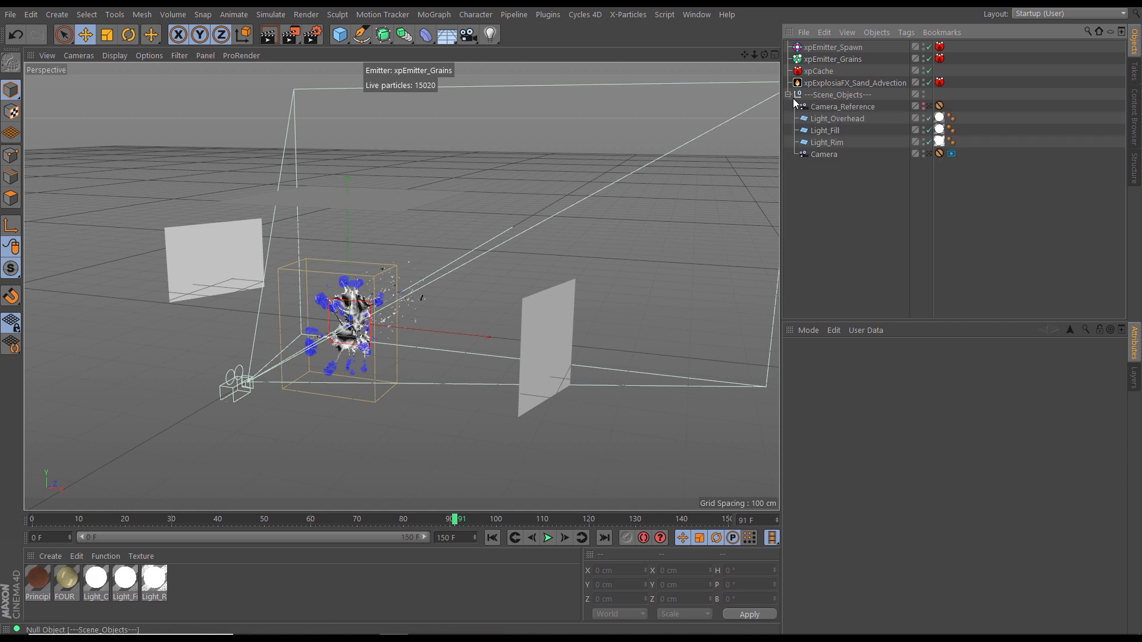
left_click(929, 153)
left_click(492, 536)
left_click(548, 537)
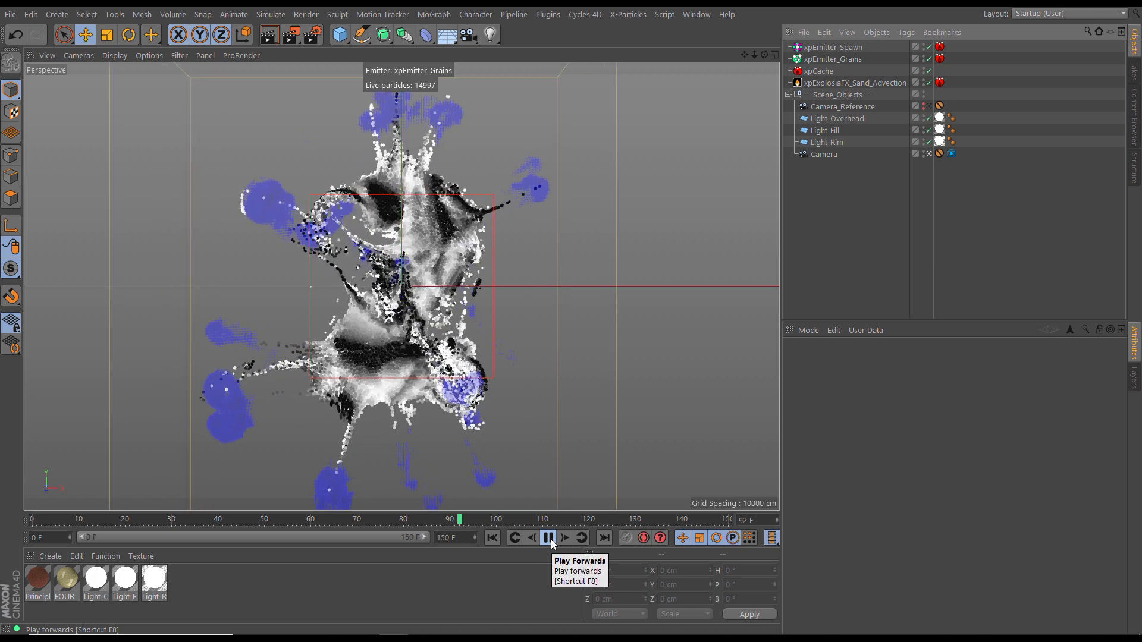
left_click(551, 541)
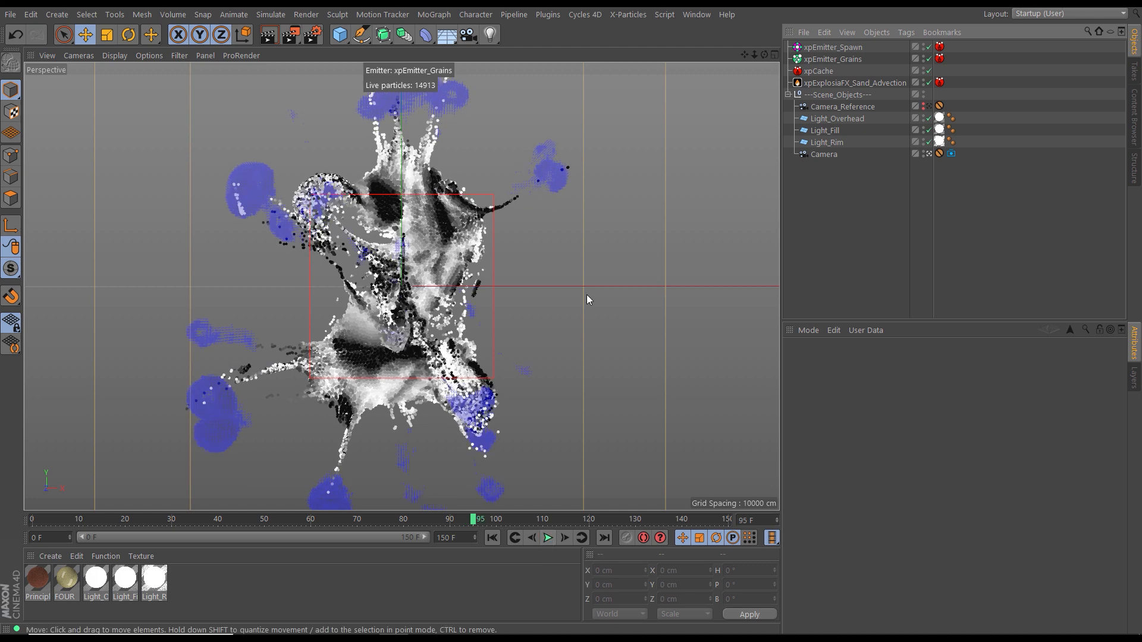
Check the TWO project's timeline length, then set the Untitled 5 end frame to 220 and extend the preview range to match
left_click(683, 15)
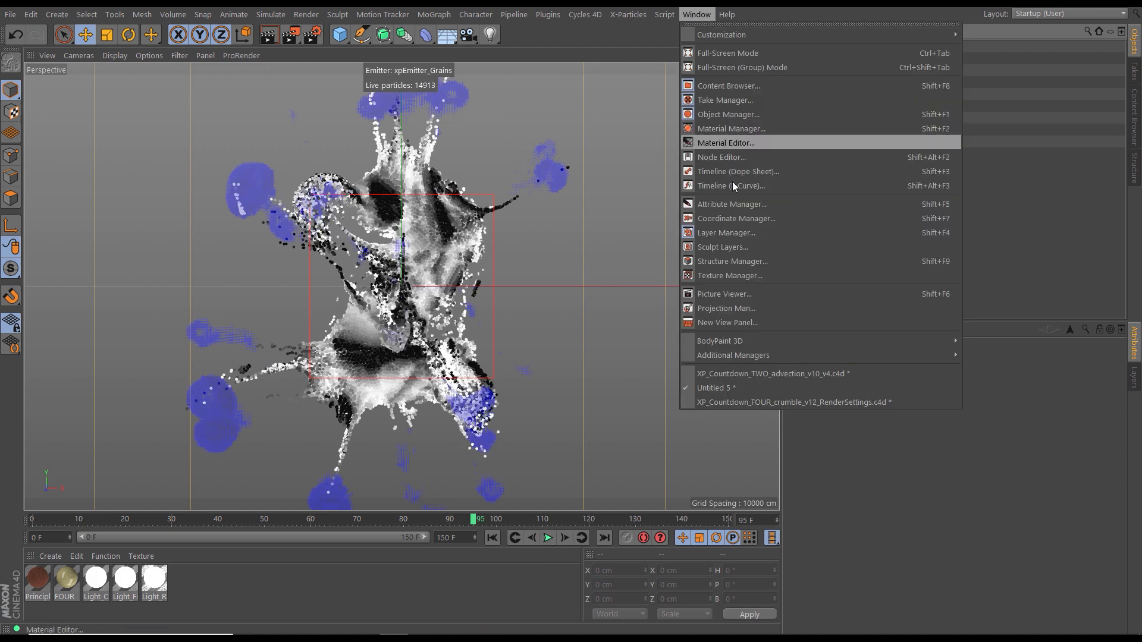
left_click(749, 374)
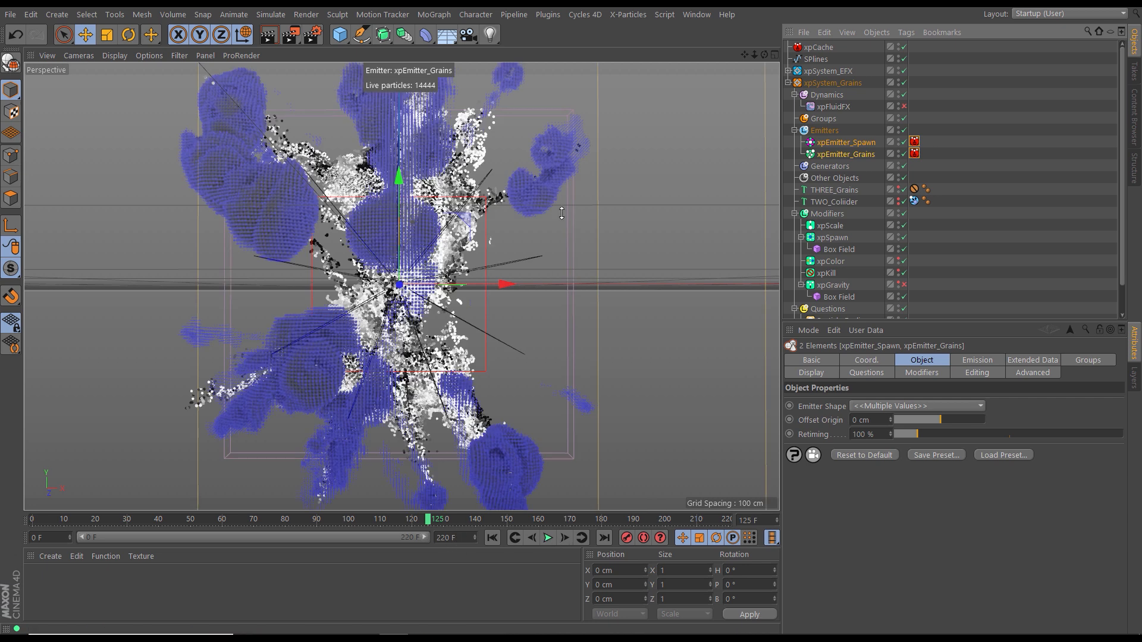
left_click(697, 18)
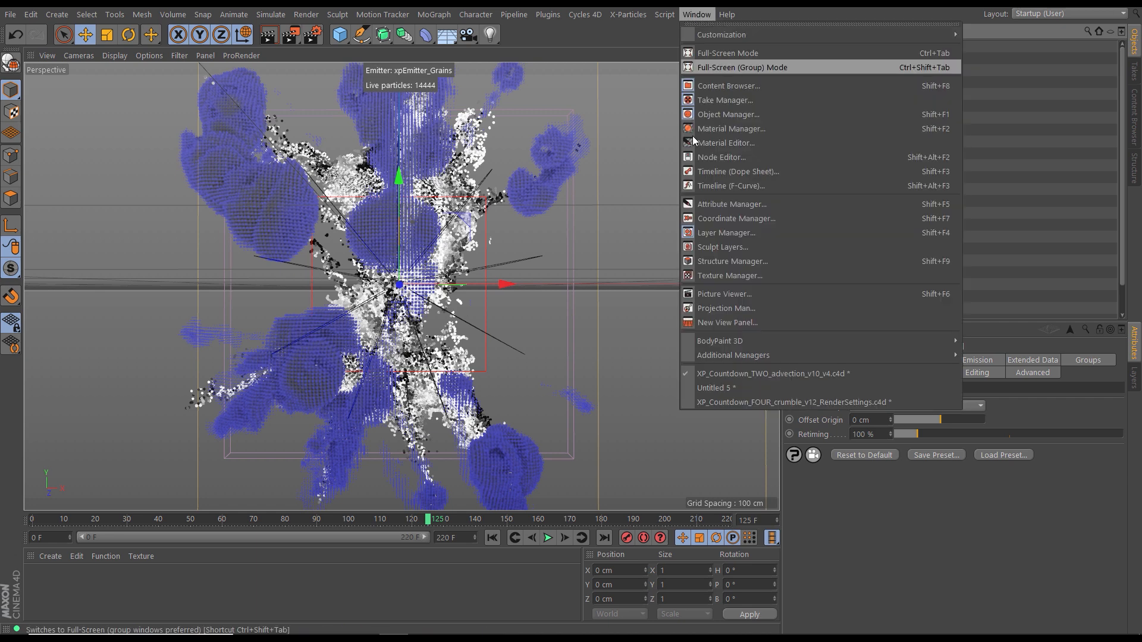
left_click(706, 398)
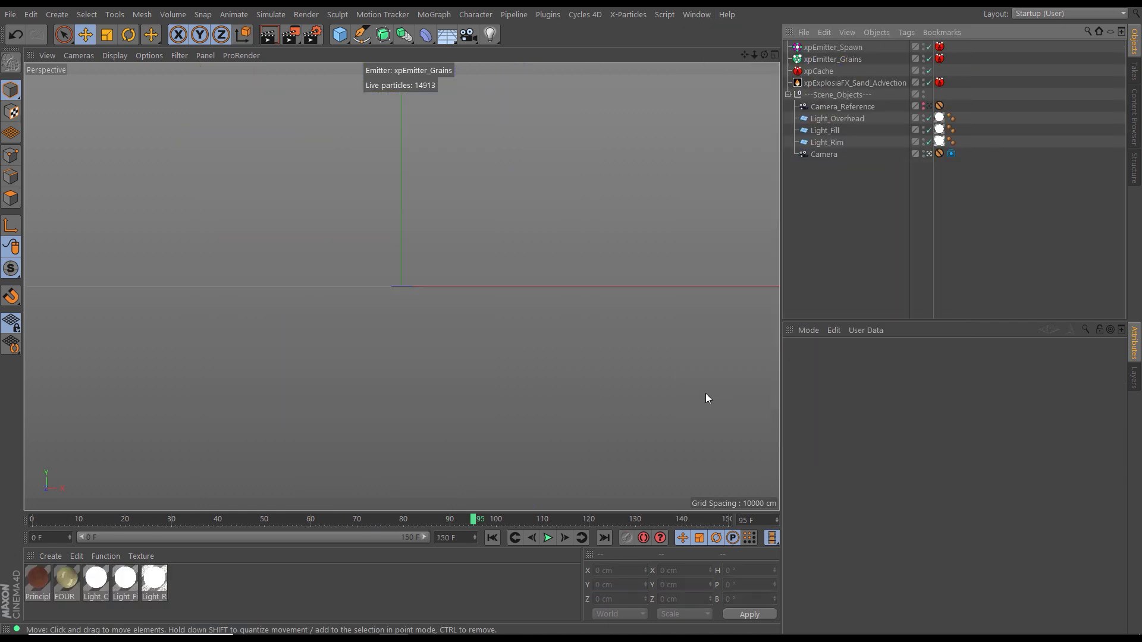
left_click(458, 537)
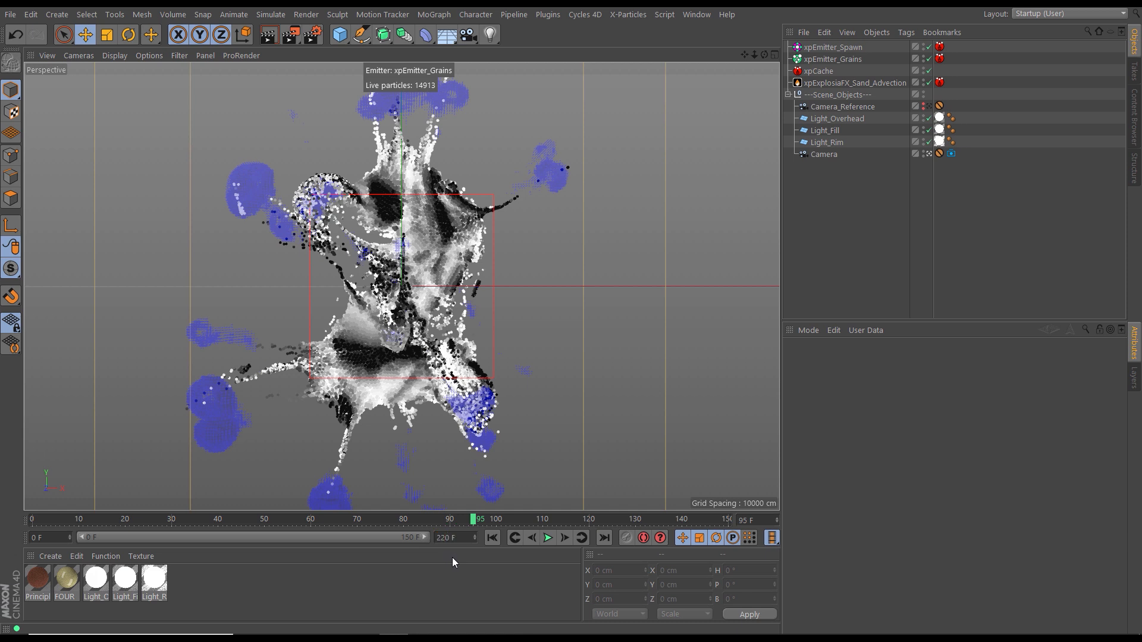
left_click_drag(321, 538, 429, 538)
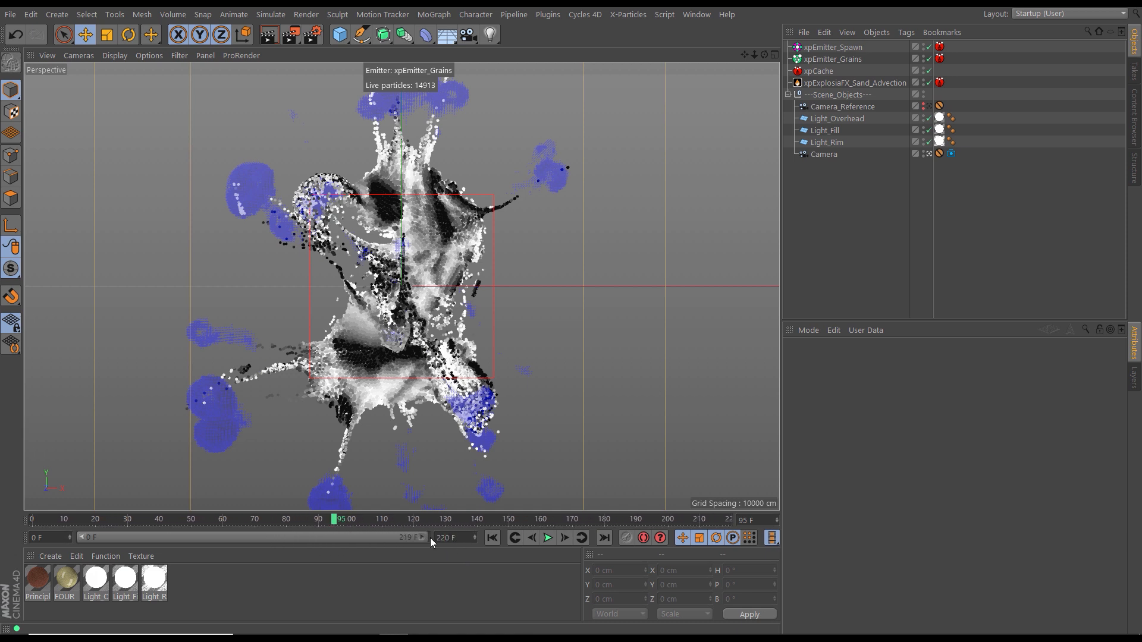
Scrub through the rest of the cached simulation on the extended timeline and return to frame 0
left_click(465, 520)
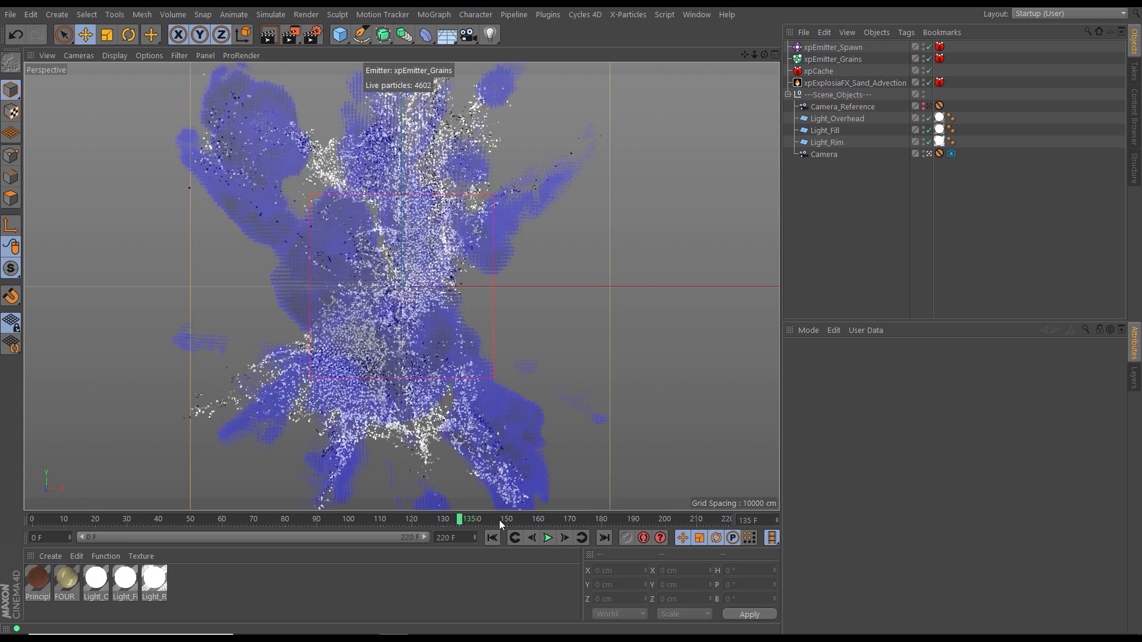
left_click(498, 520)
left_click(536, 523)
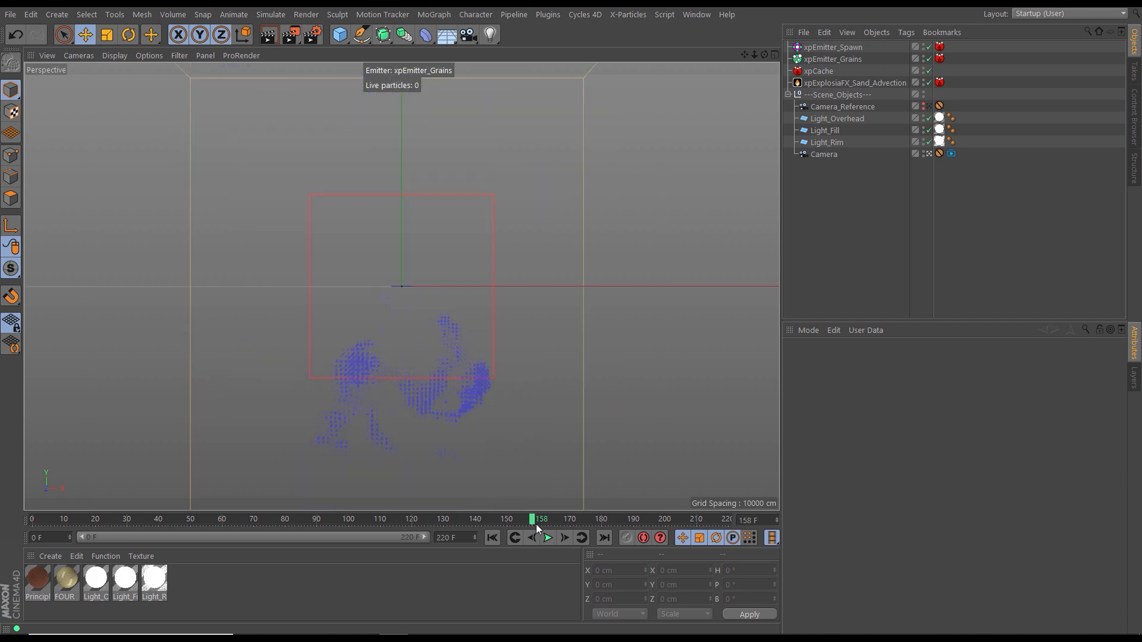
left_click(559, 521)
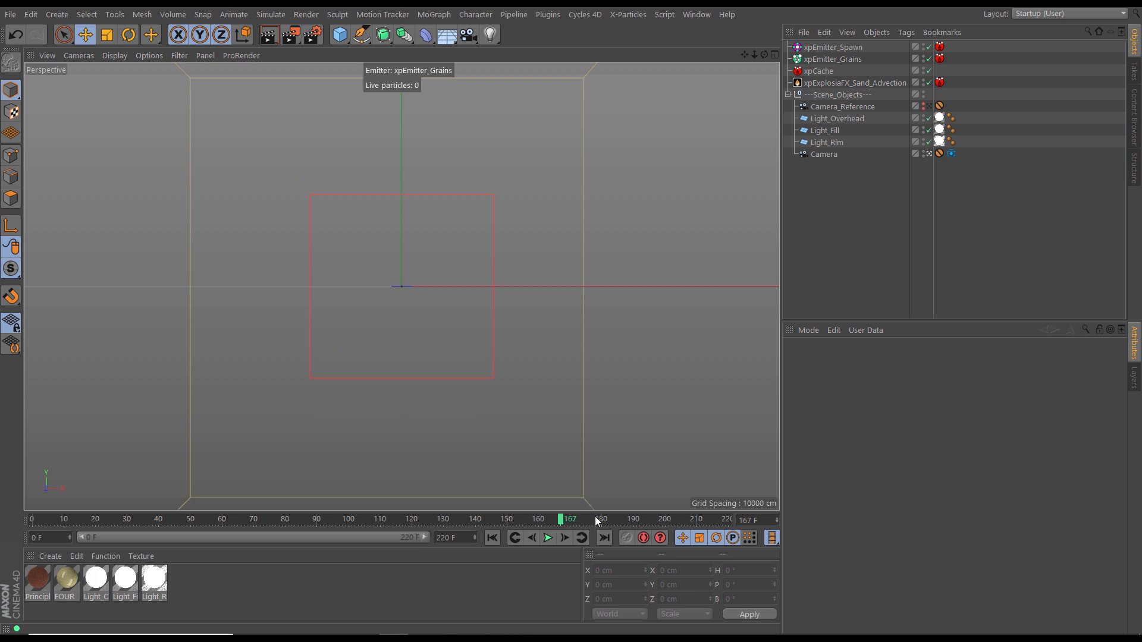
left_click(594, 520)
left_click(491, 538)
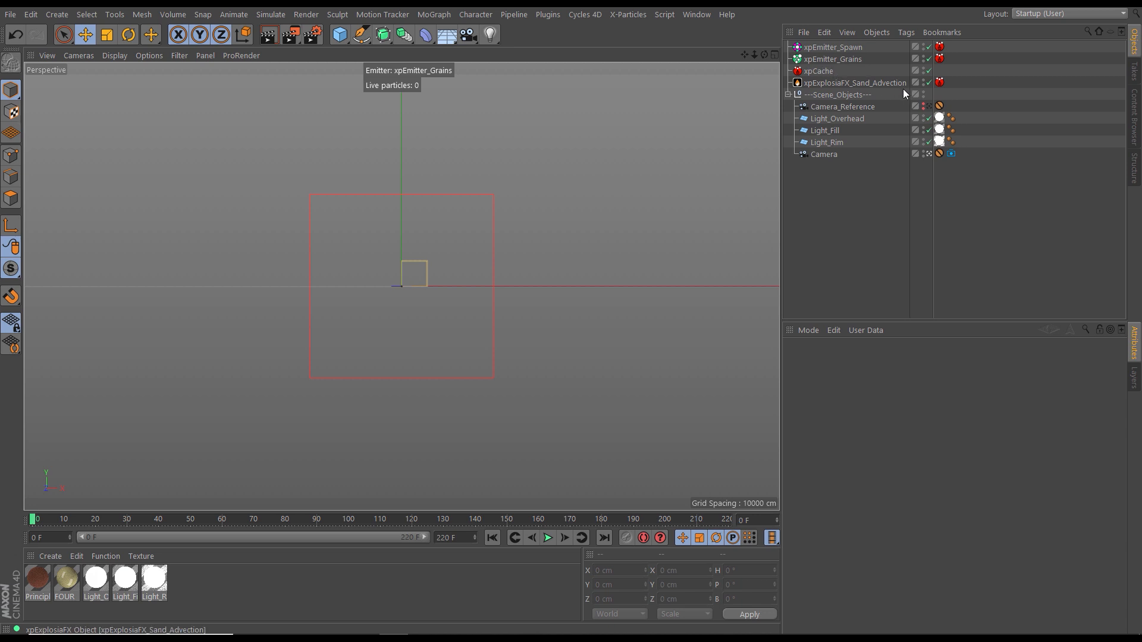
Disable the xpExplosiaFX_Sand_Advection object and play the grain animation from the start, stopping at frame 40
left_click(929, 82)
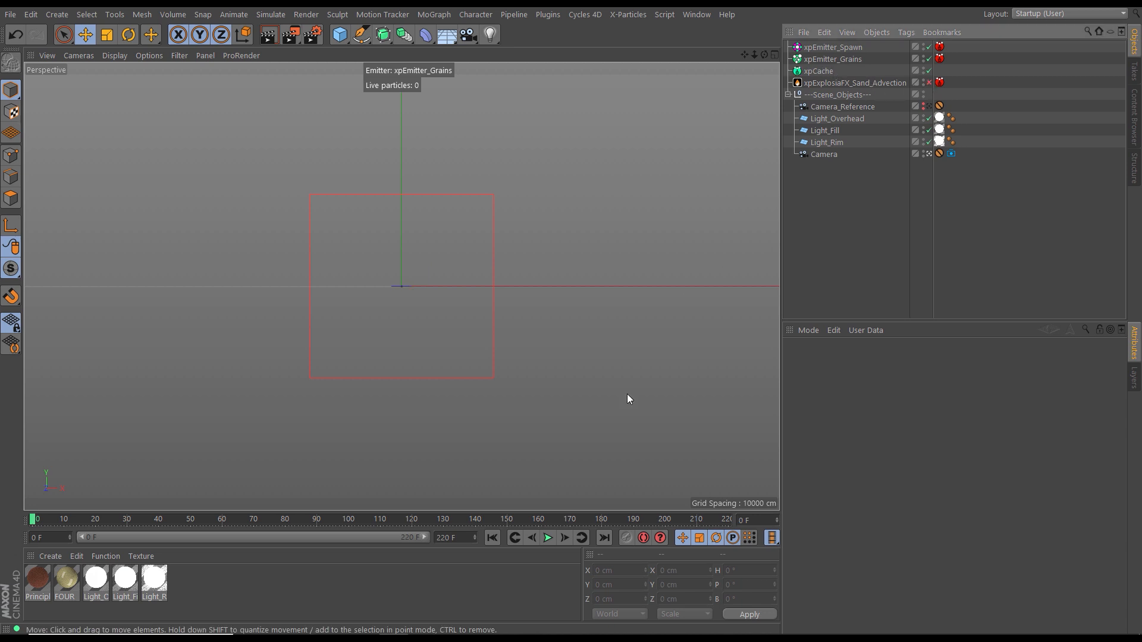
left_click(547, 538)
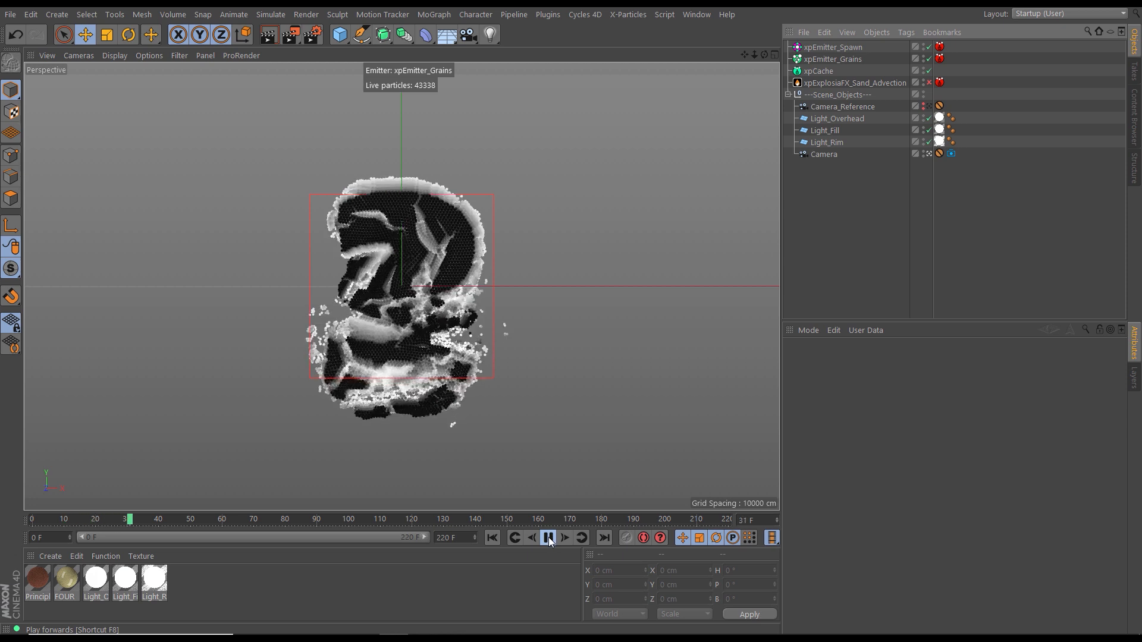
left_click(548, 538)
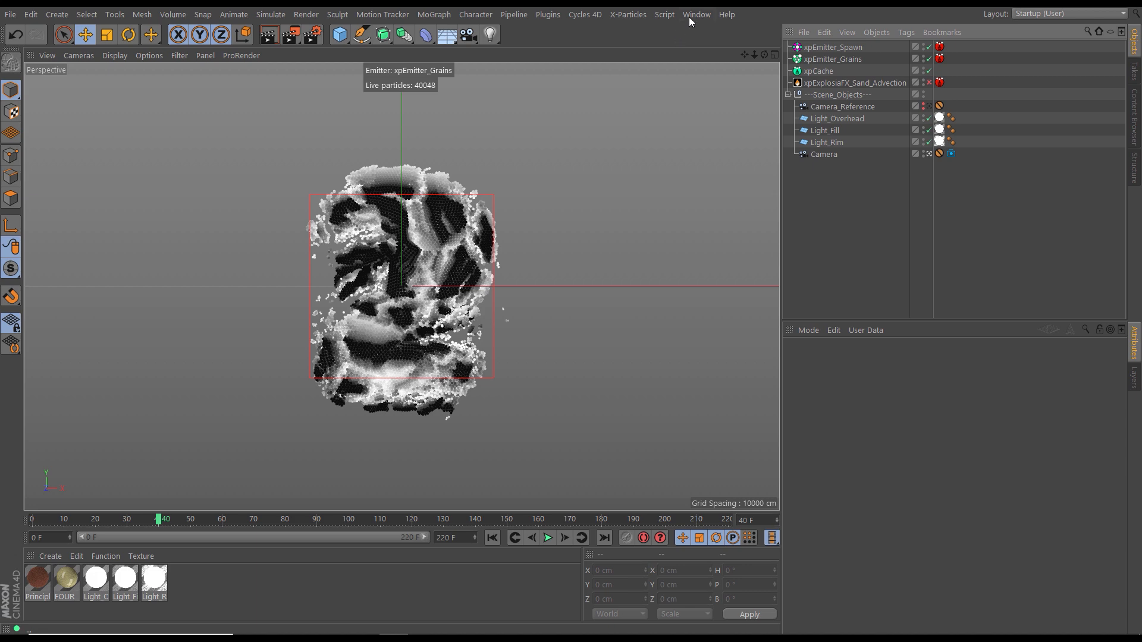
Switch to the Cycles_Tut (User) layout and resize it to widen the real-time preview and heighten the materials area
left_click(1034, 13)
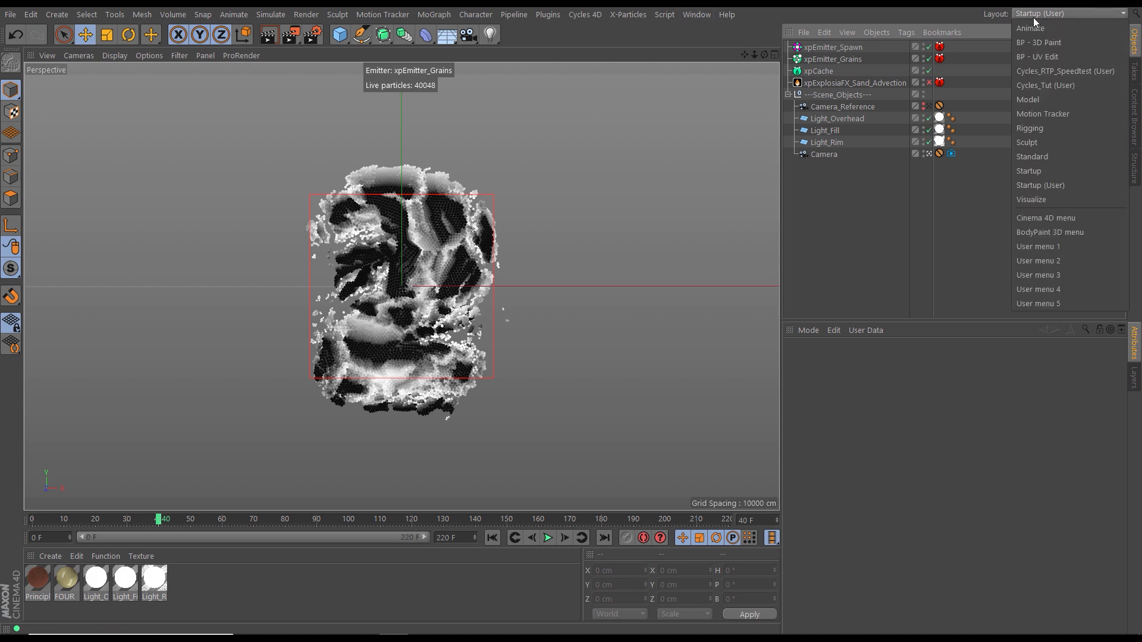
left_click(1041, 85)
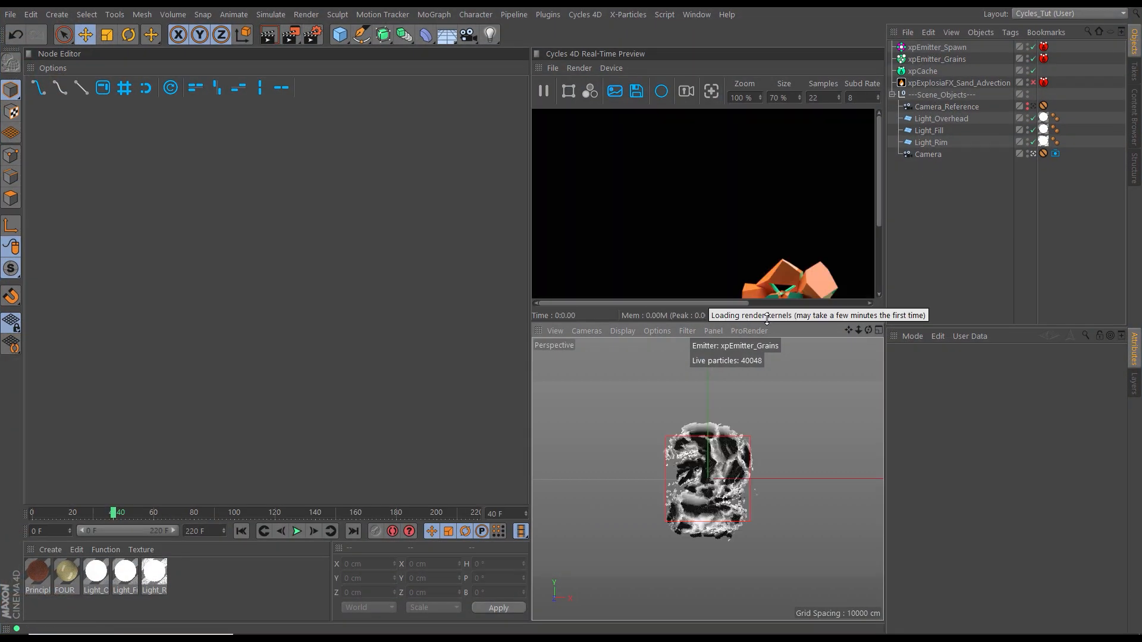
left_click_drag(525, 282, 348, 294)
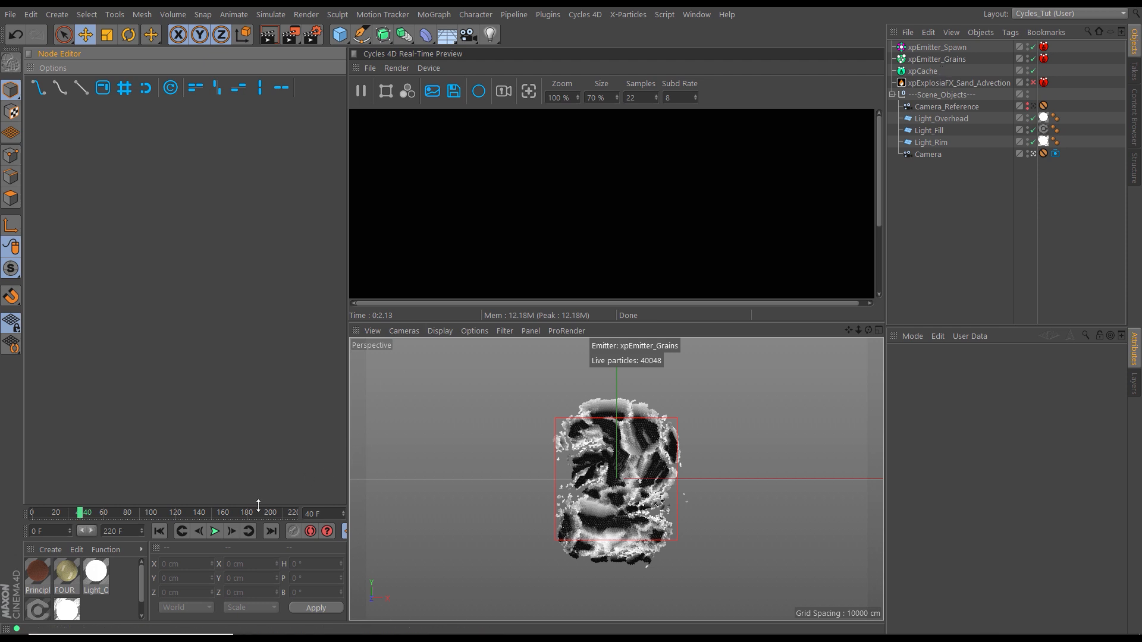
left_click_drag(260, 506, 258, 464)
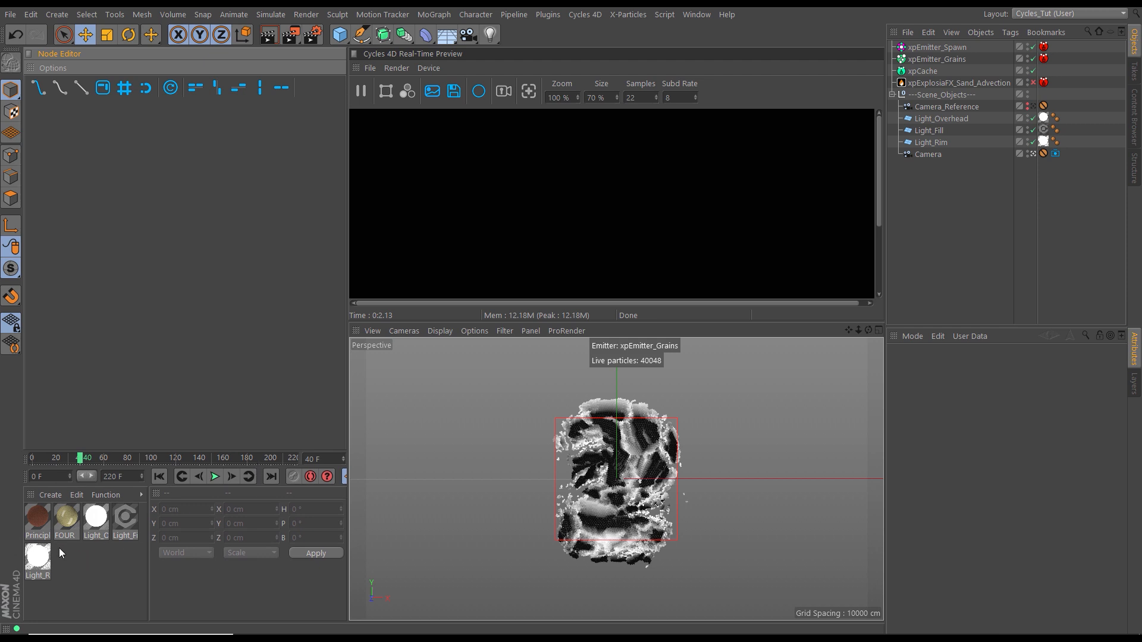
Rename the FOUR material as THREE
left_click(64, 519)
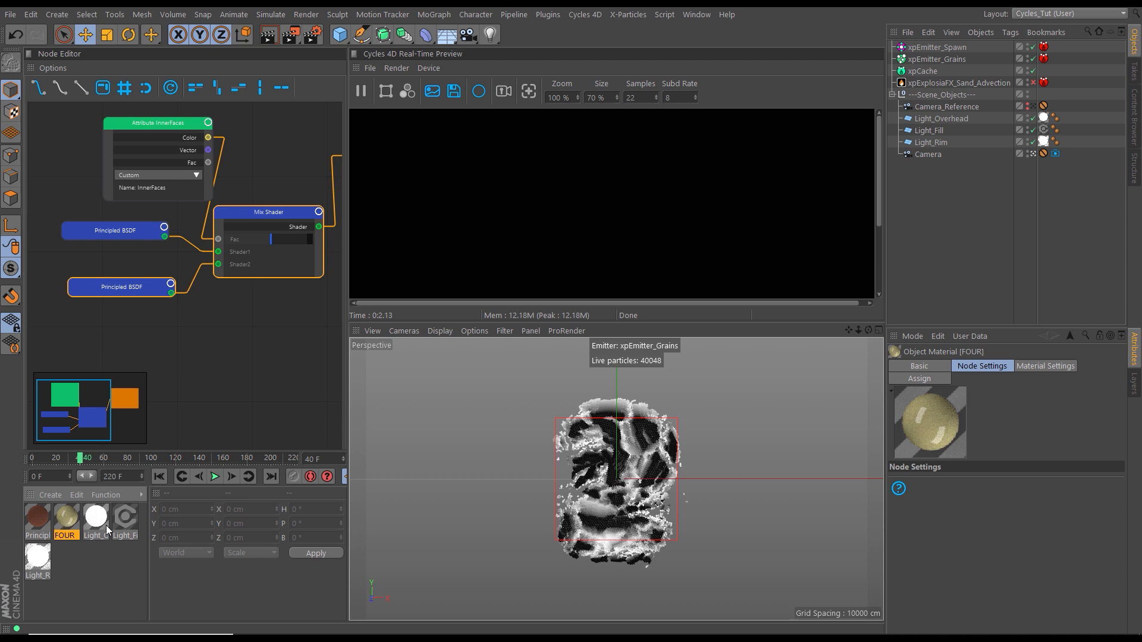
left_click(928, 365)
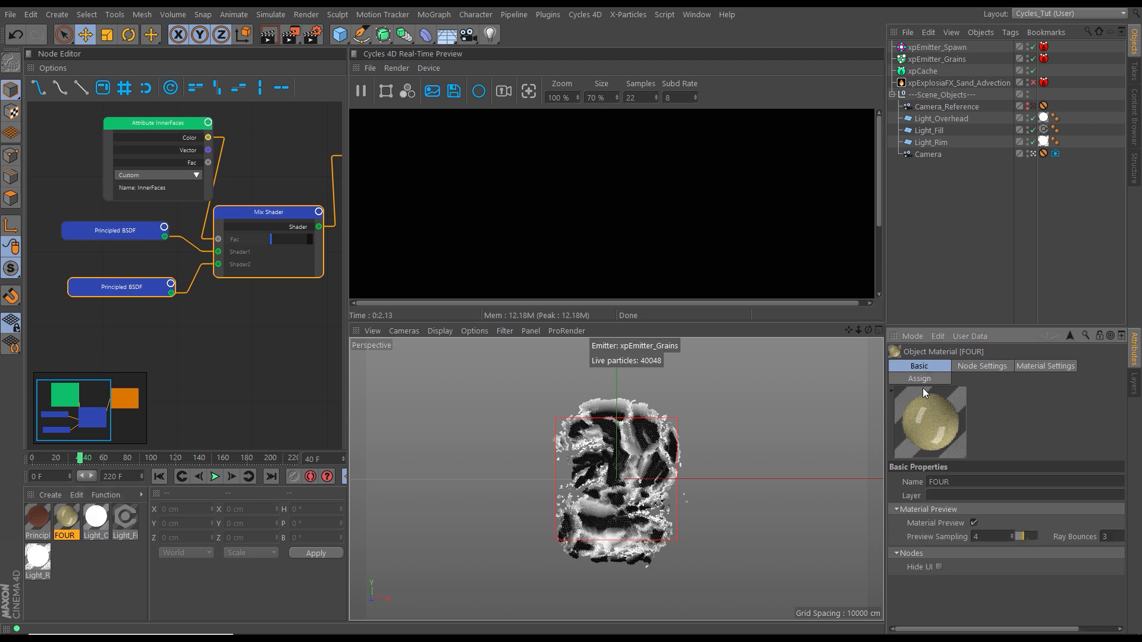
double_click(936, 481)
type("THREE")
key("Return")
Delete the Mix Shader and the turquoise Principled BSDF from the THREE material's node graph
left_click_drag(348, 274, 484, 266)
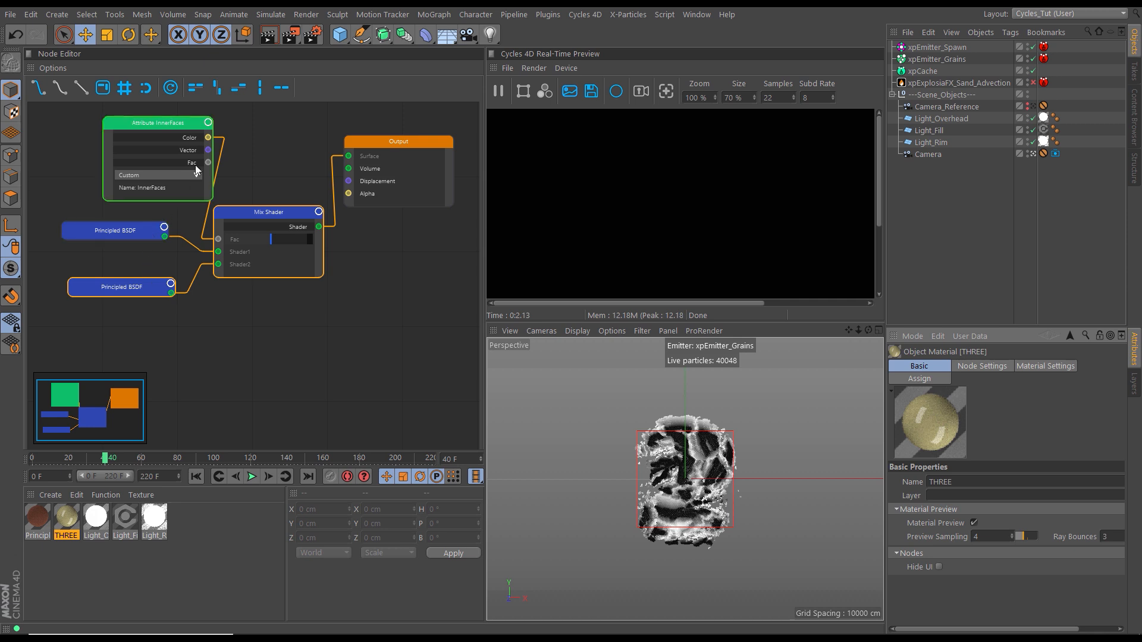
left_click_drag(171, 124, 129, 127)
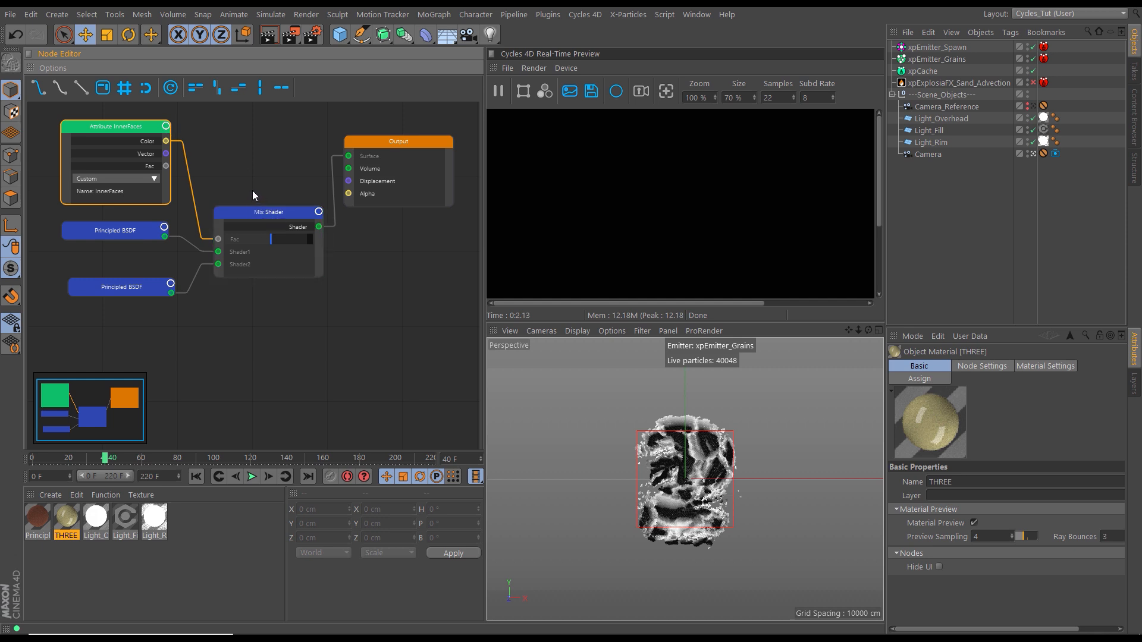
left_click(270, 242)
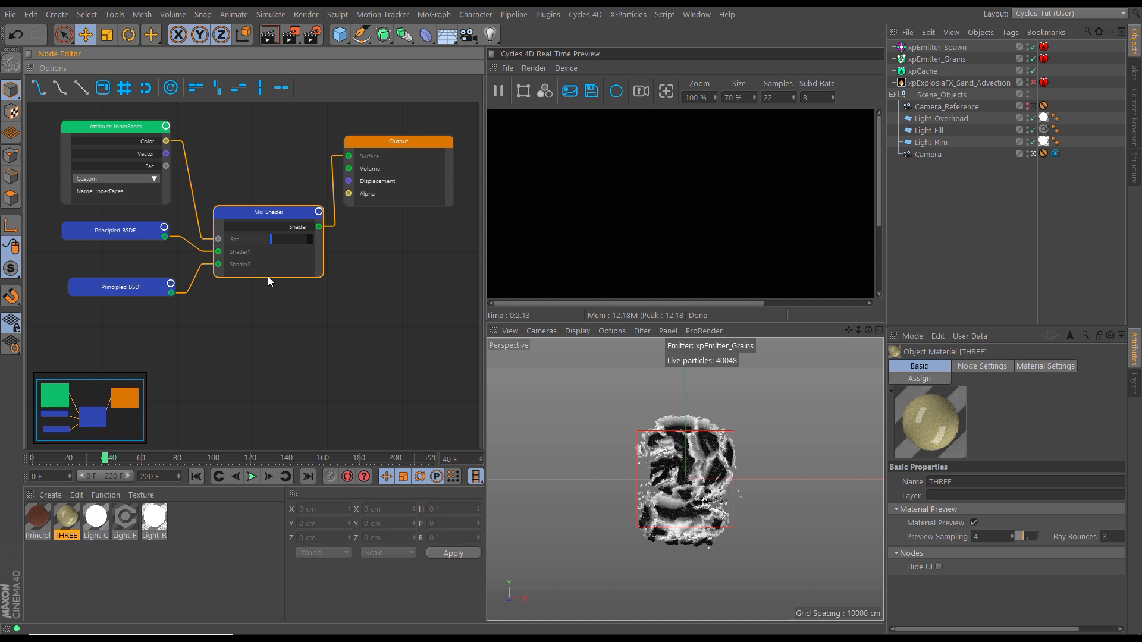
key("Delete")
double_click(135, 232)
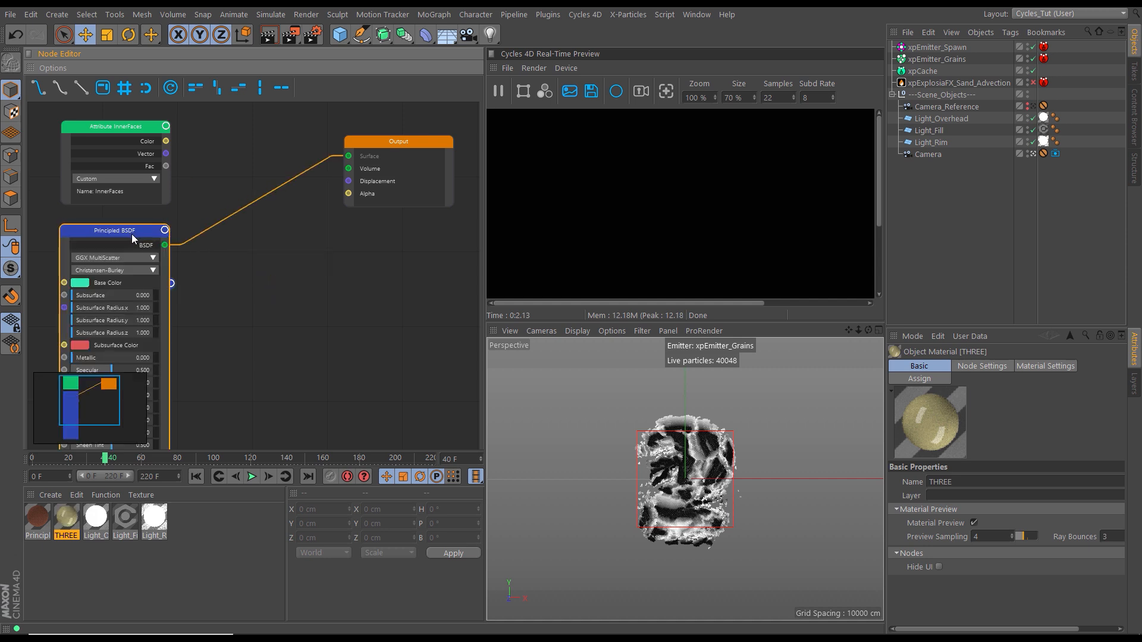
double_click(131, 231)
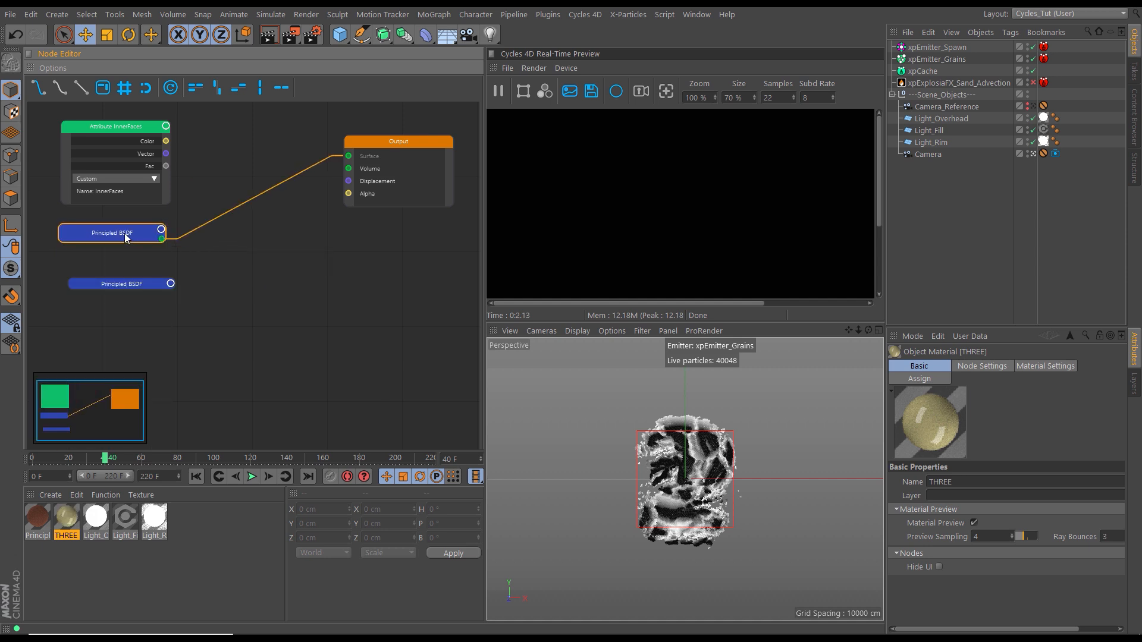
key("Delete")
Delete the Attribute InnerFaces node, connect the remaining Principled BSDF to the Output's Surface, and expand that shader node
left_click(104, 126)
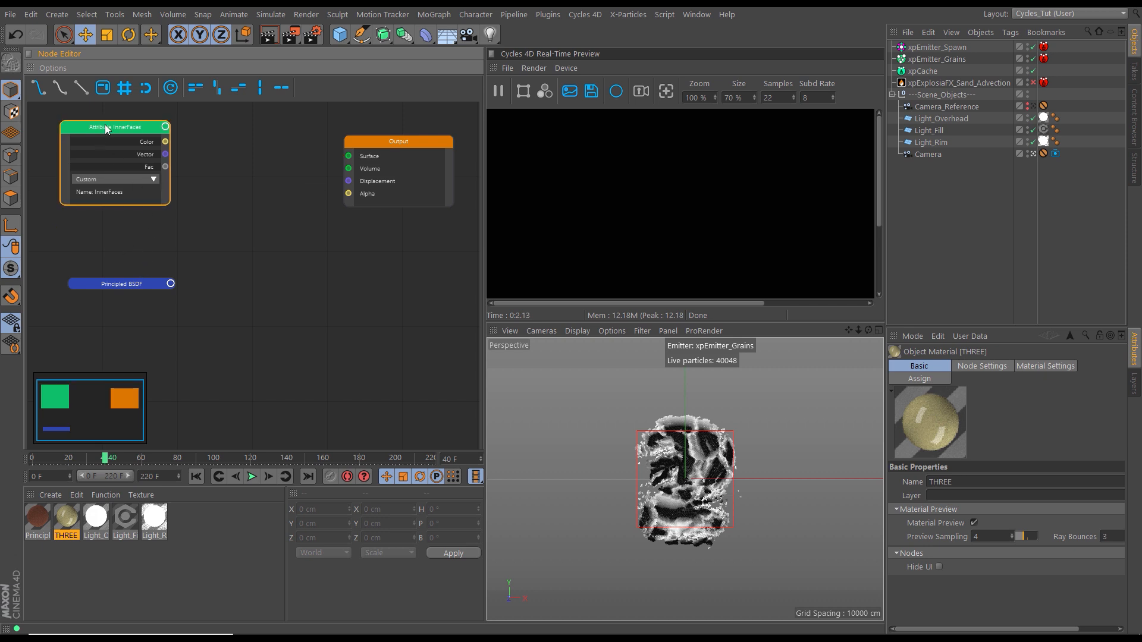
key("Delete")
left_click_drag(139, 285, 348, 155)
double_click(218, 195)
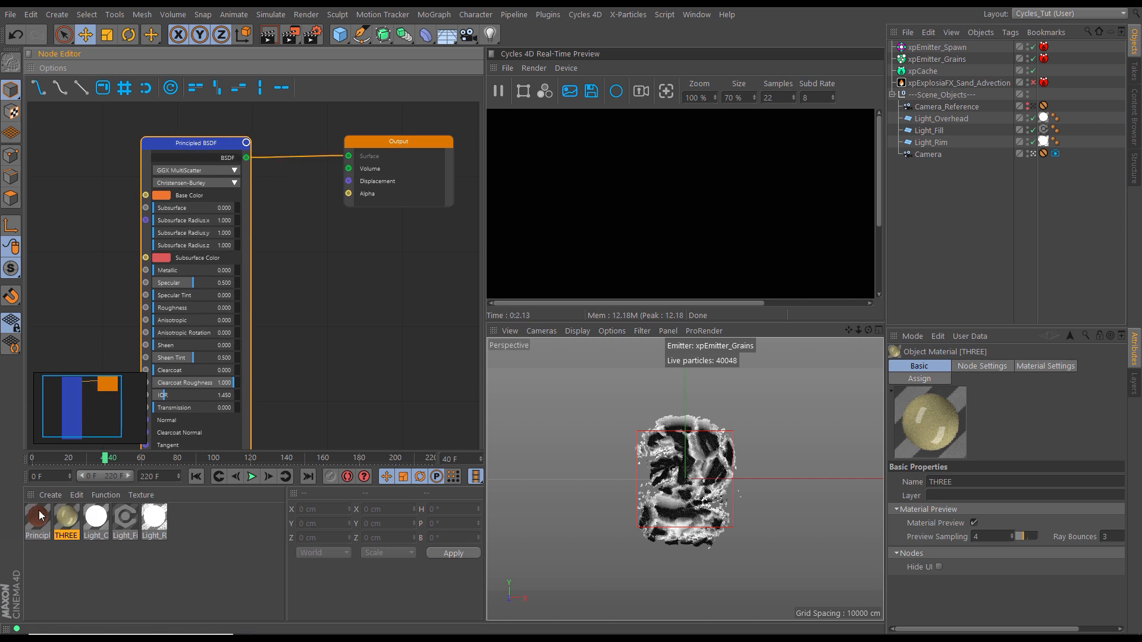
Apply the THREE material to xpEmitter_Grains and xpEmitter_Spawn, and enlarge the real-time preview so the whole number shows
left_click_drag(66, 520, 940, 59)
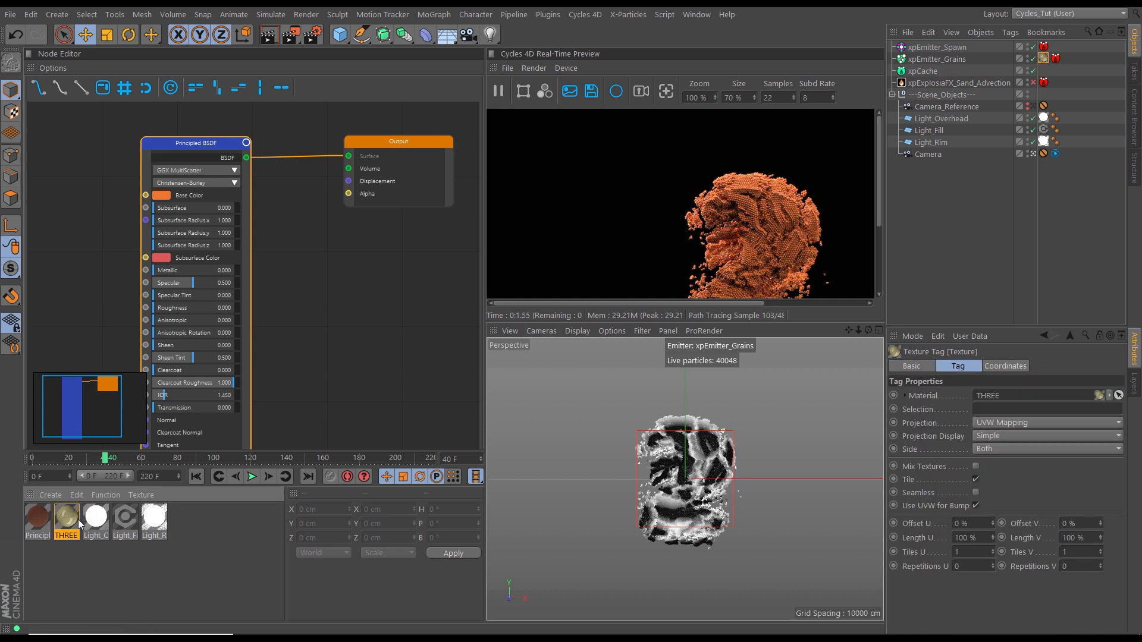
left_click_drag(68, 525, 947, 47)
left_click_drag(633, 322, 645, 413)
left_click_drag(746, 393, 783, 395)
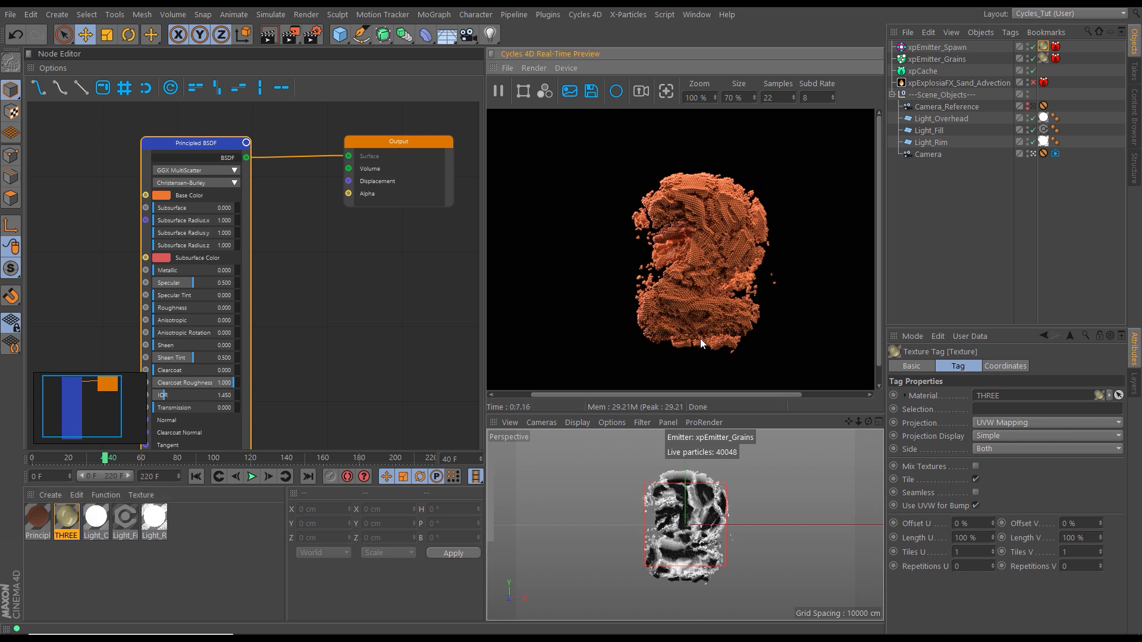
Preview the rendered grain animation from the start through frame 60 and return to frame 1
left_click(195, 476)
left_click(268, 476)
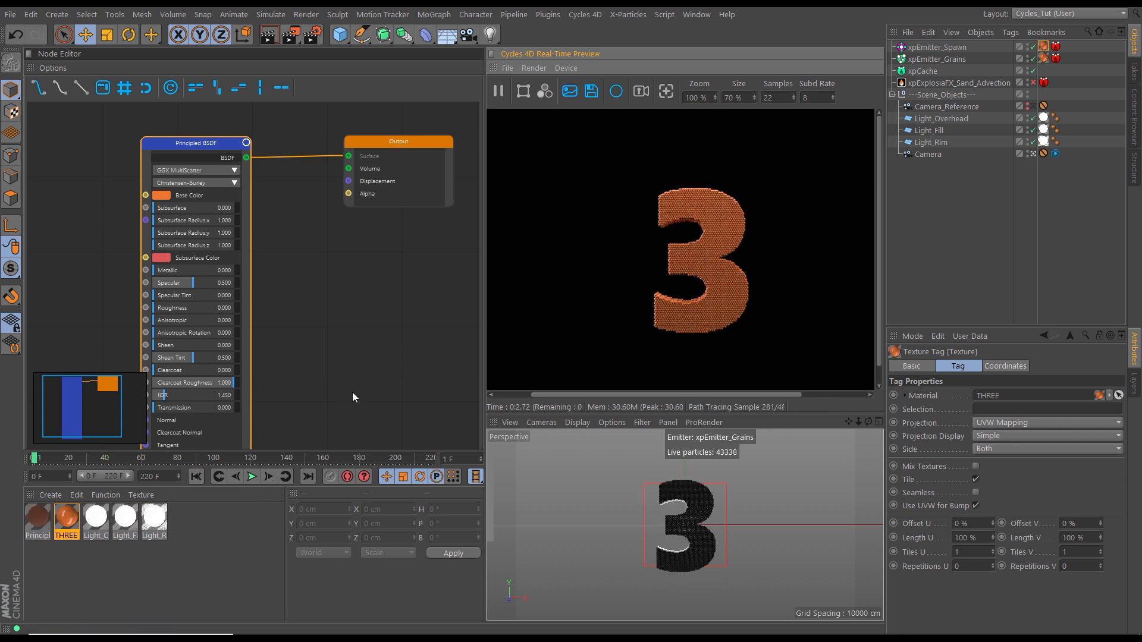
left_click_drag(179, 144, 200, 133)
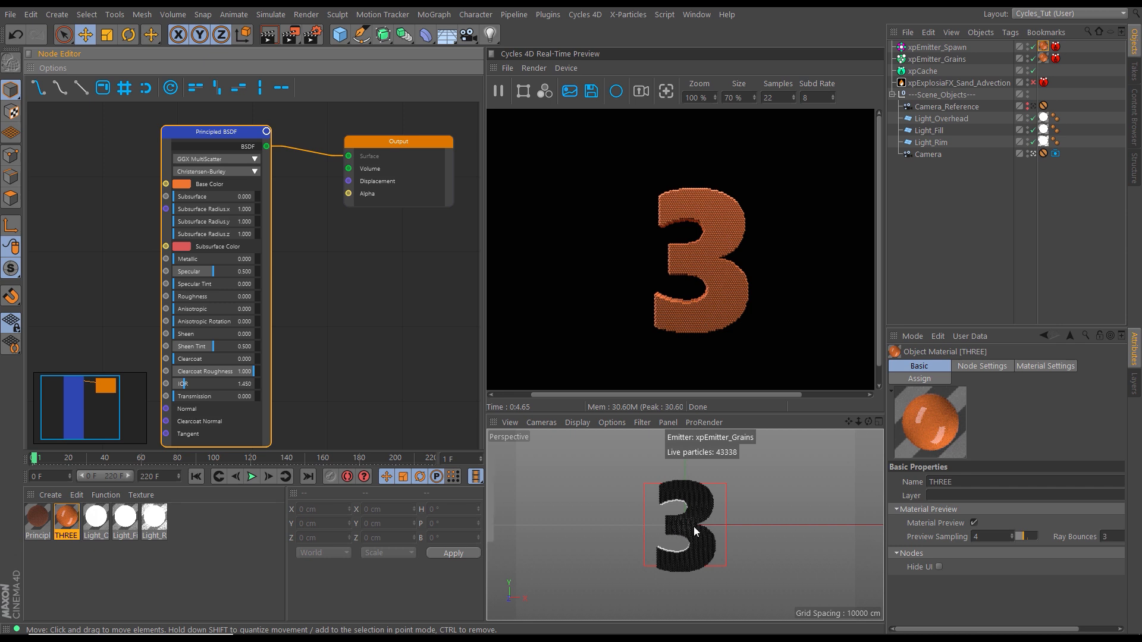
left_click(252, 476)
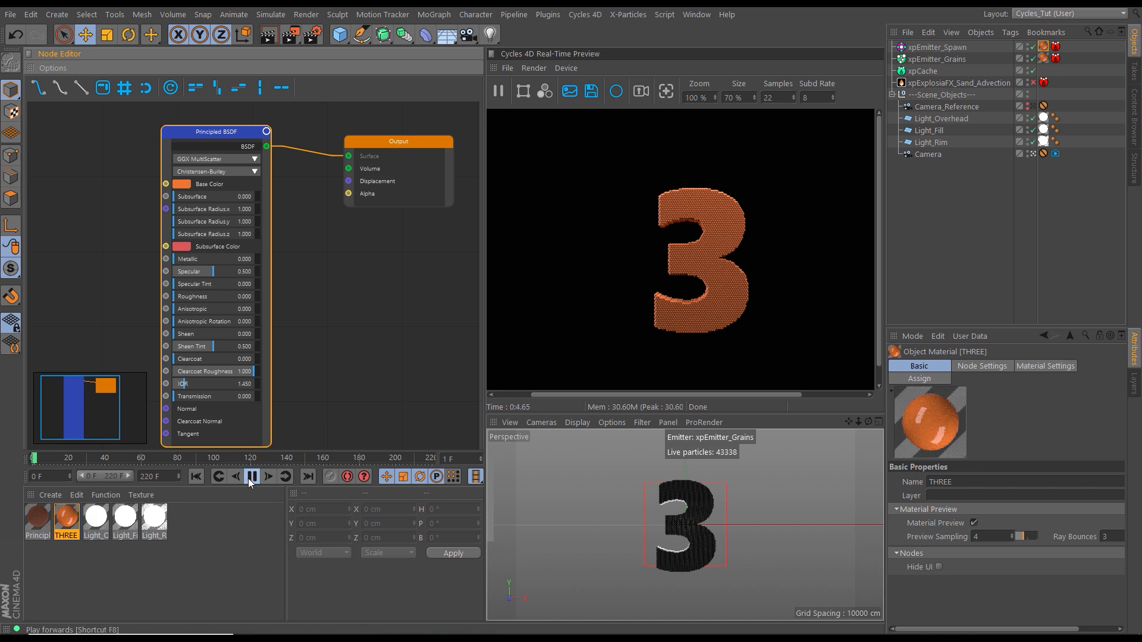
left_click(252, 476)
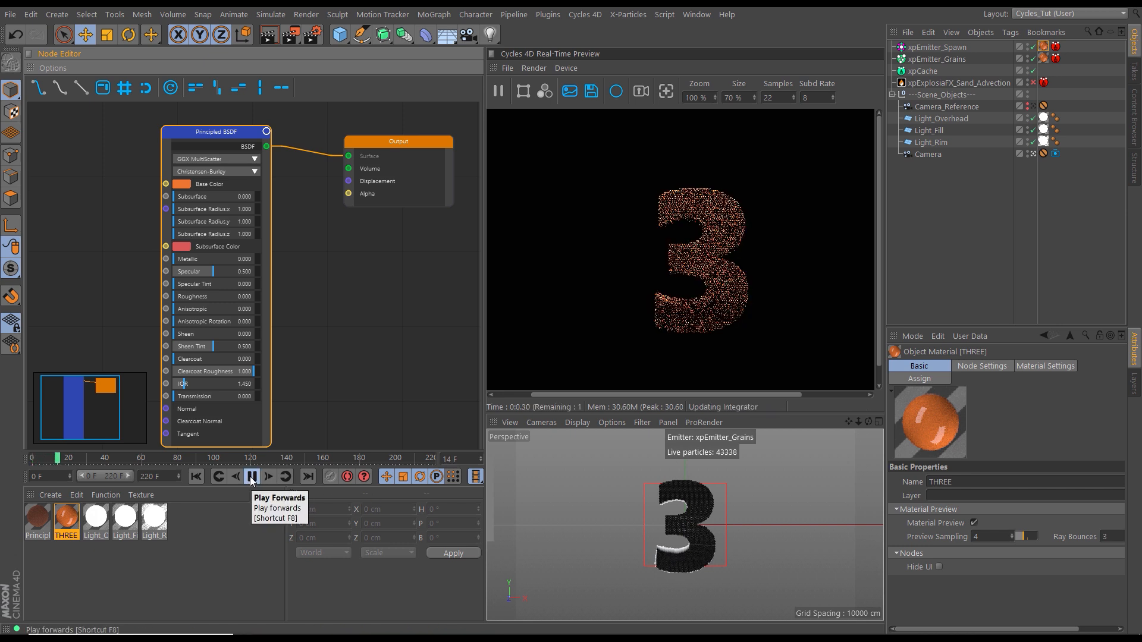
mouse_move(121, 458)
left_mouse_down()
mouse_move(226, 462)
mouse_move(141, 462)
left_mouse_up()
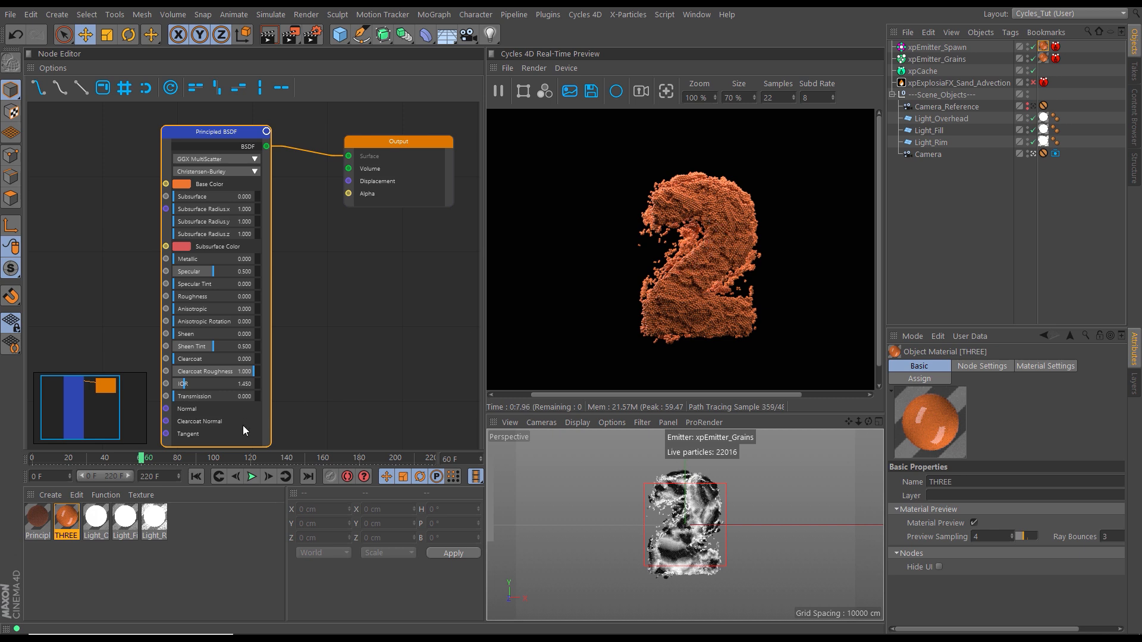
left_click(196, 476)
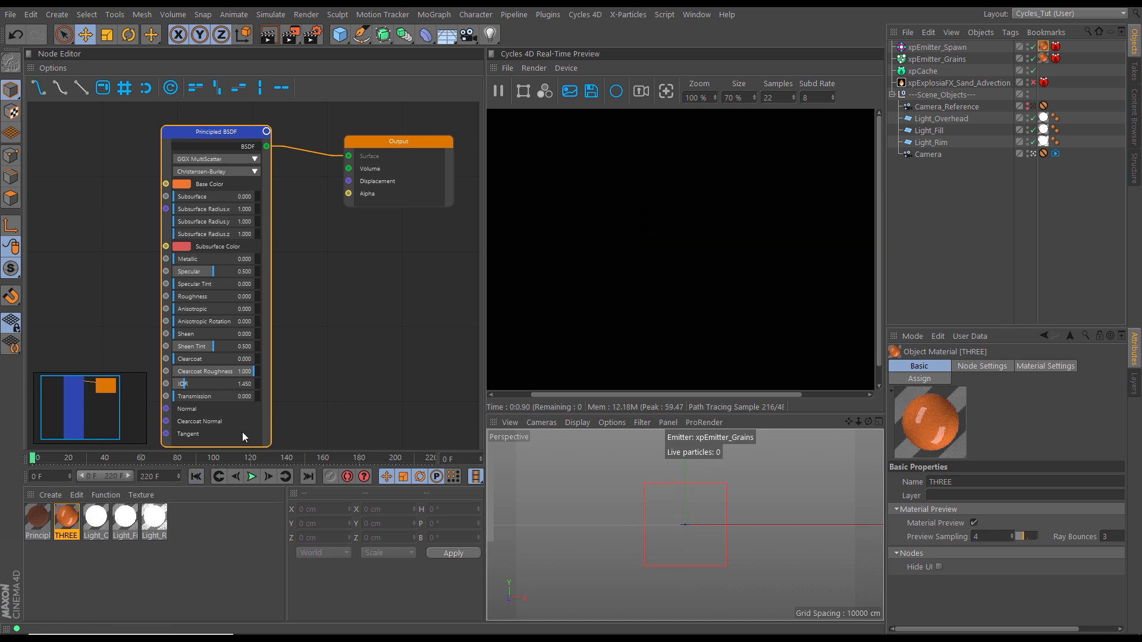
left_click(269, 476)
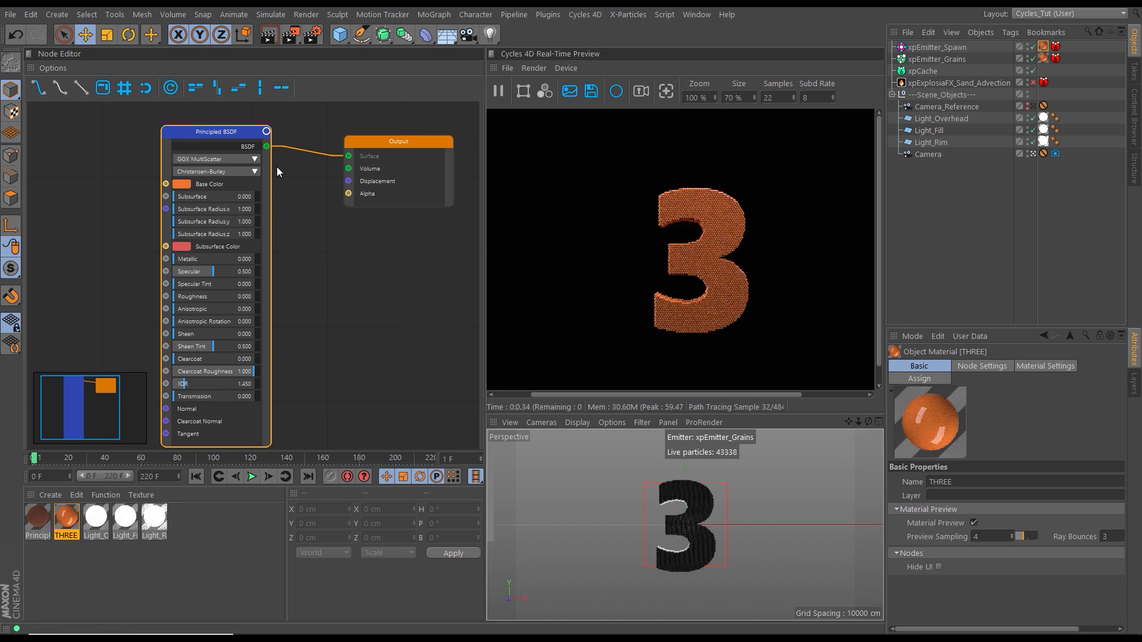
Add a Particle Info input node to the THREE material, placed on the empty side of the graph before the Principled BSDF
left_click_drag(234, 137, 251, 143)
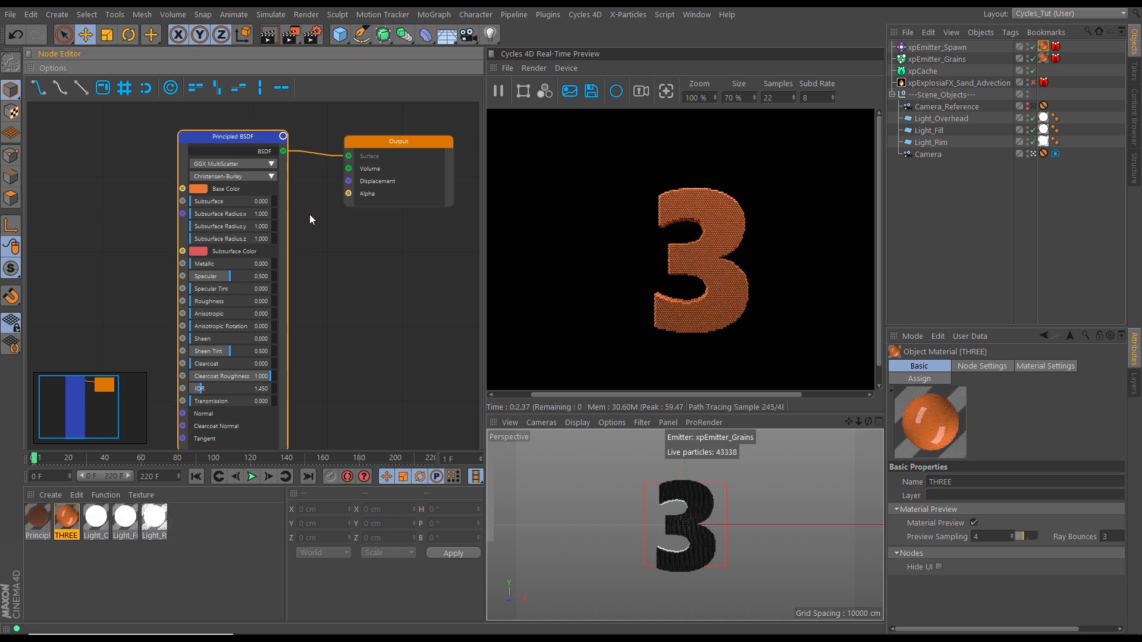
scroll(341, 240, "down", 3)
middle_click_drag(347, 247, 397, 260)
scroll(238, 254, "down", 1)
middle_click_drag(194, 271, 213, 255)
left_click(104, 227)
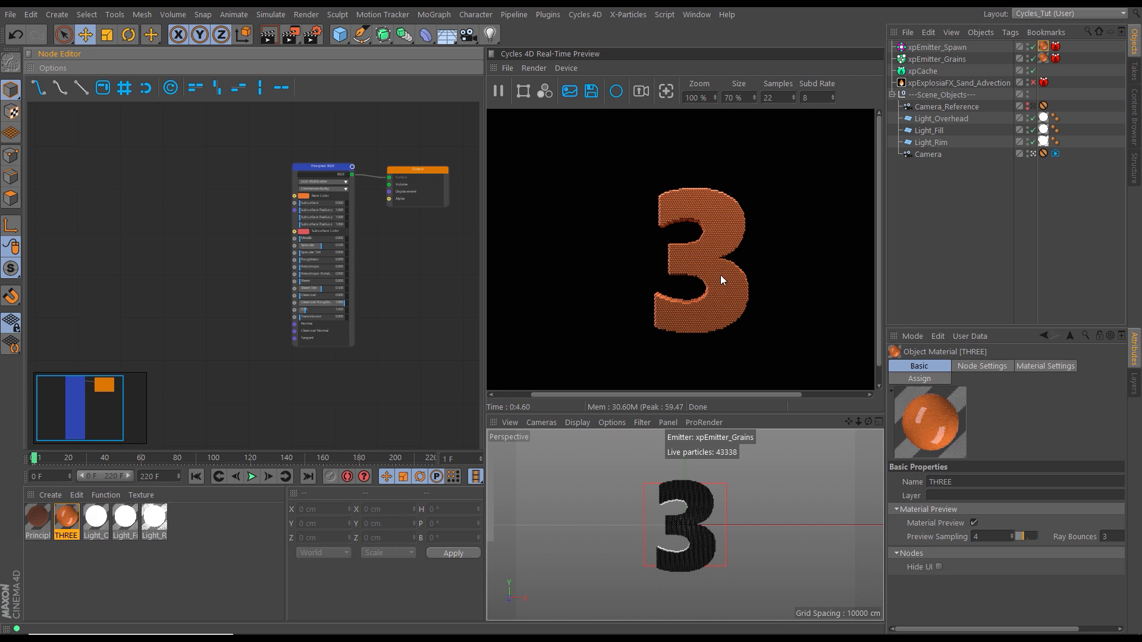
right_click(98, 173)
mouse_move(160, 373)
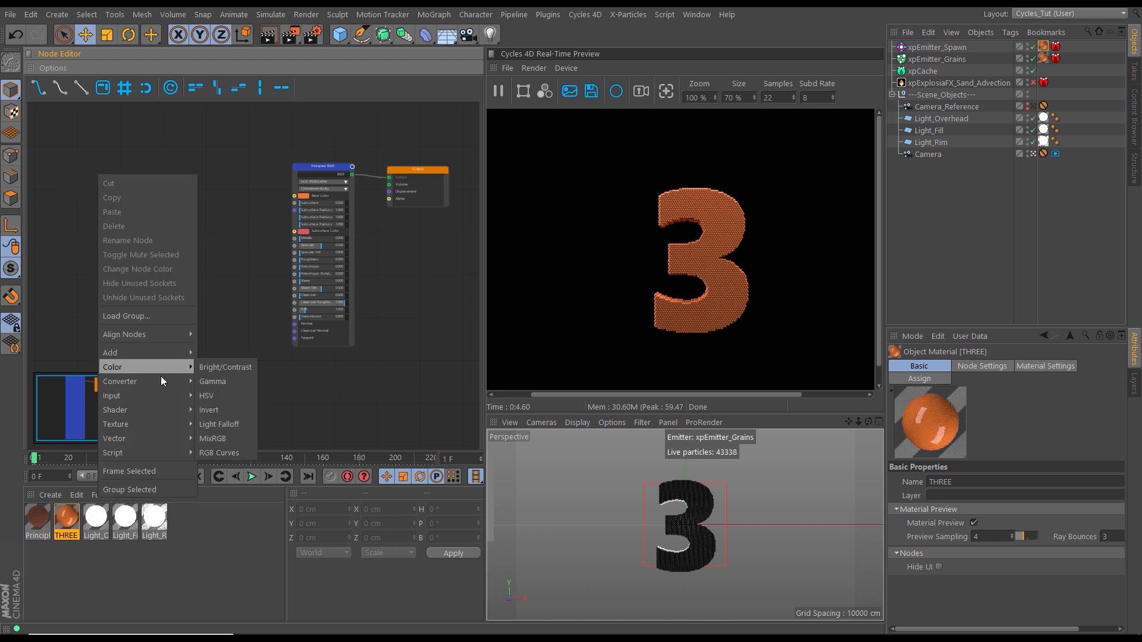
mouse_move(156, 419)
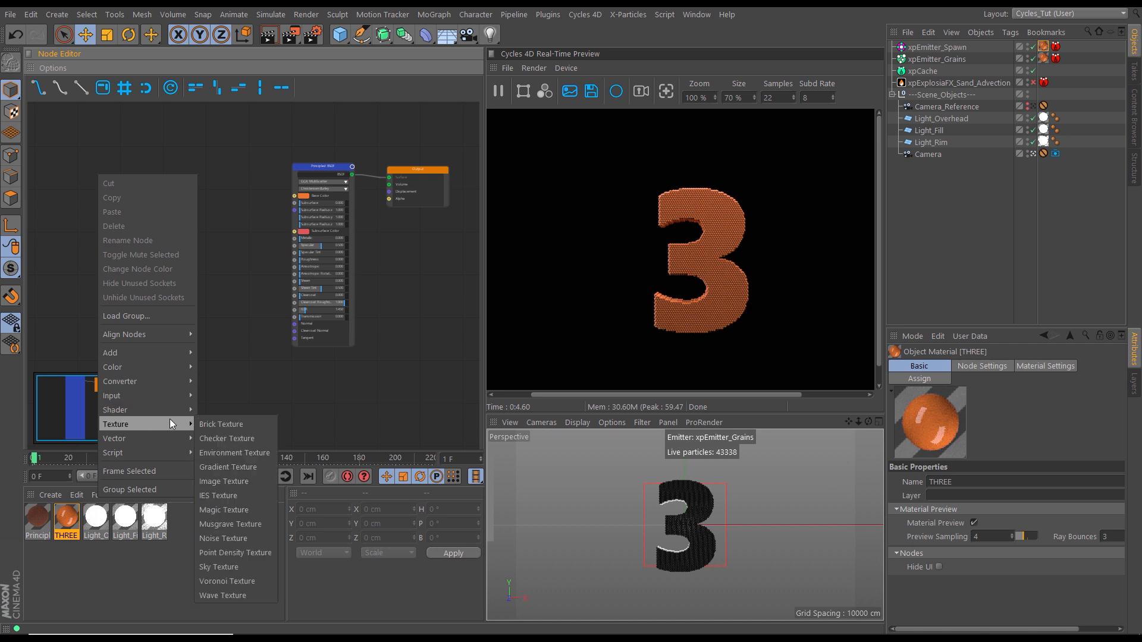
mouse_move(180, 394)
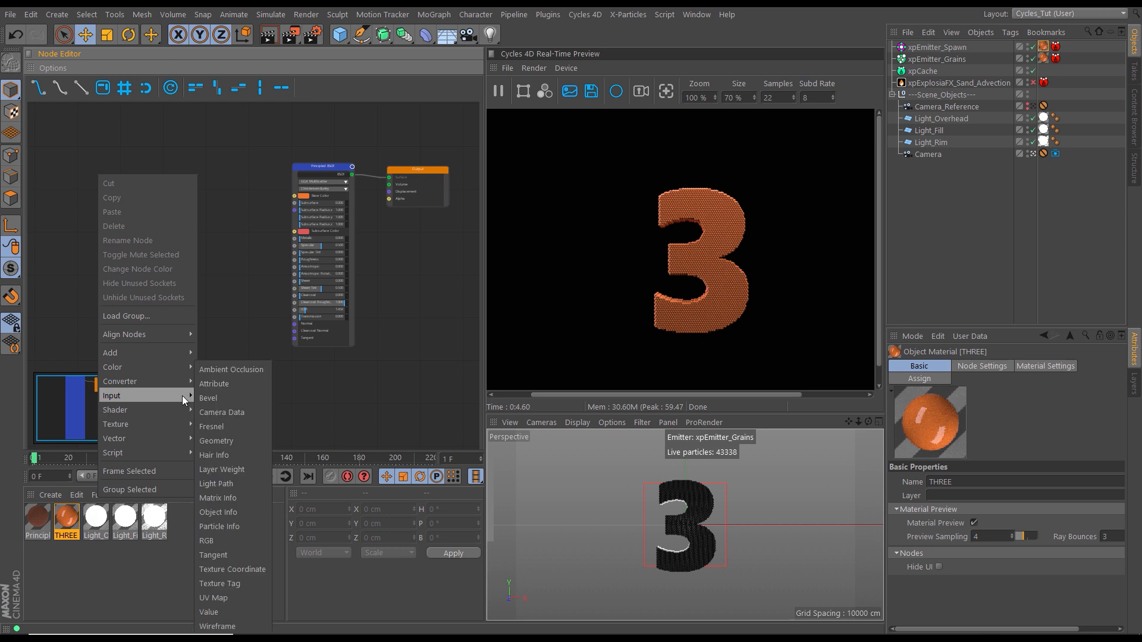
left_click(227, 526)
left_click_drag(118, 181, 117, 163)
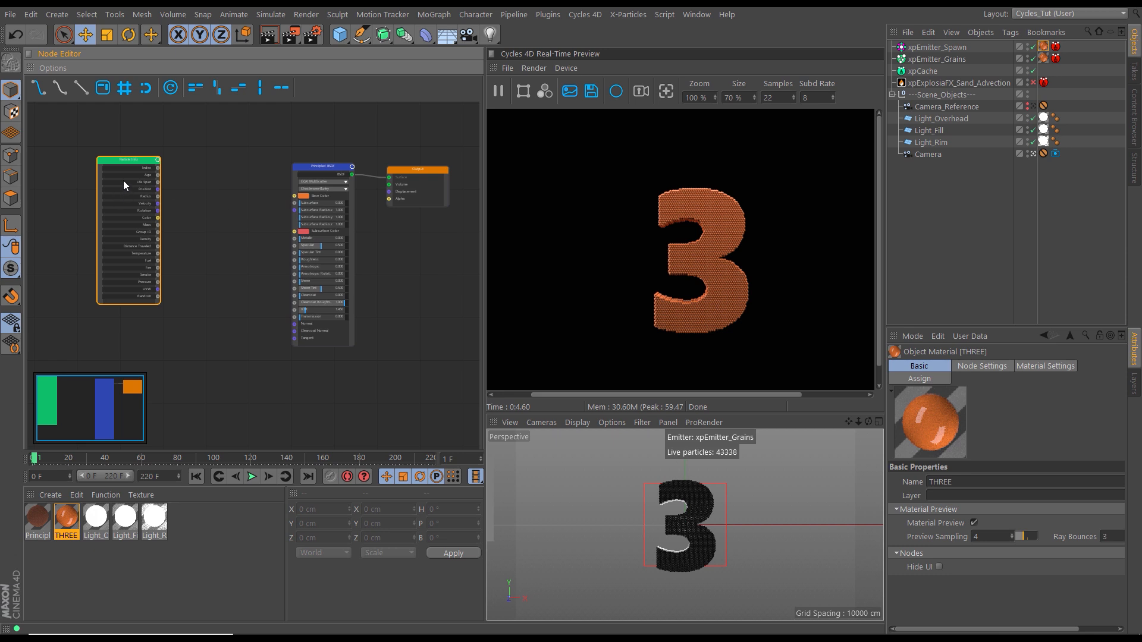
left_click_drag(131, 157, 124, 148)
right_click_drag(117, 192, 137, 196, "alt")
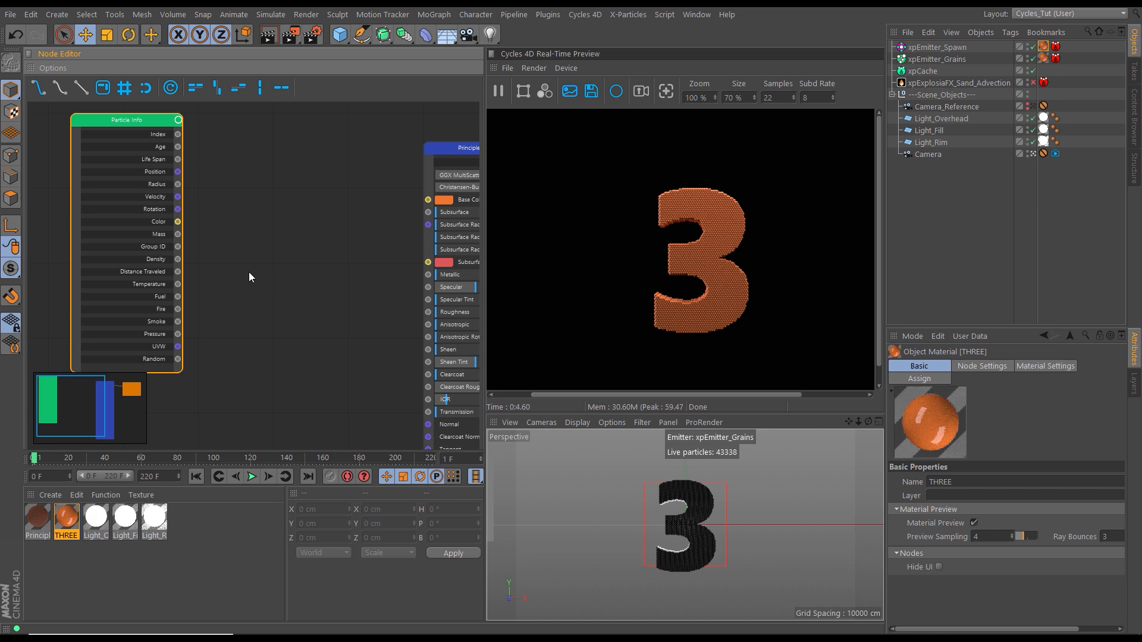
Preview the Particle Info node's Color output on the rendered grains, play to frame 29, and turn the output preview off
left_click(159, 220)
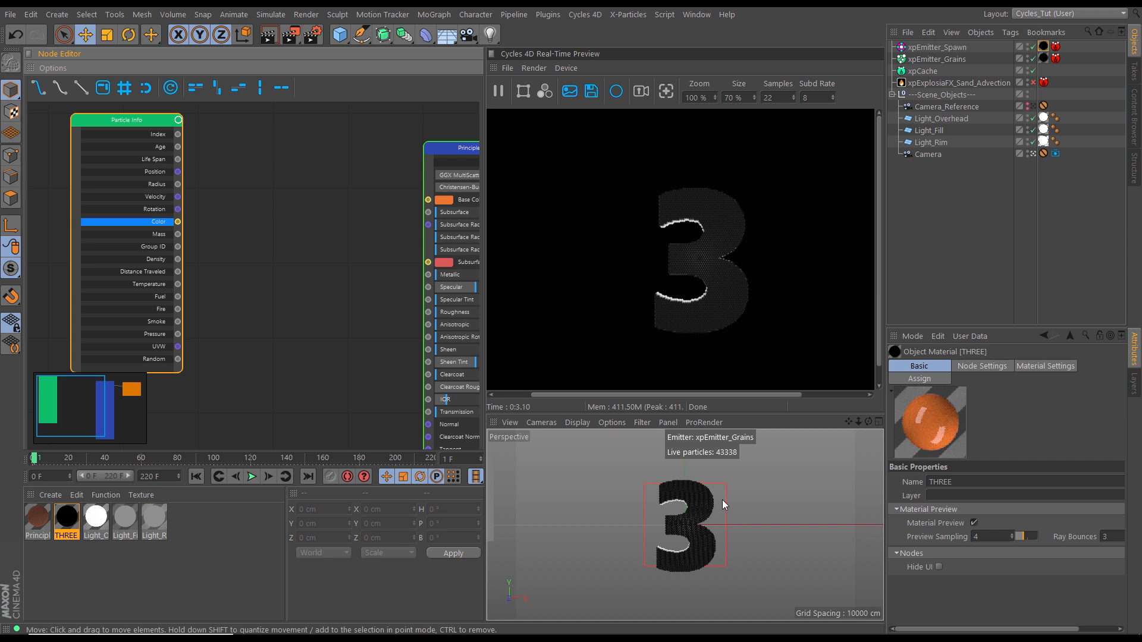
left_click(252, 477)
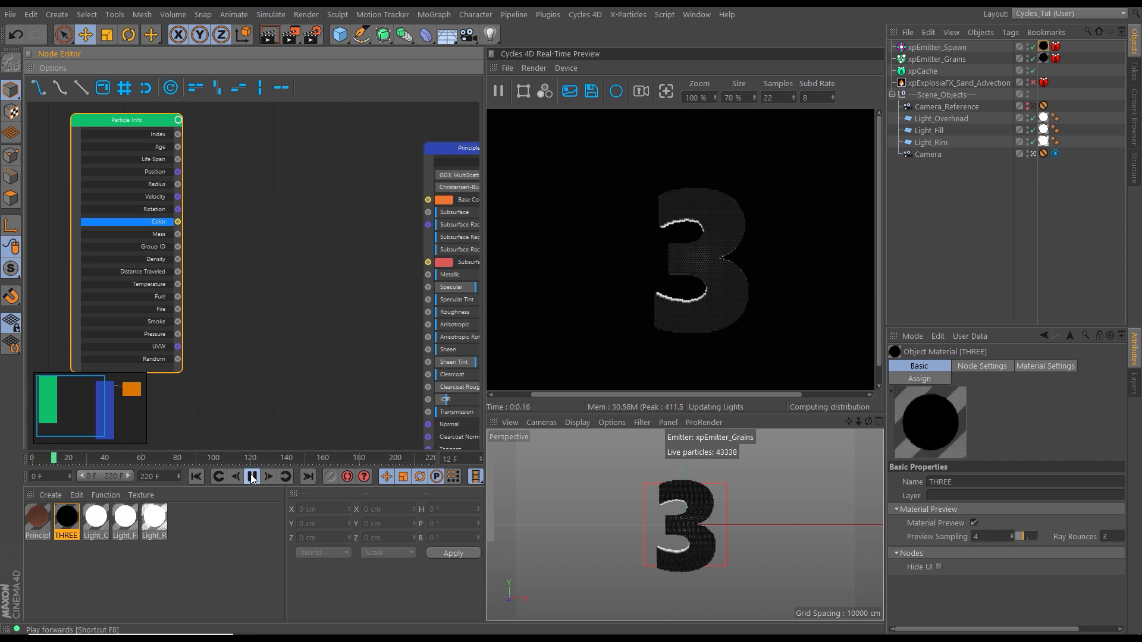
left_click(252, 477)
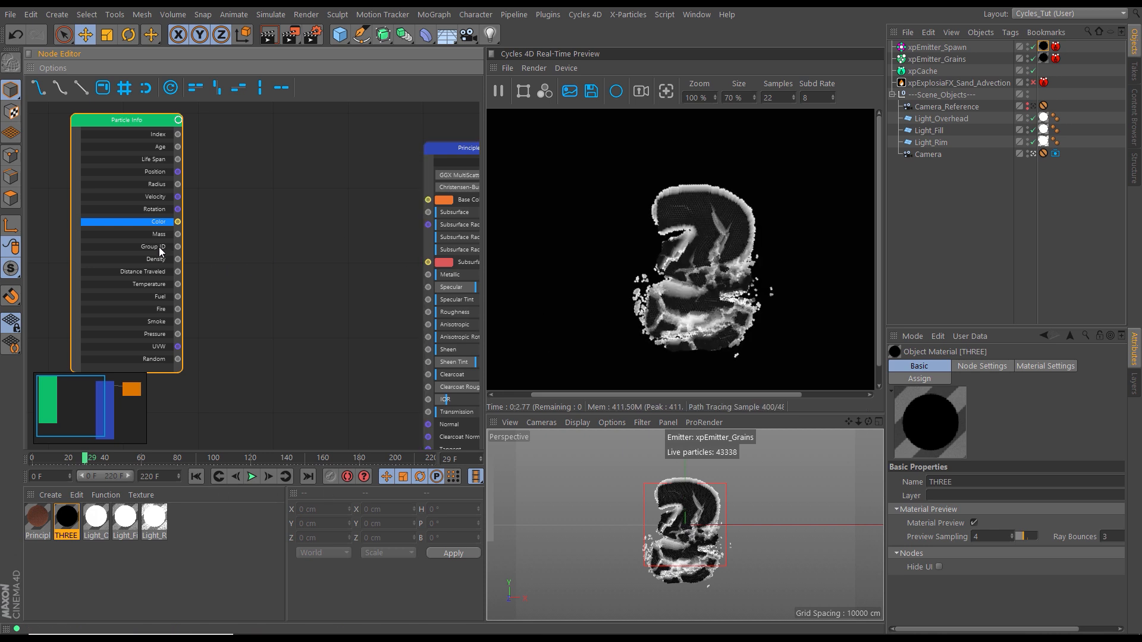
double_click(166, 221)
Add a Color Ramp converter node between the Particle Info and Principled BSDF nodes
left_click_drag(155, 120, 133, 120)
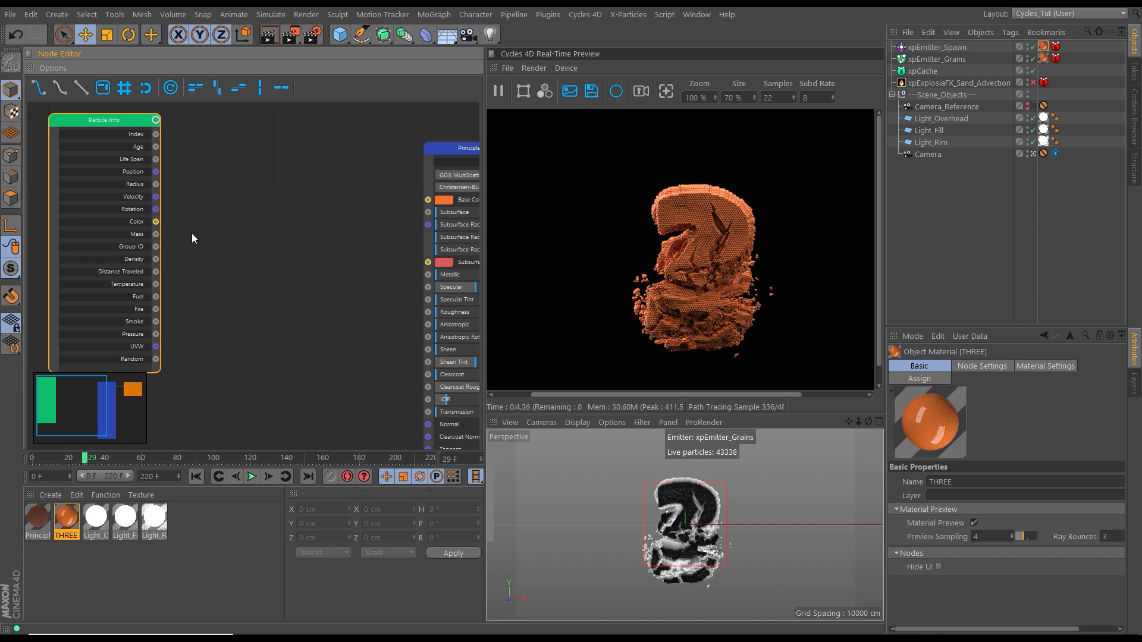
right_click(233, 220)
mouse_move(273, 426)
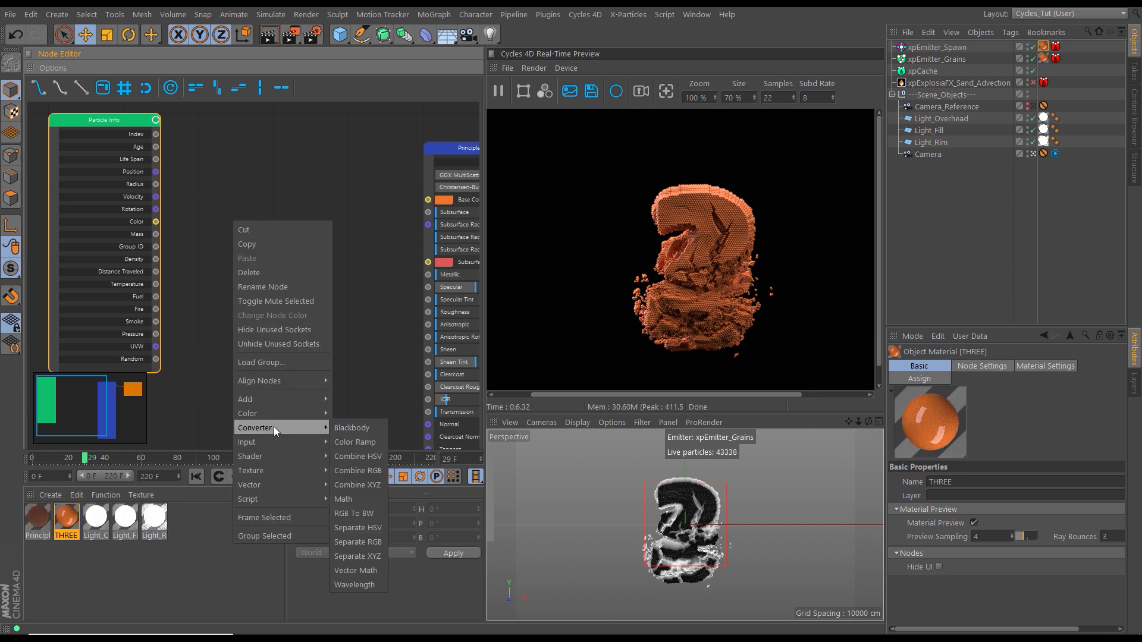
left_click(356, 443)
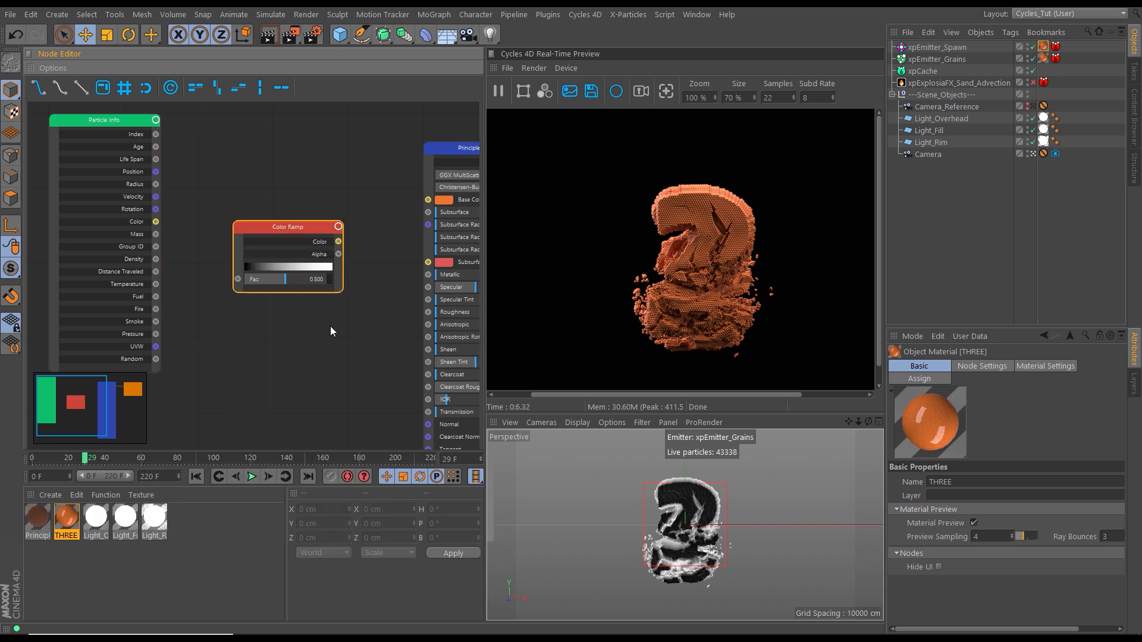
Connect the Particle Info Color to the Color Ramp's Fac and the ramp's Color to the Principled BSDF's Base Color, tidying the ramp node's placement
left_click_drag(155, 221, 215, 257)
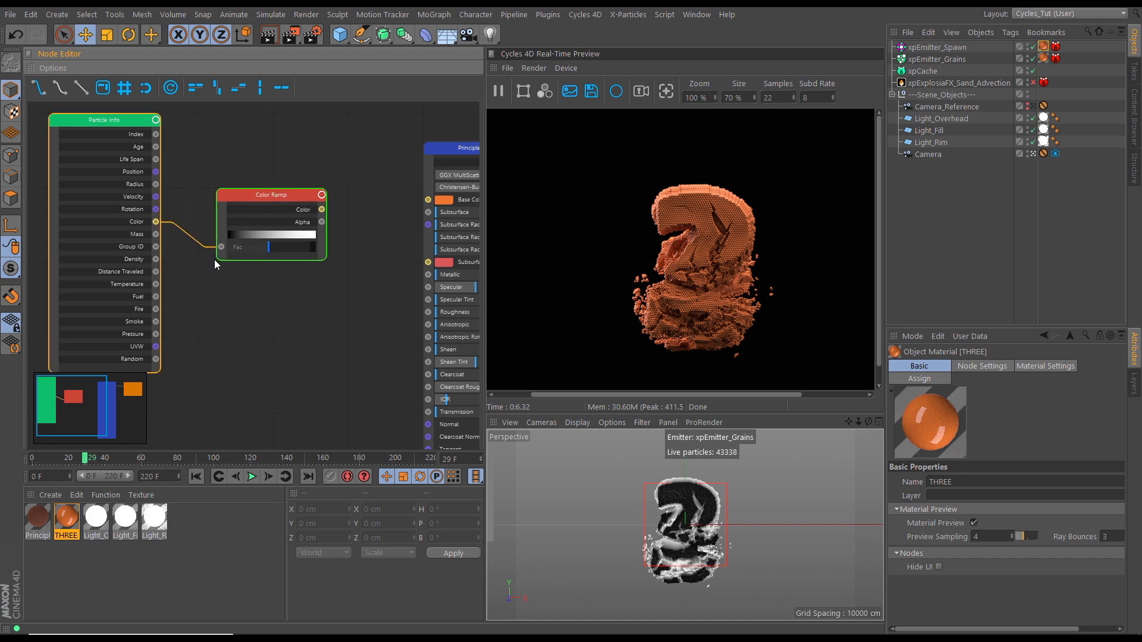
left_click_drag(322, 210, 428, 200)
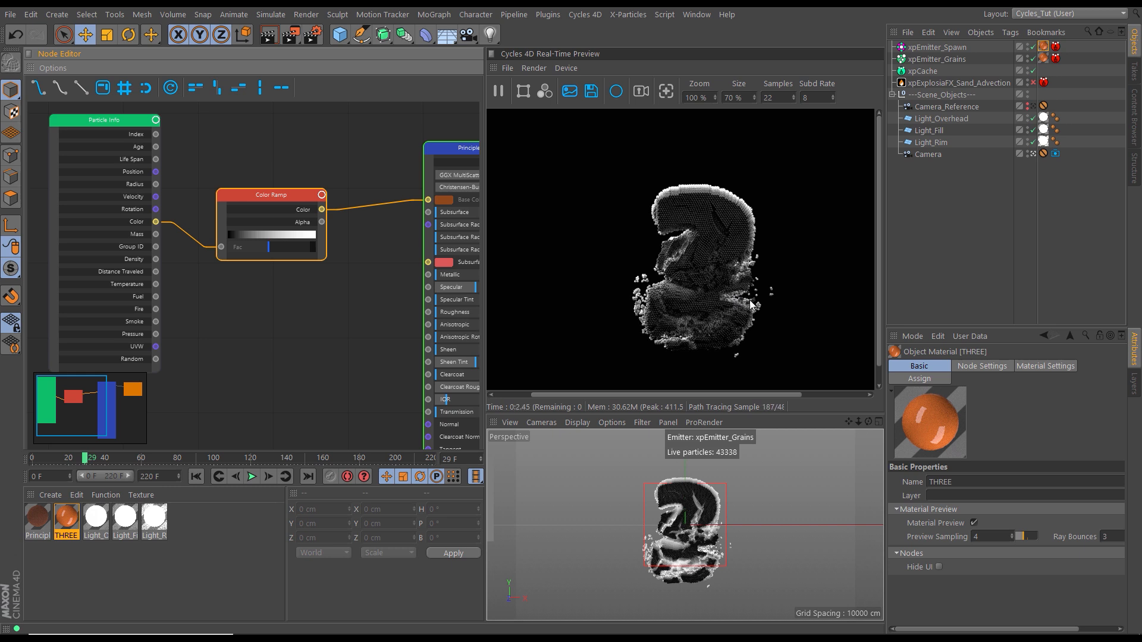
mouse_move(279, 195)
left_mouse_down()
mouse_move(255, 187)
mouse_move(280, 180)
mouse_move(266, 183)
left_mouse_up()
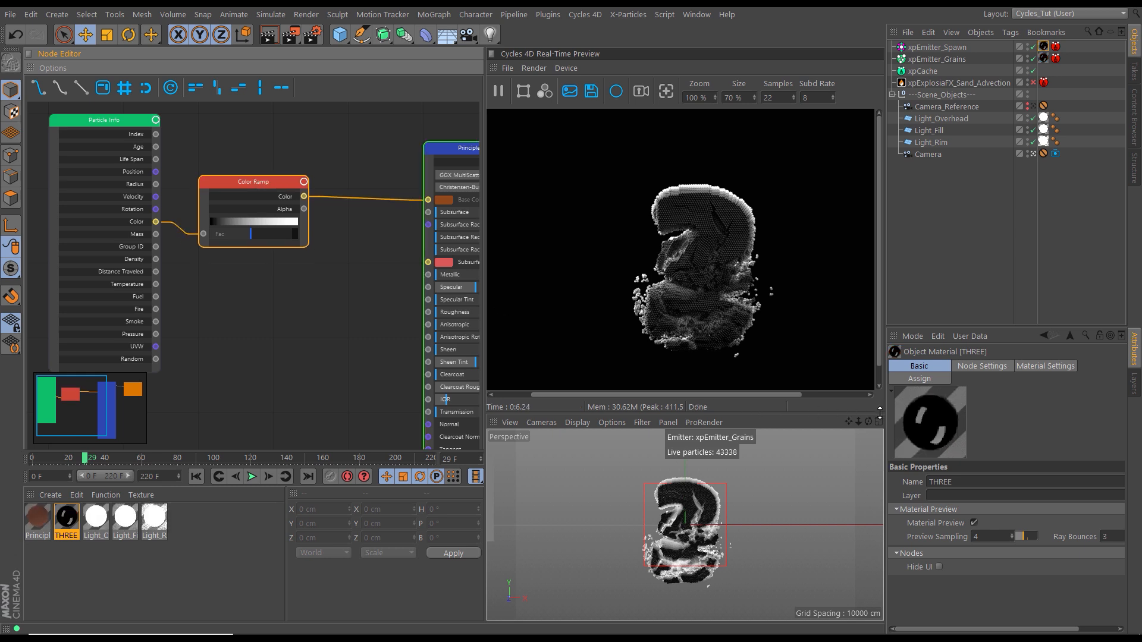
Enlarge the attribute area and open the Color Ramp's expanded gradient controls with its black starting knot selected
left_click_drag(886, 416, 738, 417)
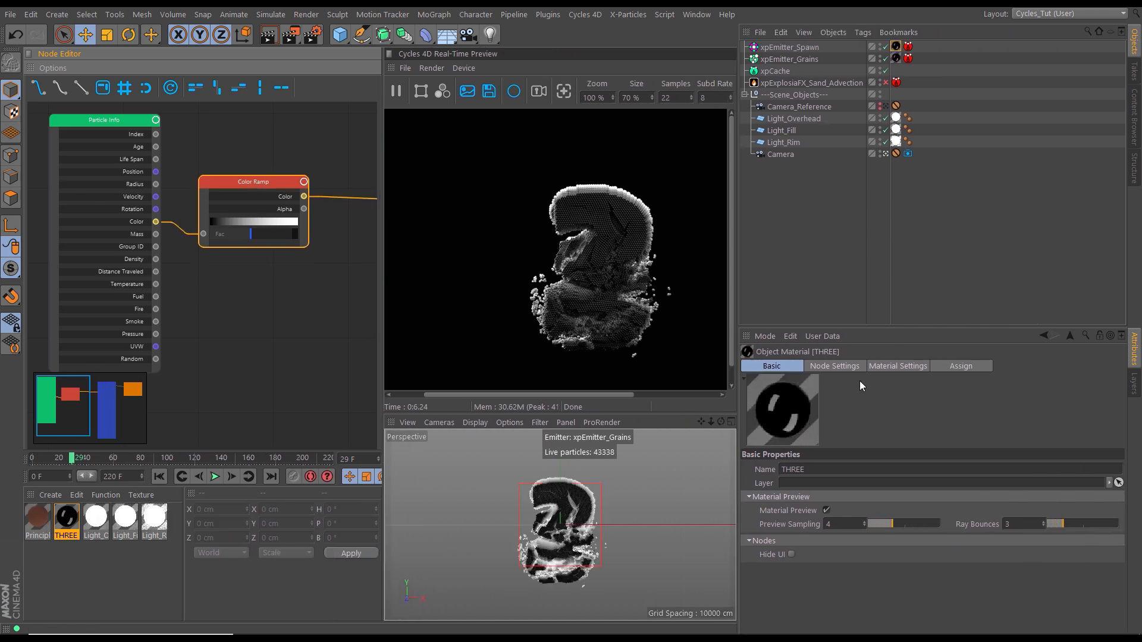
left_click(834, 366)
left_click_drag(887, 327, 886, 202)
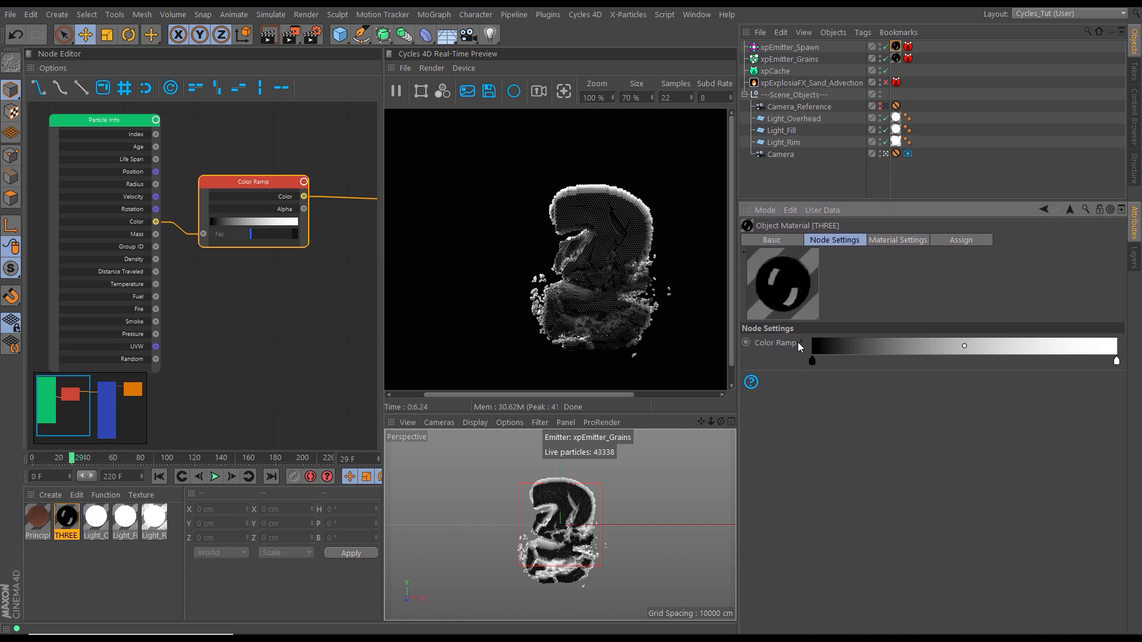
left_click(799, 343)
left_click(812, 361)
left_click(950, 412)
left_click(327, 339)
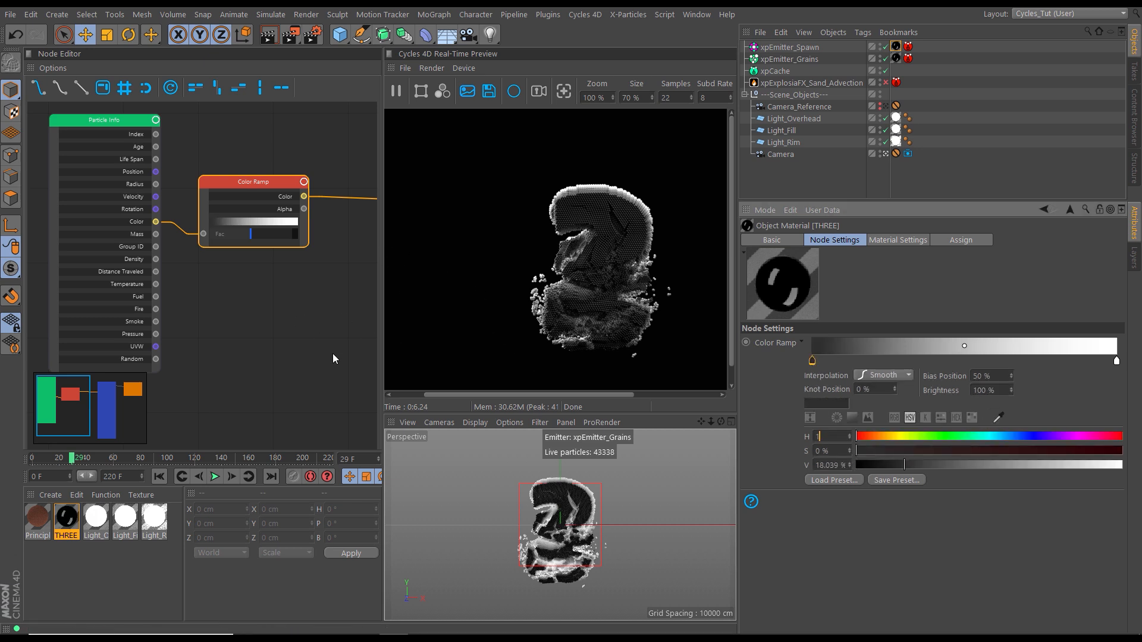
Cut the link between the Color Ramp and Principled BSDF, and sample the orange Base Color into the ramp's starting knot
mouse_move(288, 321)
middle_mouse_down()
mouse_move(207, 312)
mouse_move(146, 335)
middle_mouse_up()
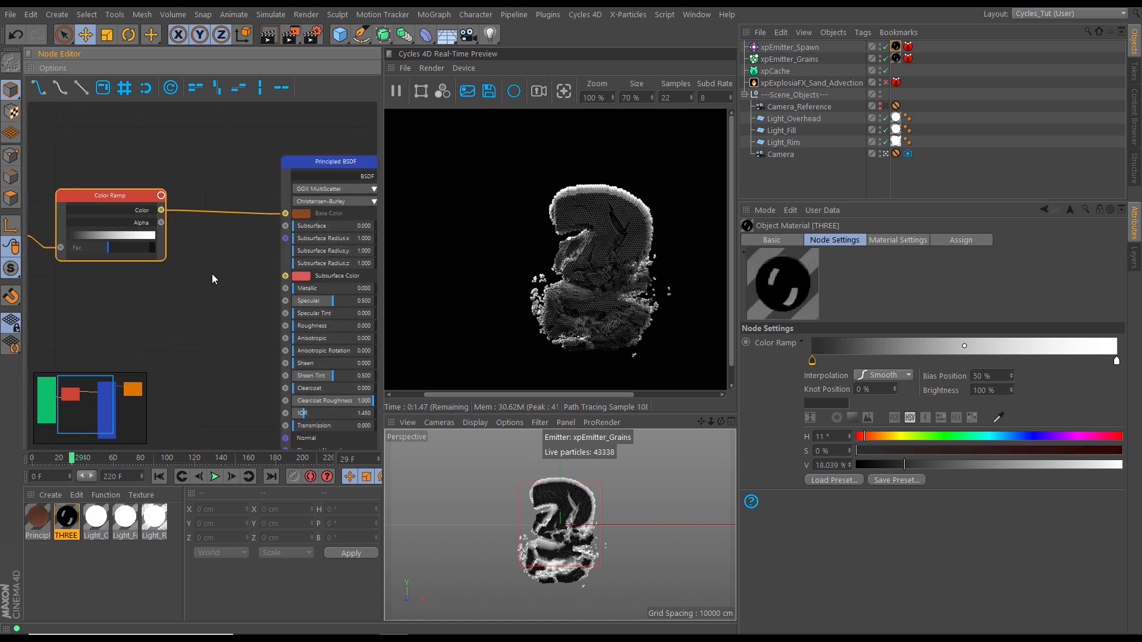
left_click_drag(230, 188, 228, 247, "ctrl")
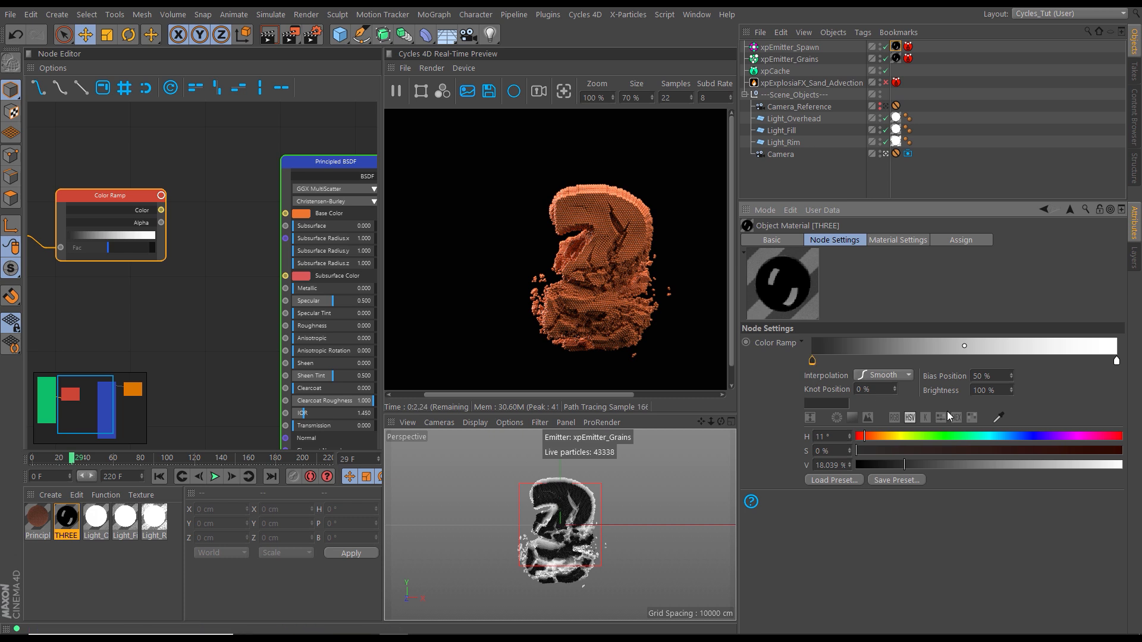
left_click(998, 418)
left_click(303, 216)
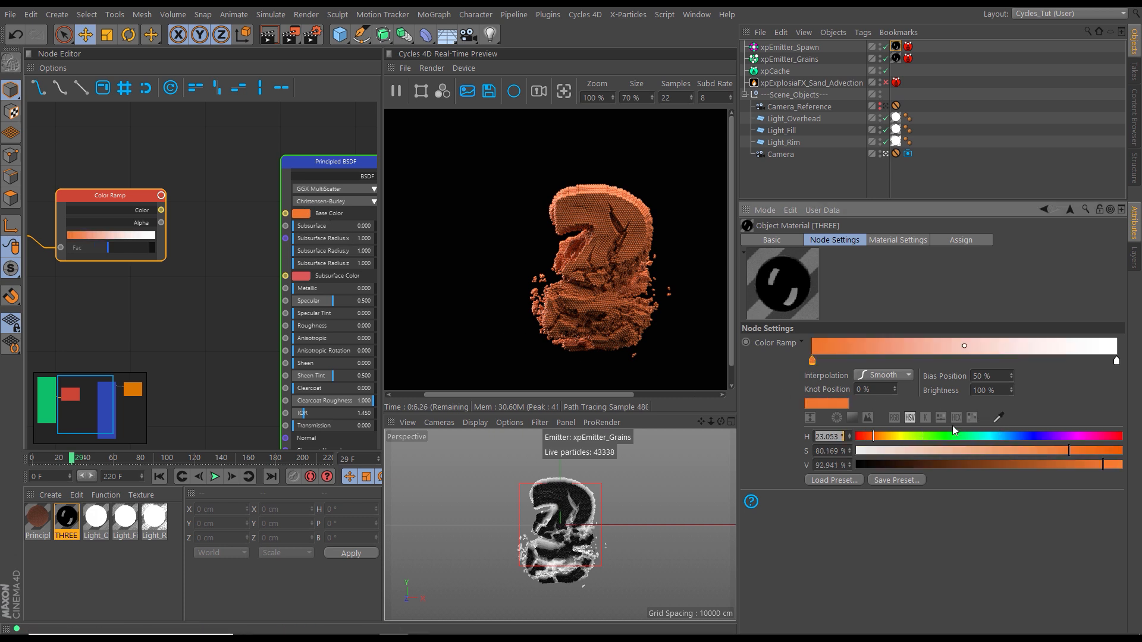
Change the Color Ramp's white end knot to blue with hue 231°, saturation 91% and value 100%
left_click(1116, 362)
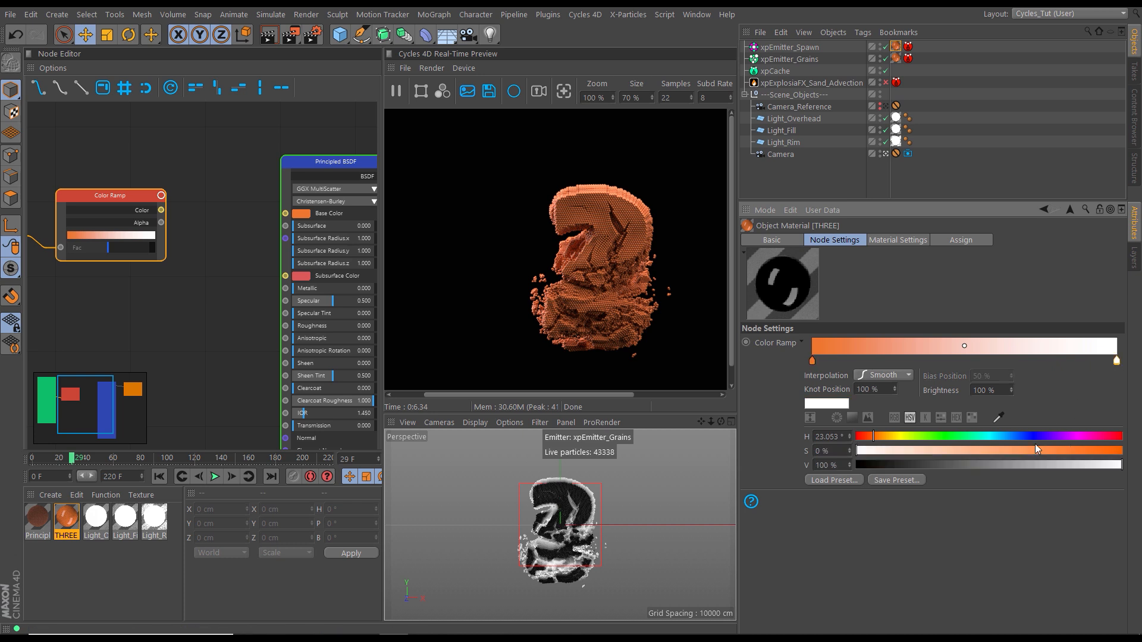
left_click_drag(975, 436, 1024, 437)
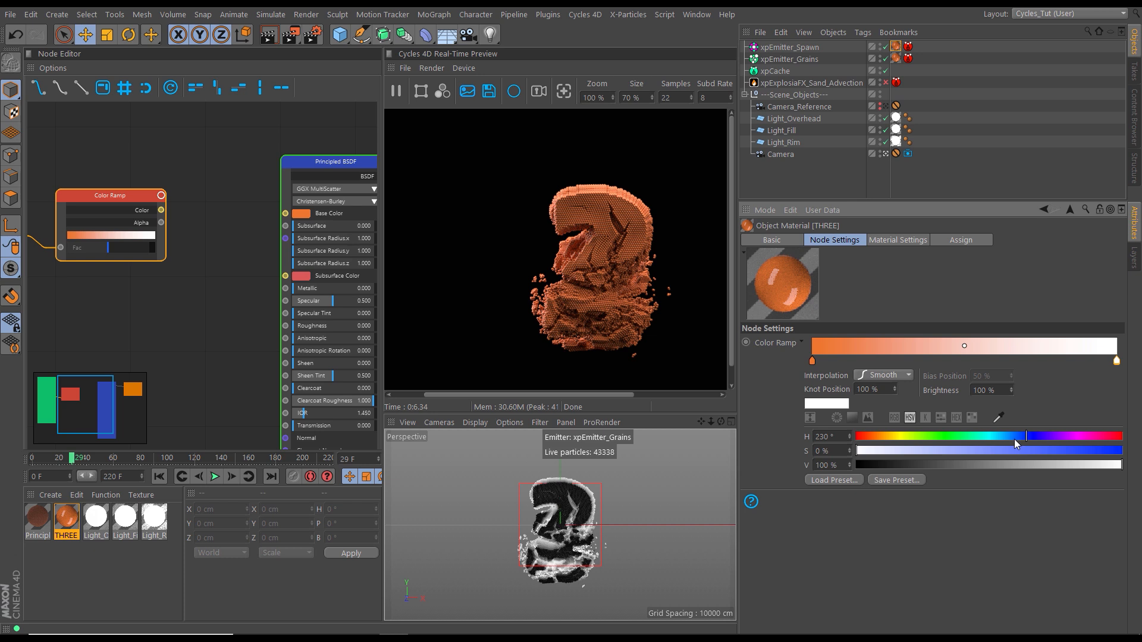
left_click_drag(1058, 449, 1103, 451)
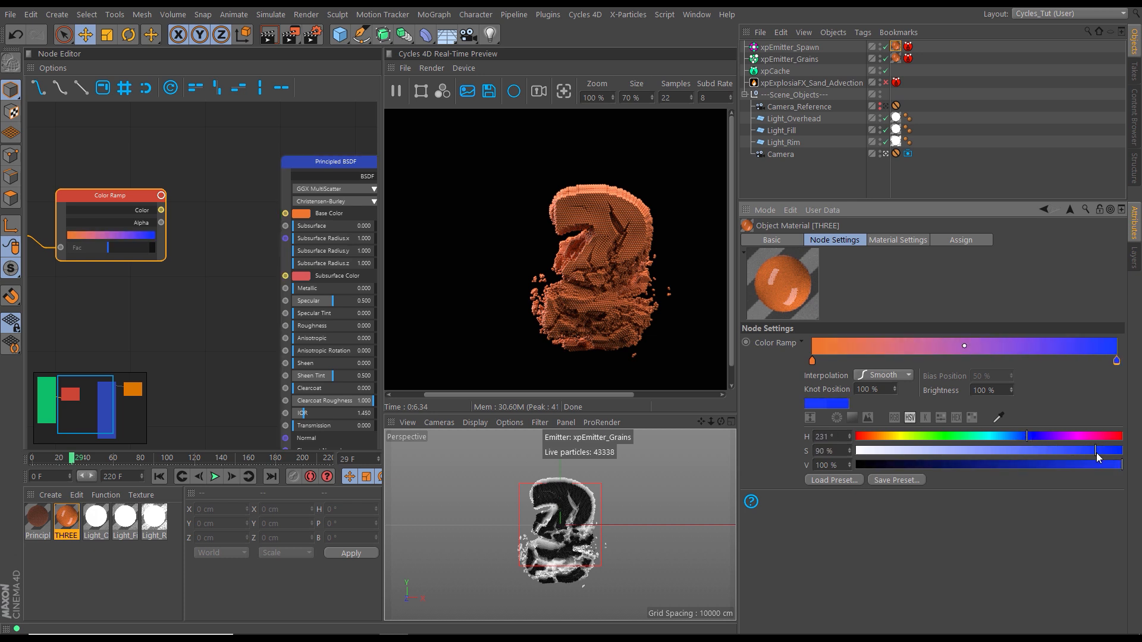
left_click(1108, 465)
left_click(1090, 452)
left_click(1095, 452)
left_click(1088, 452)
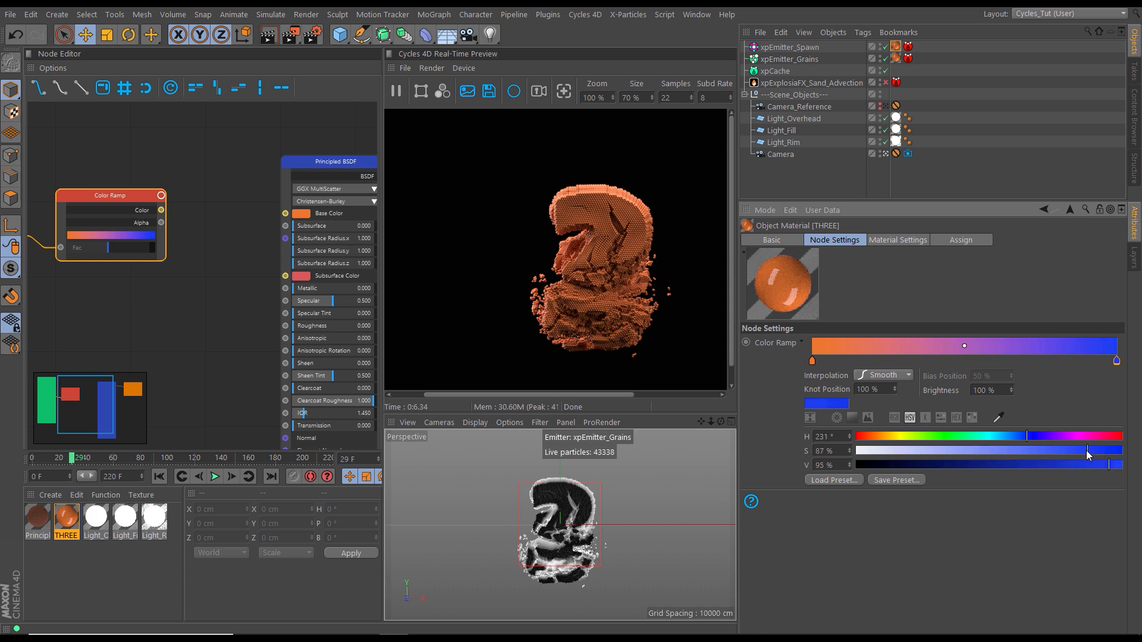
left_click_drag(1088, 452, 1080, 458)
left_click(1106, 455)
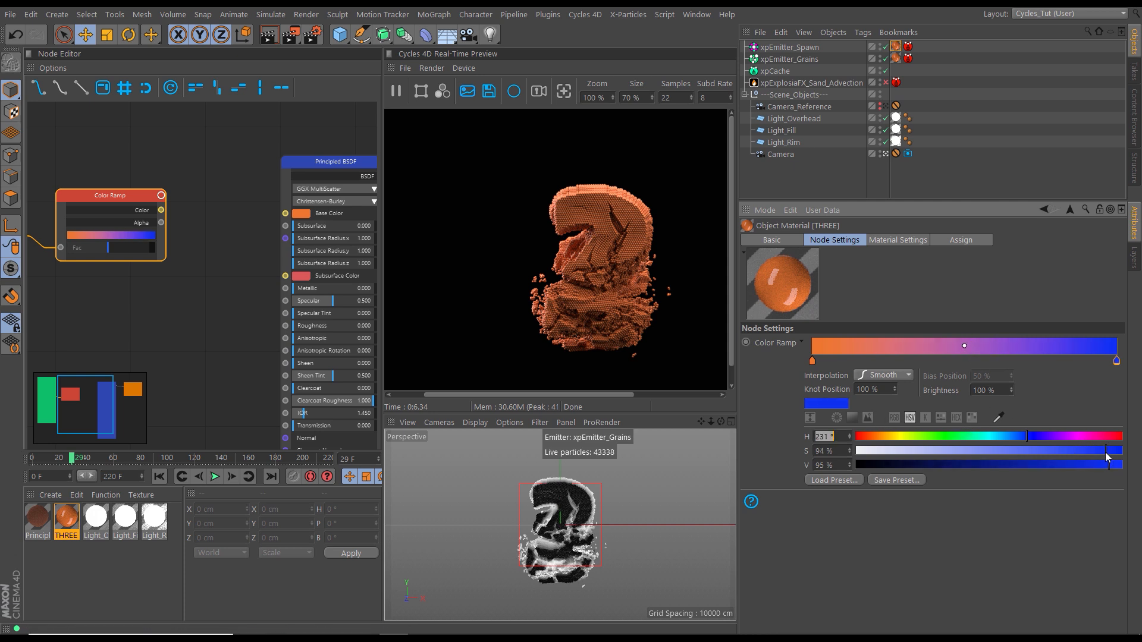
left_click_drag(1112, 465, 1100, 456)
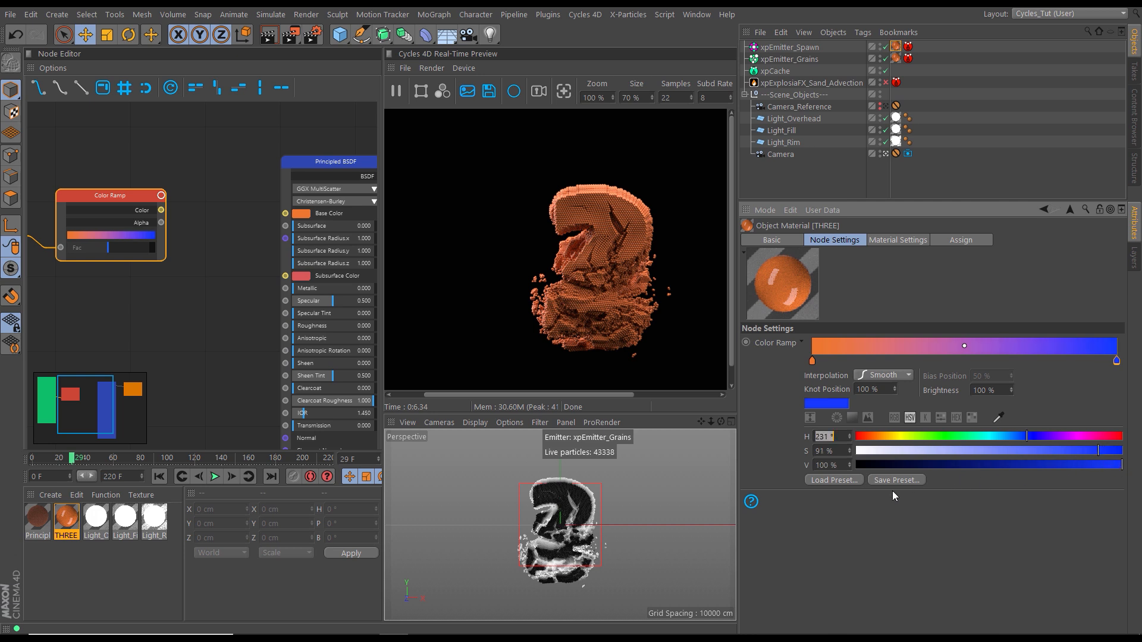
Intensify the Color Ramp's orange starting knot to saturation 96% and value 96%
left_click(813, 360)
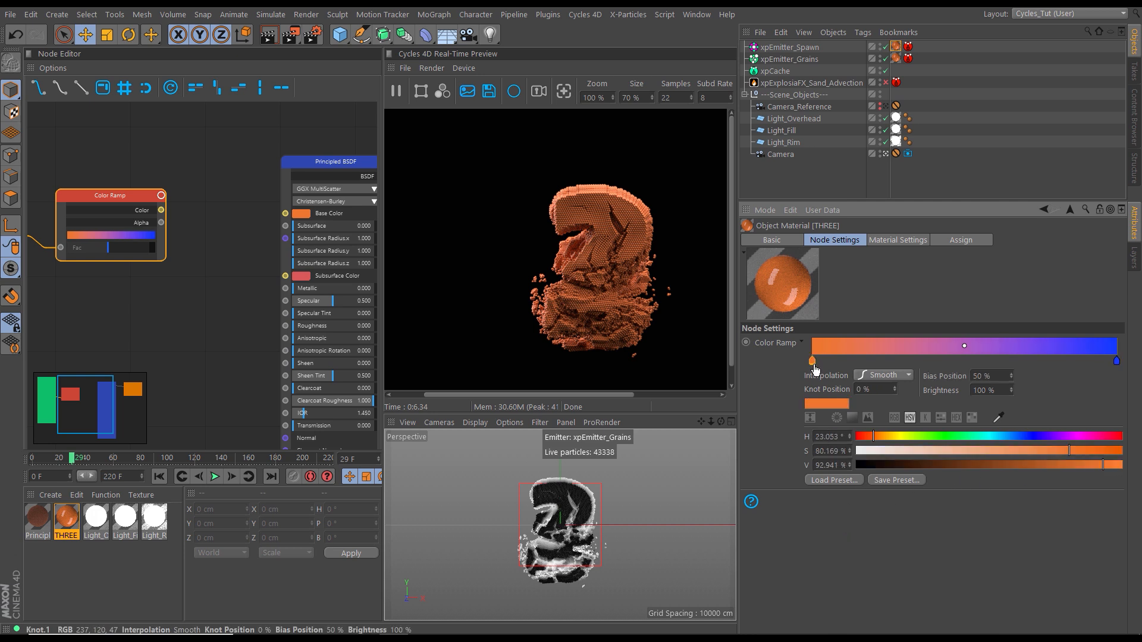
left_click_drag(1083, 451, 1100, 451)
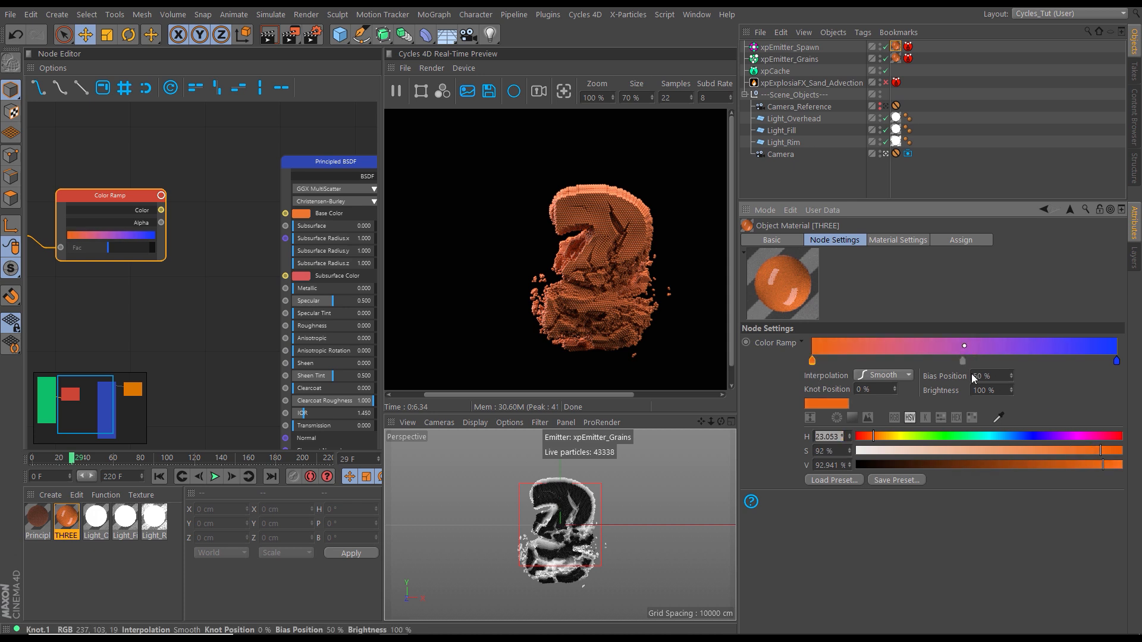
left_click_drag(1100, 450, 1113, 451)
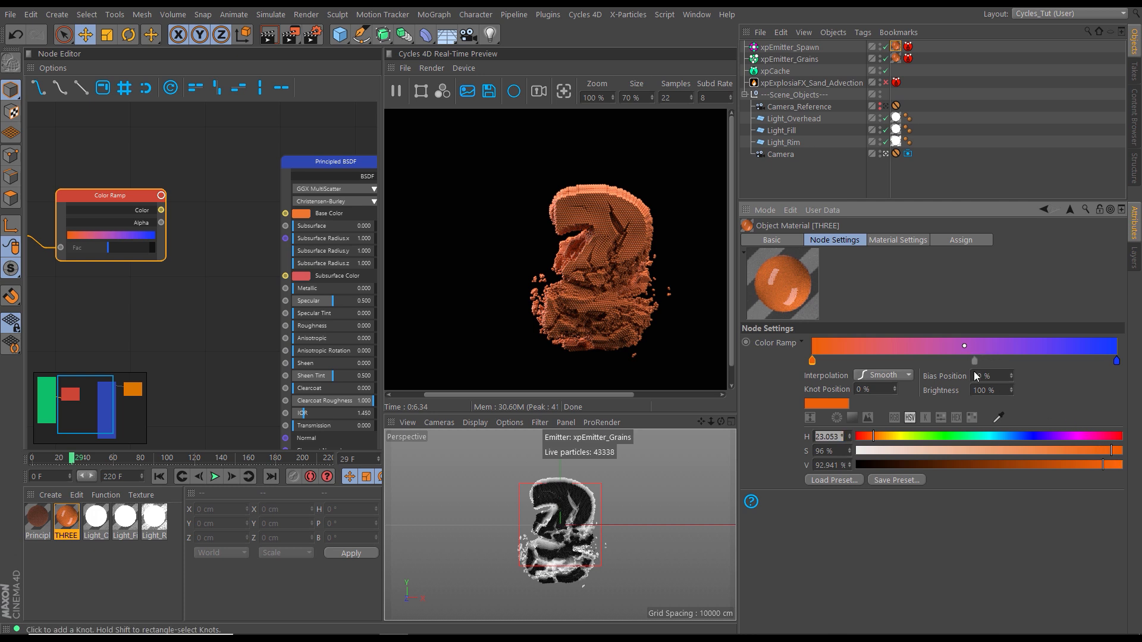
left_click(1112, 465)
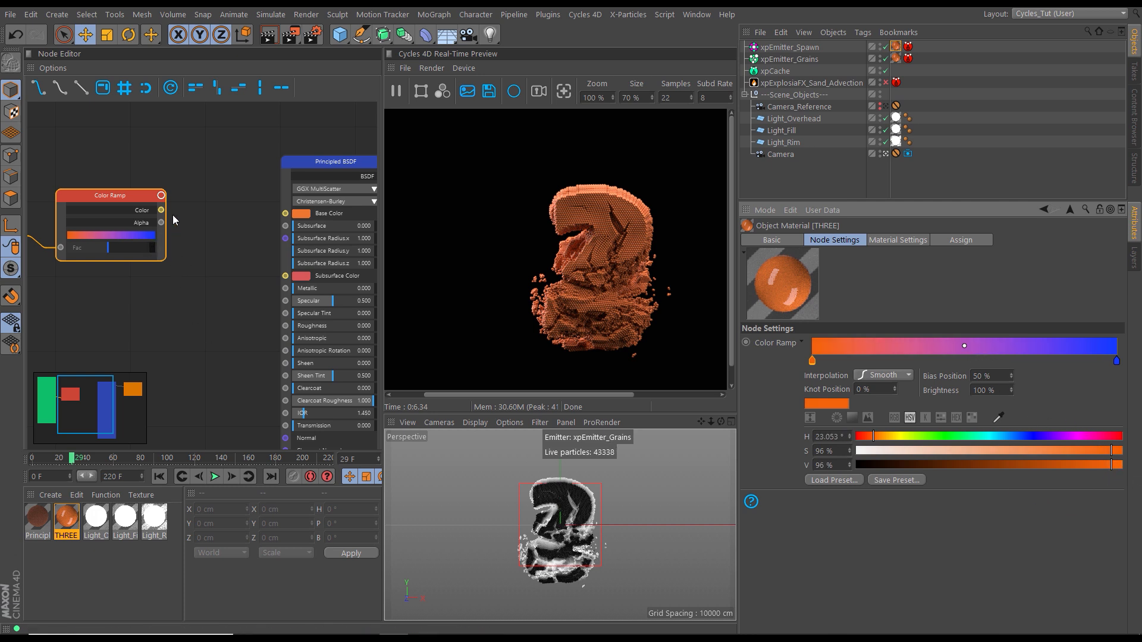
Reconnect the Color Ramp's Color output to the Principled BSDF's Base Color and preview the shaded grains up to frame 44
left_click_drag(161, 210, 282, 216)
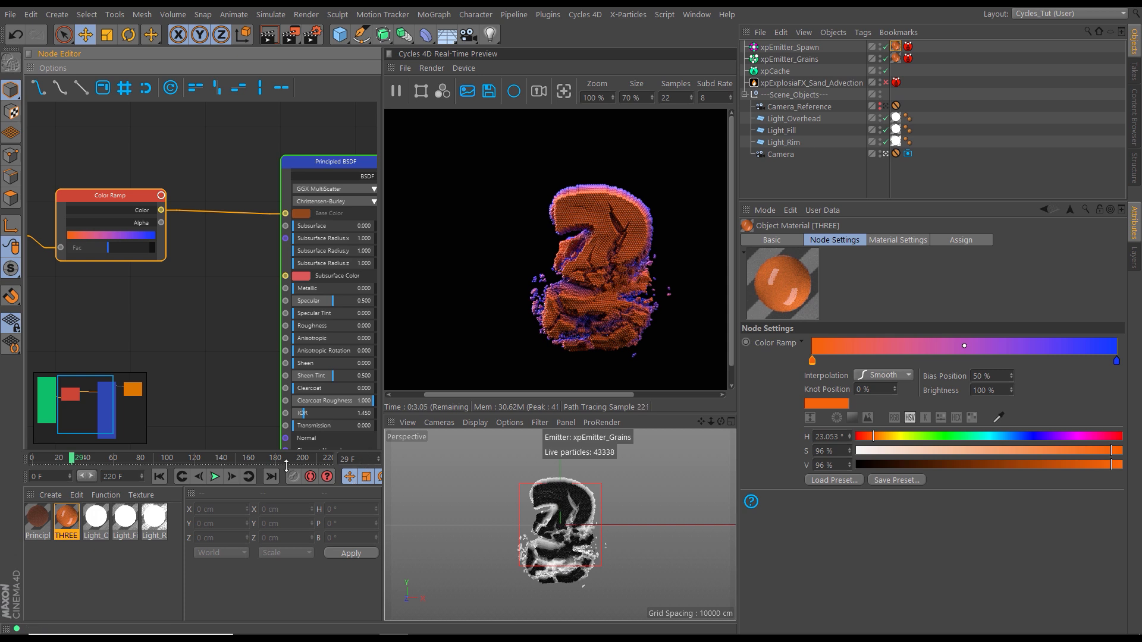
left_click_drag(118, 197, 156, 176)
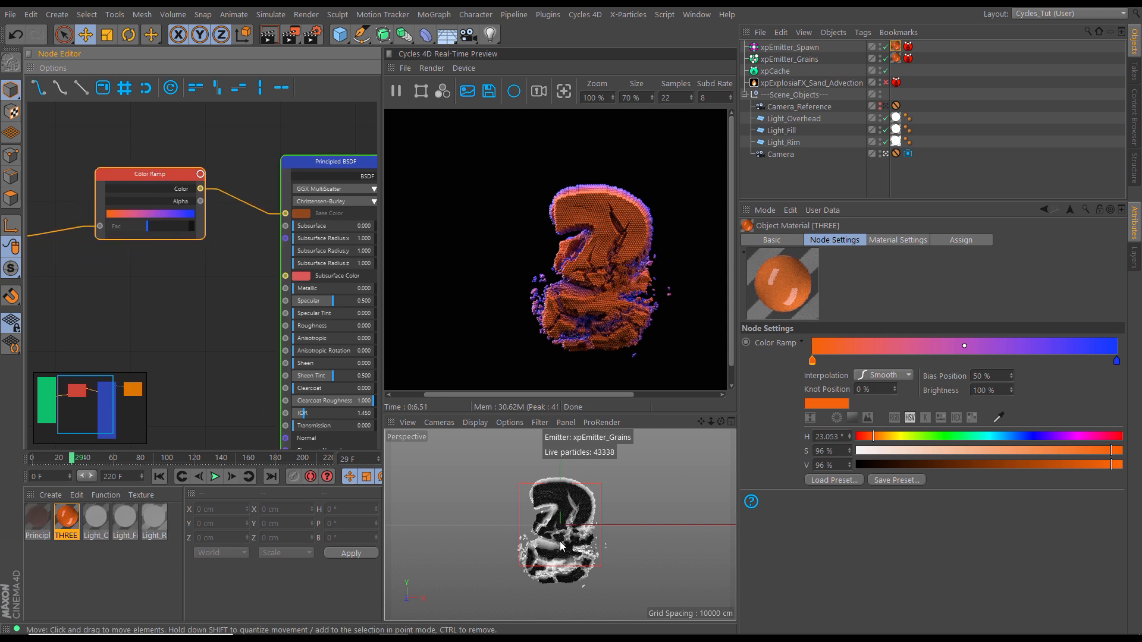
left_click(214, 476)
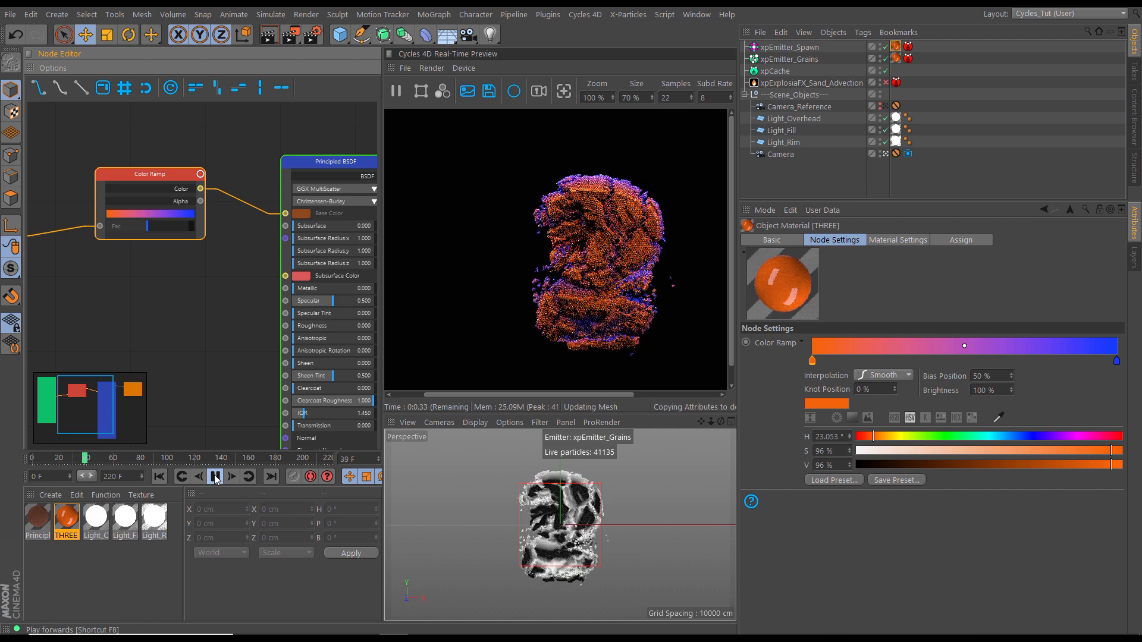
left_click(216, 476)
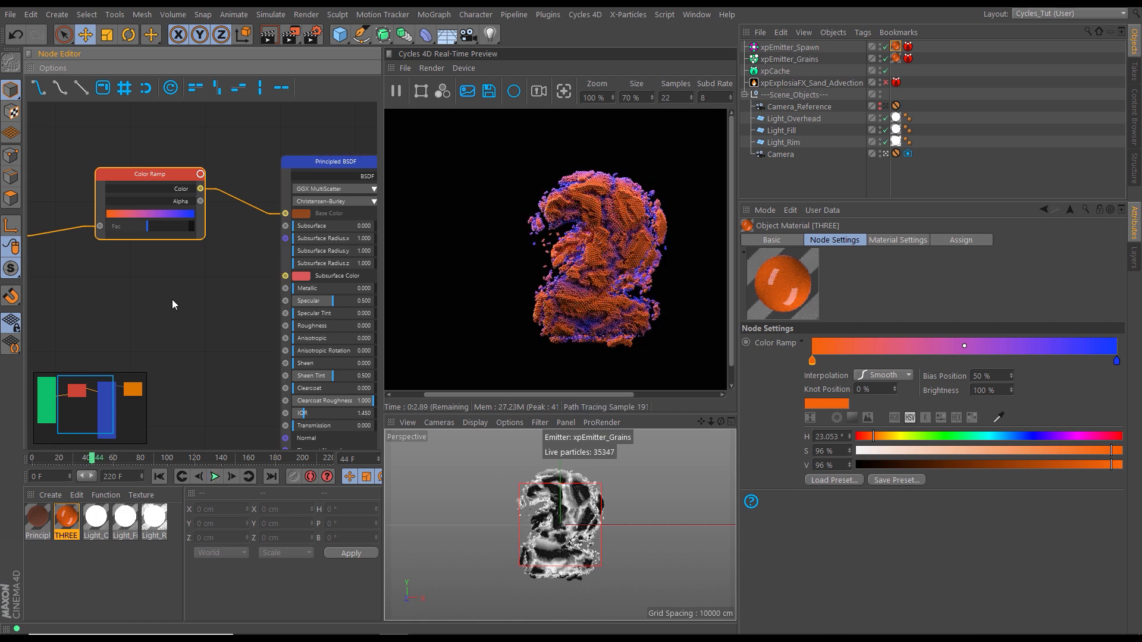
Raise the Principled BSDF's Specular to 0.672 and preview the grain animation up to frame 99
middle_click_drag(184, 289, 142, 259)
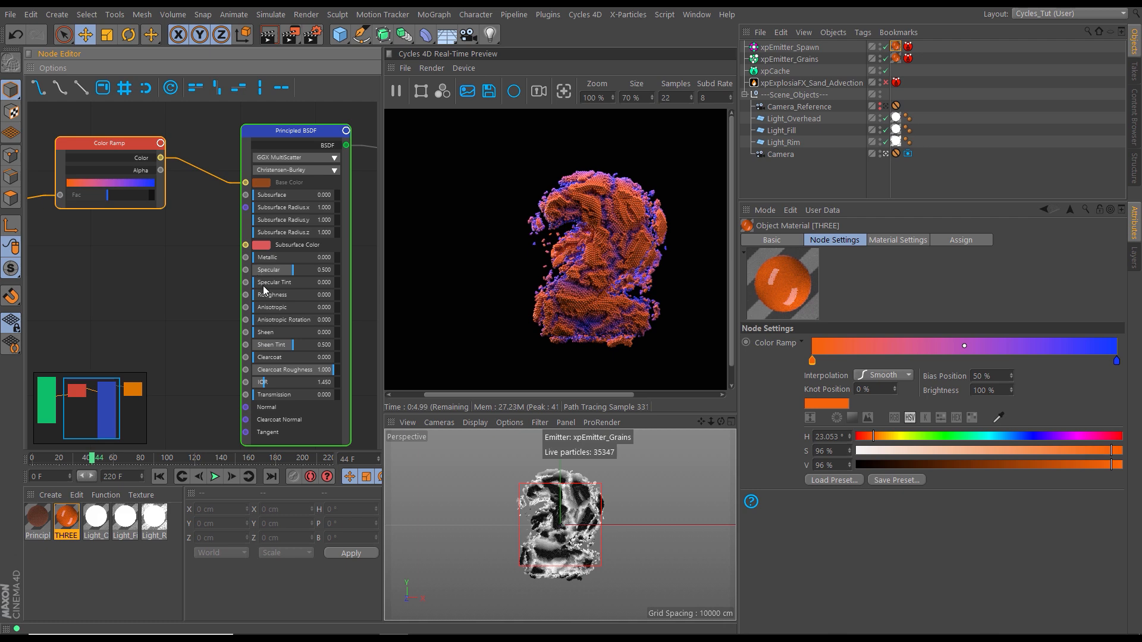
left_click_drag(293, 271, 308, 273)
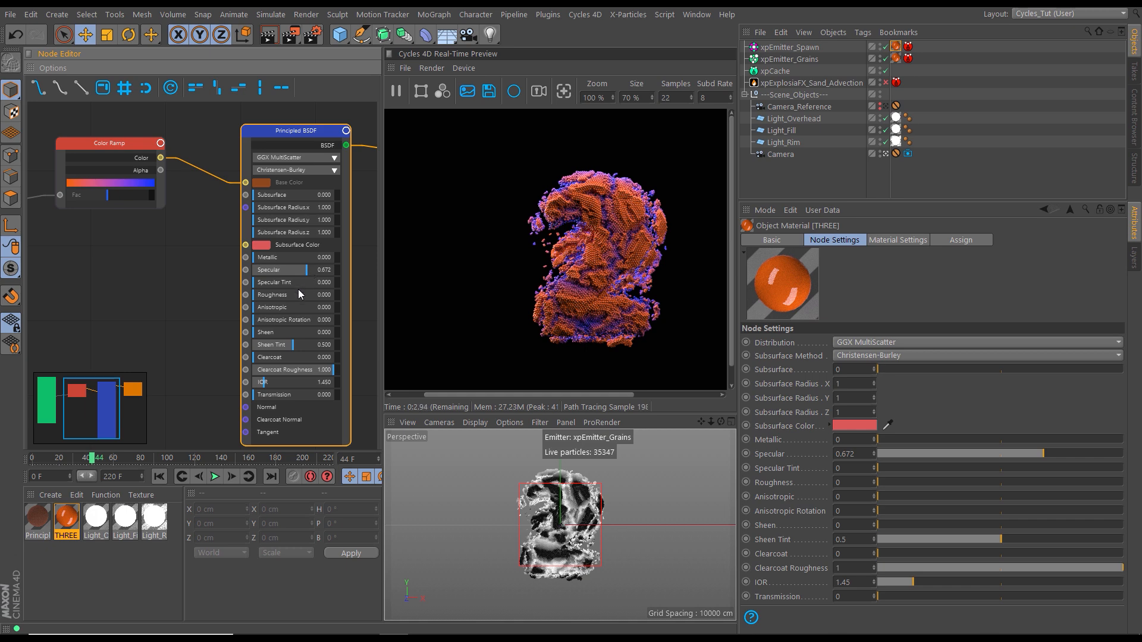
left_click(215, 478)
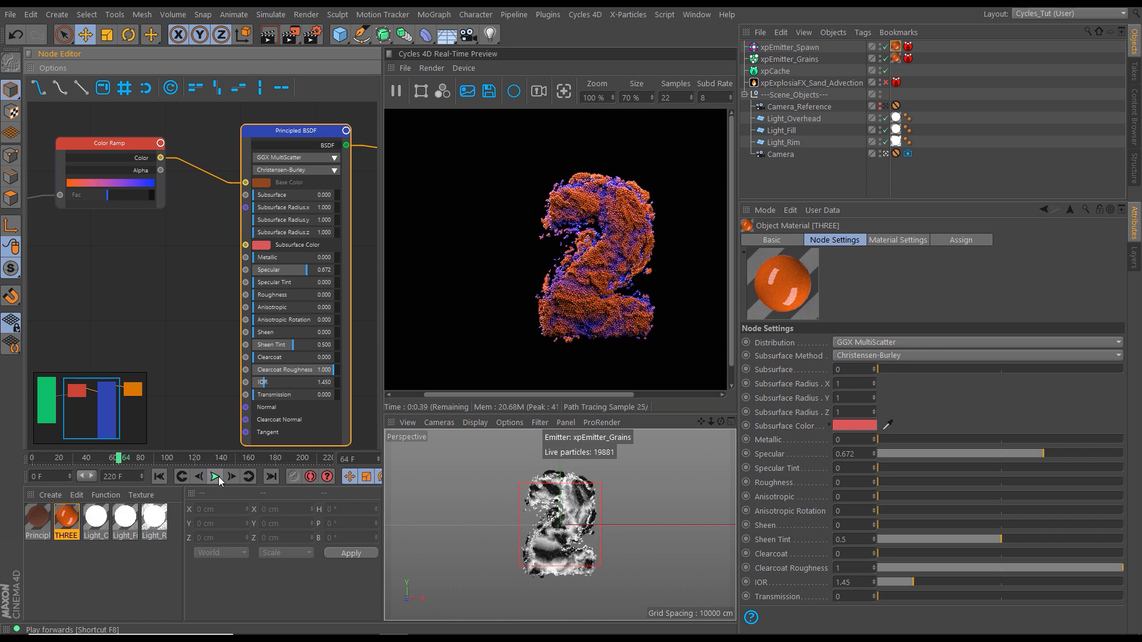
left_click(216, 477)
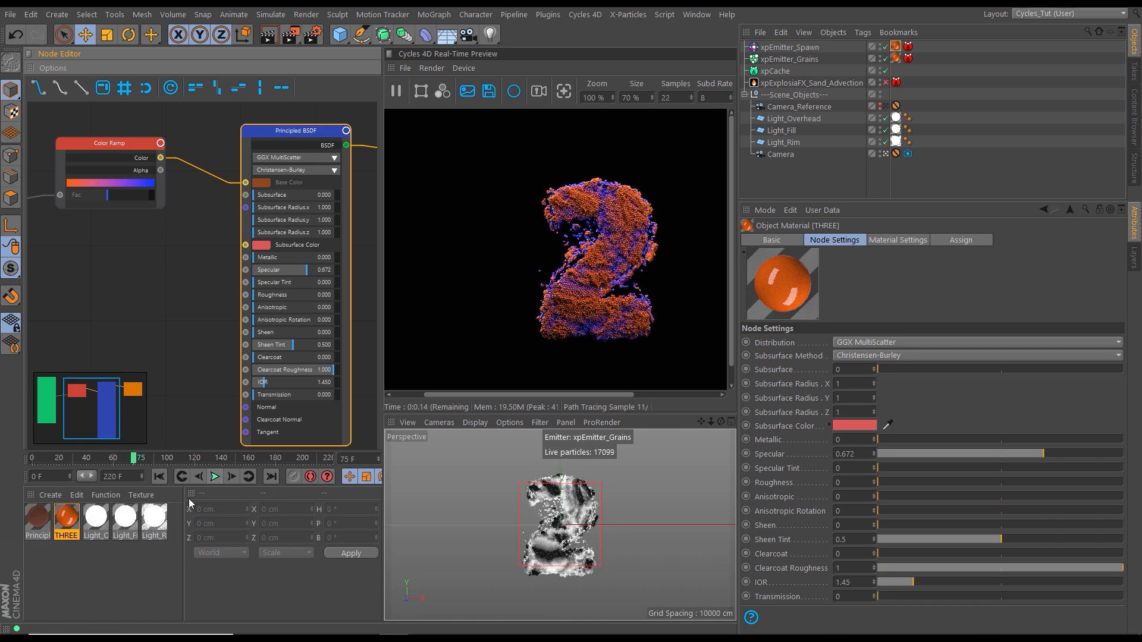
left_click_drag(153, 461, 201, 466)
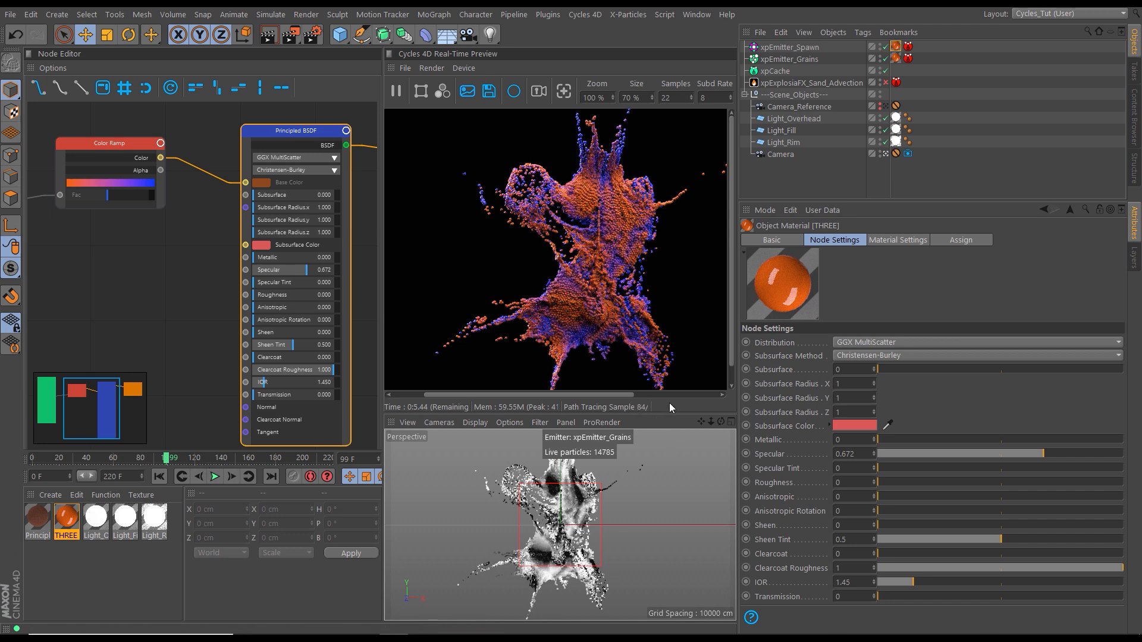
Widen the render preview, scrub the animation back to frame 35, and return to frame 1
left_click_drag(738, 307, 837, 302)
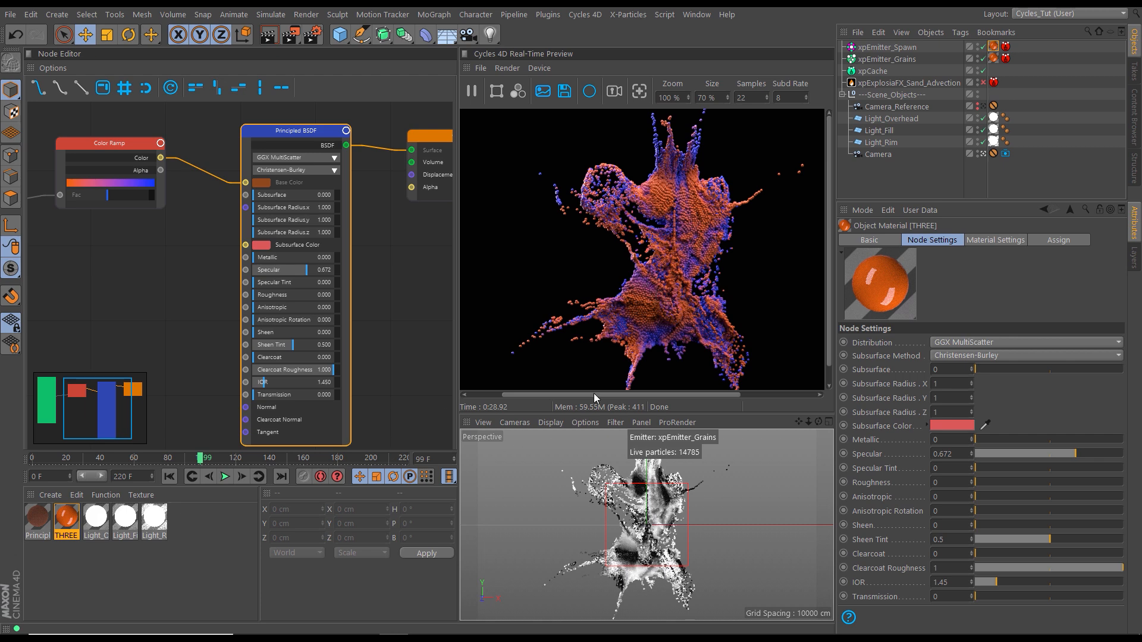
left_click(176, 464)
left_click_drag(163, 464, 91, 464)
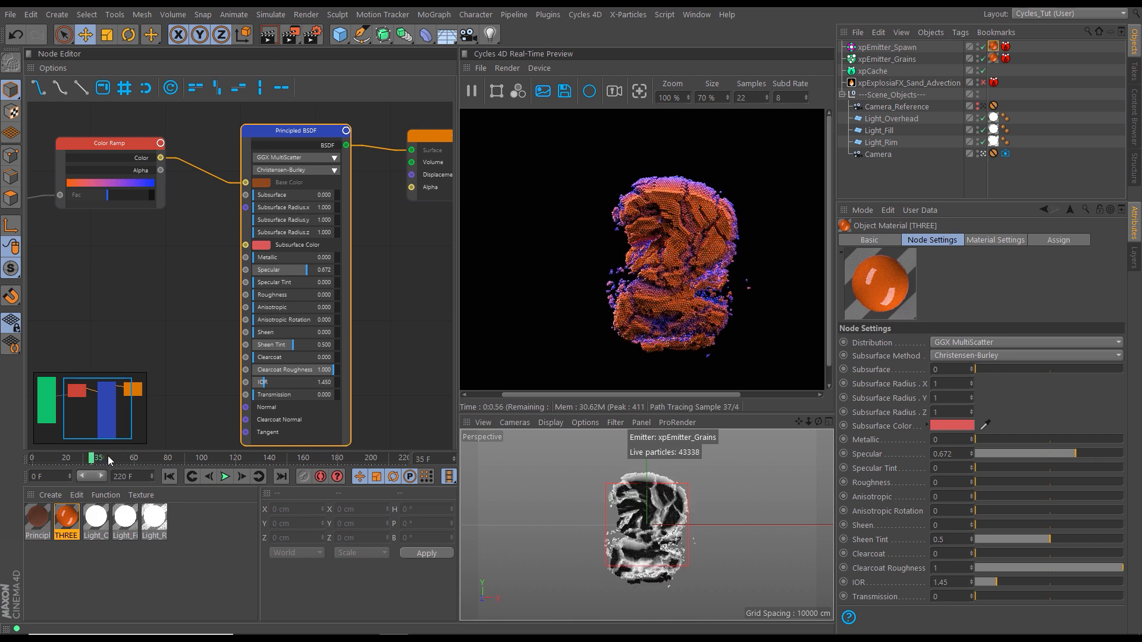
left_click(170, 477)
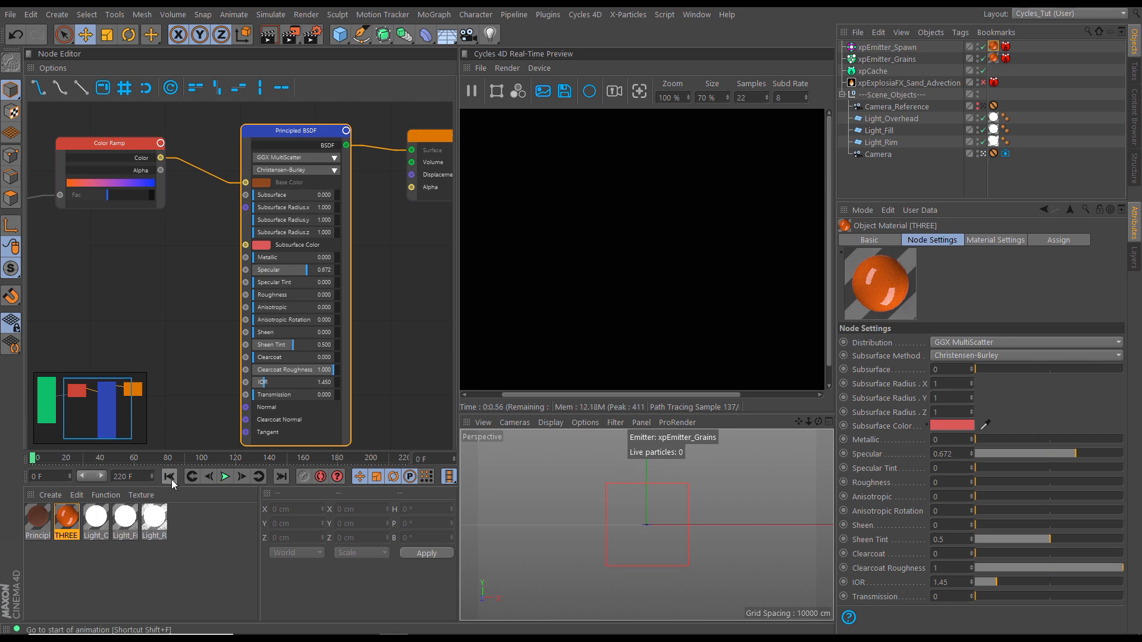
left_click(242, 476)
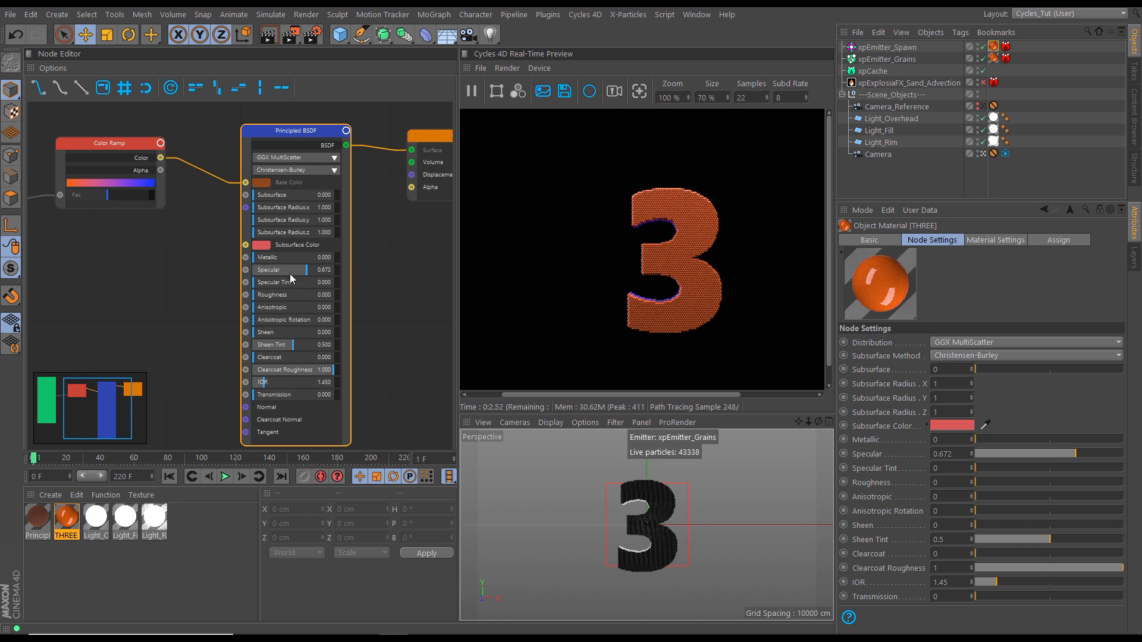
Brighten the Color Ramp's orange starting knot to a value of 100%
left_click(117, 144)
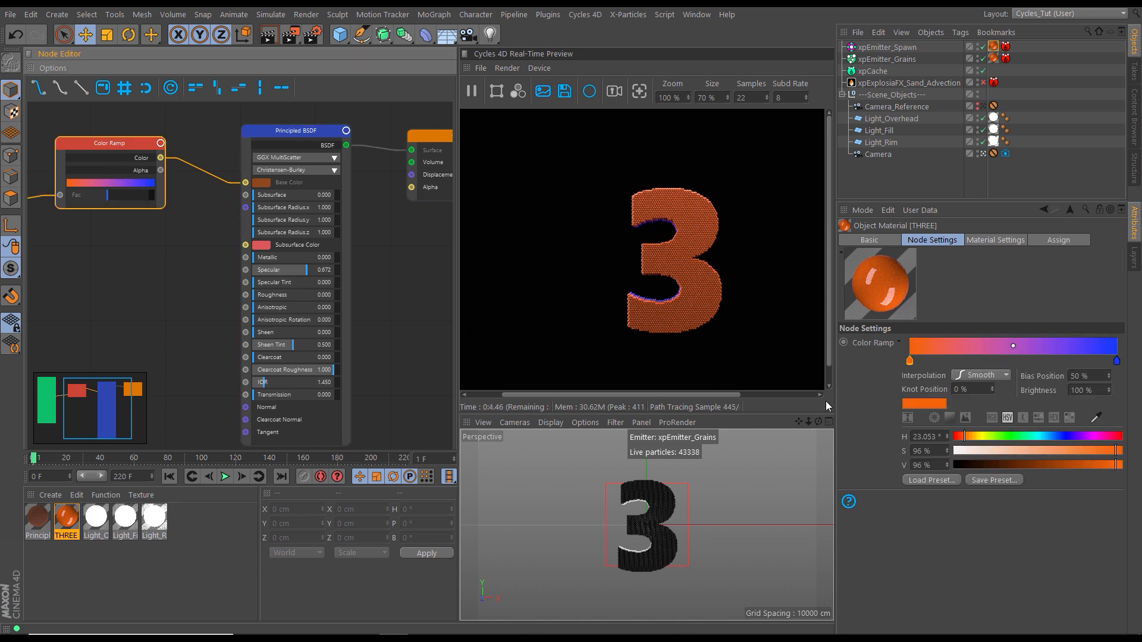
left_click(910, 361)
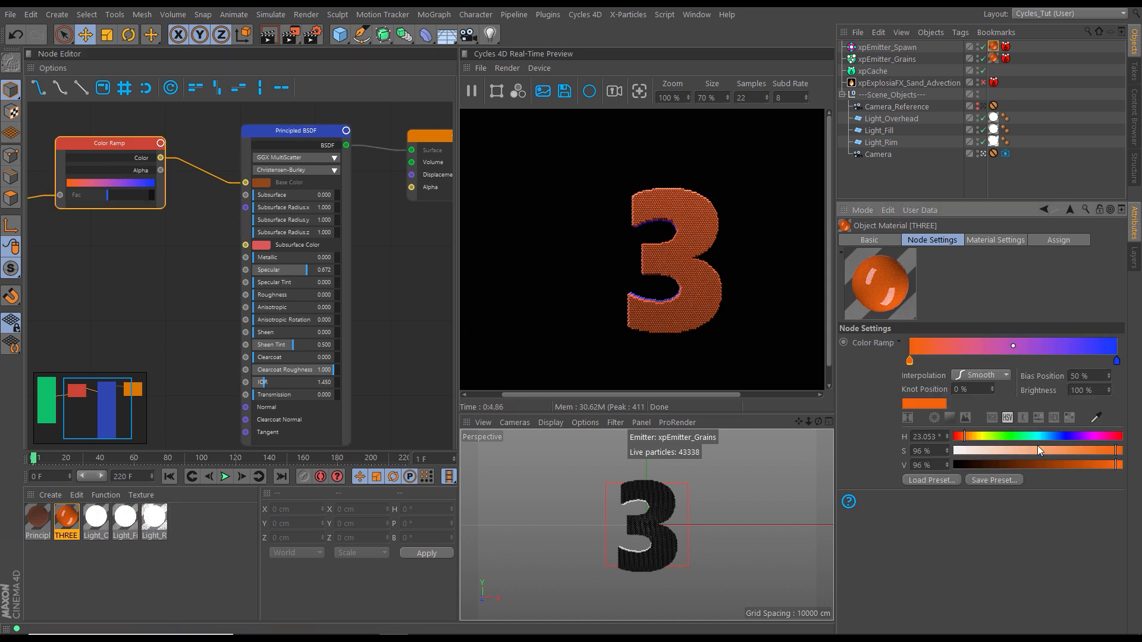
left_click(1119, 465)
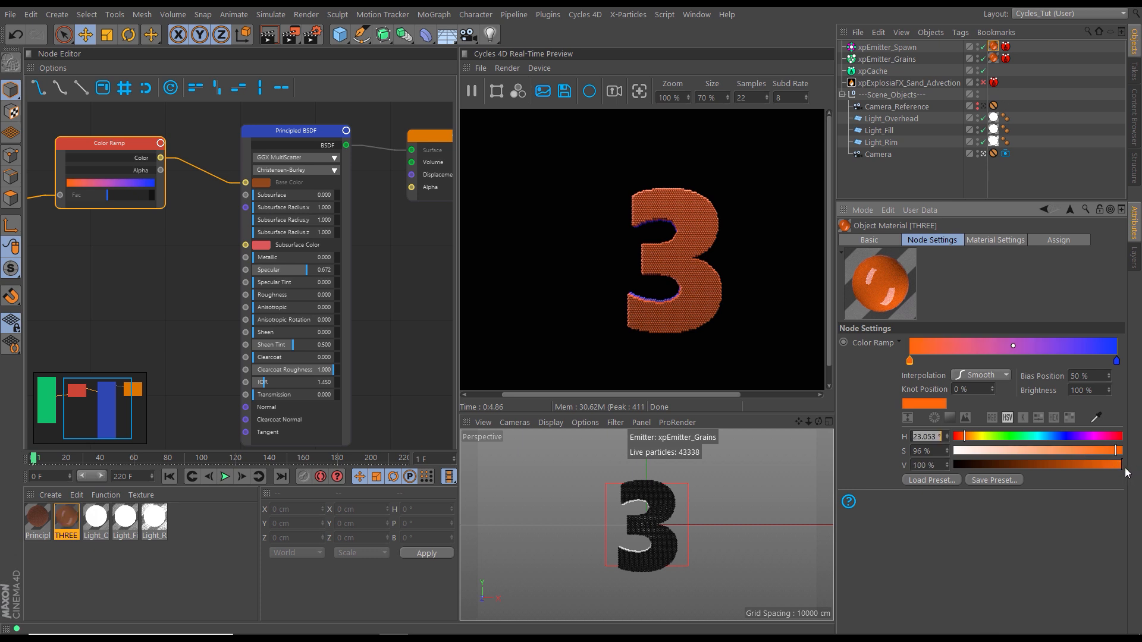
Lower the Color Ramp's orange starting knot to 86% saturation and preview the grains at frame 102
left_click_drag(1115, 452, 1099, 451)
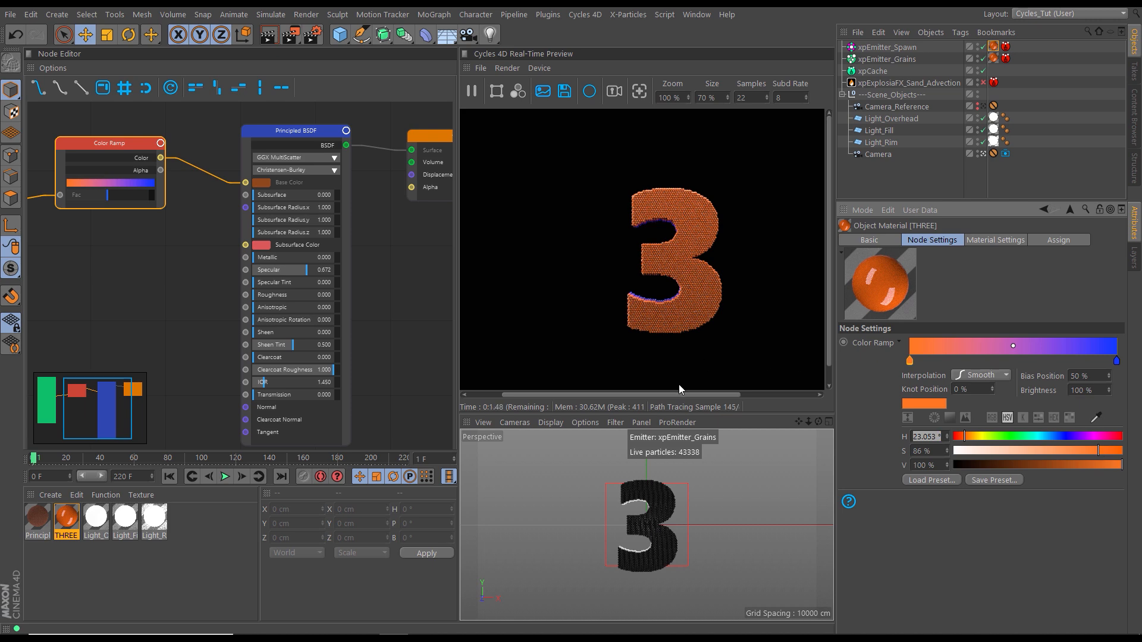
left_click(206, 461)
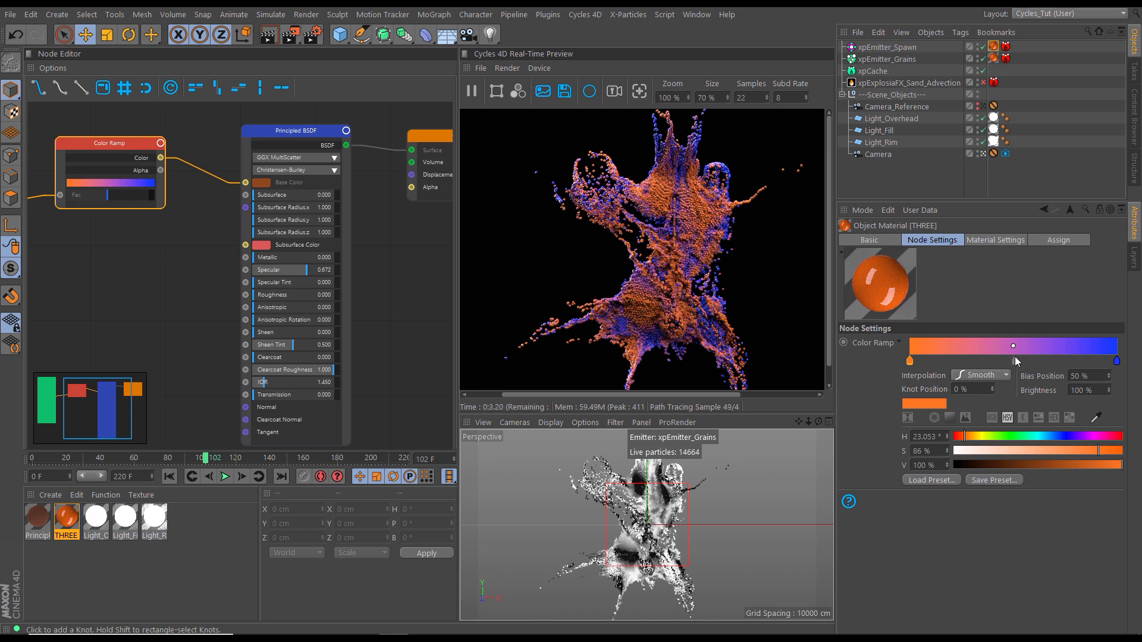
Add a middle Color Ramp knot at about 51%, set it to a pink of 58% saturation and 97% value, and preview up to frame 108
left_click(1015, 361)
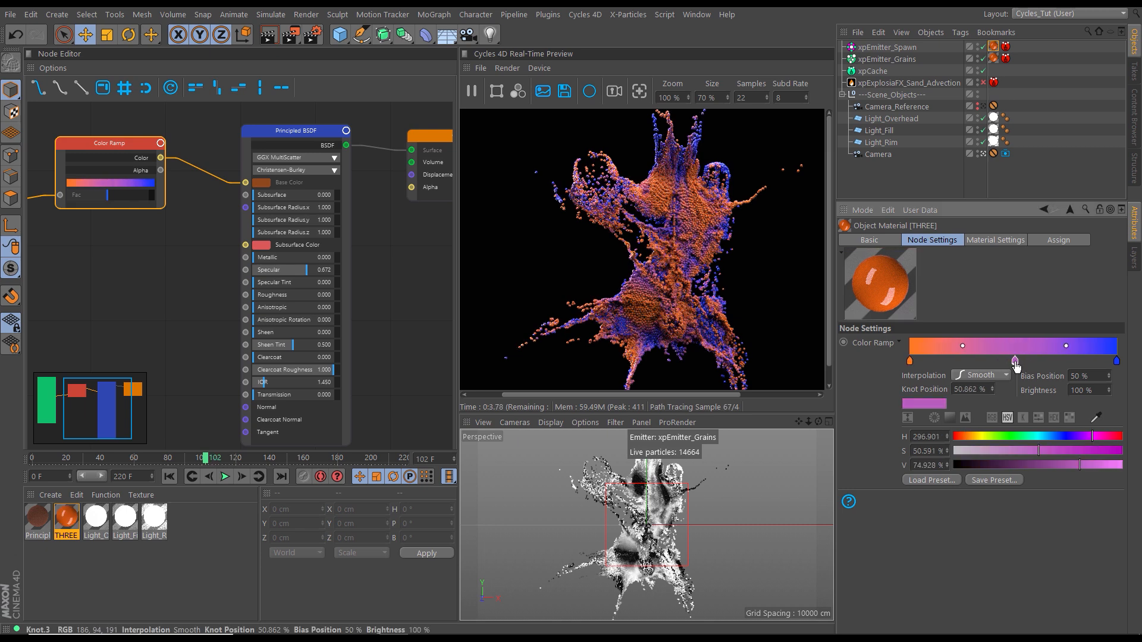
left_click(1093, 451)
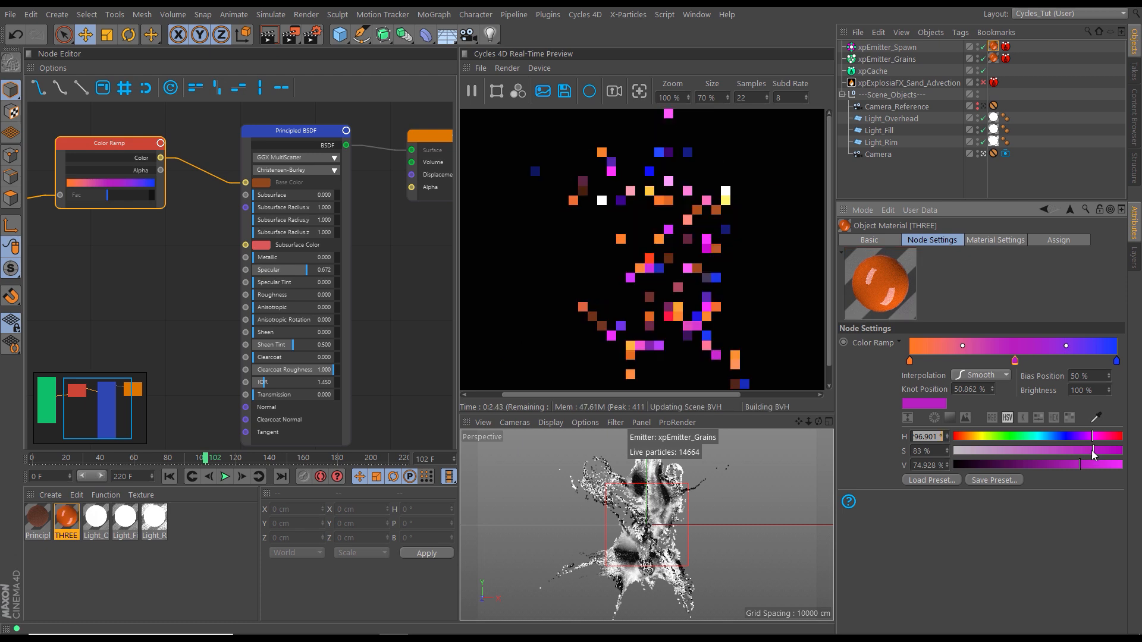
left_click(1108, 464)
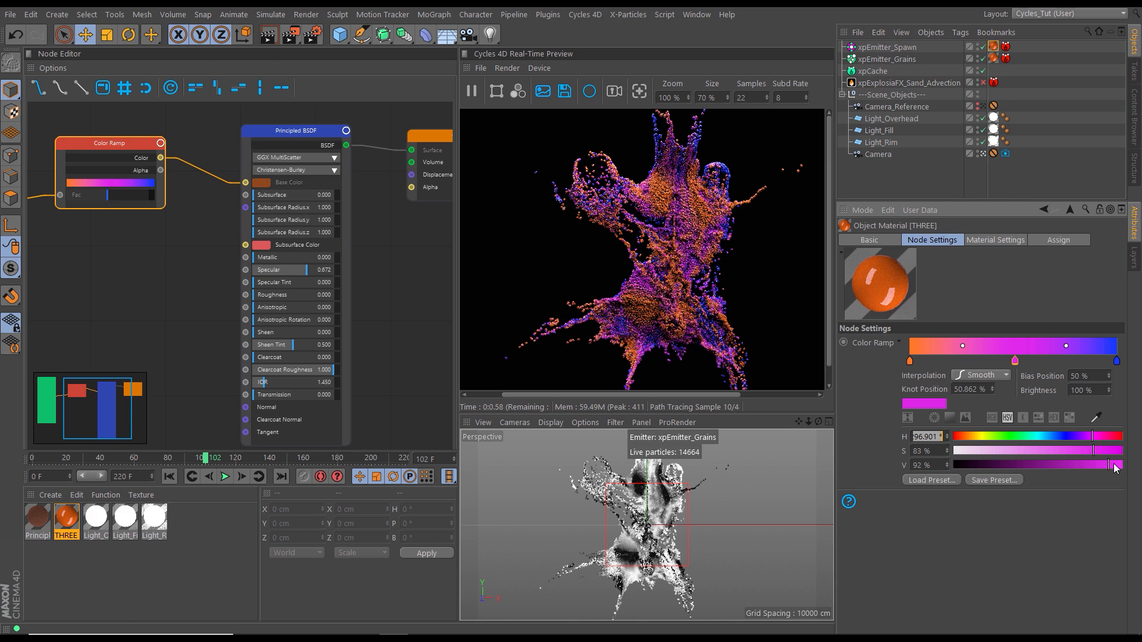
left_click_drag(1091, 452, 1074, 451)
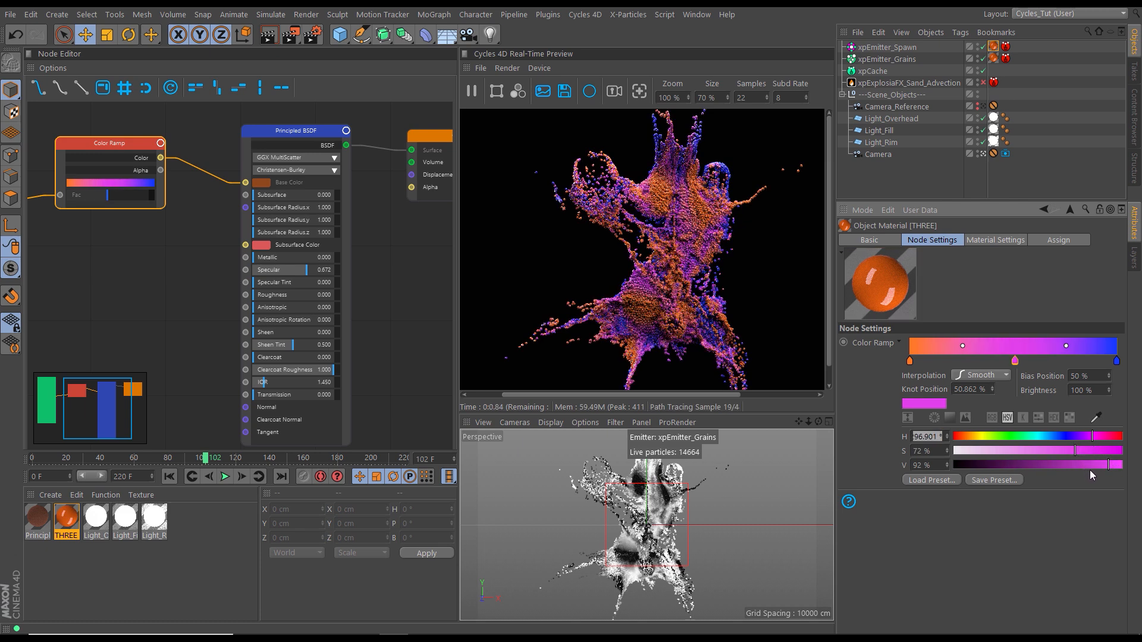
left_click(1116, 466)
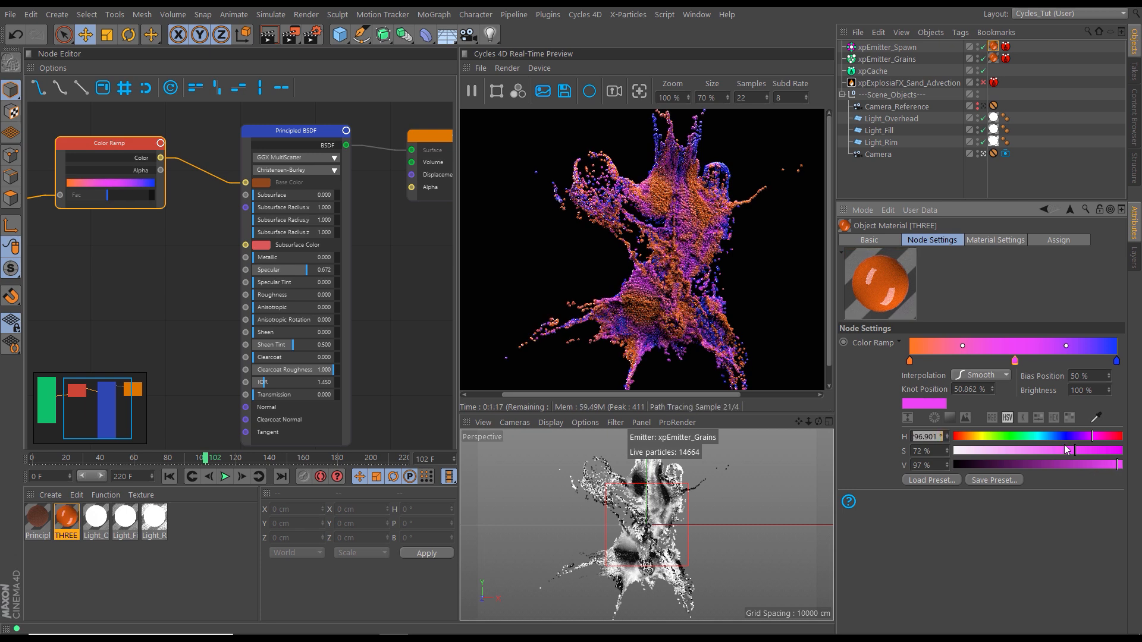
left_click(1052, 453)
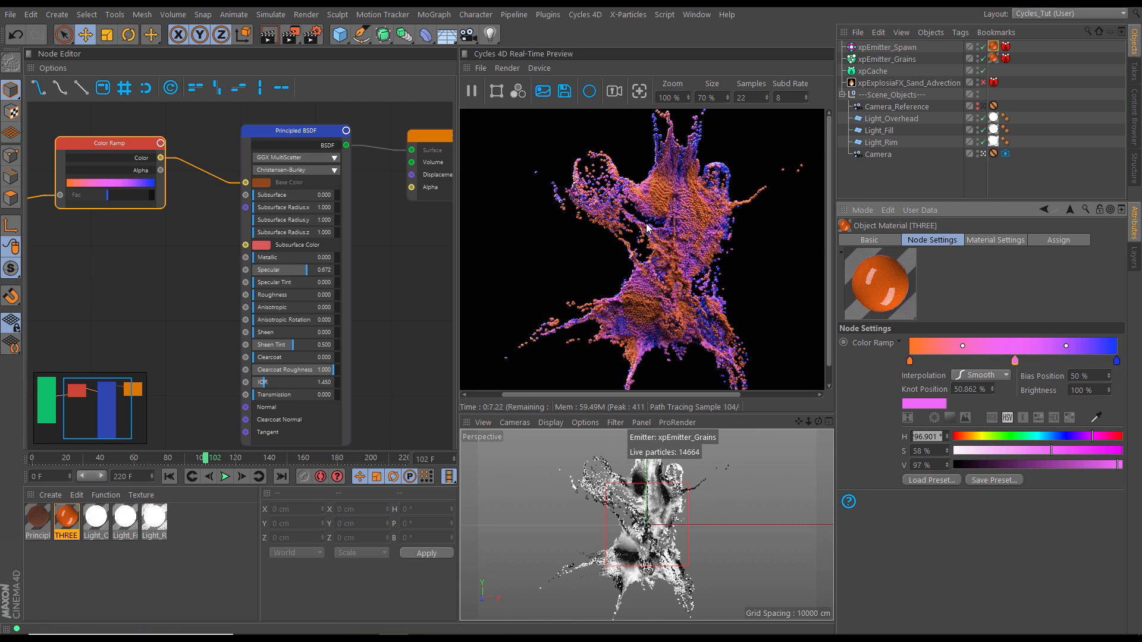
left_click(226, 477)
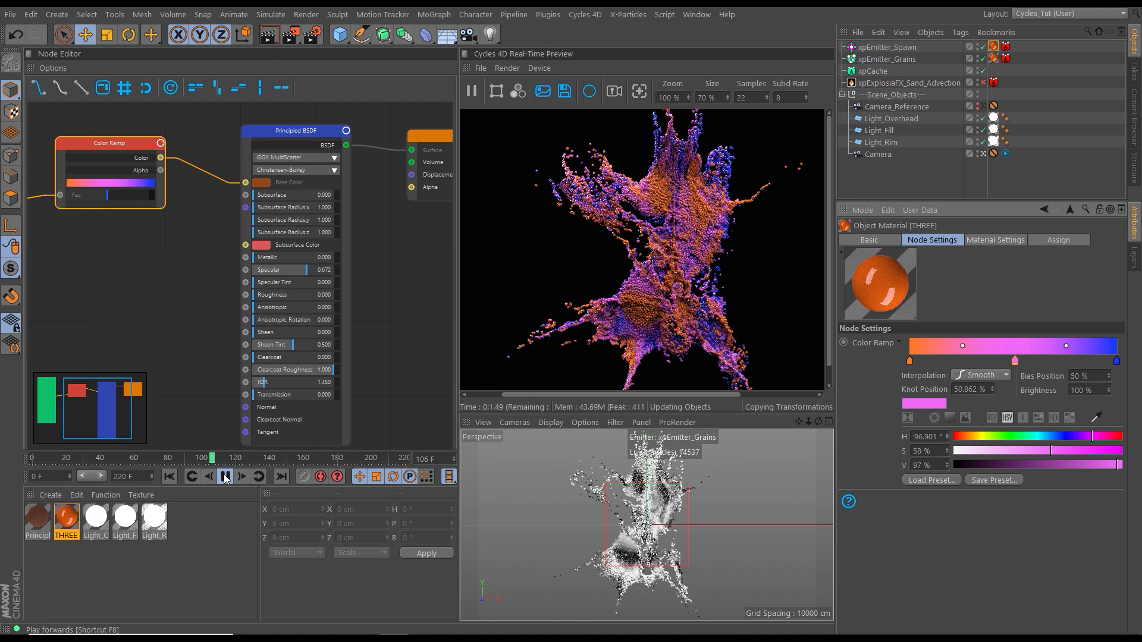
left_click(226, 477)
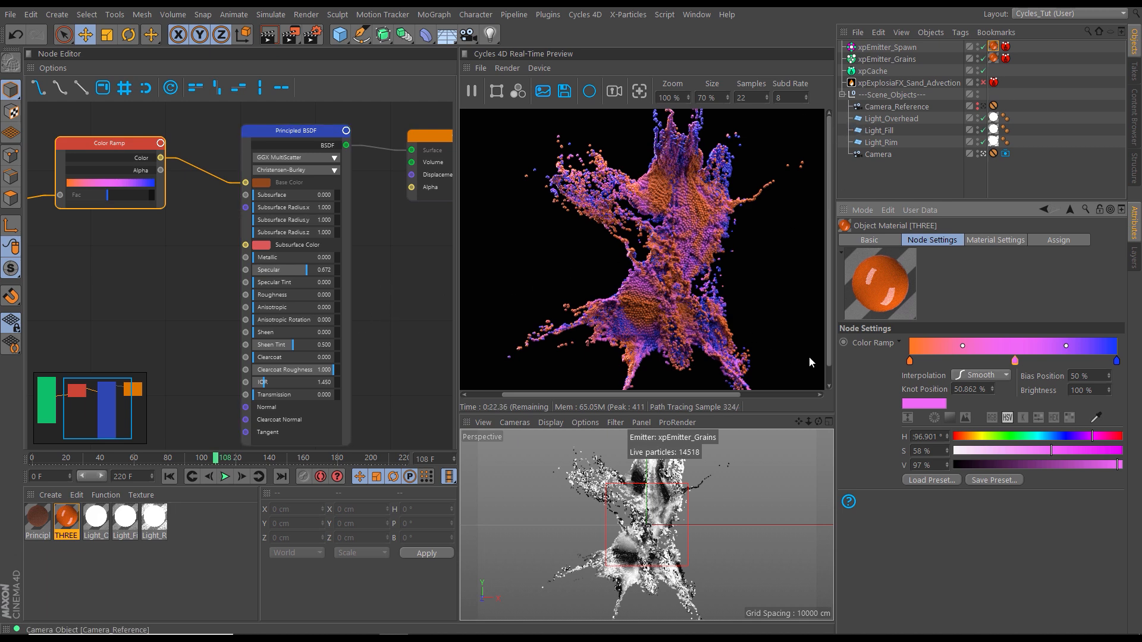
Enable xpExplosiaFX_Sand_Advection, disable xpEmitter_Spawn and xpEmitter_Grains, and go to frame 137
left_click(842, 95)
left_click(983, 83)
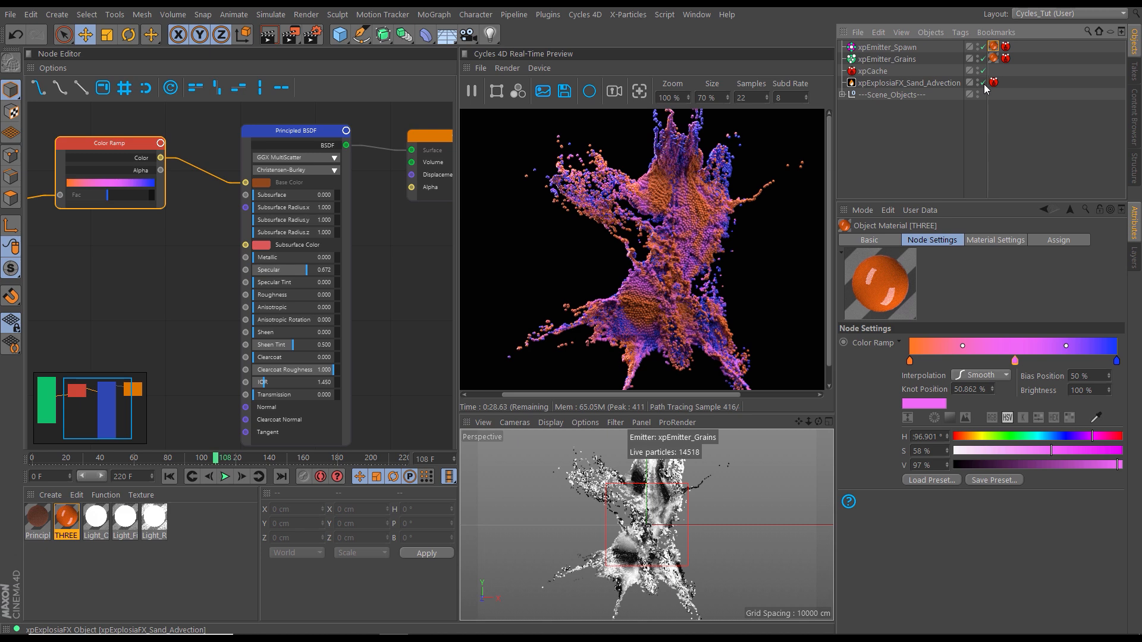
left_click(983, 47)
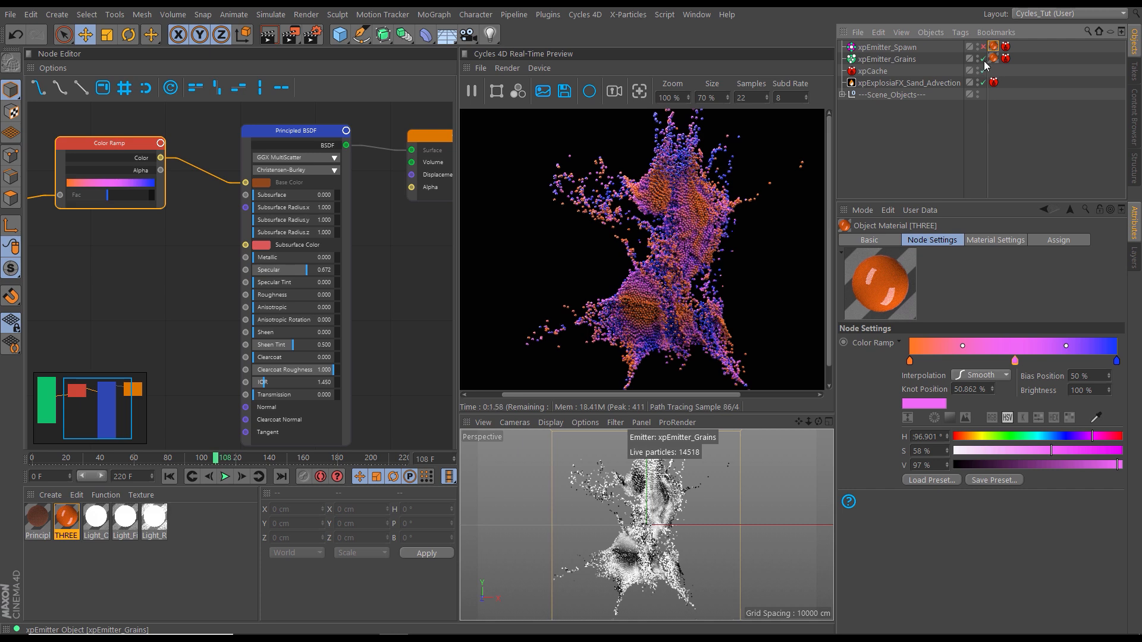
left_click(982, 58)
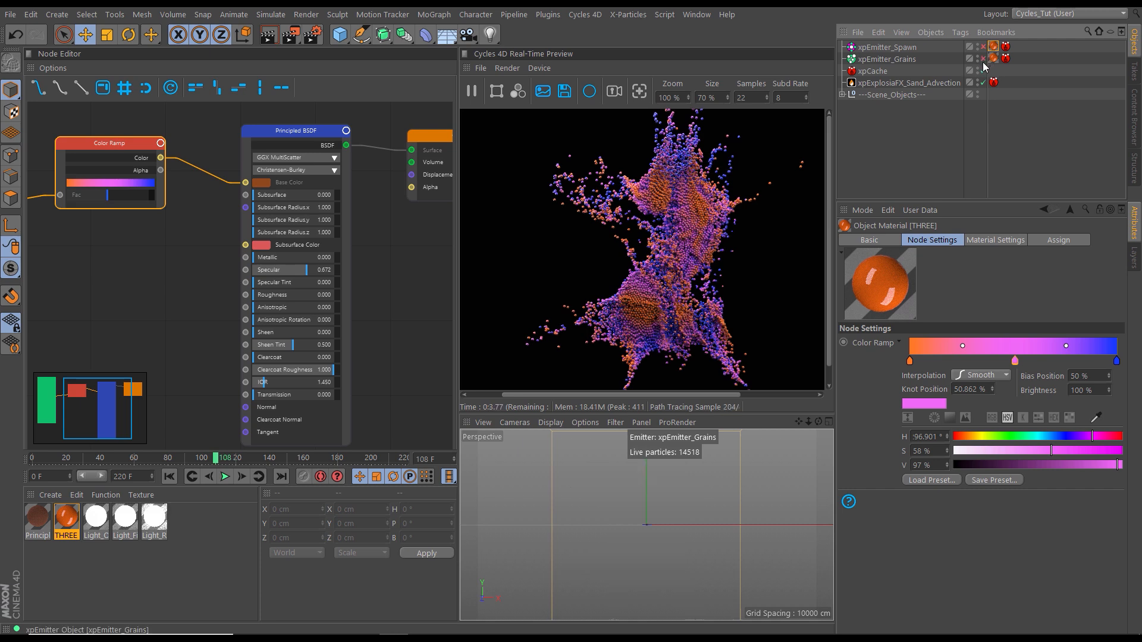
left_click(268, 458)
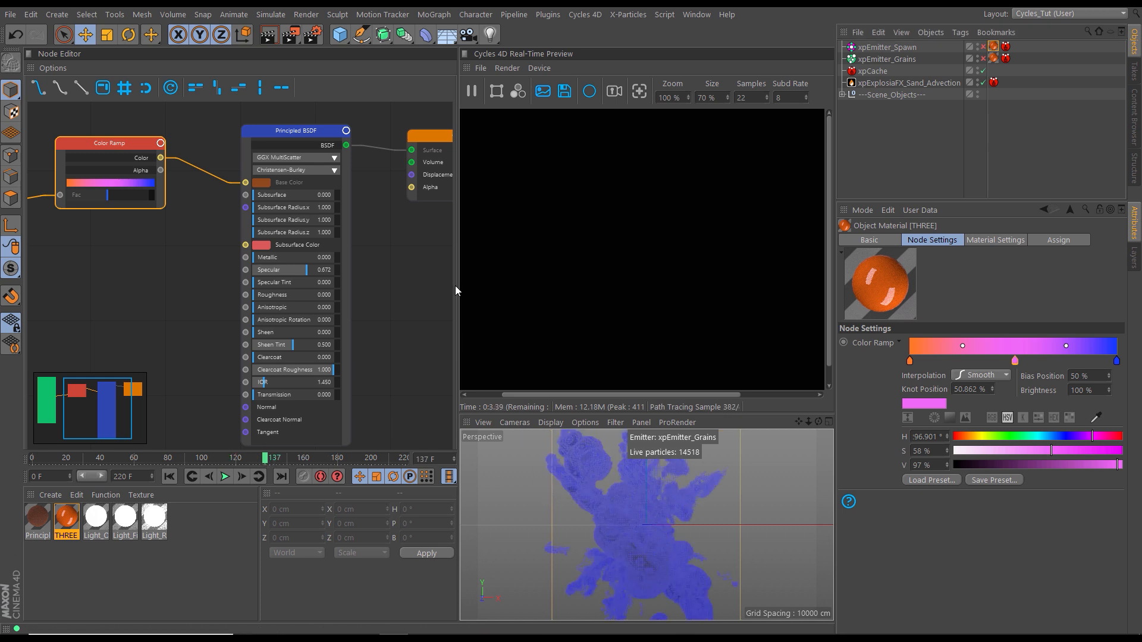
Widen the render preview, assign the Principled Volume material to xpExplosiaFX_Sand_Advection, and play on to frame 140
left_click_drag(456, 289, 325, 303)
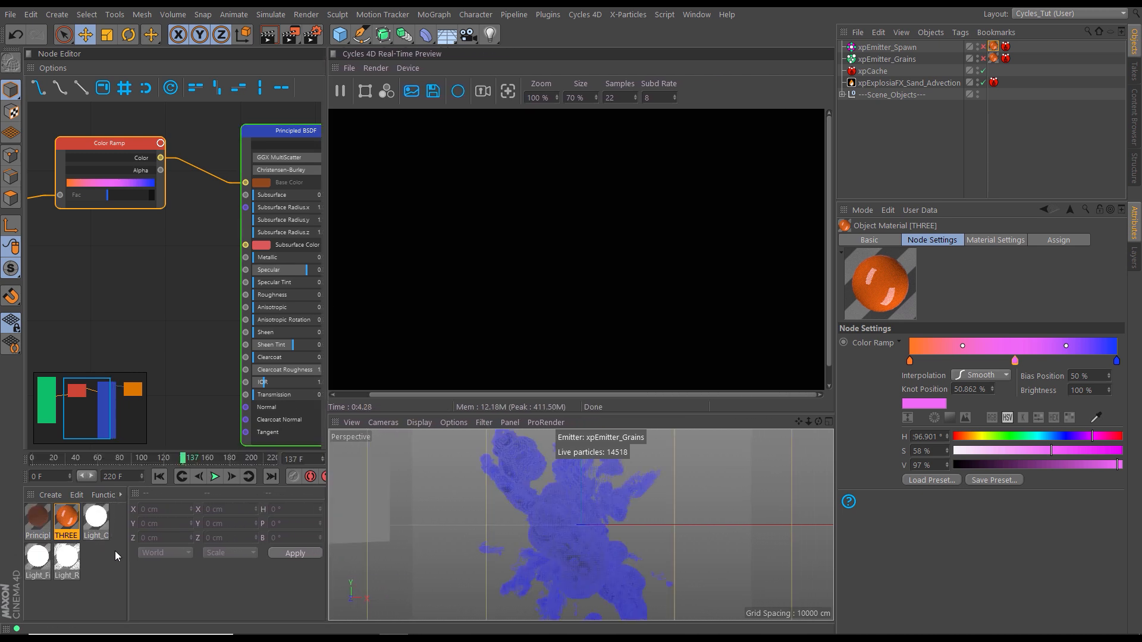
left_click(41, 522)
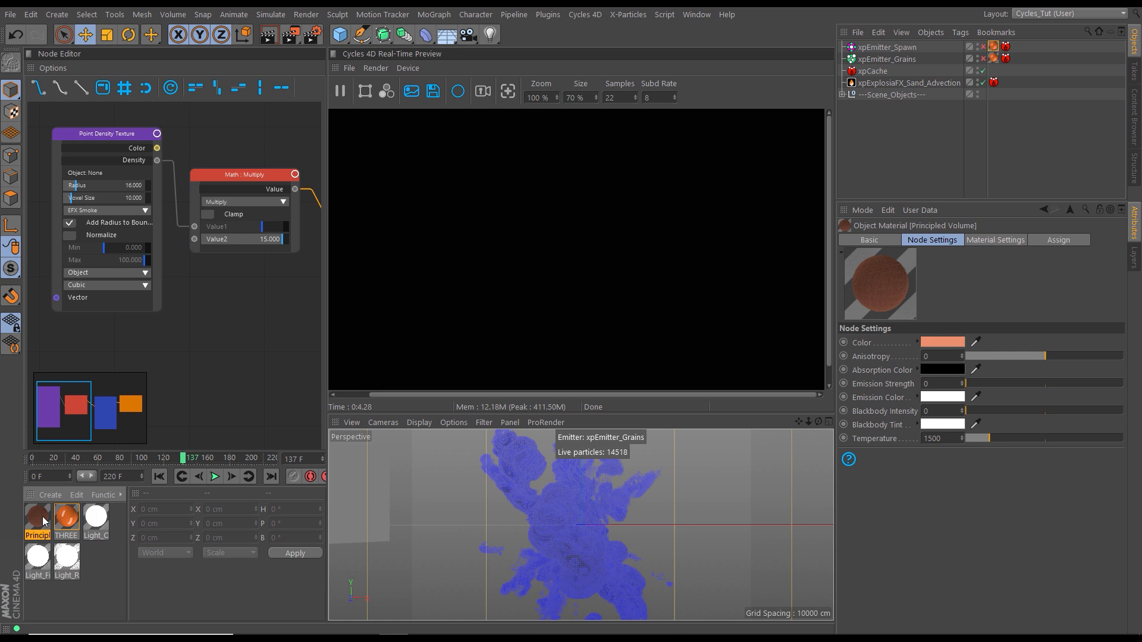
middle_click_drag(226, 290, 81, 309)
scroll(250, 371, "down", 2)
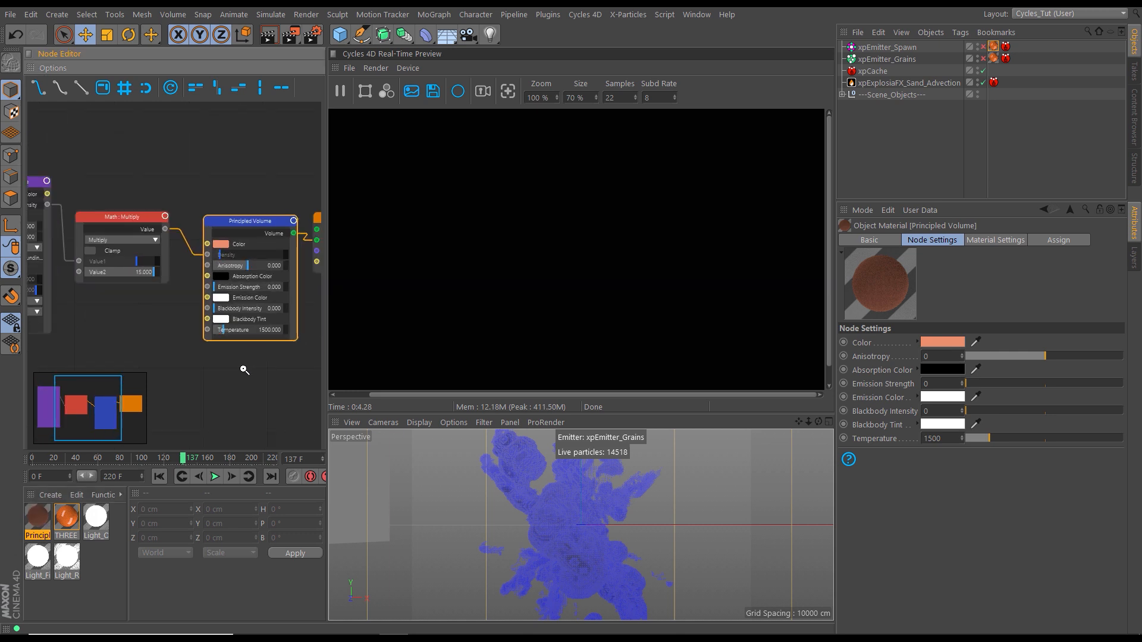
middle_click_drag(254, 368, 211, 330)
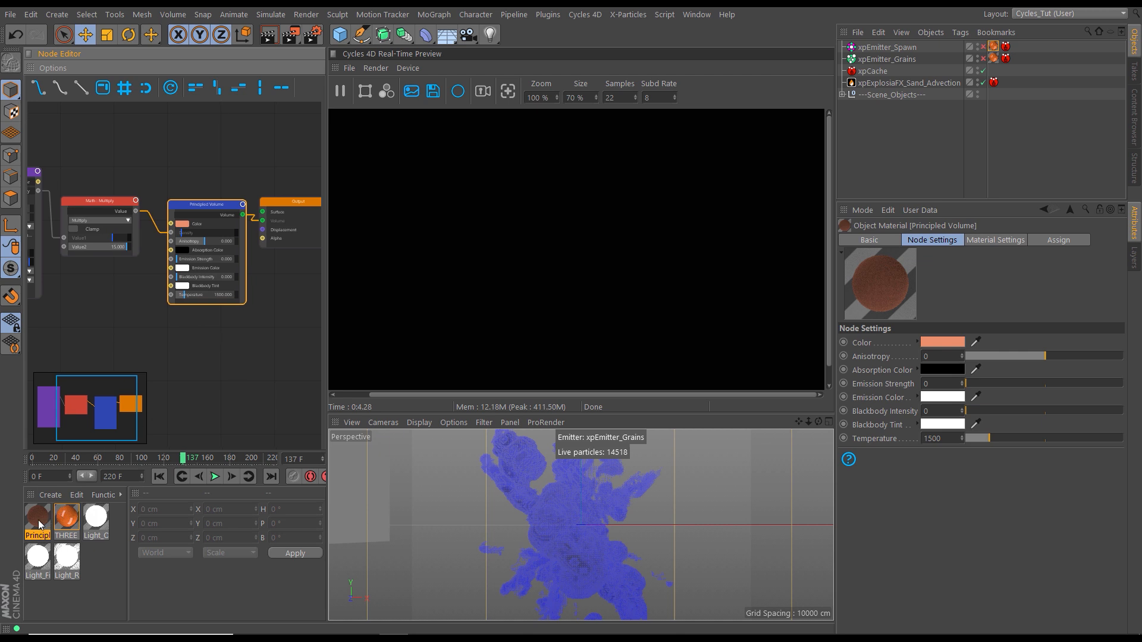
left_click_drag(40, 522, 904, 83)
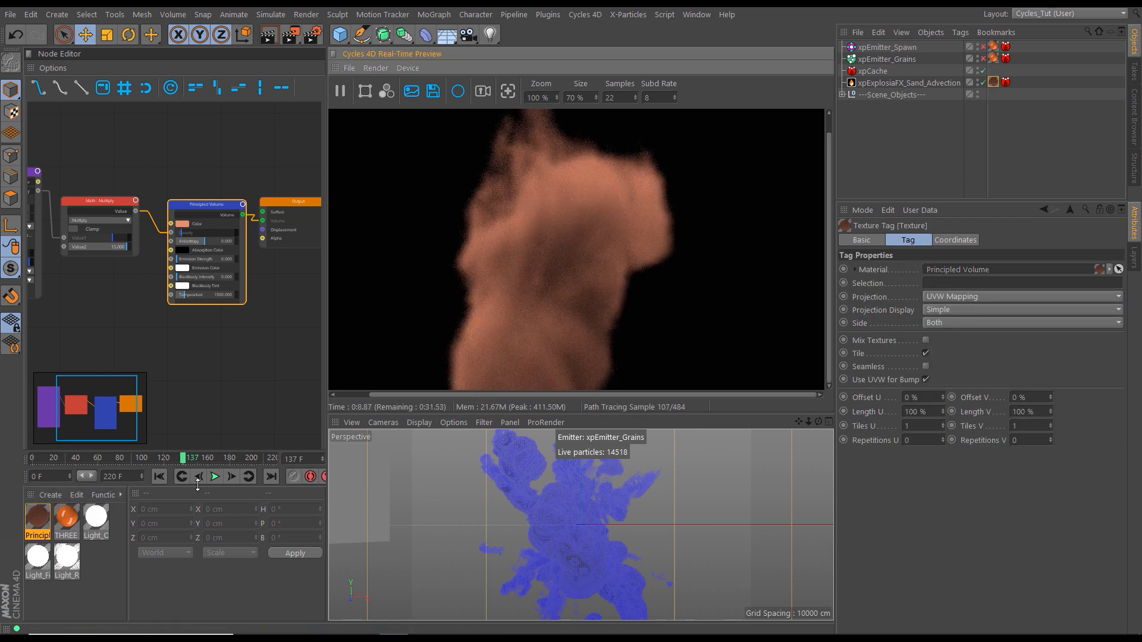
left_click(215, 477)
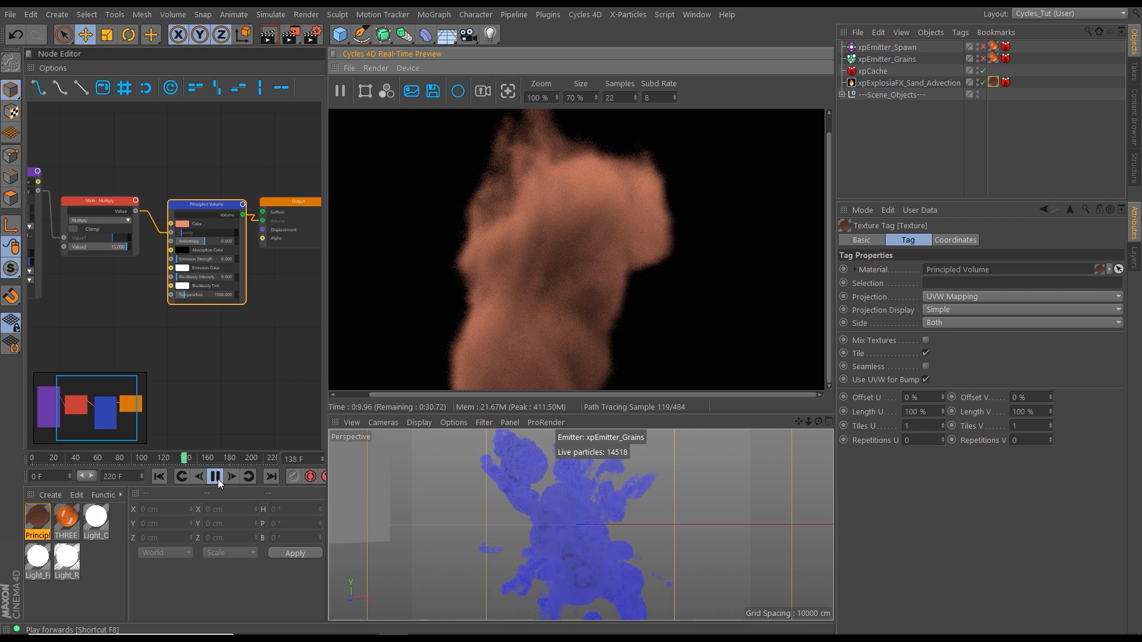
left_click(215, 477)
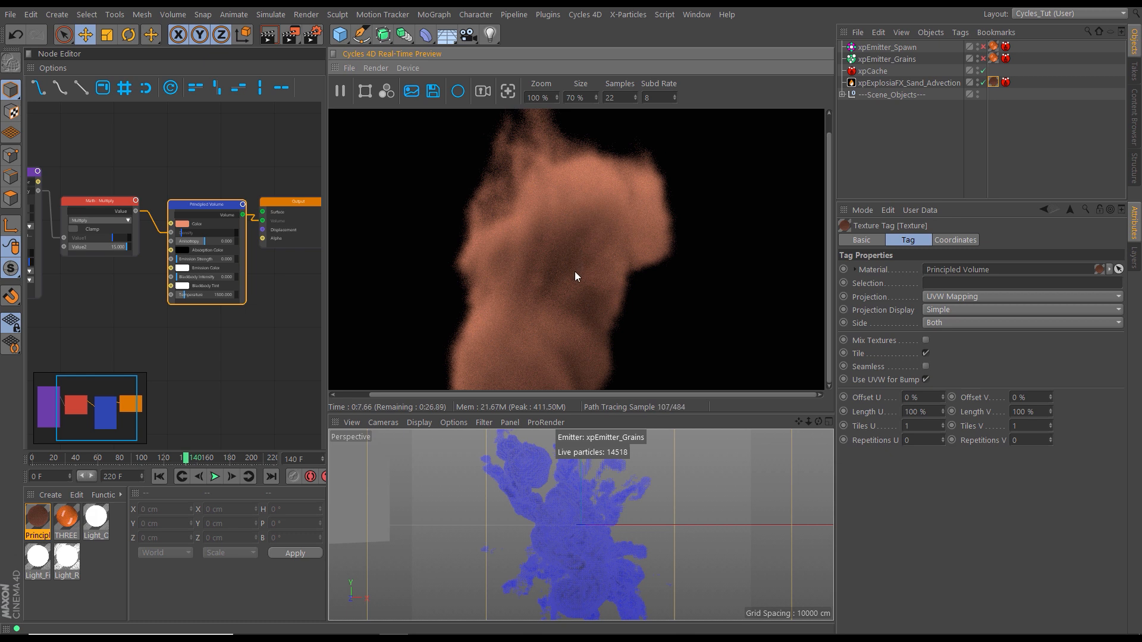
Link xpExplosiaFX_Sand_Advection as the Object of the Principled Volume material's Point Density Texture node
left_click(40, 517)
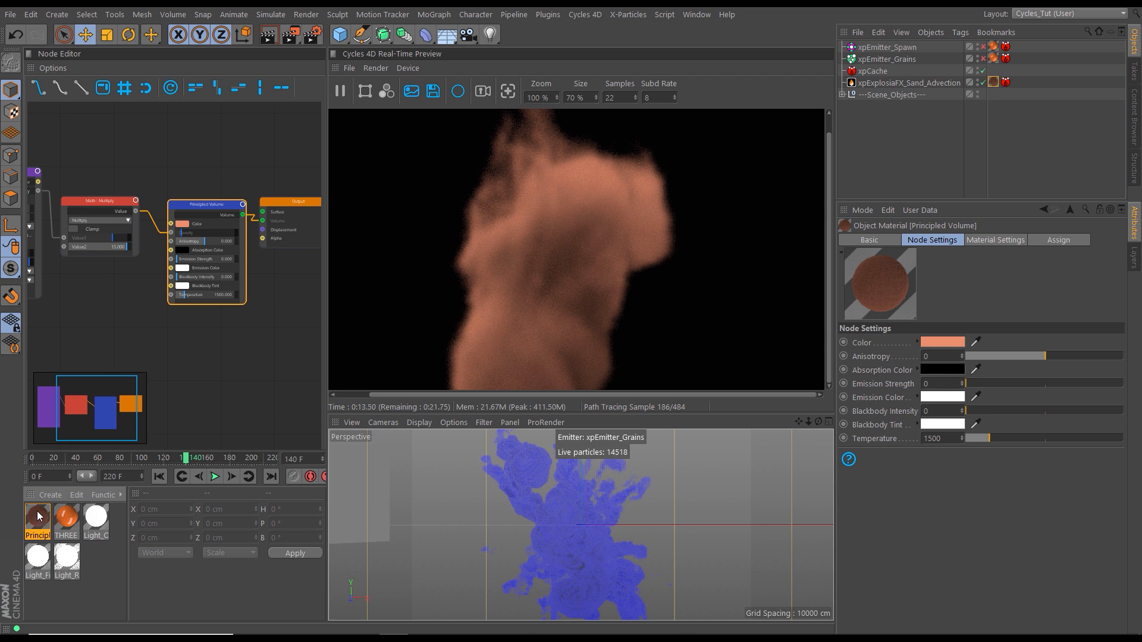
middle_click_drag(123, 325, 199, 340)
left_click(70, 187)
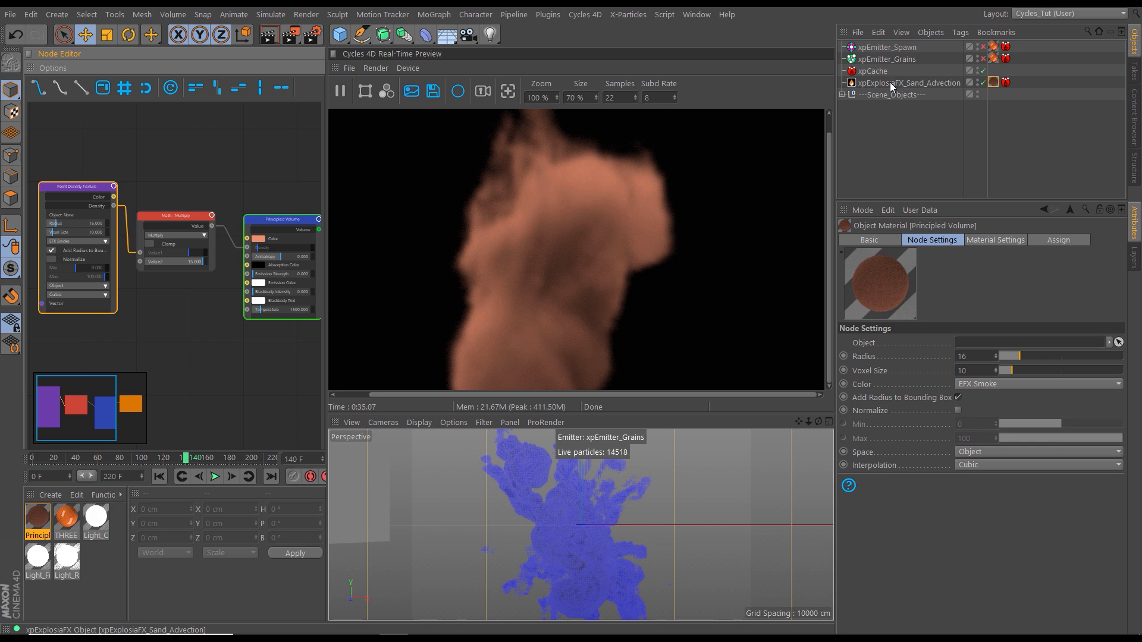
left_click_drag(927, 200, 971, 341)
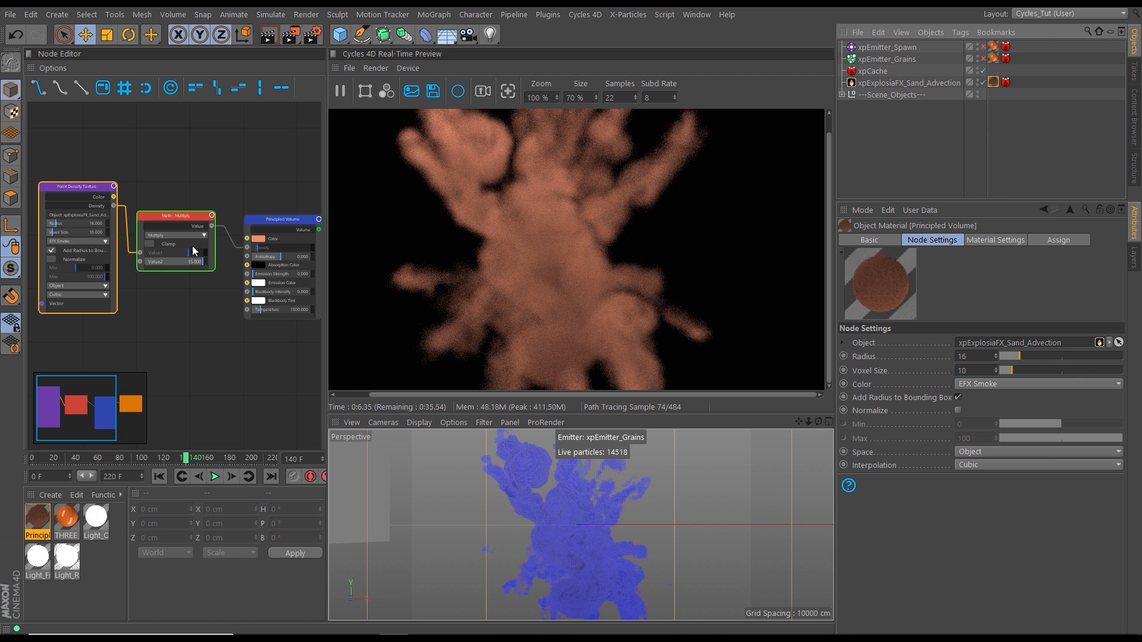
Set Value2 of the Math Multiply node to 40 to thicken the smoke density
scroll(244, 342, "down", 5)
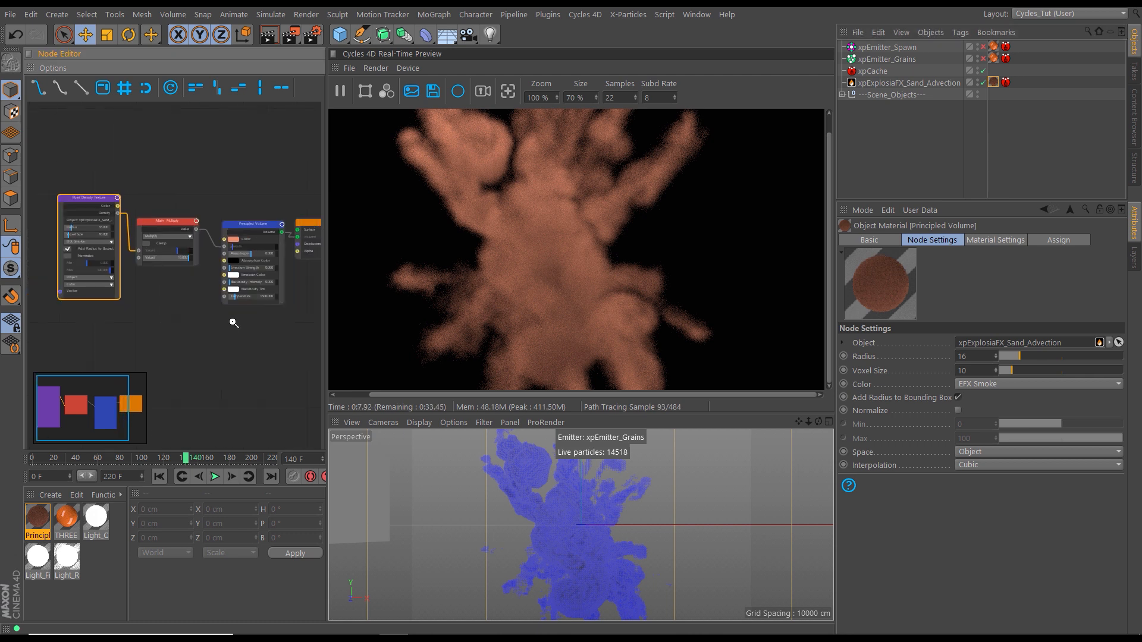
scroll(171, 302, "up", 2)
left_click(154, 221)
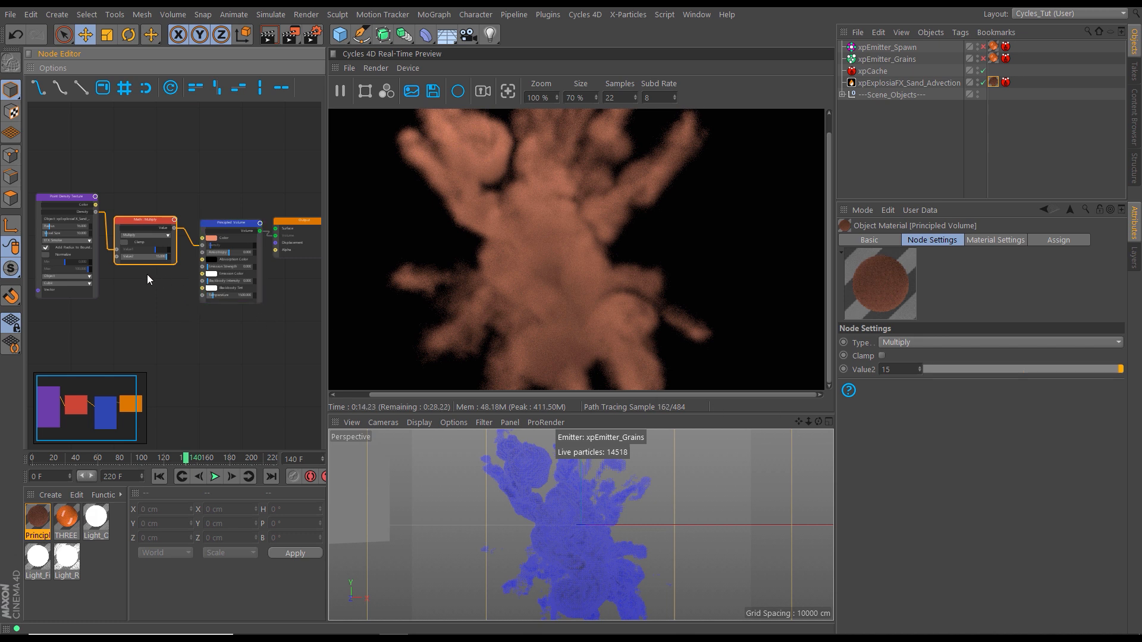
scroll(155, 270, "up", 2)
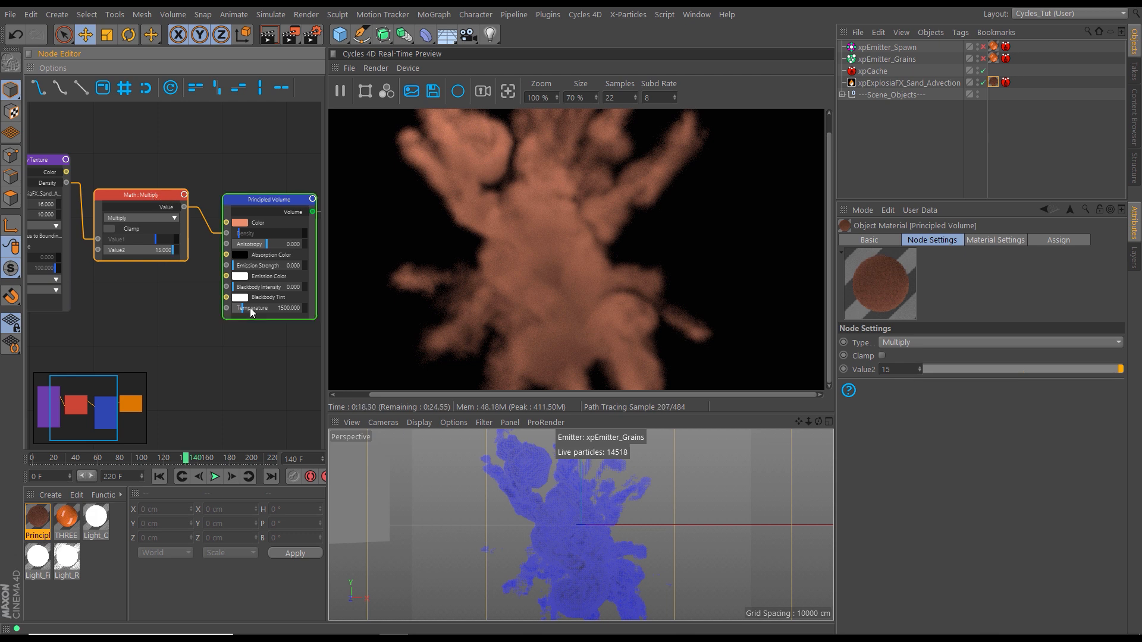
left_click(884, 370)
type("40")
key("Return")
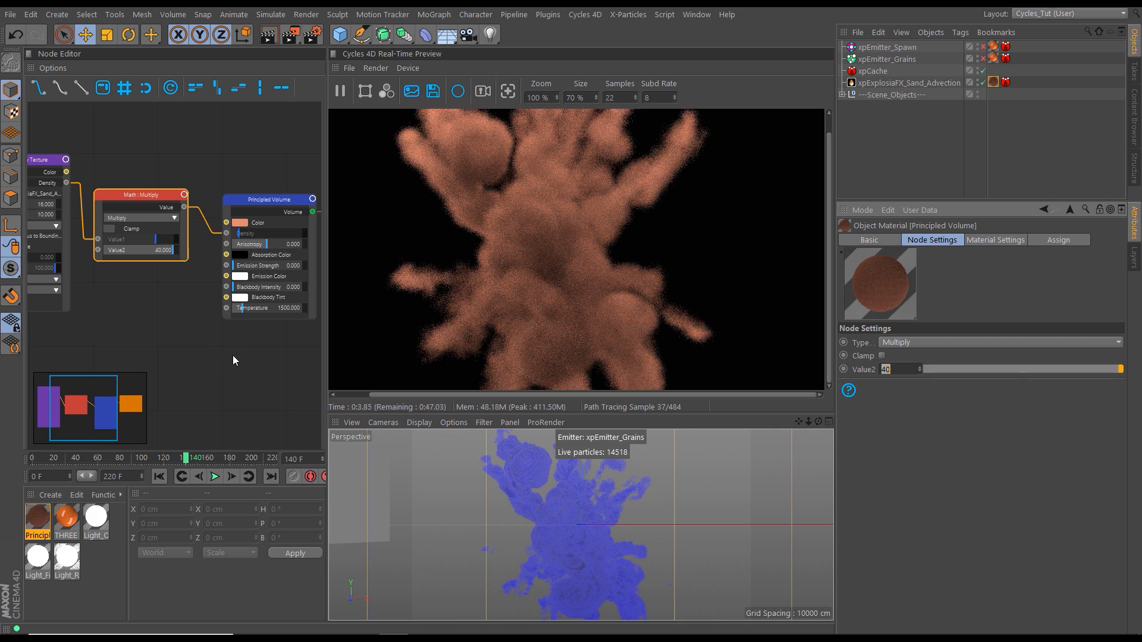
Try a Value2 of 1 on the Math Multiply node and return it to 40
type("1")
left_click_drag(115, 286, 183, 291)
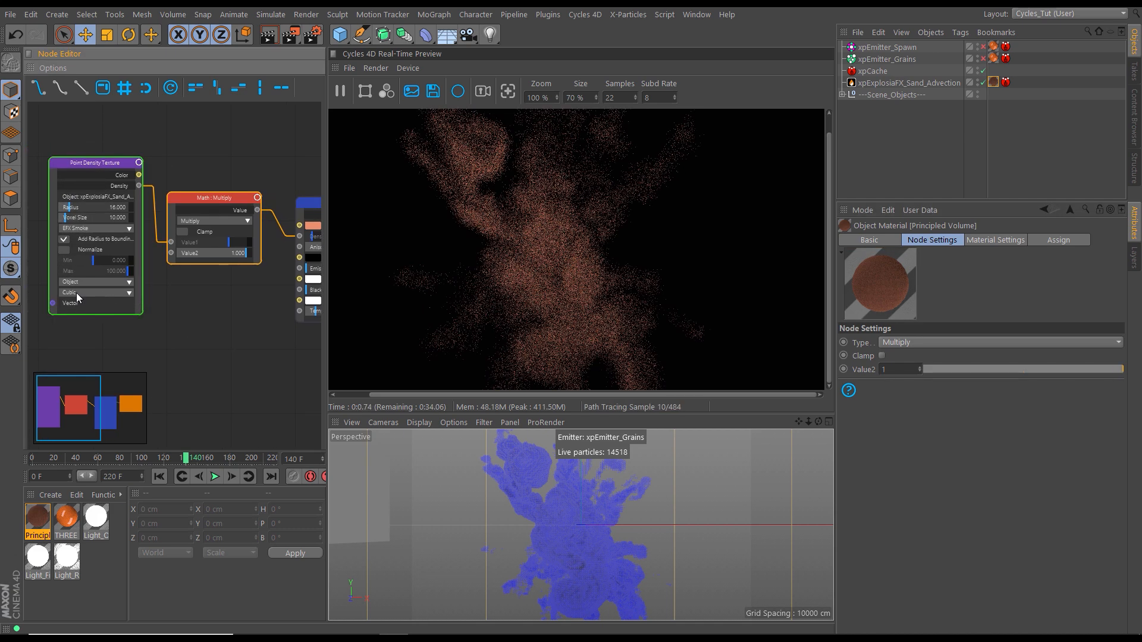
left_click(883, 369)
type("40")
key("Return")
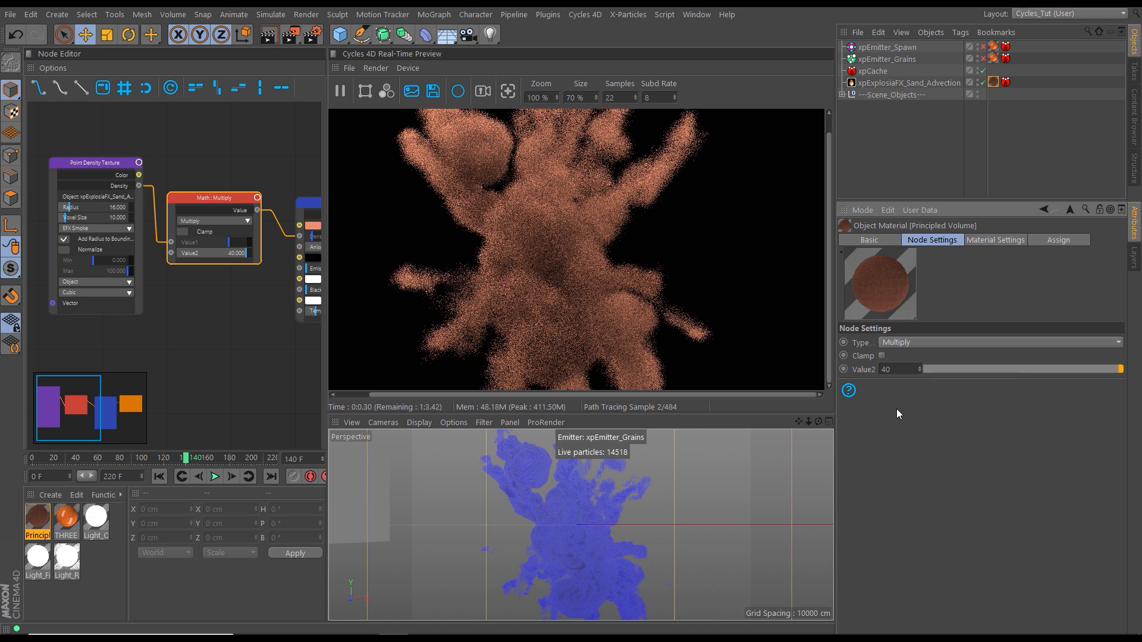
Change the Point Density Texture node's interpolation to Linear
left_click(128, 295)
left_click(129, 297)
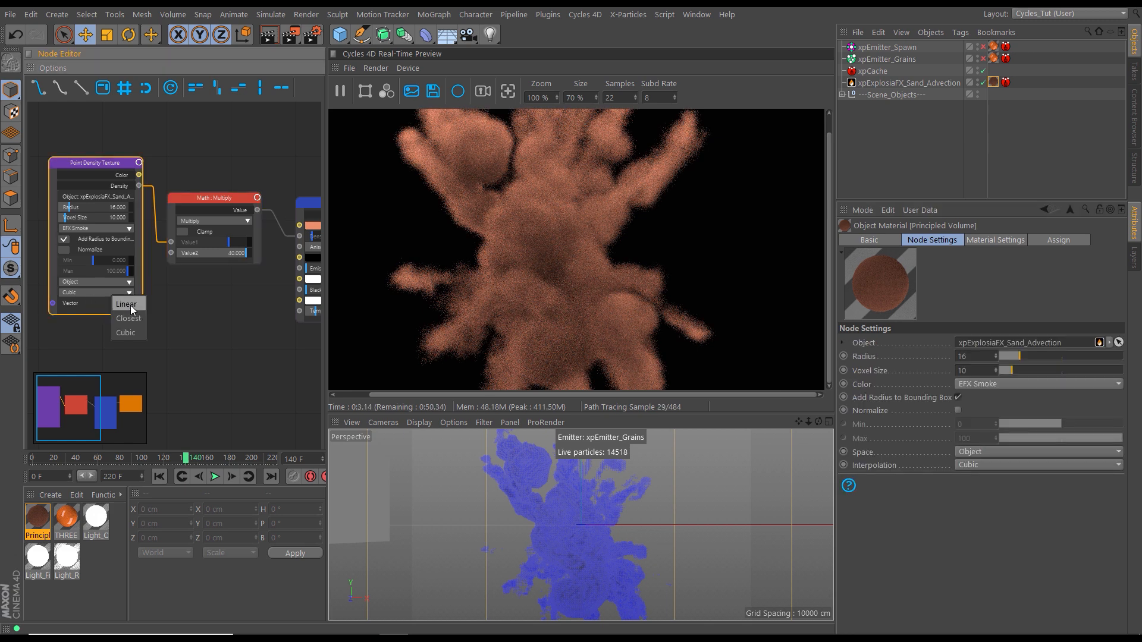
left_click(126, 304)
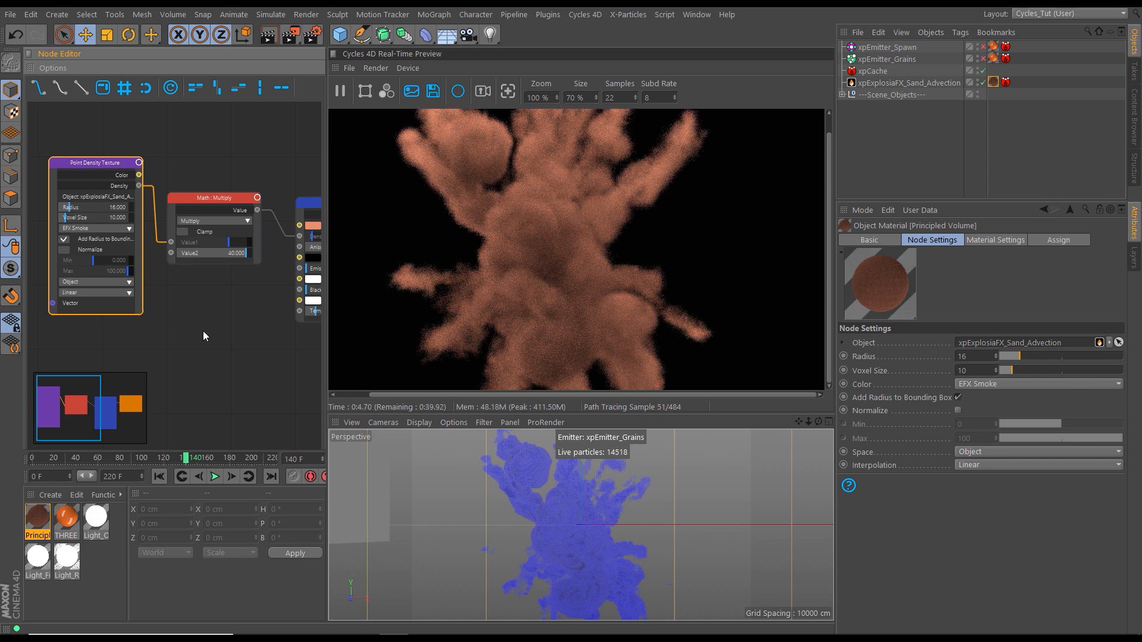
Reposition the Math Multiply, Output and Principled Volume nodes to space out the volume material's node graph
left_click(227, 206)
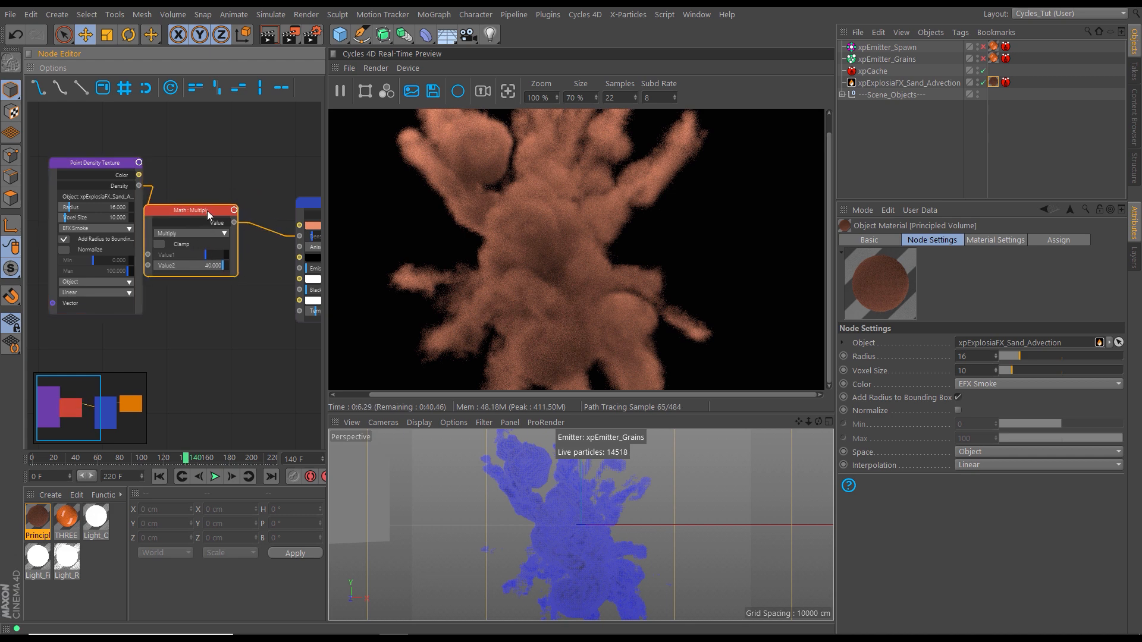
middle_click_drag(255, 203, 97, 219)
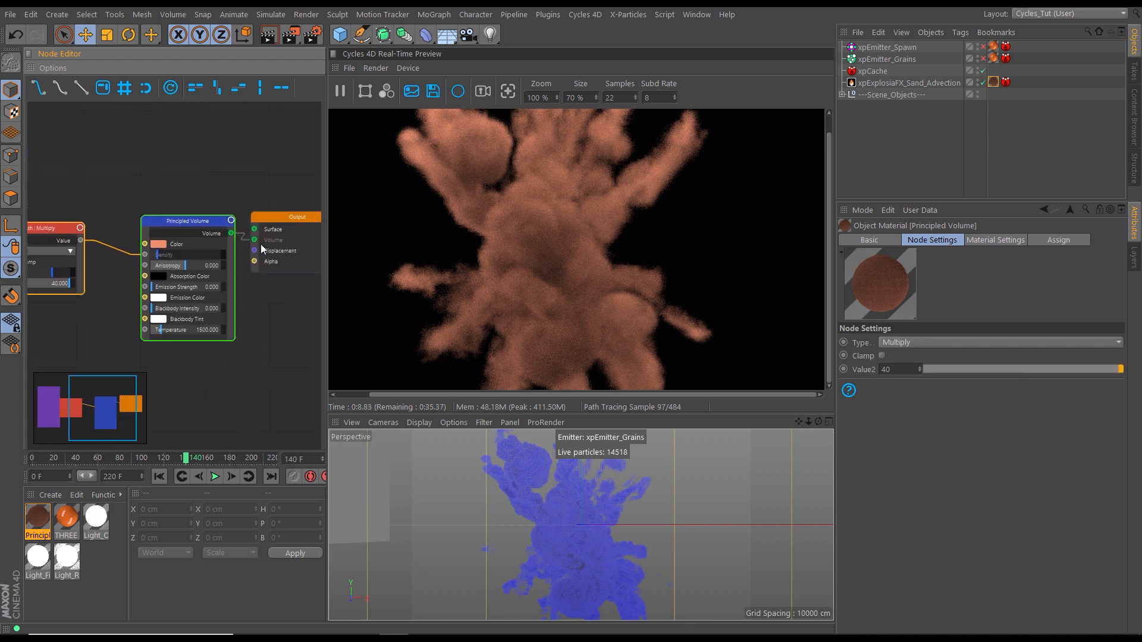
left_click_drag(287, 220, 305, 224)
left_click_drag(197, 225, 178, 218)
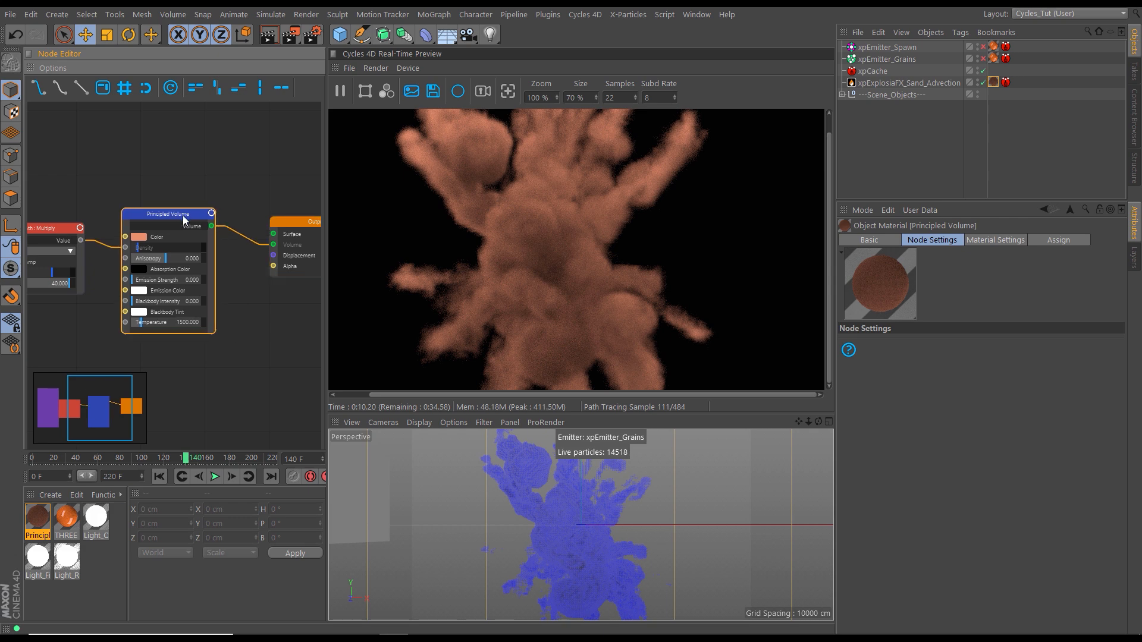
Save the blue end knot colour of the THREE material's Color Ramp as a swatch group named Blue_Smoke
left_click(66, 516)
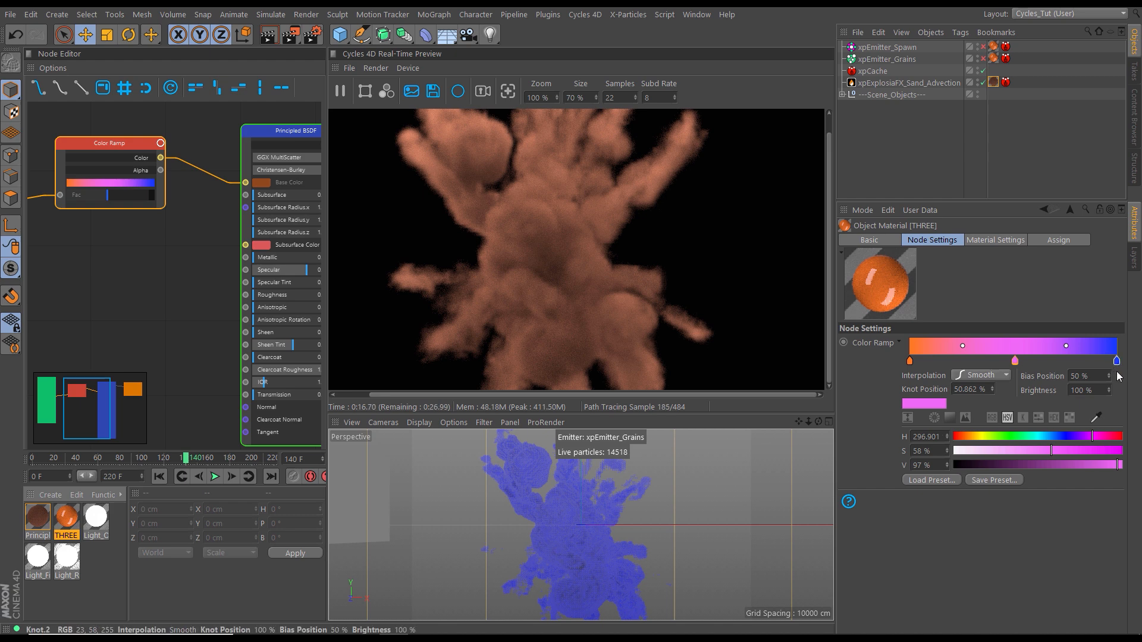
left_click(1117, 363)
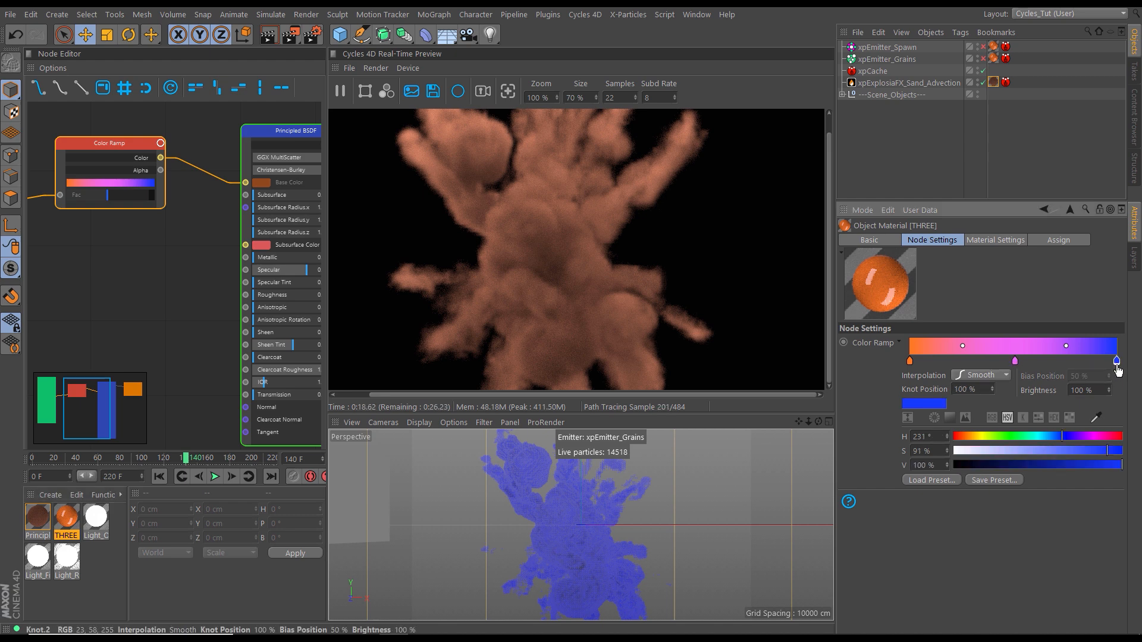
left_click(934, 418)
left_click_drag(1121, 490, 1114, 527)
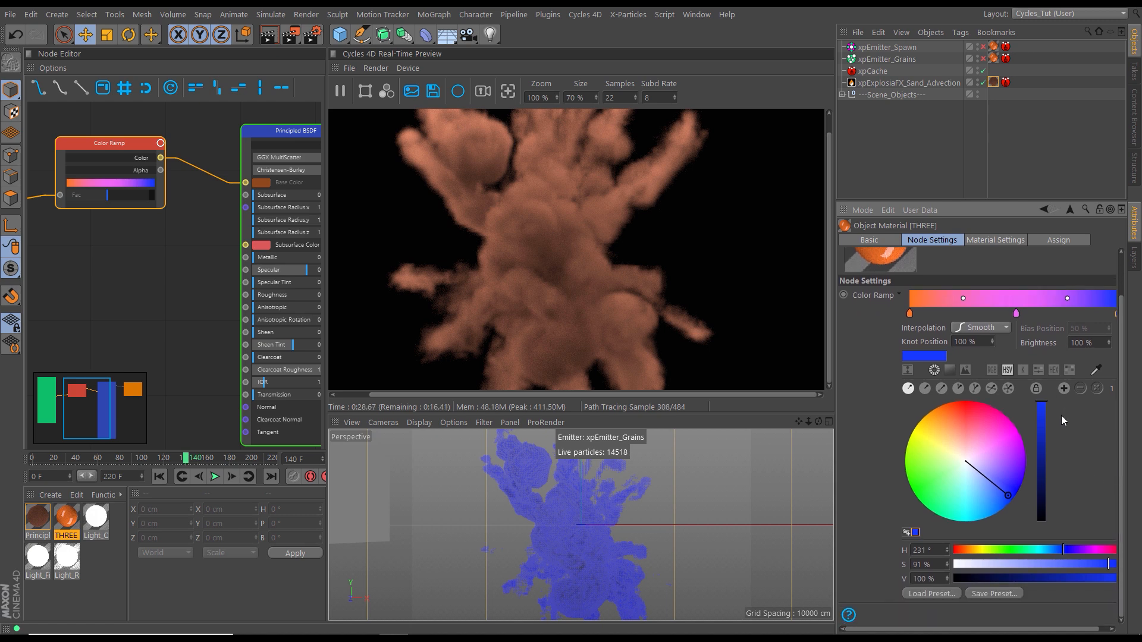
left_click(1068, 371)
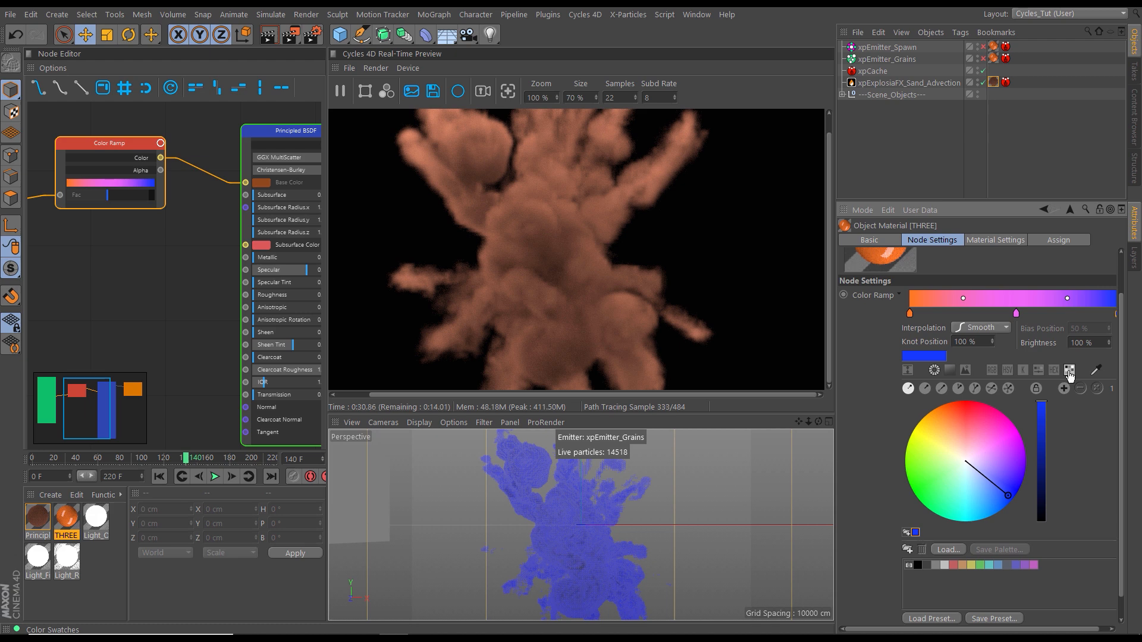
left_click_drag(1118, 482, 1114, 515)
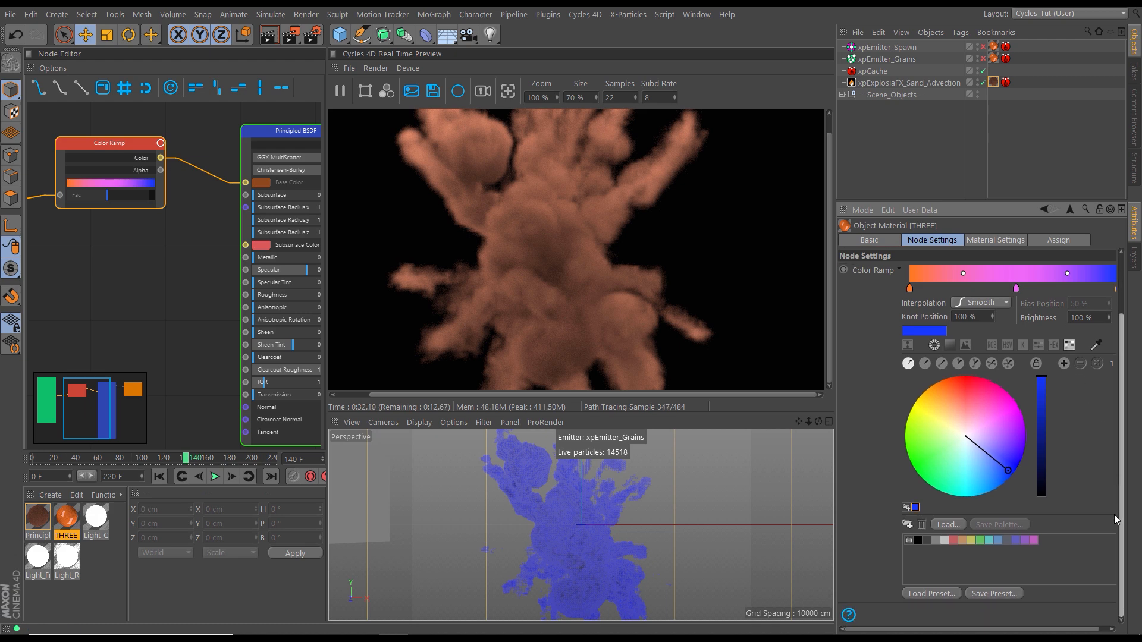
left_click(907, 509)
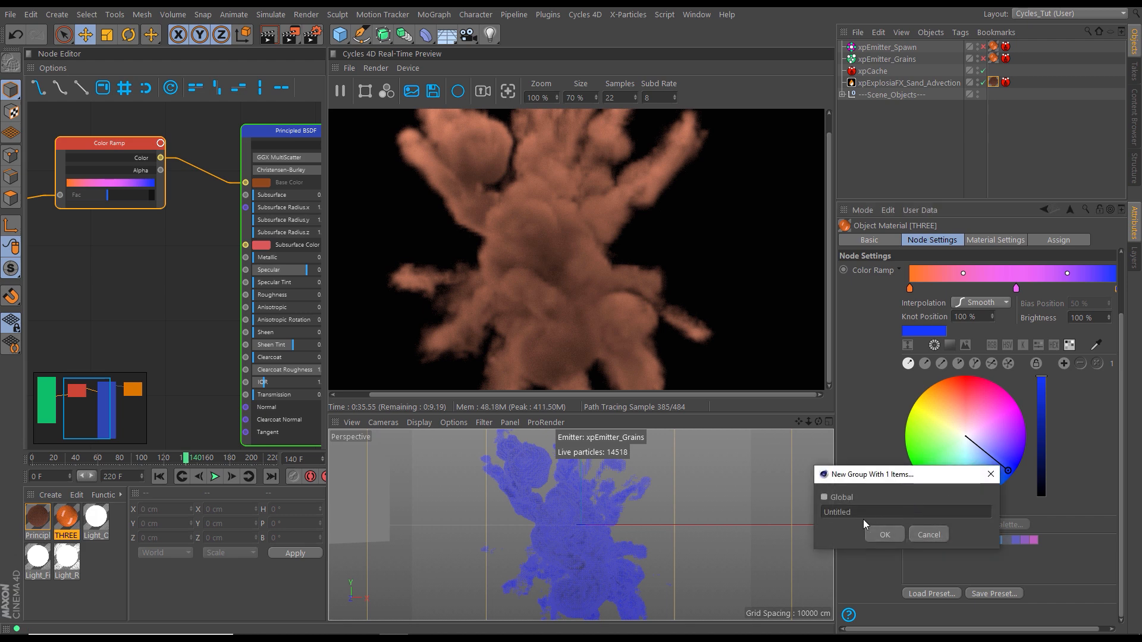
left_click_drag(864, 515, 806, 515)
type("Blue_Smoke")
left_click(878, 535)
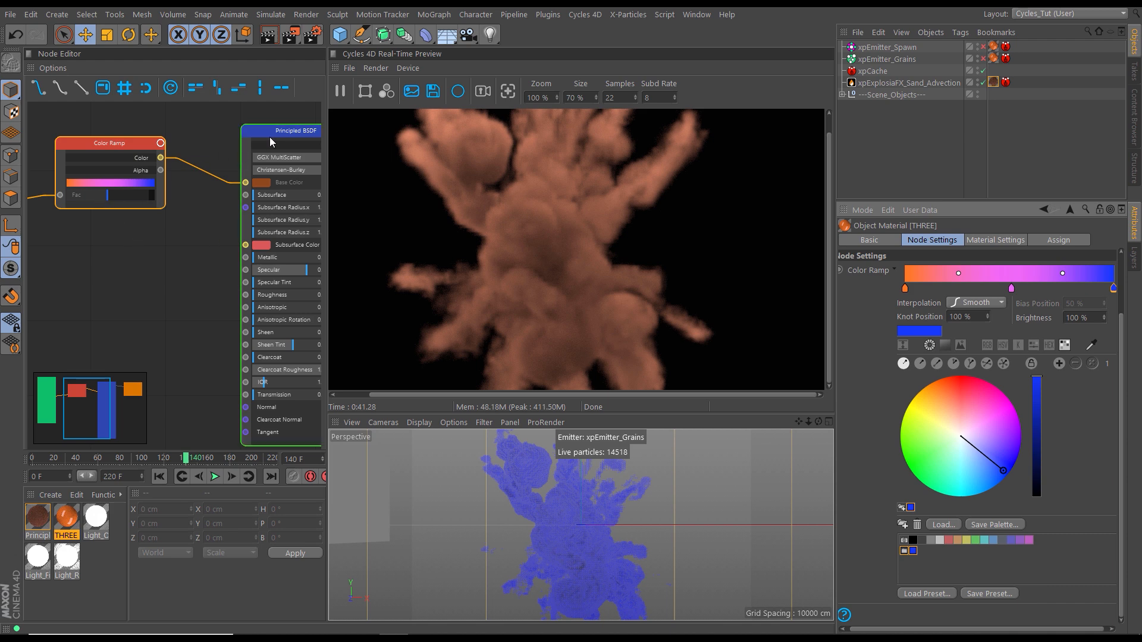
Apply the saved Blue_Smoke swatch to the Principled Volume node's Color
left_click(36, 522)
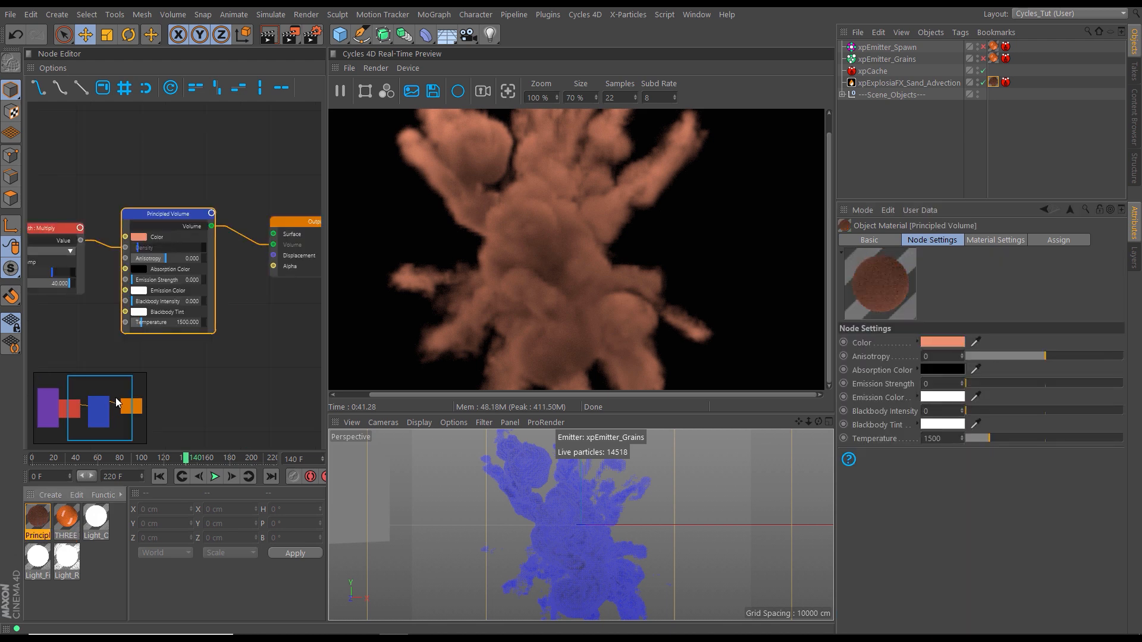
left_click(156, 213)
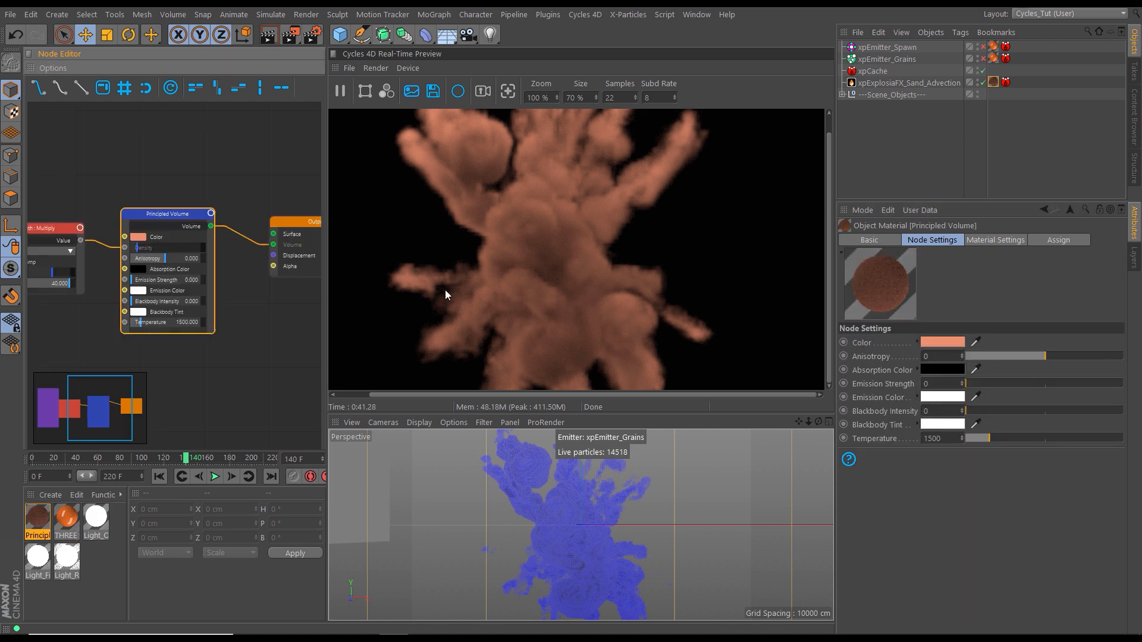
left_click(916, 342)
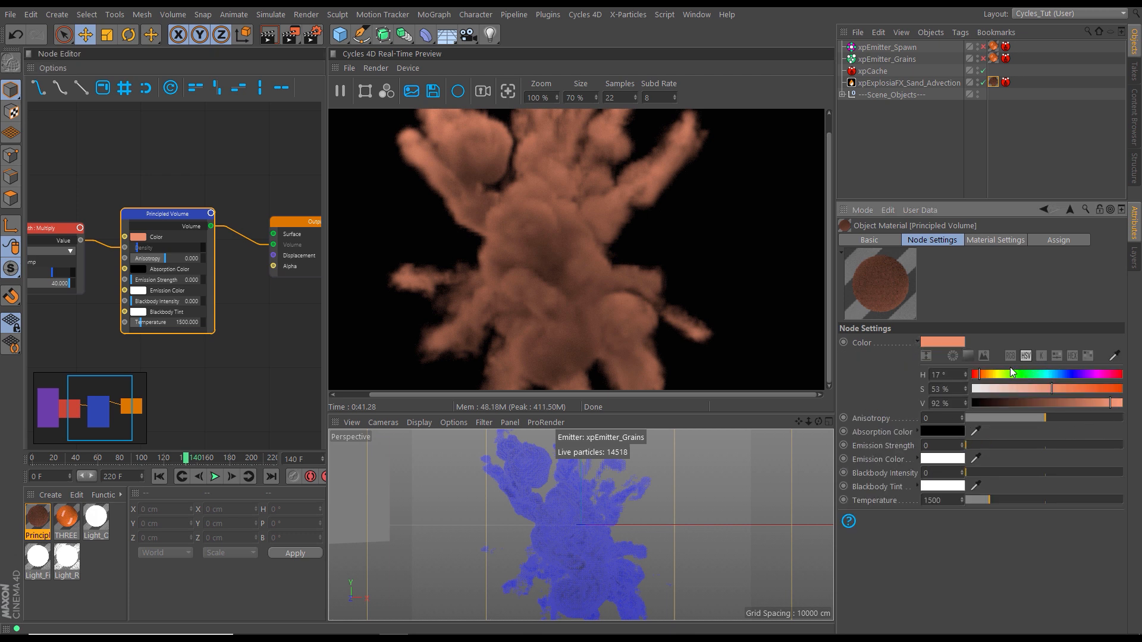
left_click(1087, 356)
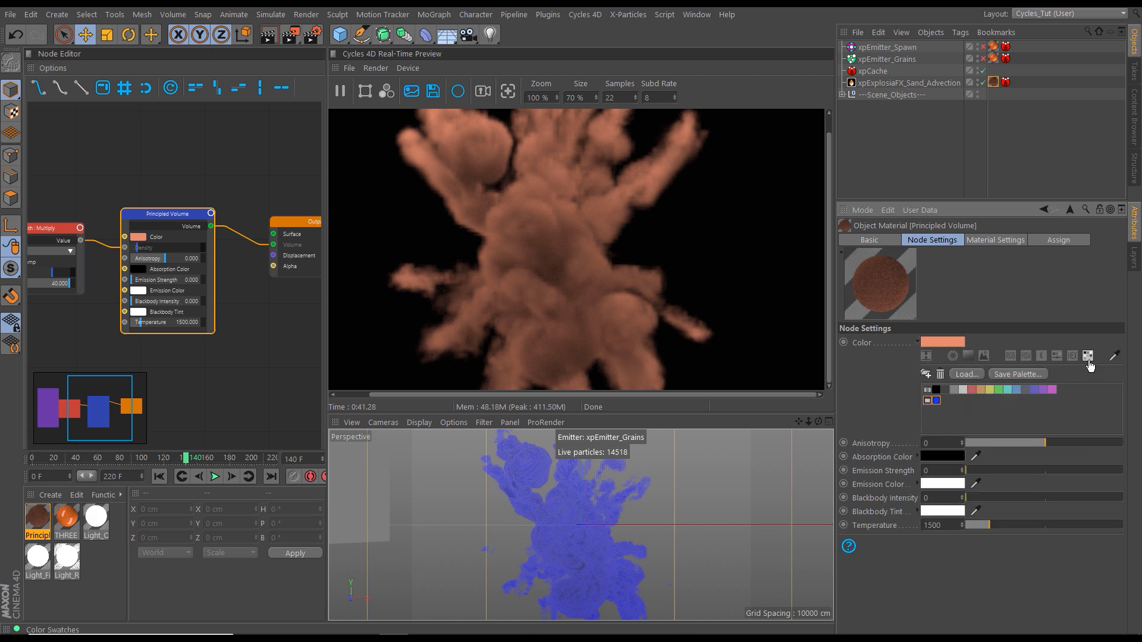
left_click(936, 401)
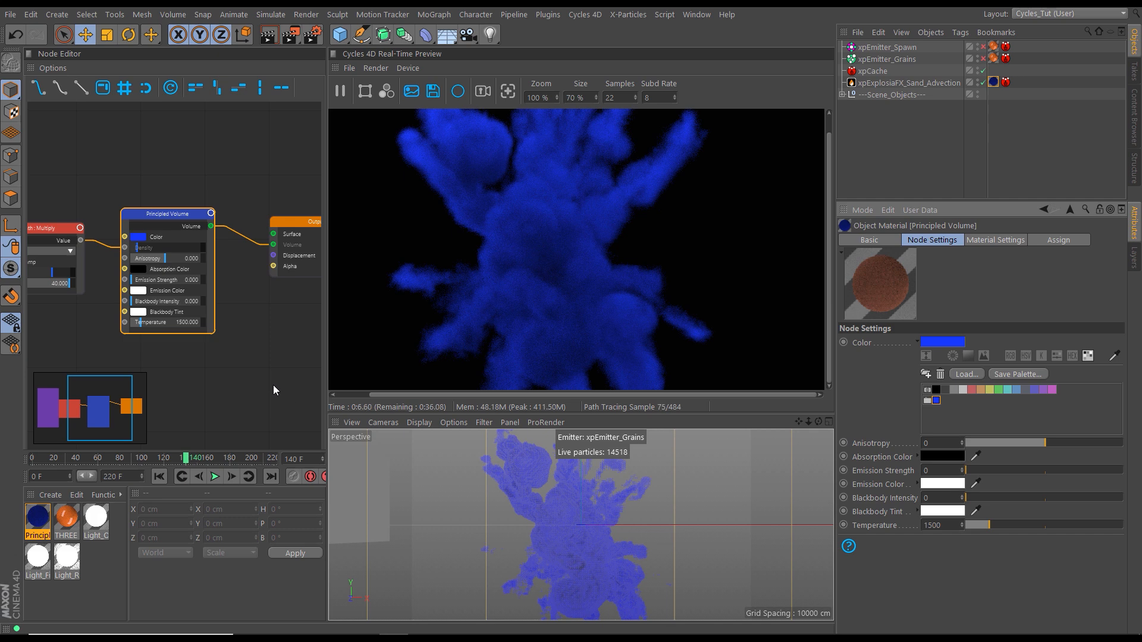
Move the Principled Volume node slightly up and set its Absorption Color by sampling the blue from its Color swatch
left_click_drag(168, 210, 153, 181)
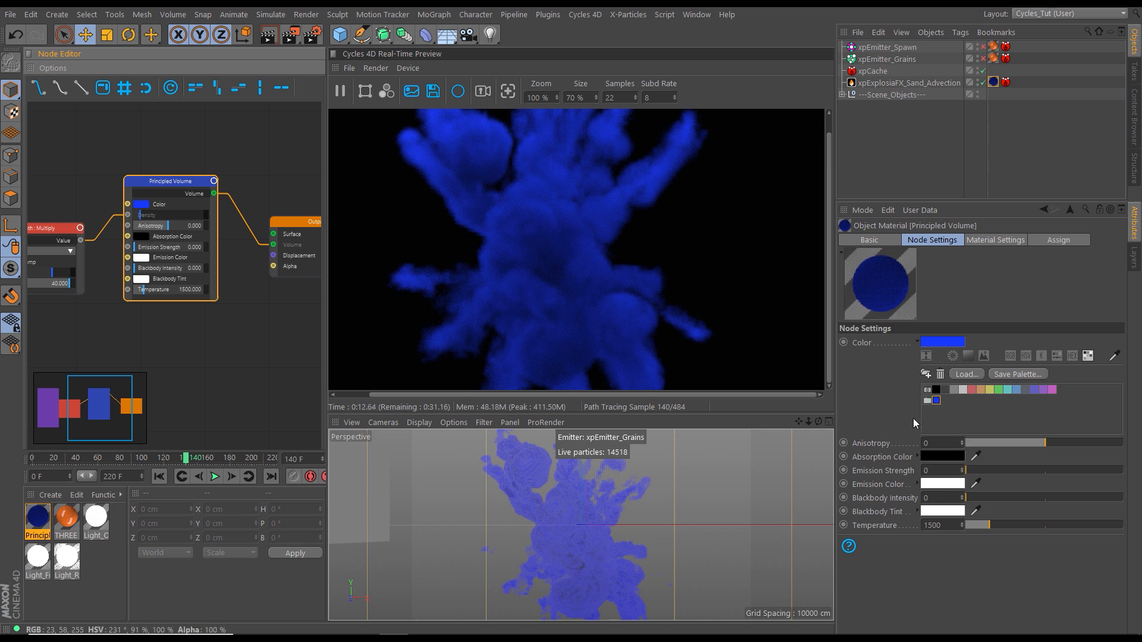
left_click(975, 456)
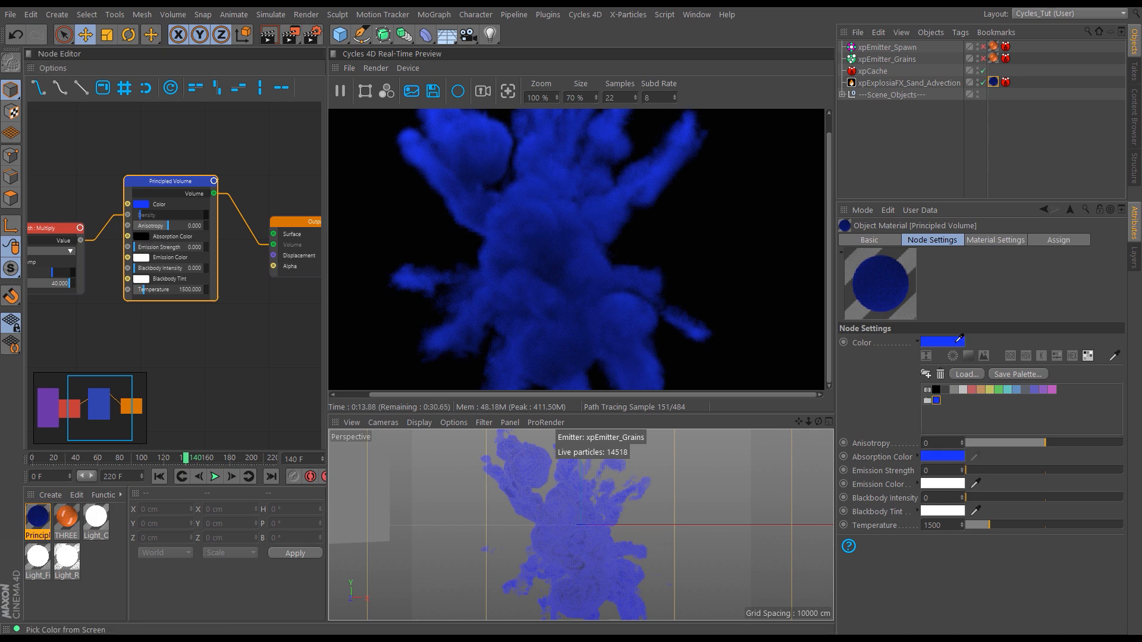
left_click(955, 345)
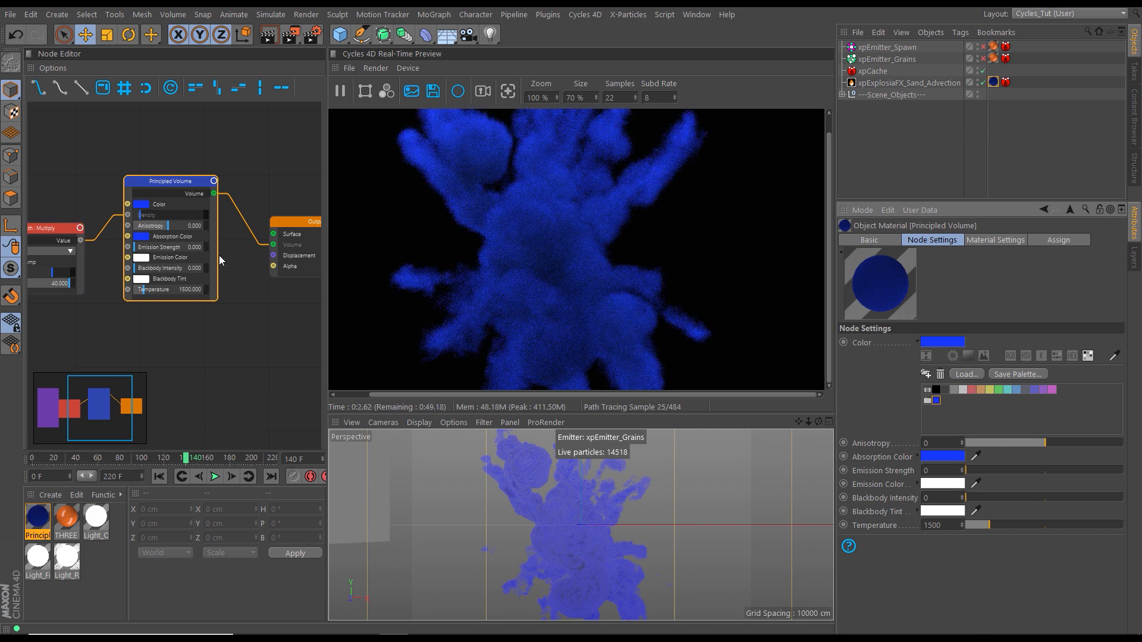
Load the Cycles_Start preset in the render settings
left_click(314, 34)
left_click_drag(553, 28, 349, 49)
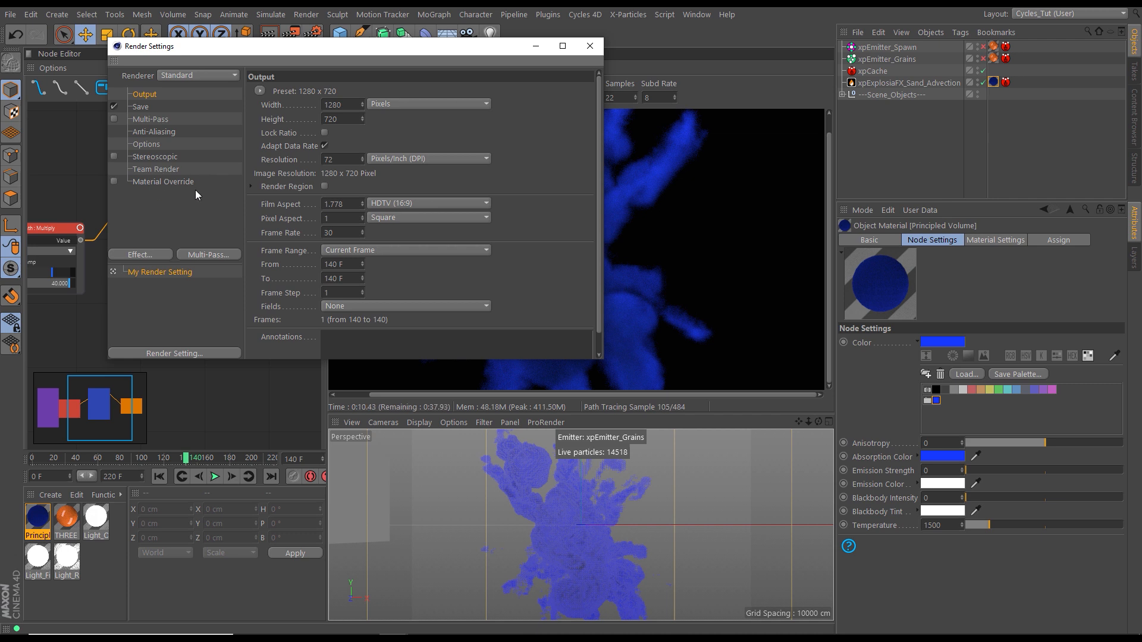
left_click(180, 351)
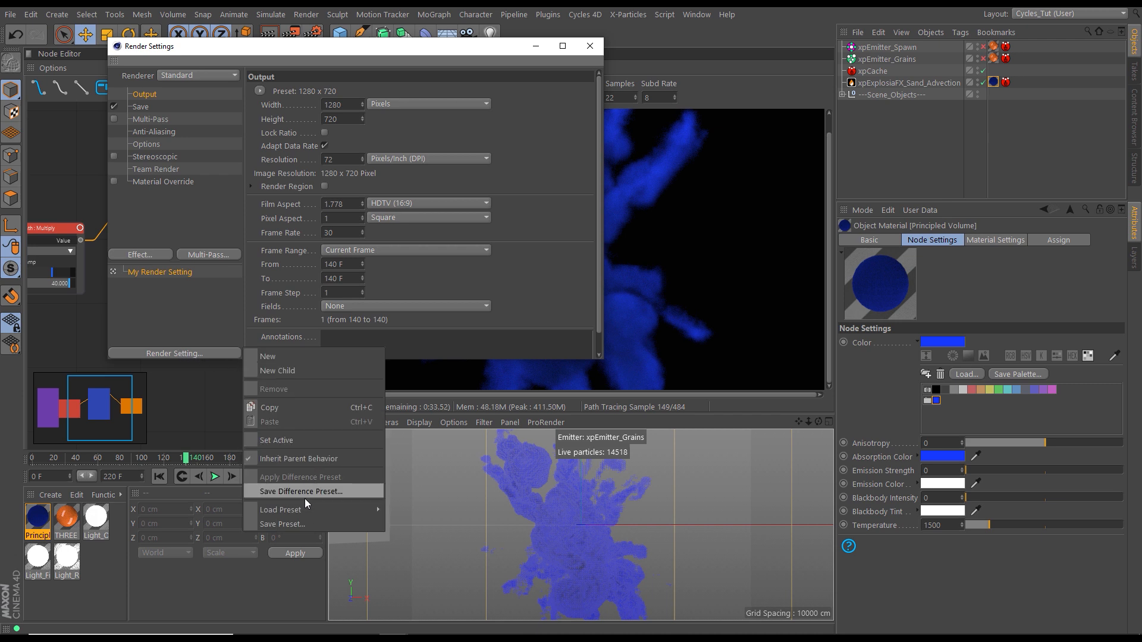
mouse_move(305, 508)
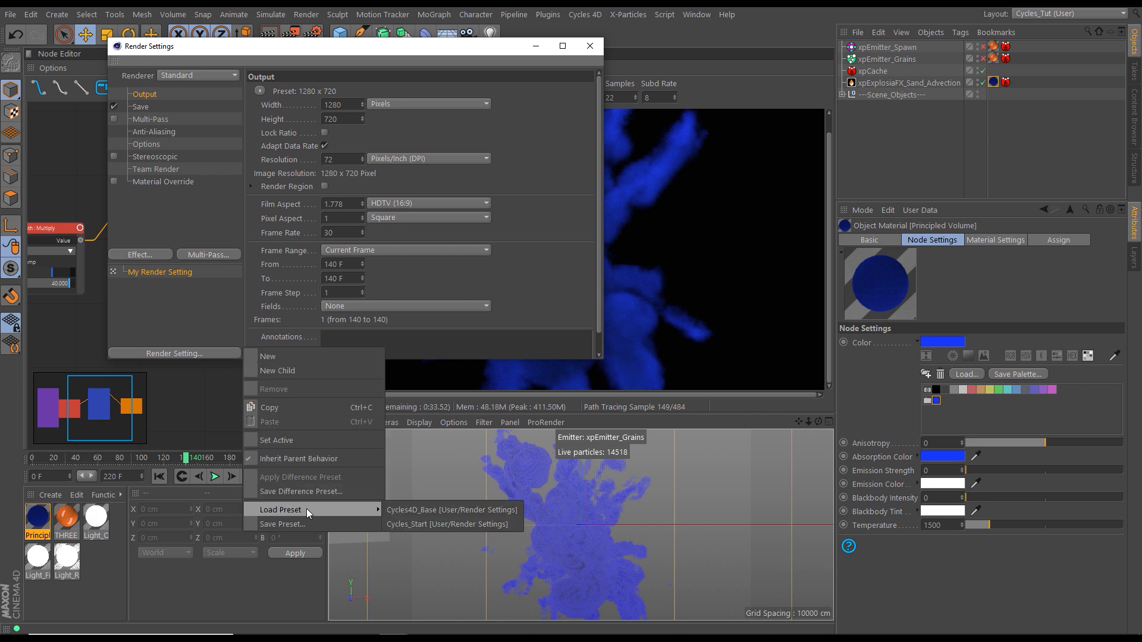
left_click(418, 523)
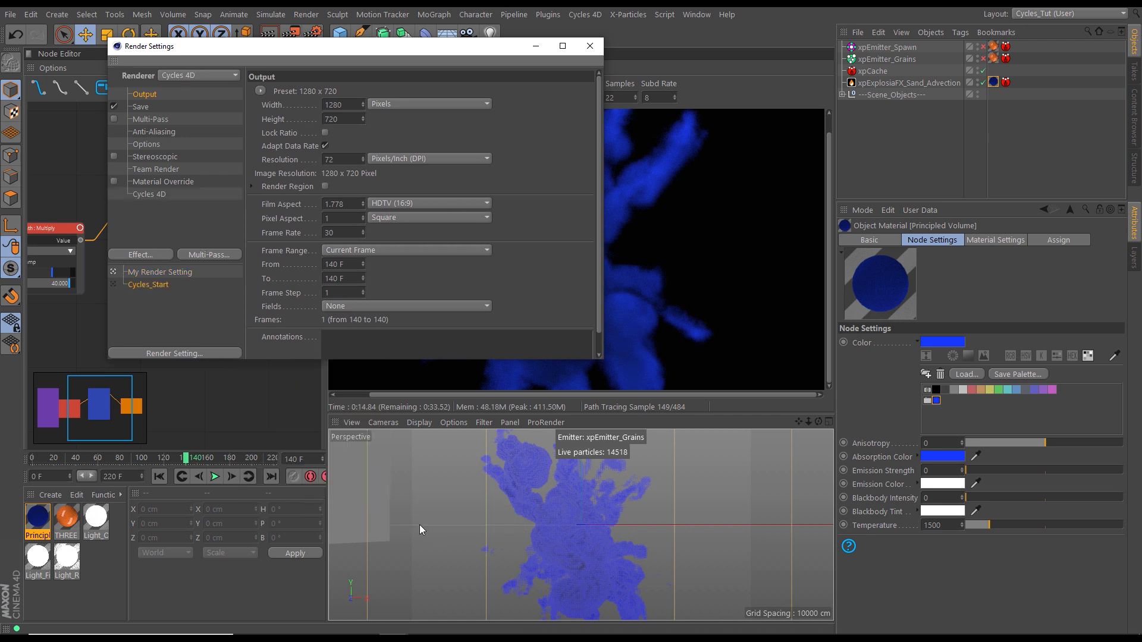
Try 2 for Max Ray Bounces and Volume Depth in the Cycles 4D ray depth settings, and settle on 4 for both
left_click(160, 194)
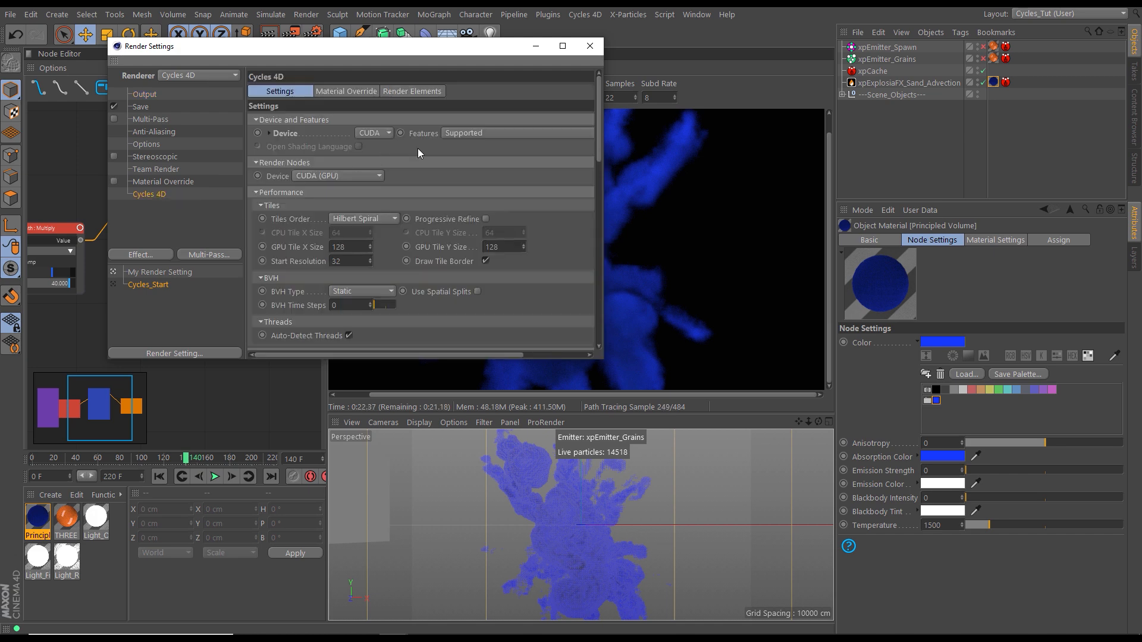
left_click_drag(597, 154, 589, 272)
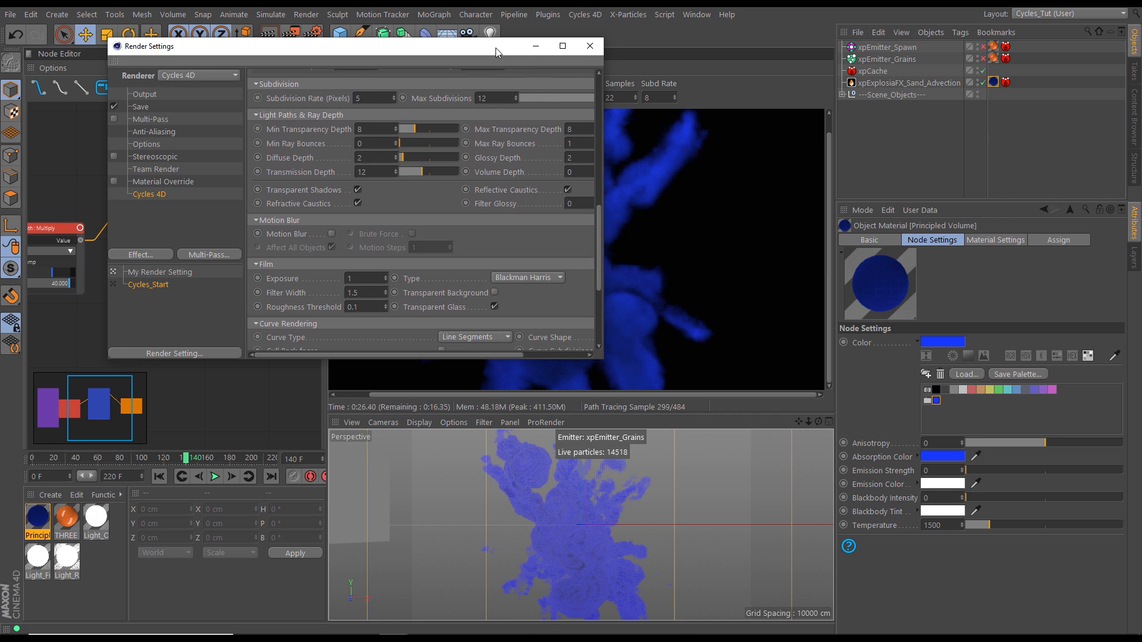
left_click_drag(498, 47, 333, 39)
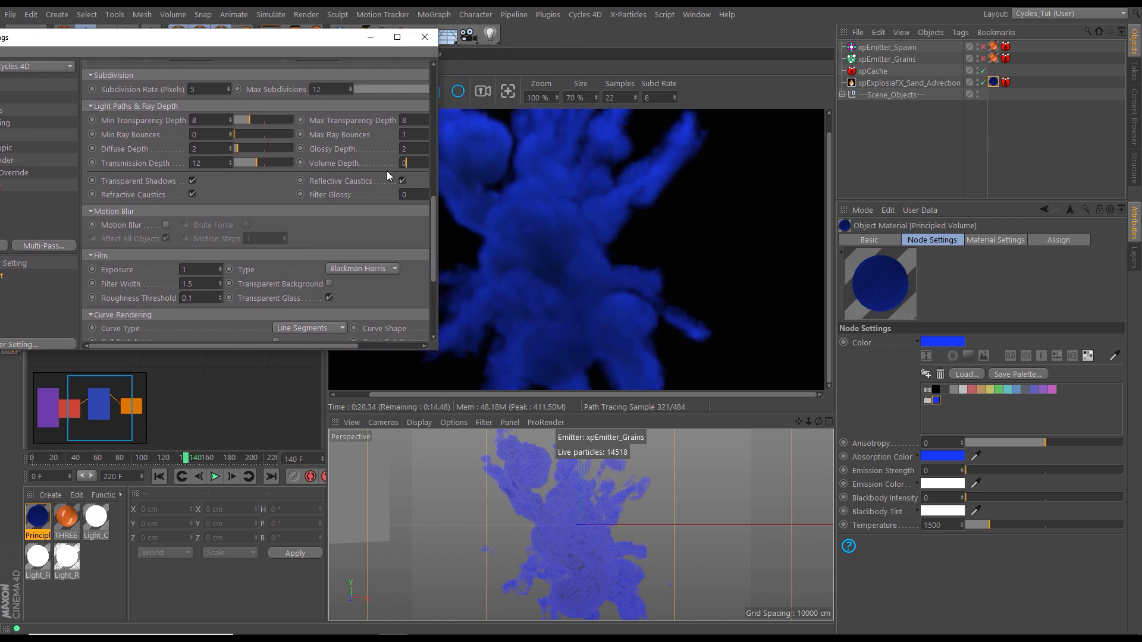
double_click(404, 135)
type("2")
type("2")
key("Return")
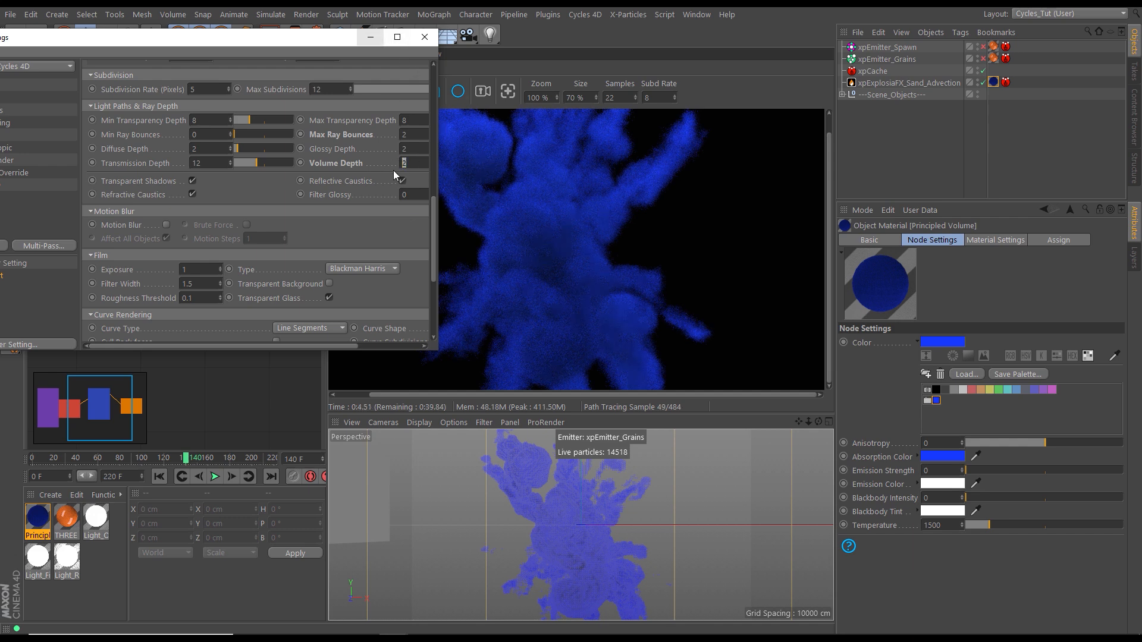
type("4")
key("Return")
left_click(401, 136)
type("4")
key("Return")
left_click(424, 40)
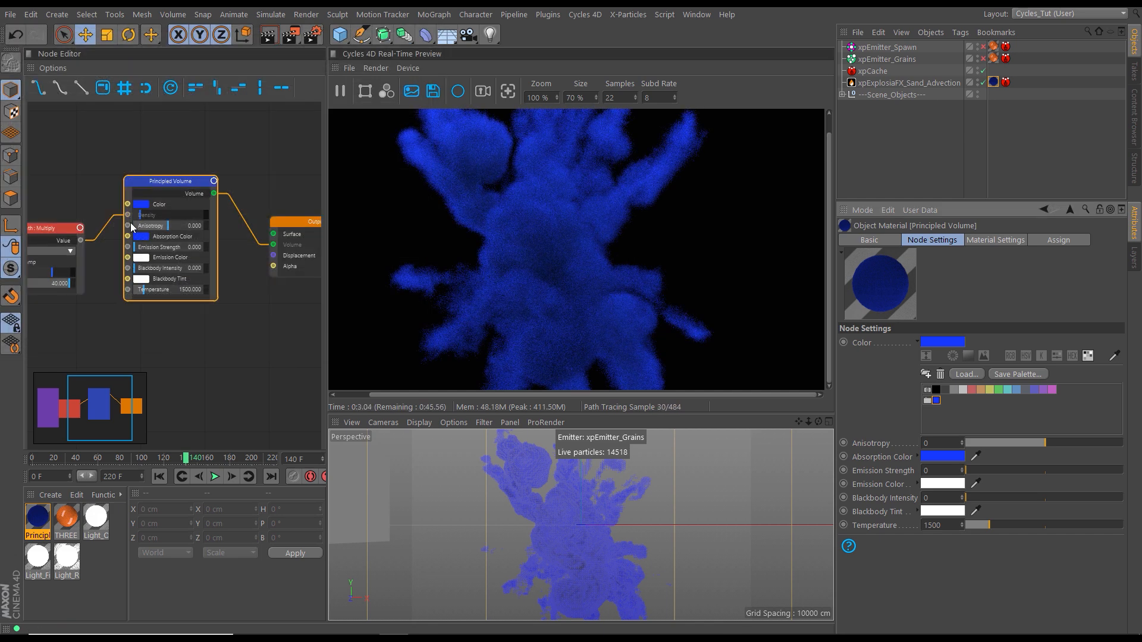
Lower the Principled Volume Color's saturation to about 87% and its value to about 92%, and fine-tune both
left_click(158, 183)
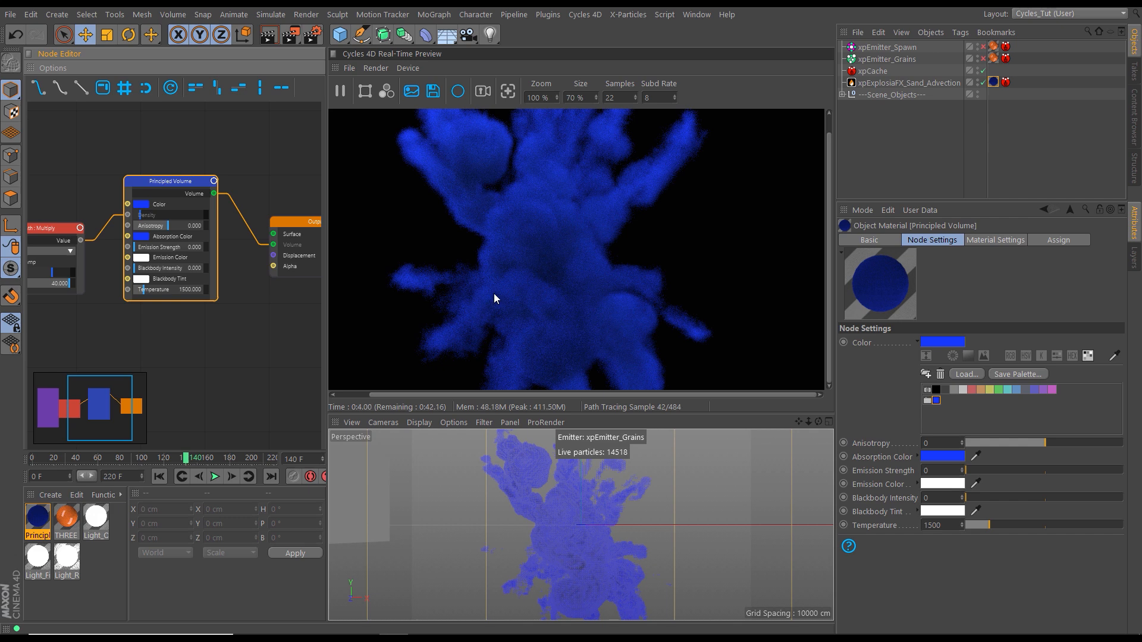
left_click(931, 342)
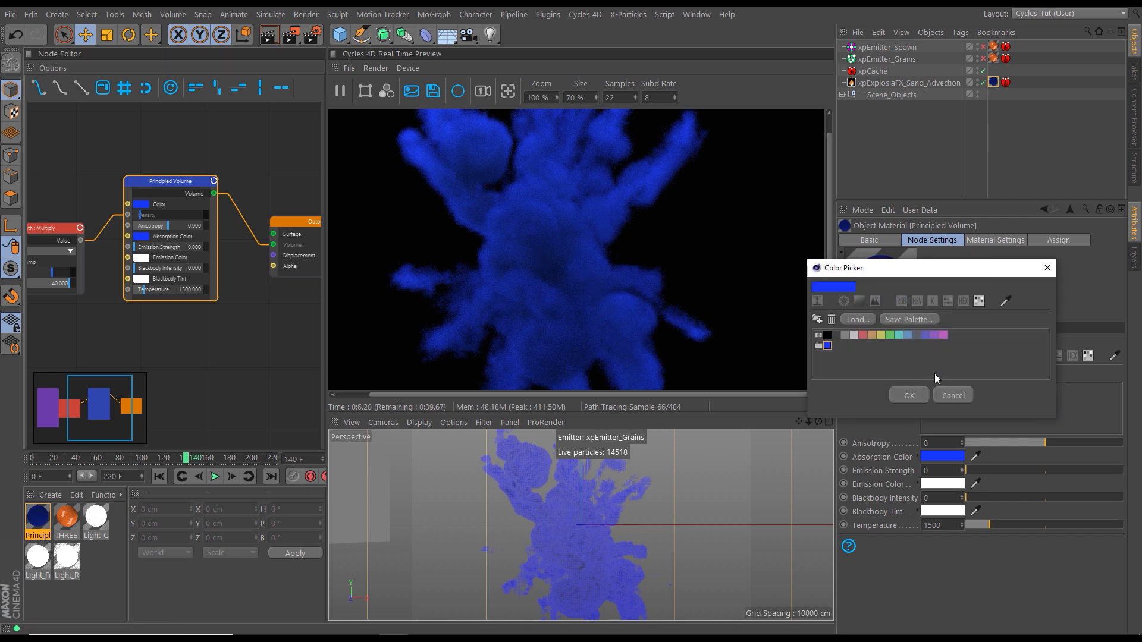
left_click(955, 391)
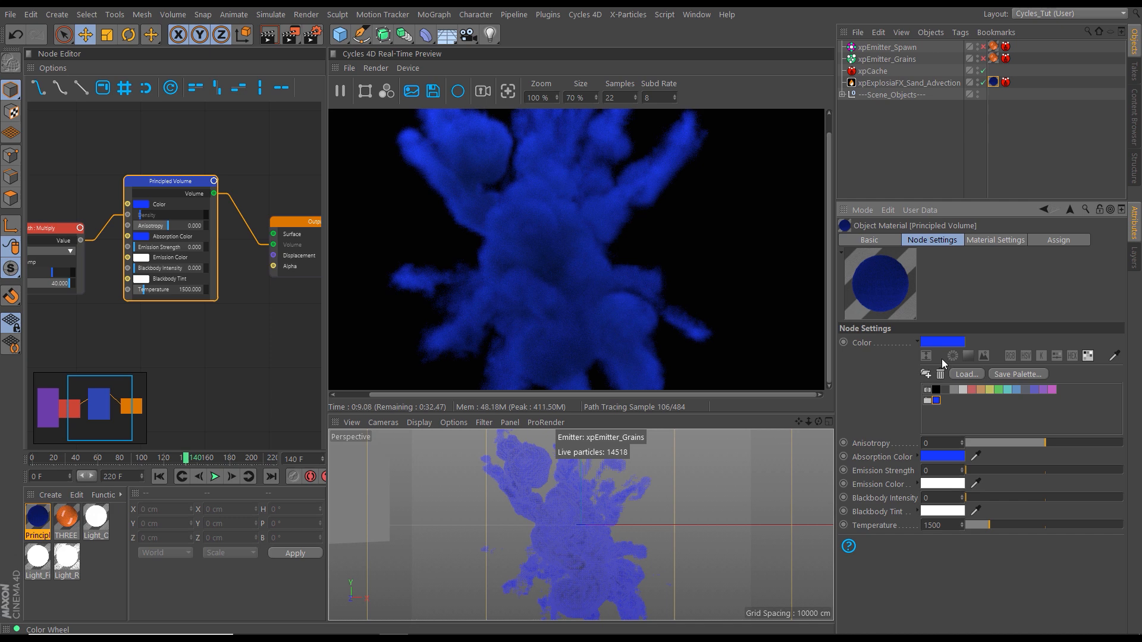
left_click(1024, 356)
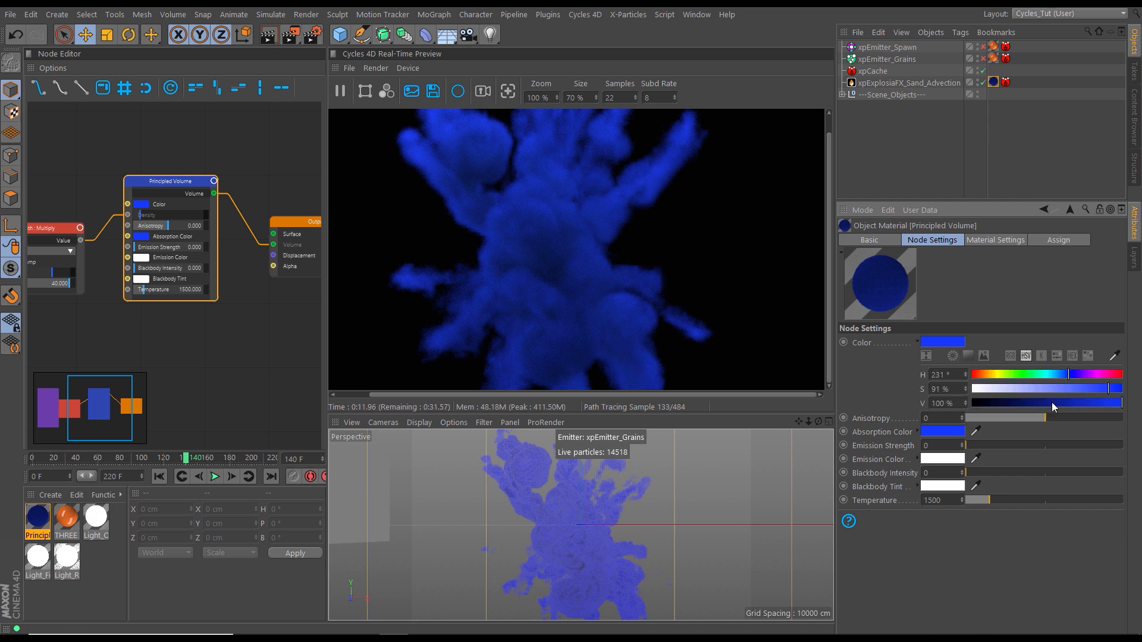
left_click_drag(1093, 389, 1087, 389)
left_click(1101, 389)
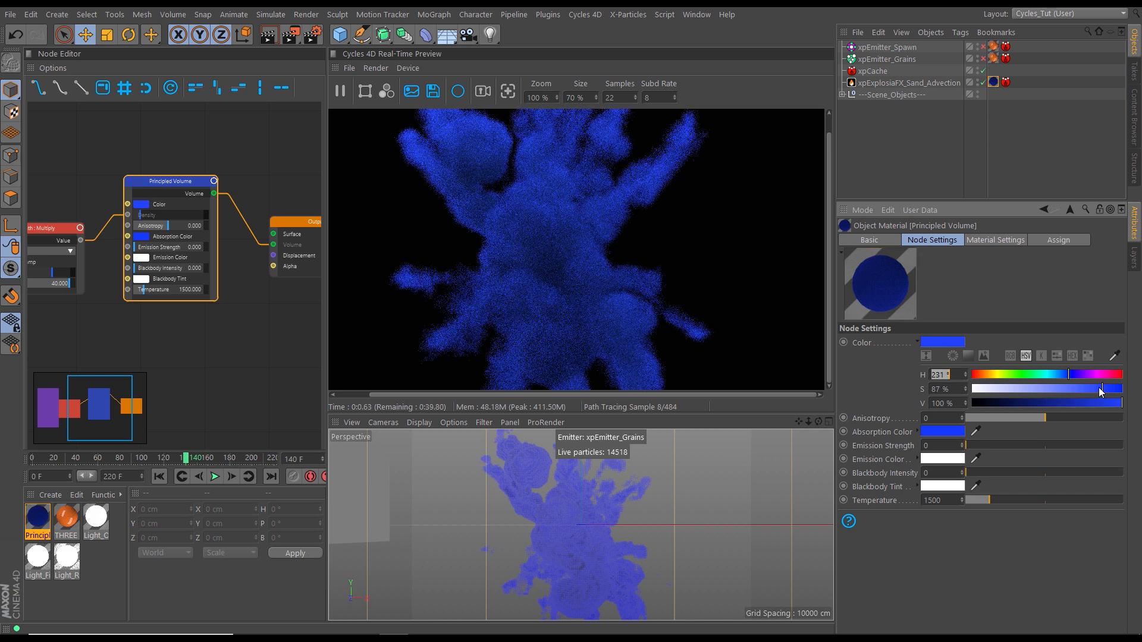
left_click(1109, 404)
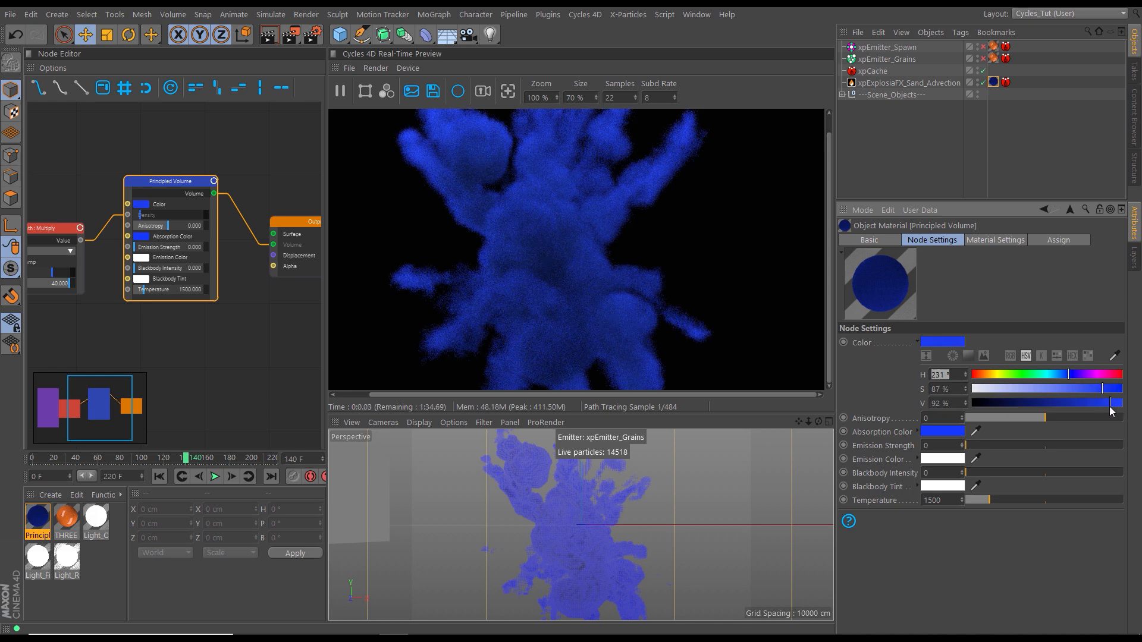
left_click(1099, 390)
left_click(1112, 404)
Move the Math Multiply node closer to the Principled Volume node, try a Value2 of 20, and settle on 30
left_click_drag(52, 227, 73, 222)
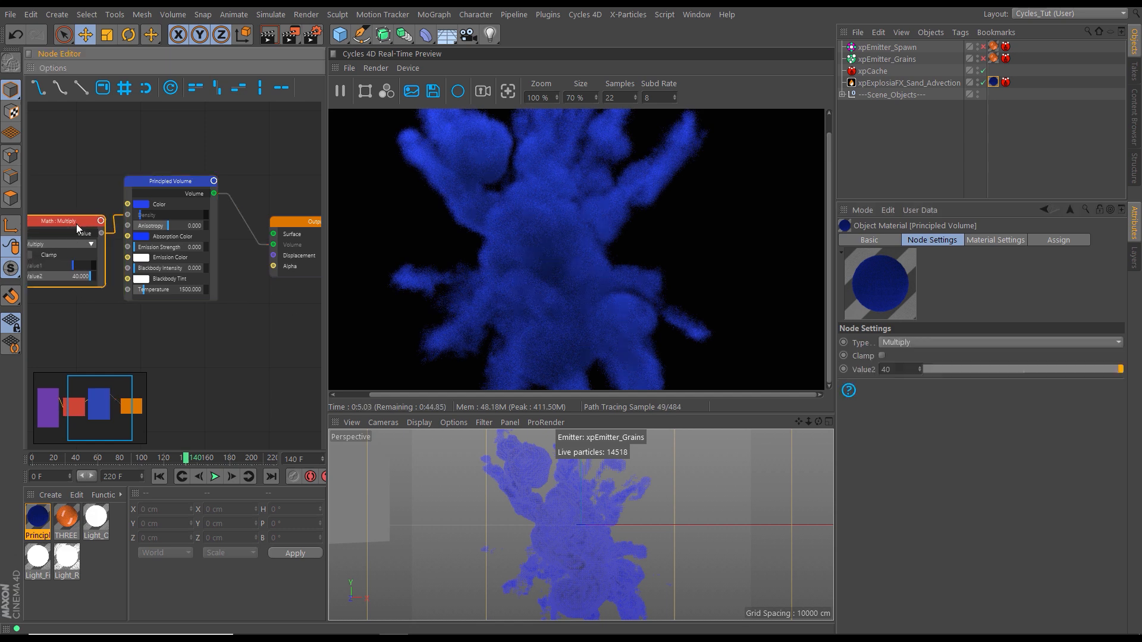
double_click(876, 372)
type("20")
key("Return")
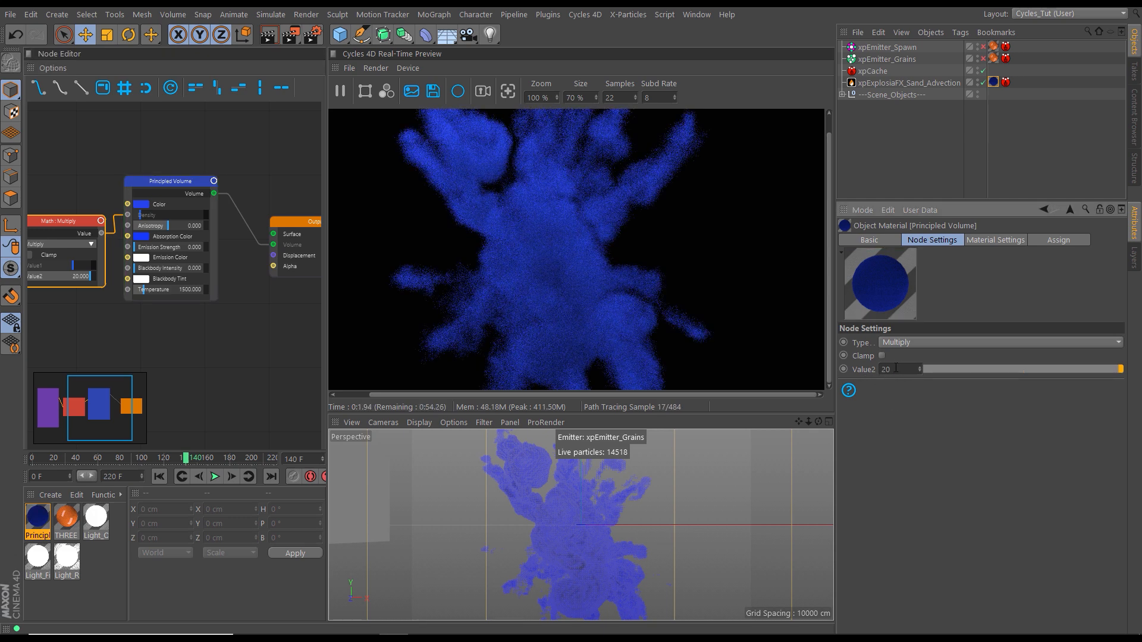
type("30")
key("Return")
Set the real-time preview's render size to 50%
double_click(574, 98)
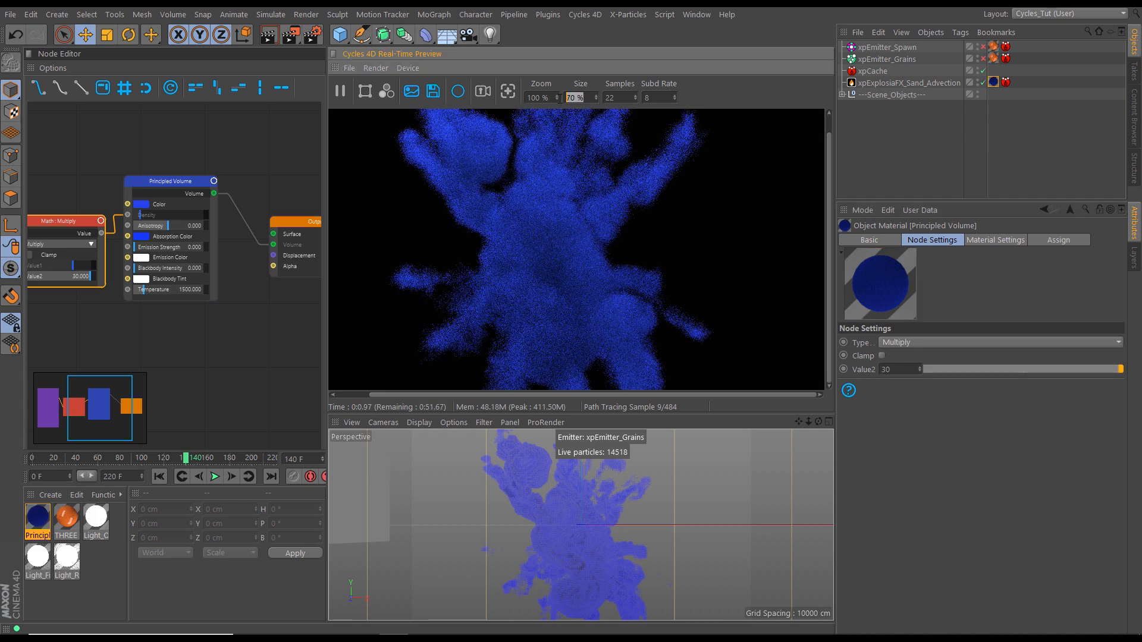
type("50")
key("Return")
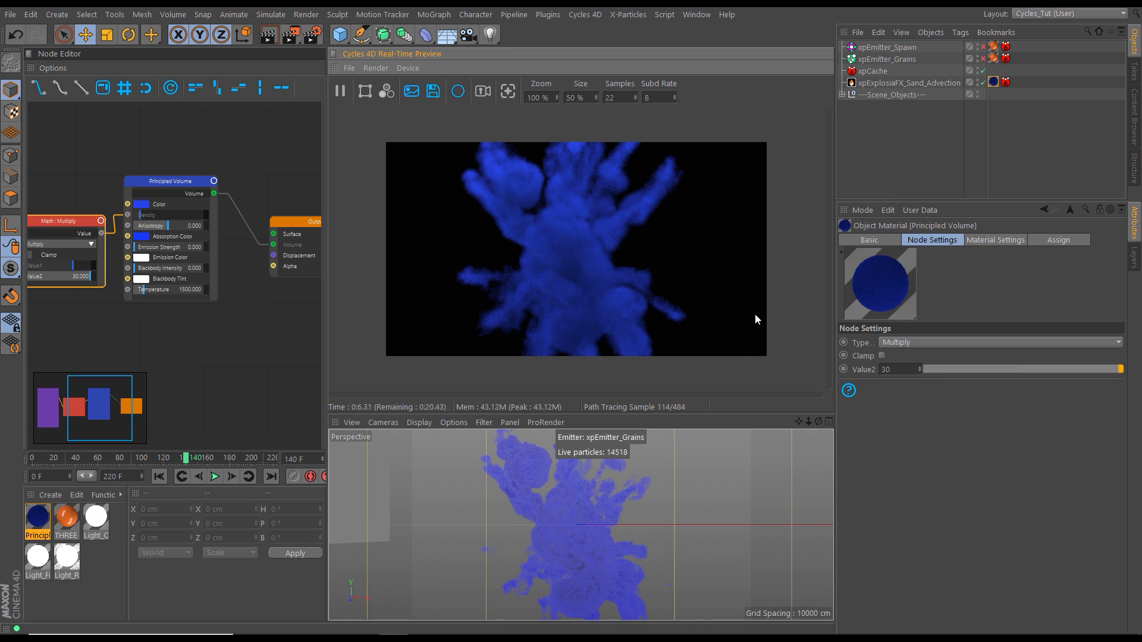
Enable the xpEmitter_Grains emitter in the scene
left_click(982, 58)
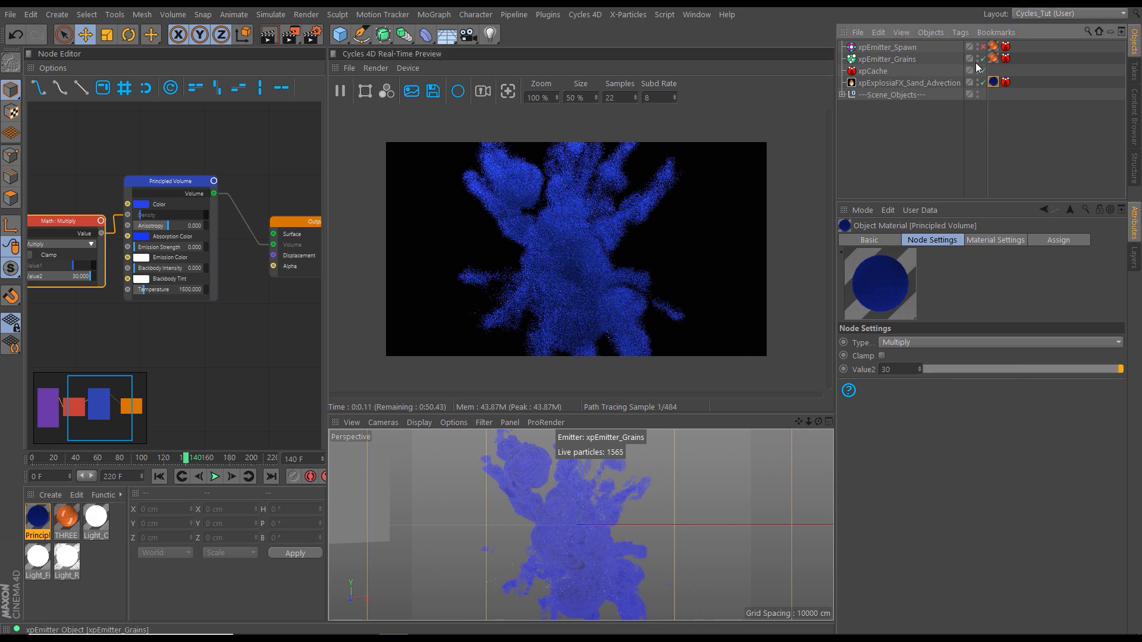
Play the animation from the start and stop it at frame 110 to check the grains and smoke together
left_click(159, 476)
left_click(214, 476)
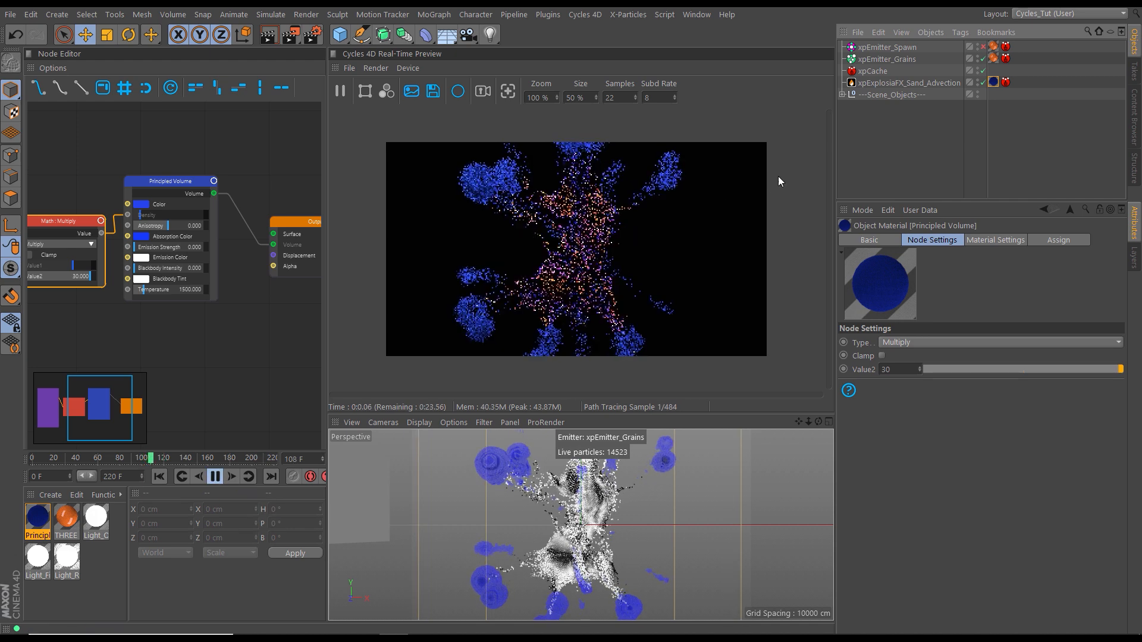
left_click(216, 477)
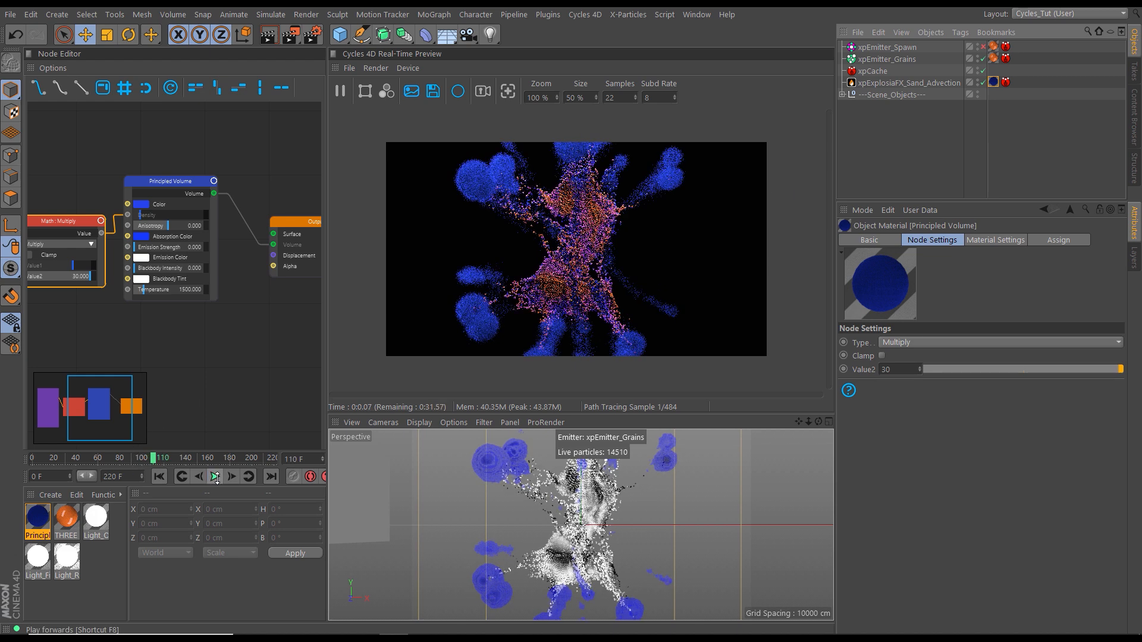
Set the display mode of xpExplosiaFX_Sand_Advection to Off and play the animation on to frame 130
left_click(880, 82)
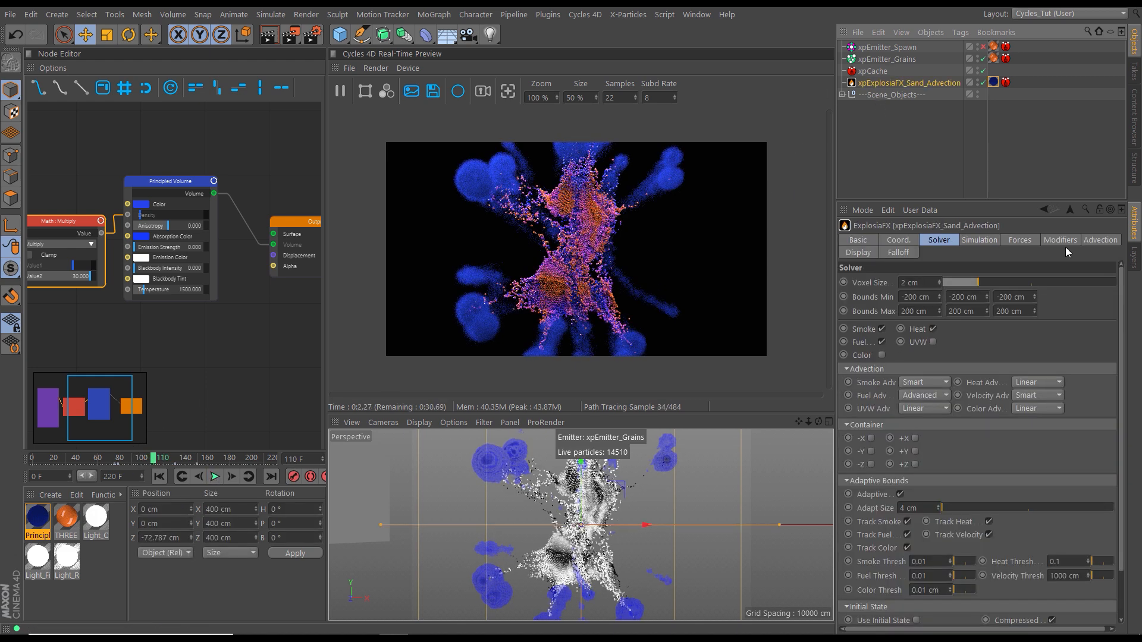
left_click(852, 253)
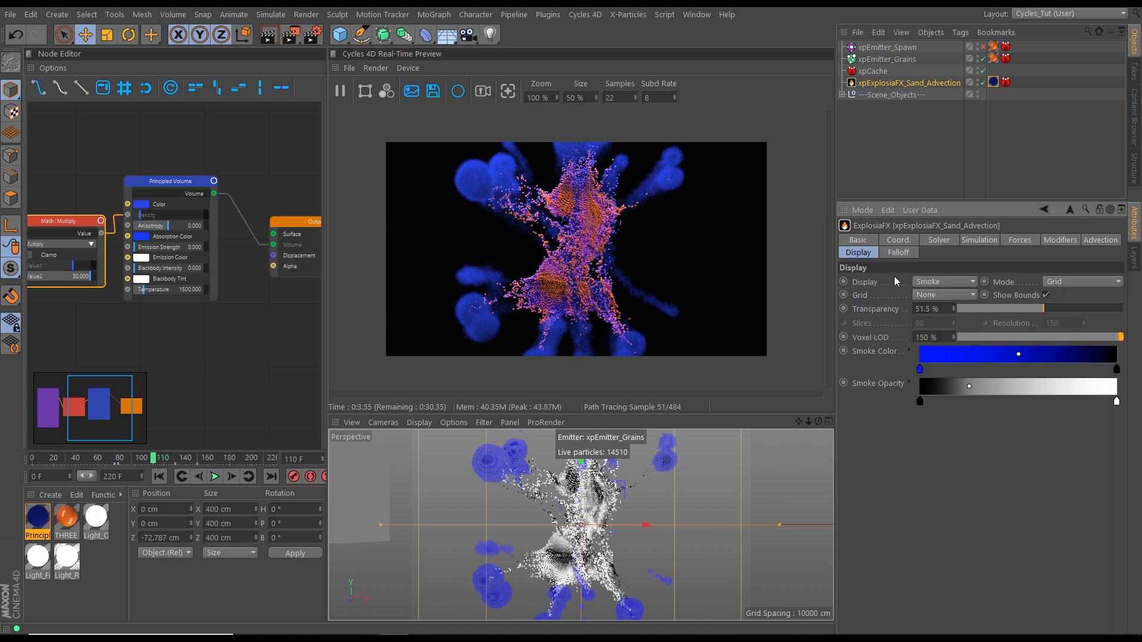
left_click(1050, 281)
left_click(1053, 294)
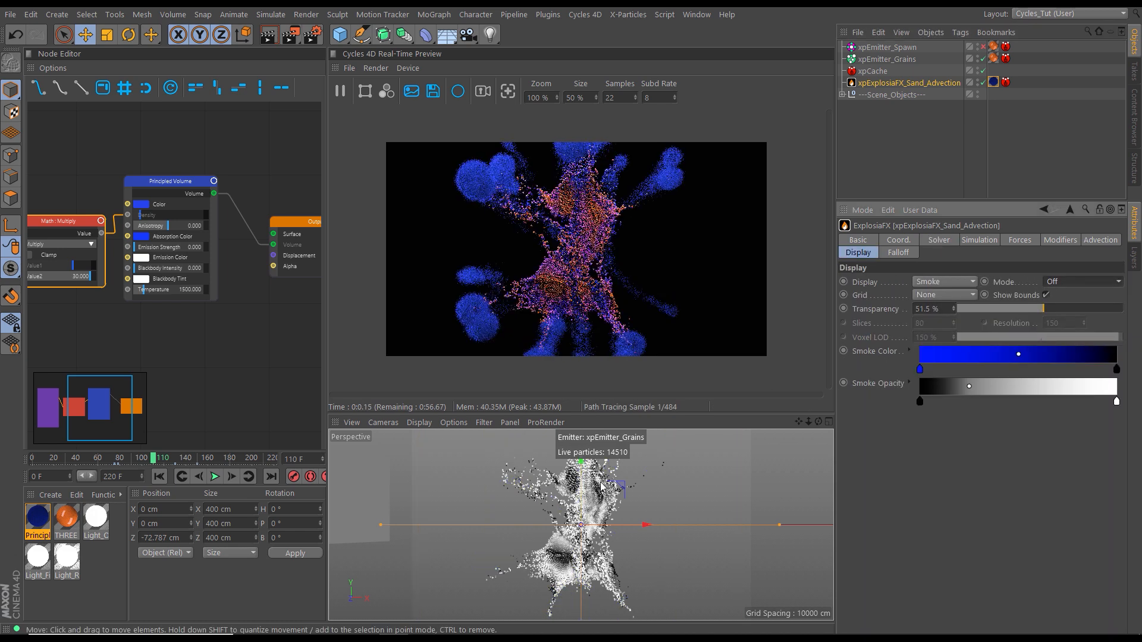
left_click(214, 477)
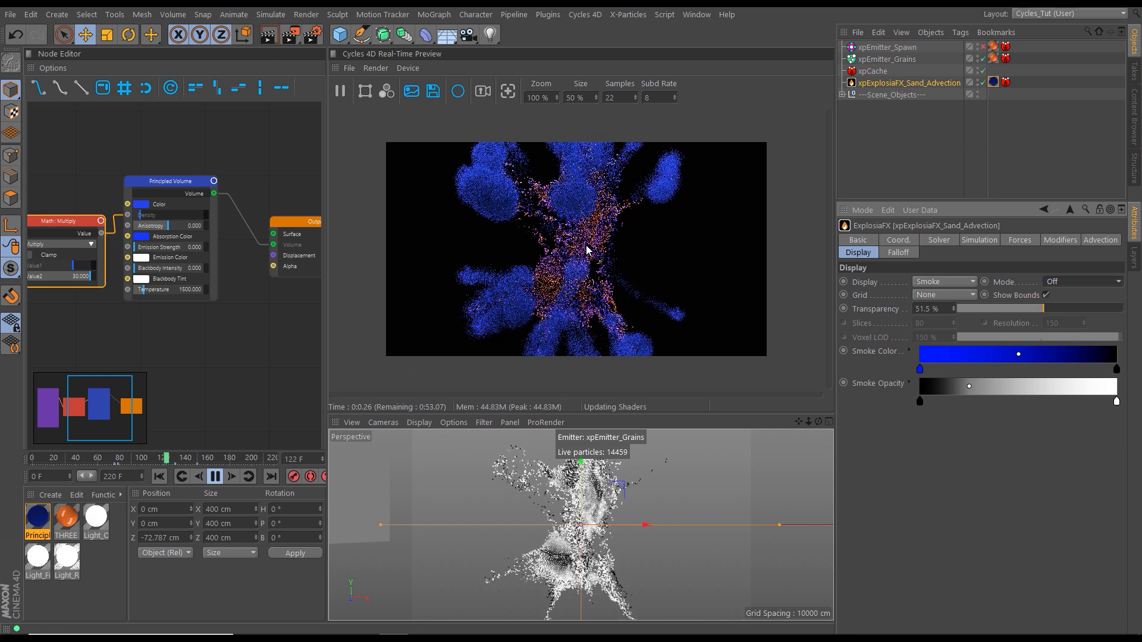
left_click(216, 477)
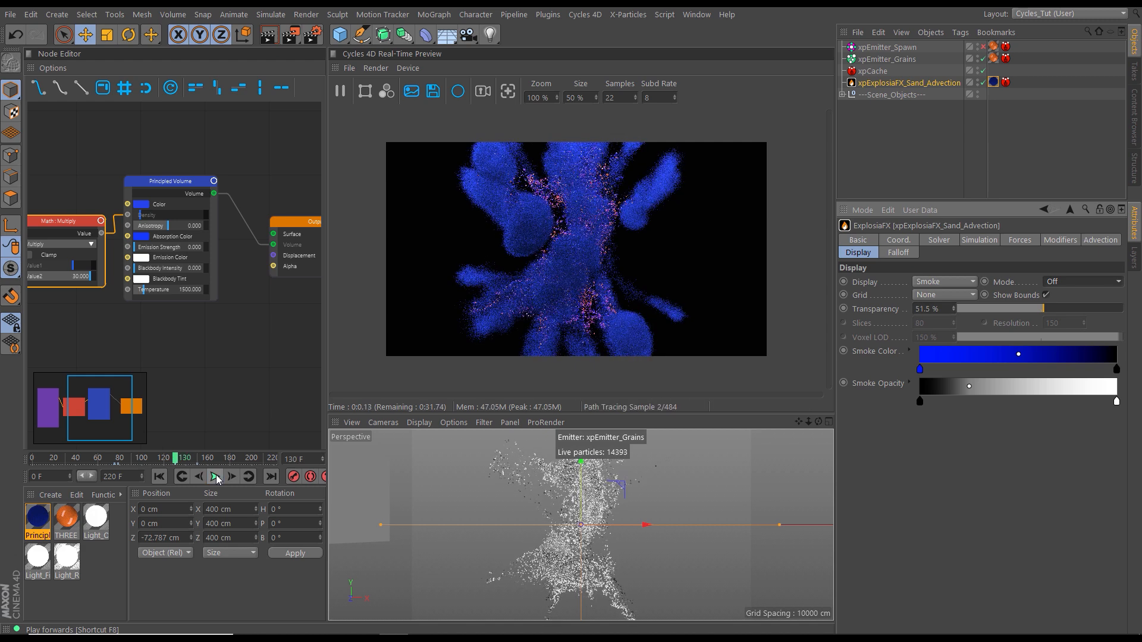
Enable the xpEmitter_Spawn emitter, play on to frame 134, and check the later frames up to 172
left_click(982, 47)
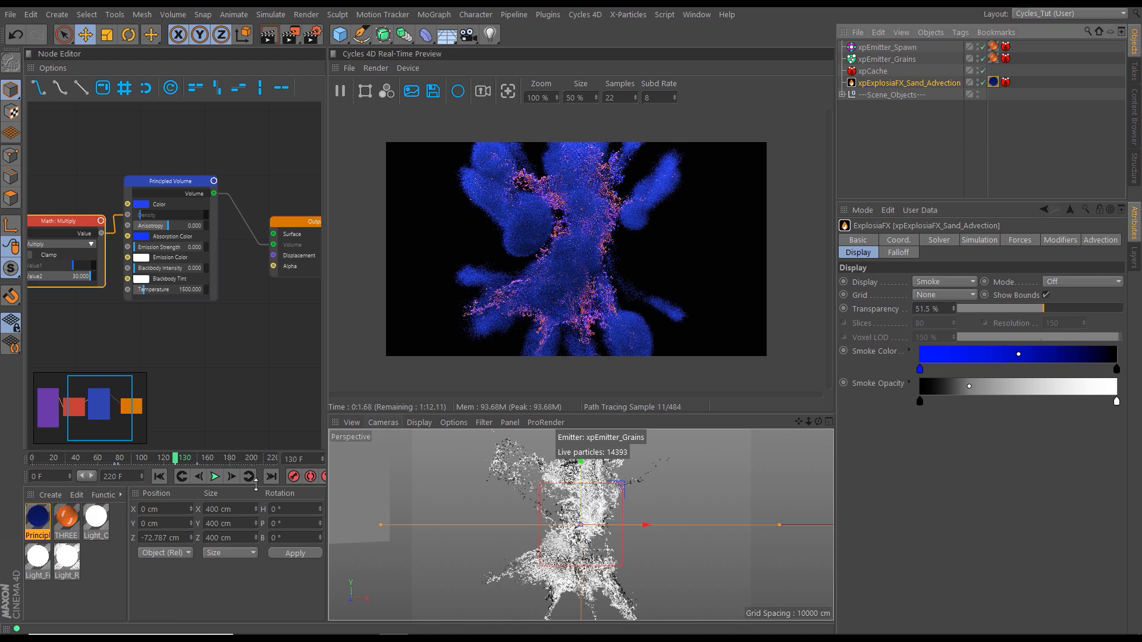
left_click(215, 477)
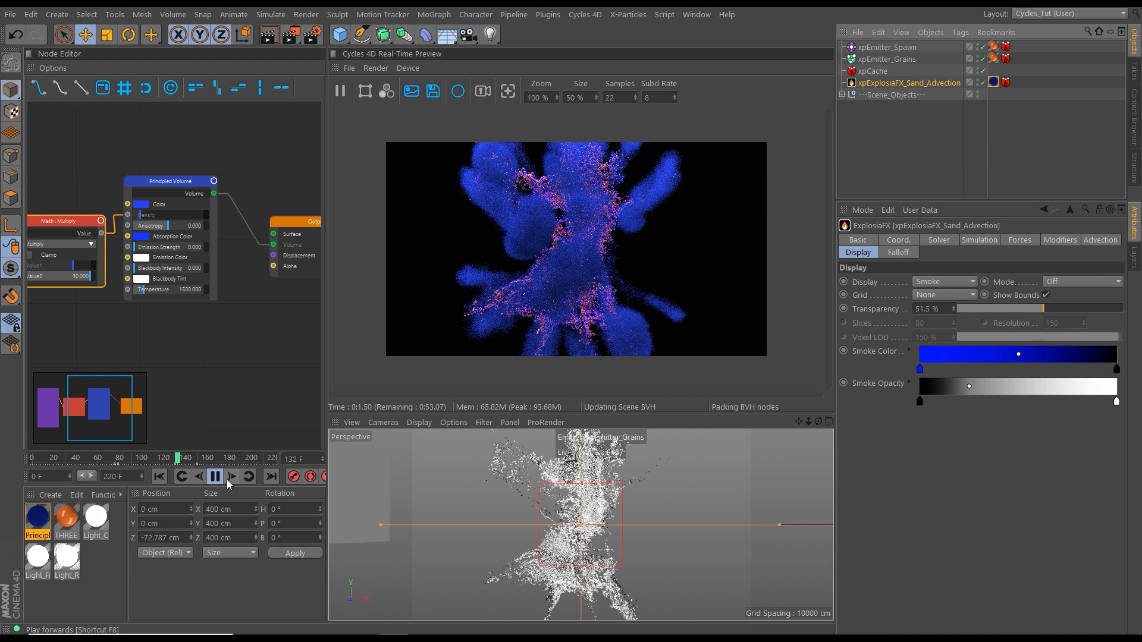
left_click(213, 479)
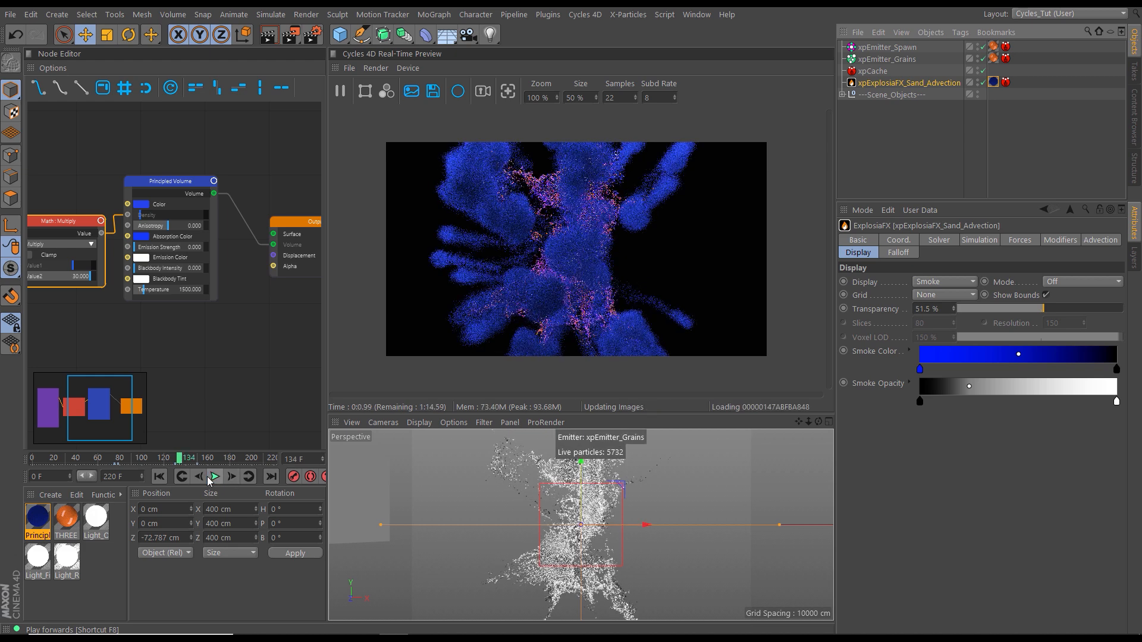
left_click(208, 460)
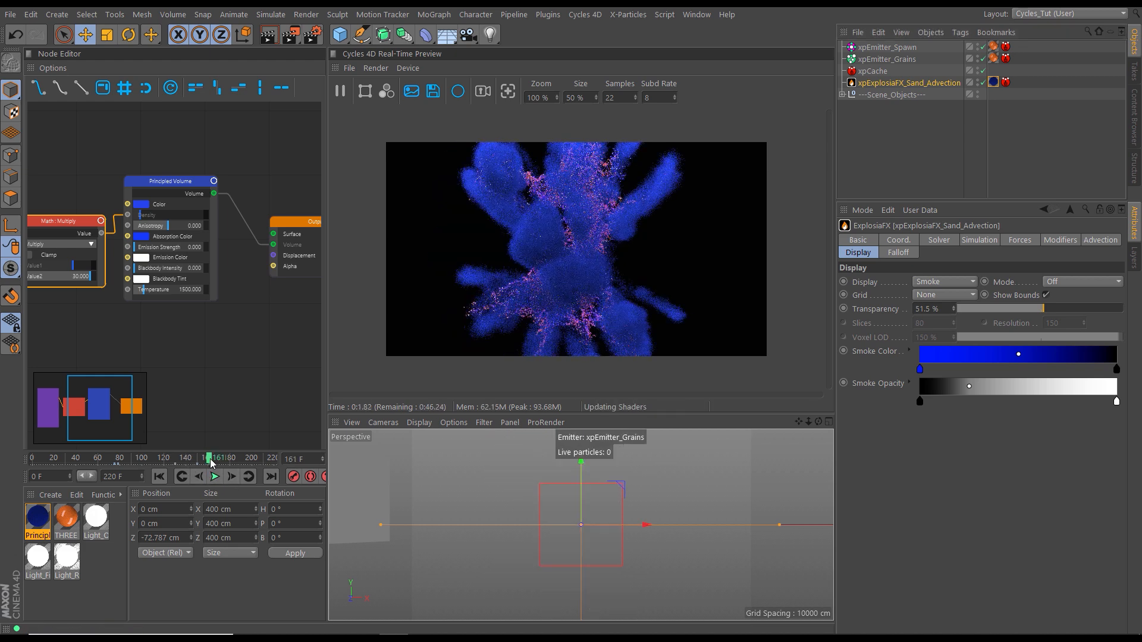
left_click(224, 463)
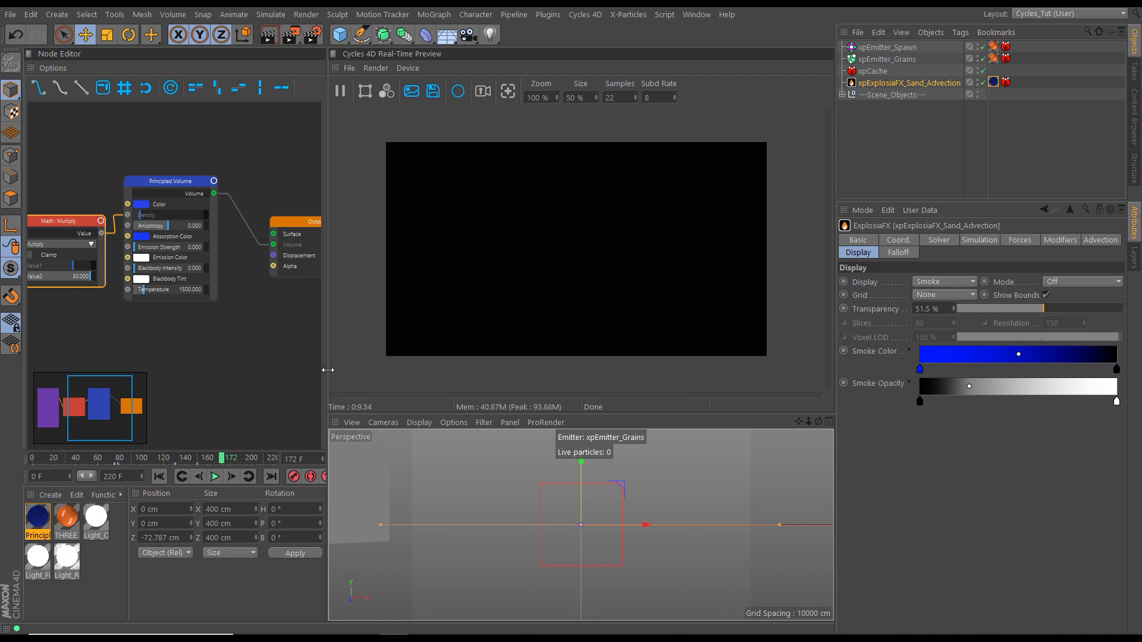
Enlarge the real-time preview area in both directions and set its render size to 70%
left_click_drag(326, 371, 291, 377)
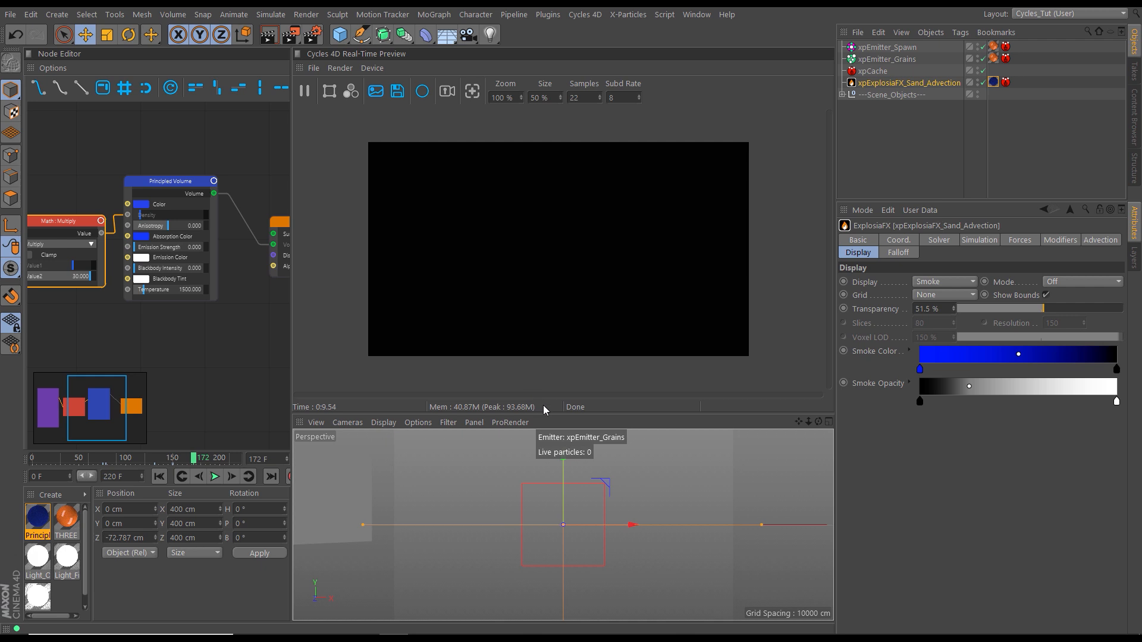
left_click_drag(544, 414, 543, 474)
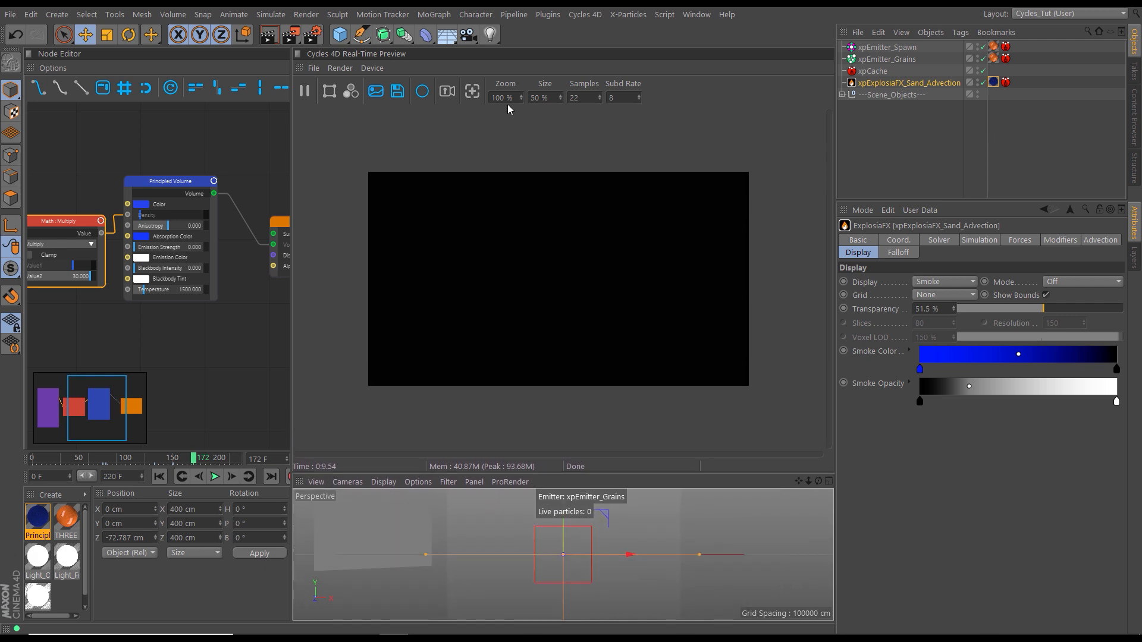
left_click(553, 99)
type("70")
key("Return")
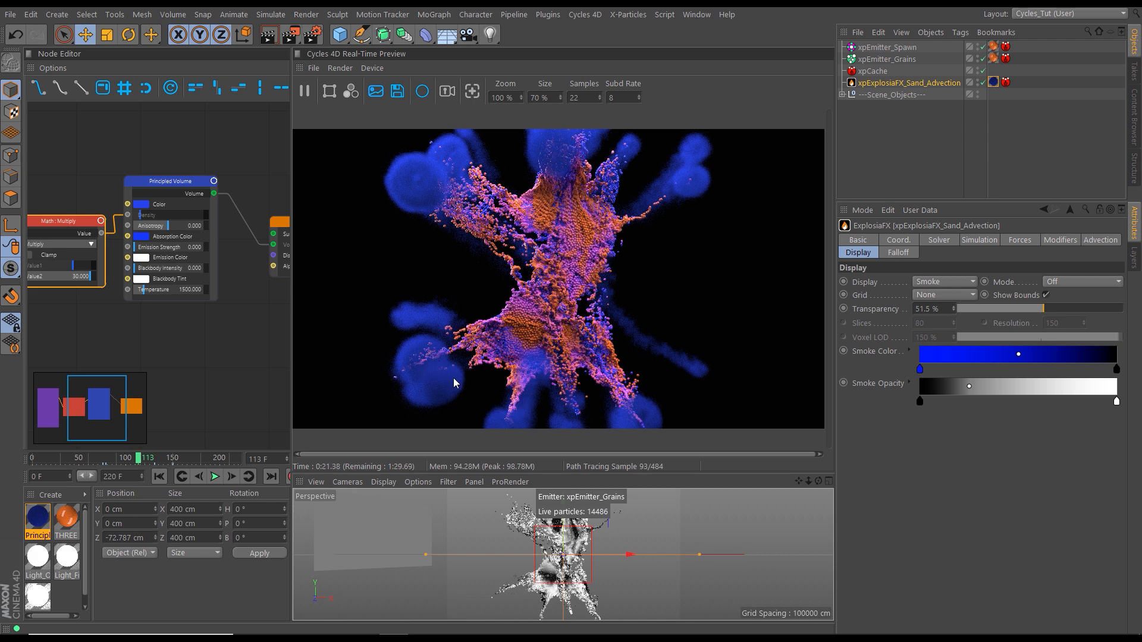
Pause the preview, try a Value2 of 40 on the Math Multiply node, resume rendering, and settle on 50
left_click(306, 92)
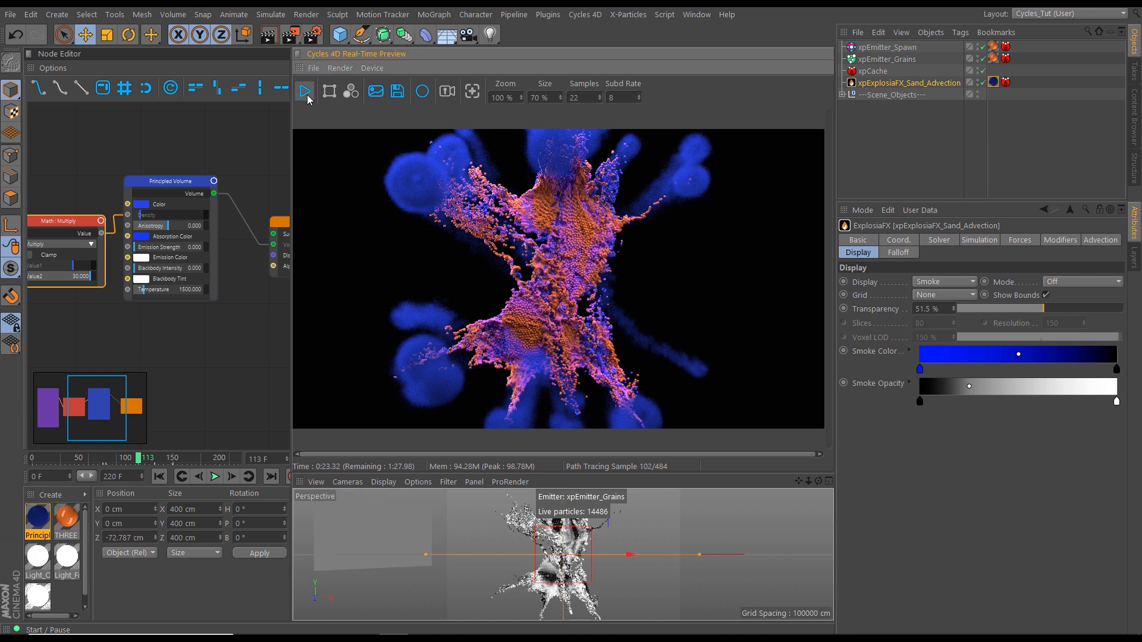
left_click(60, 226)
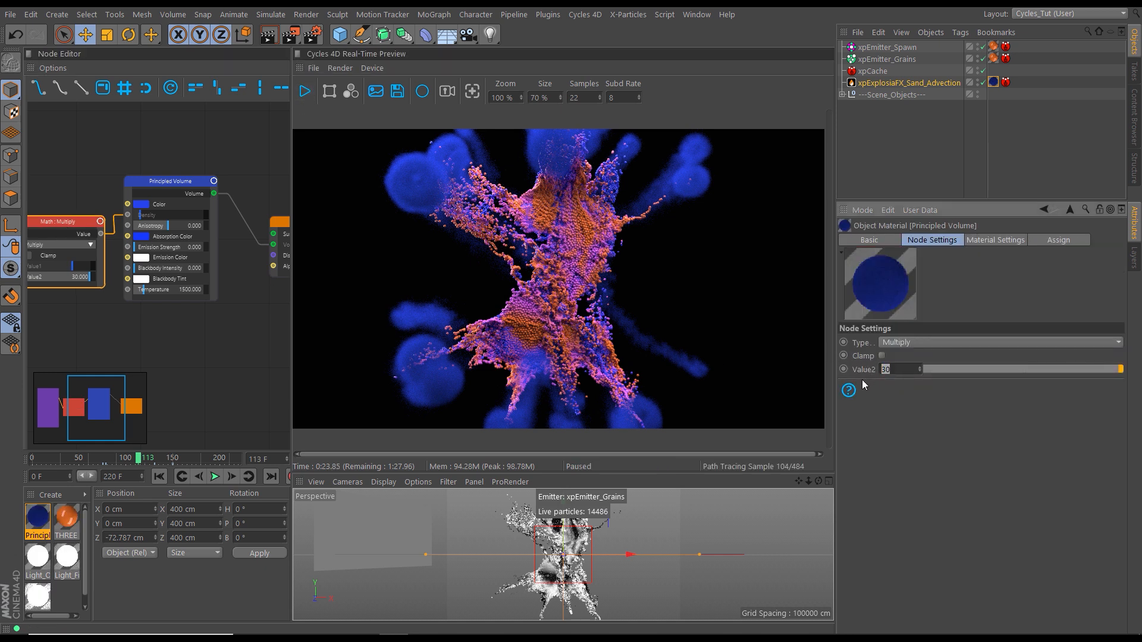
type("40")
key("Return")
left_click(304, 91)
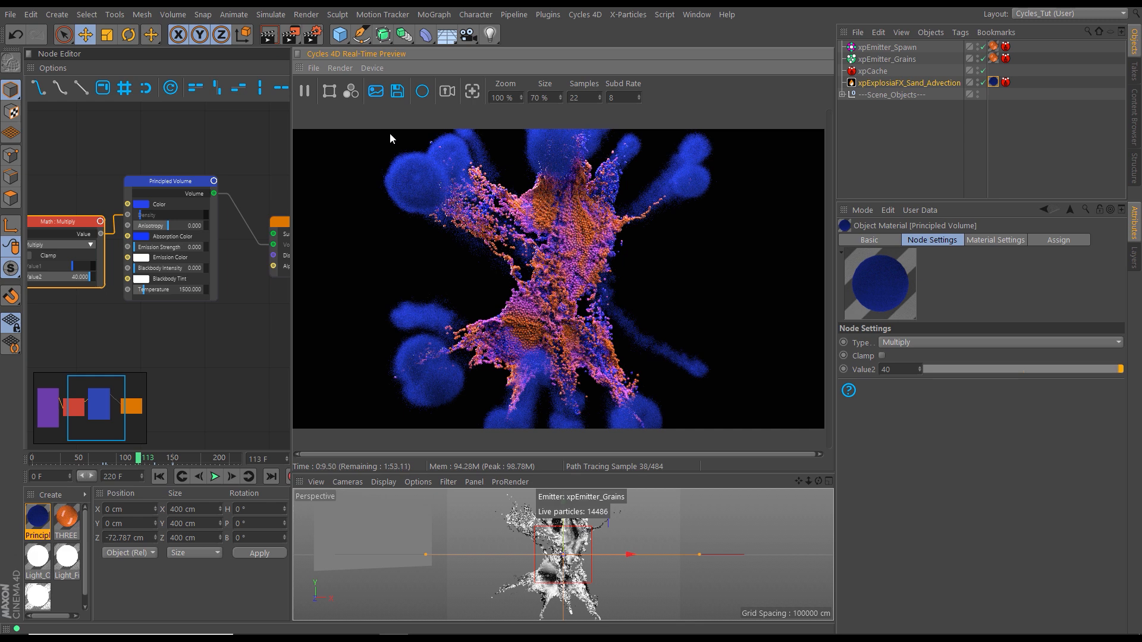
left_click(874, 369)
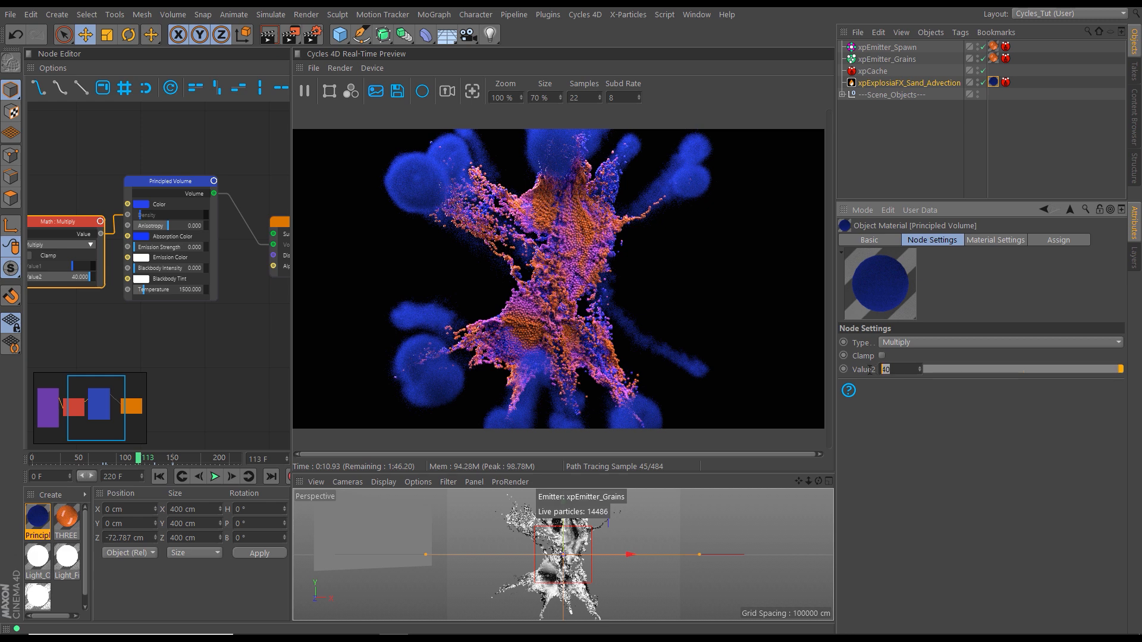
type("50")
key("Return")
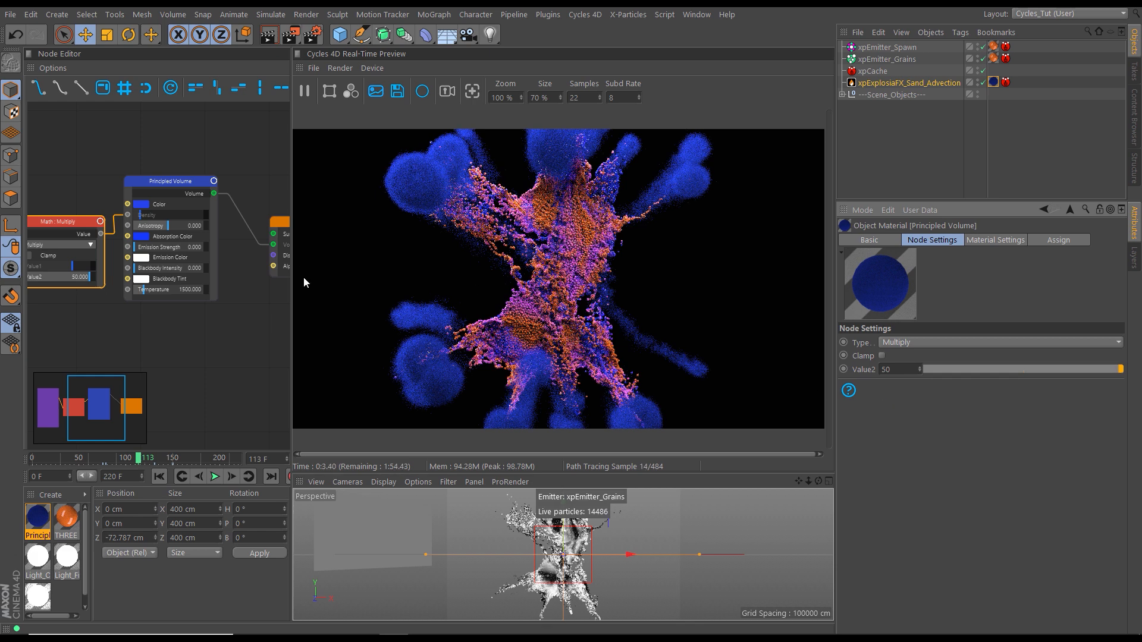
Lower the Principled Volume Color's saturation to 78% and the Absorption Color's saturation to 74%
left_click(180, 195)
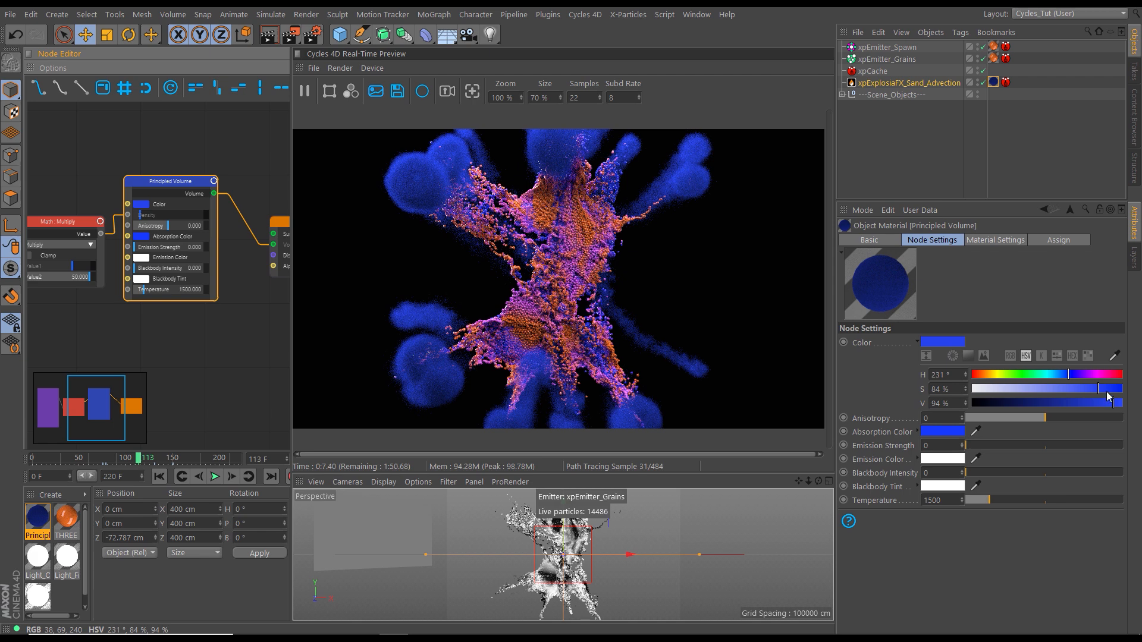
left_click(953, 348)
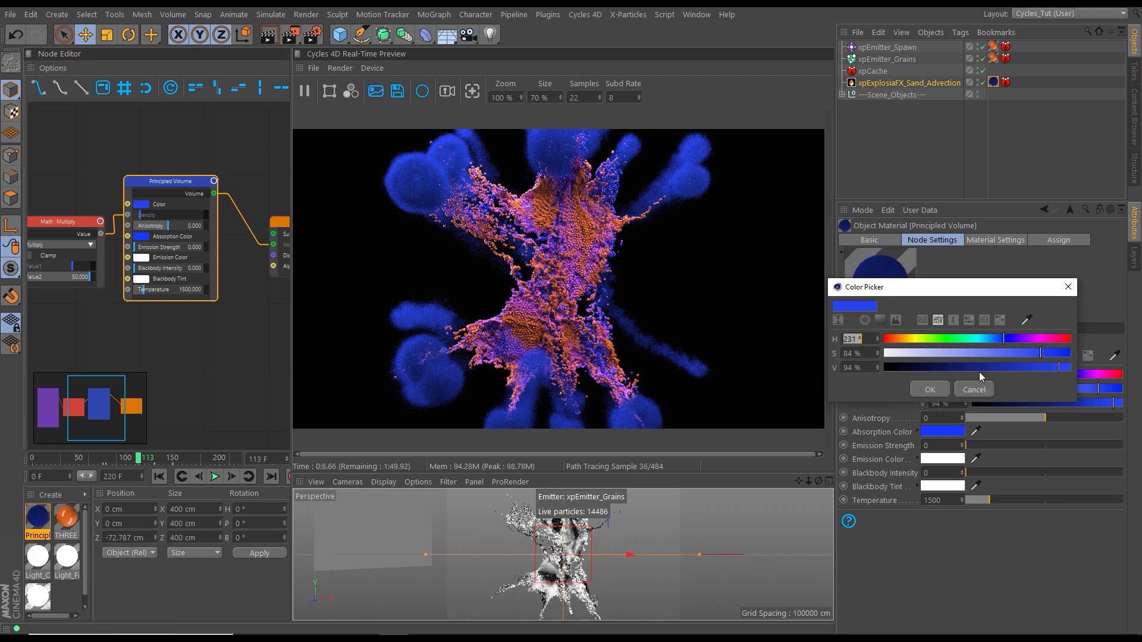
left_click(981, 391)
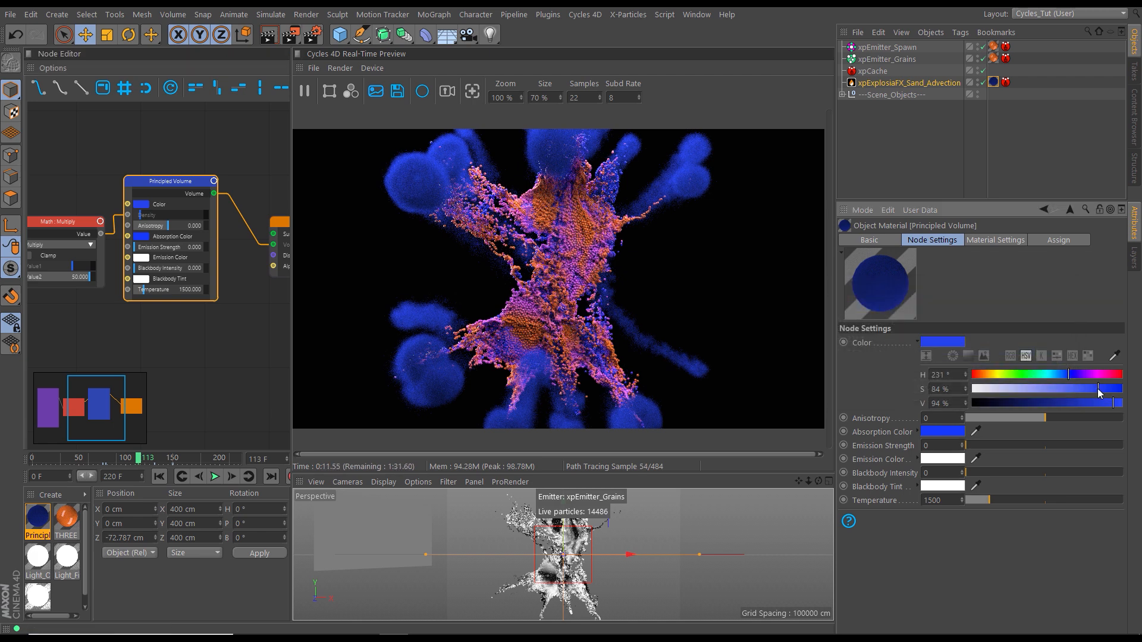
left_click_drag(1097, 394, 1089, 394)
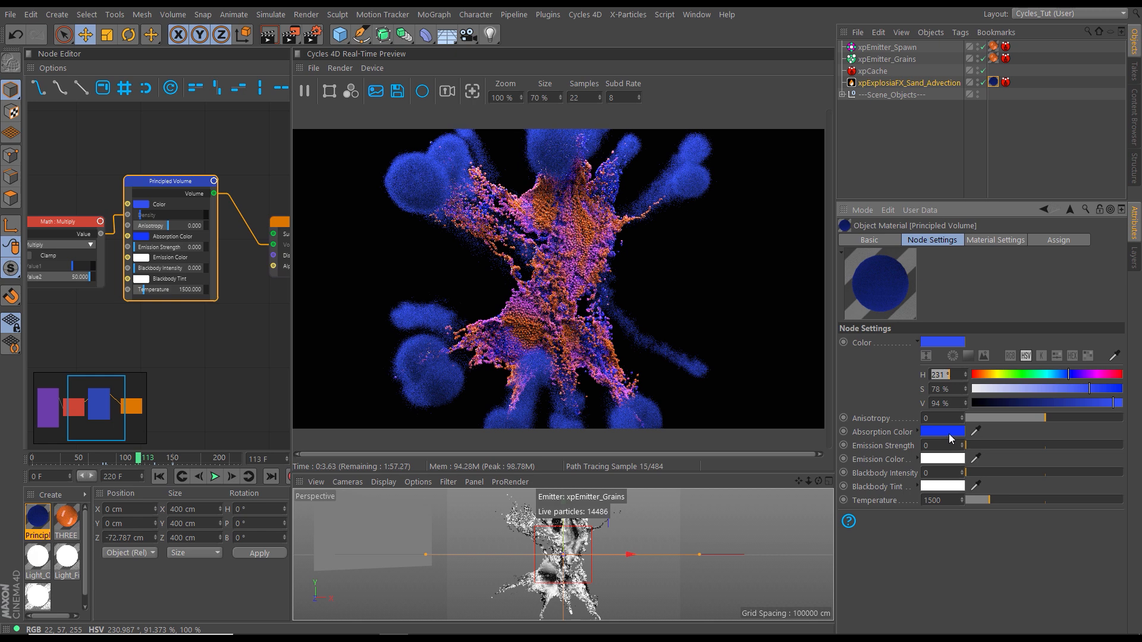
left_click(917, 431)
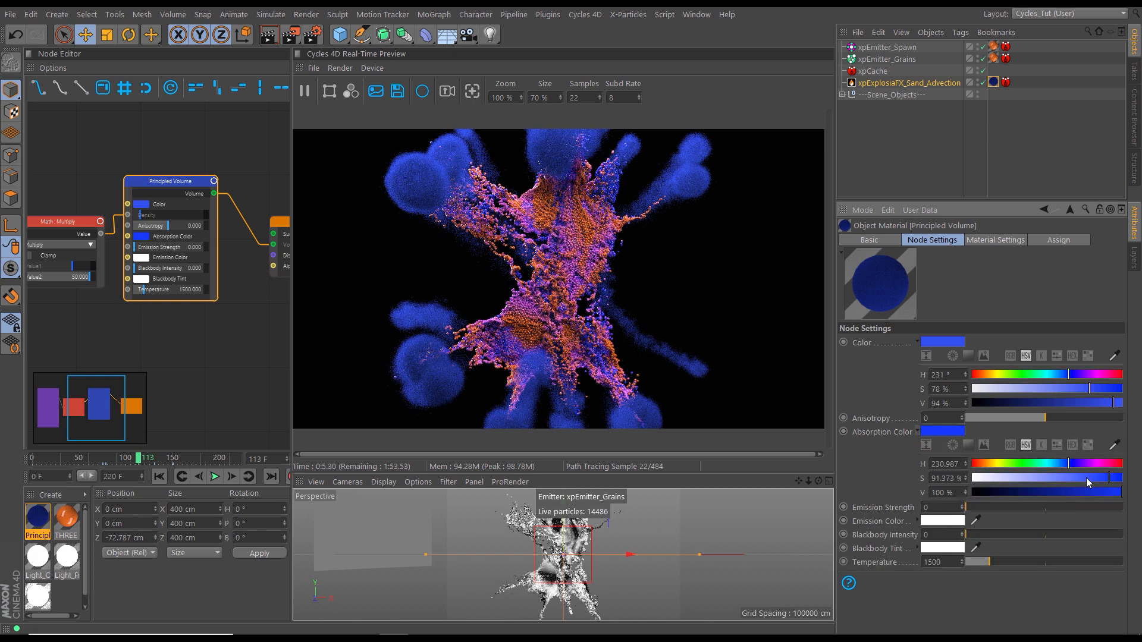
left_click_drag(1097, 480, 1086, 486)
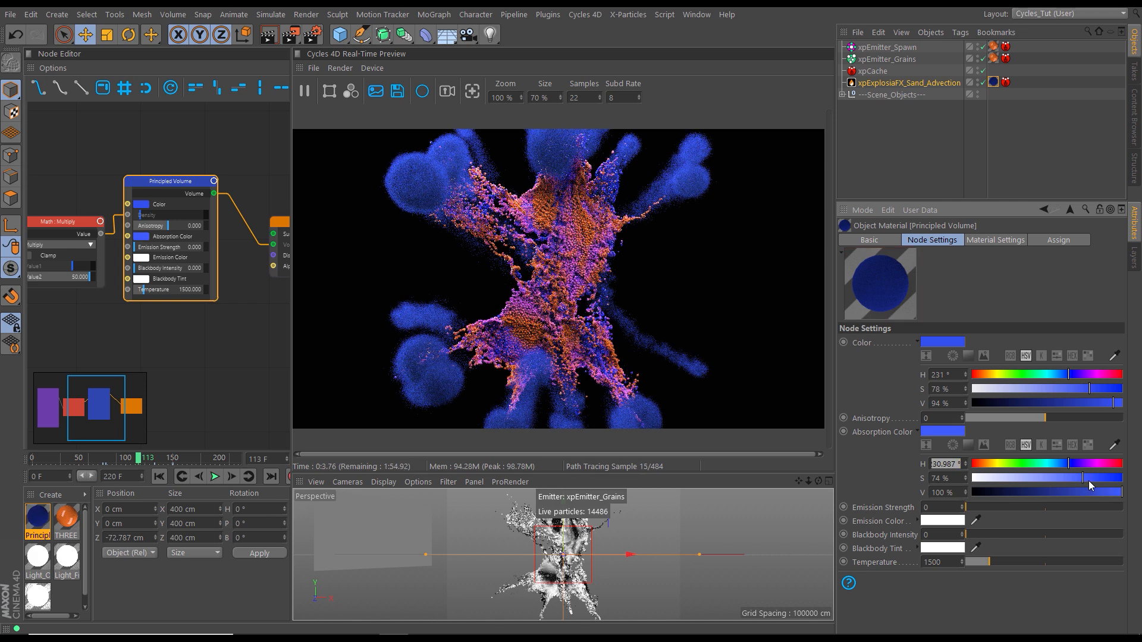
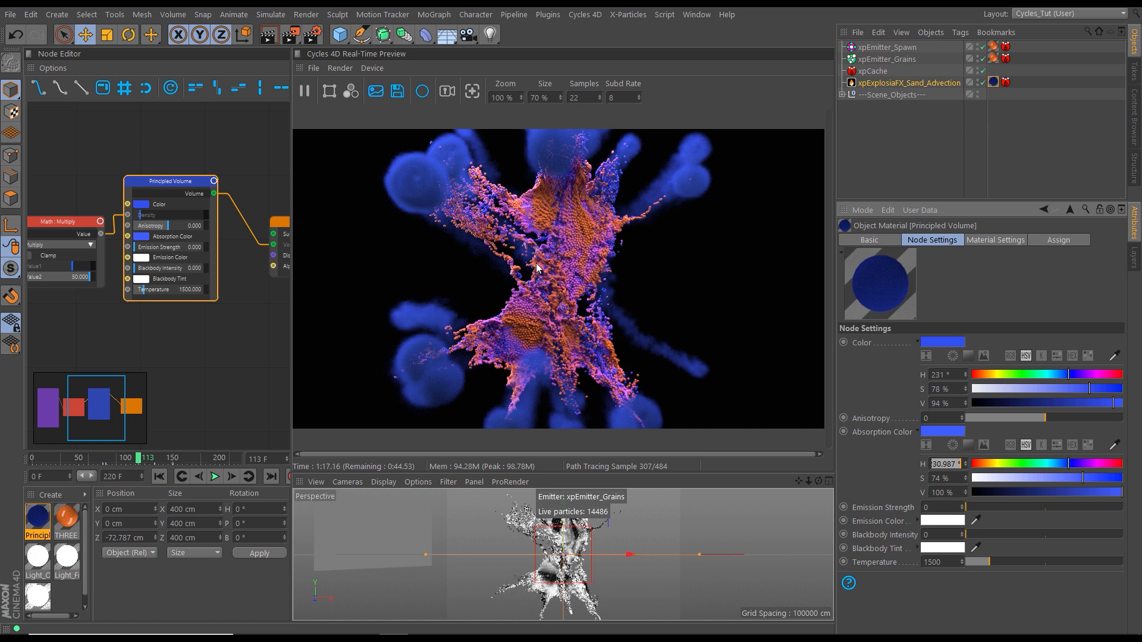
Pause the real-time preview and set its samples to 20
left_click(304, 91)
left_click(575, 98)
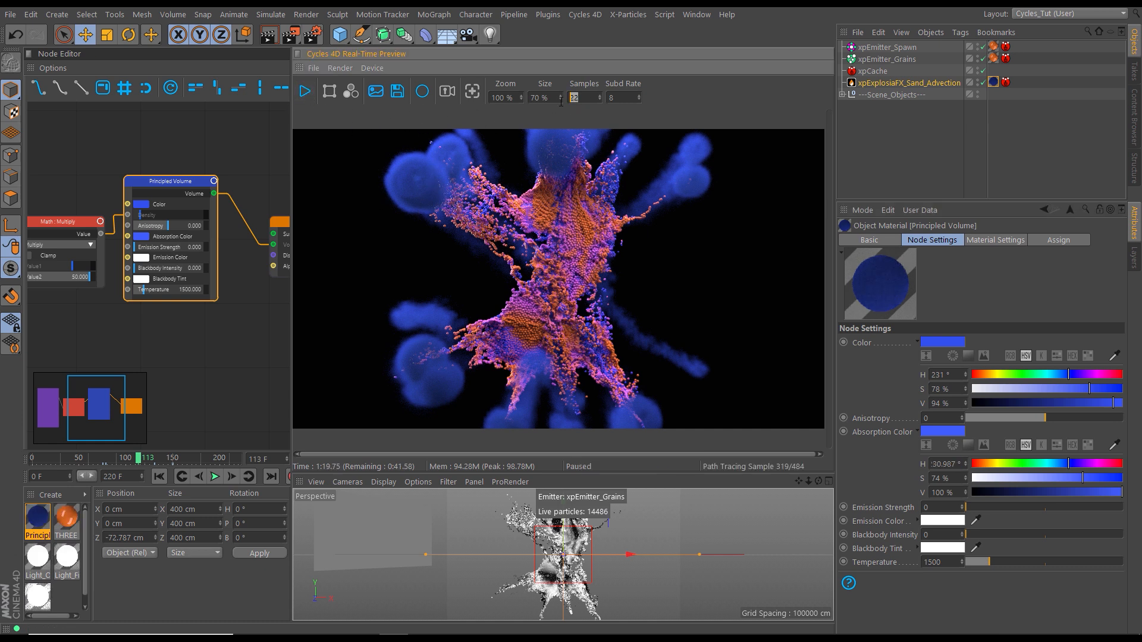
type("20")
Collapse the groups below Integrator & Sampling in the Cycles 4D render settings and examine the heterogeneous Volume Sampling options
left_click(314, 34)
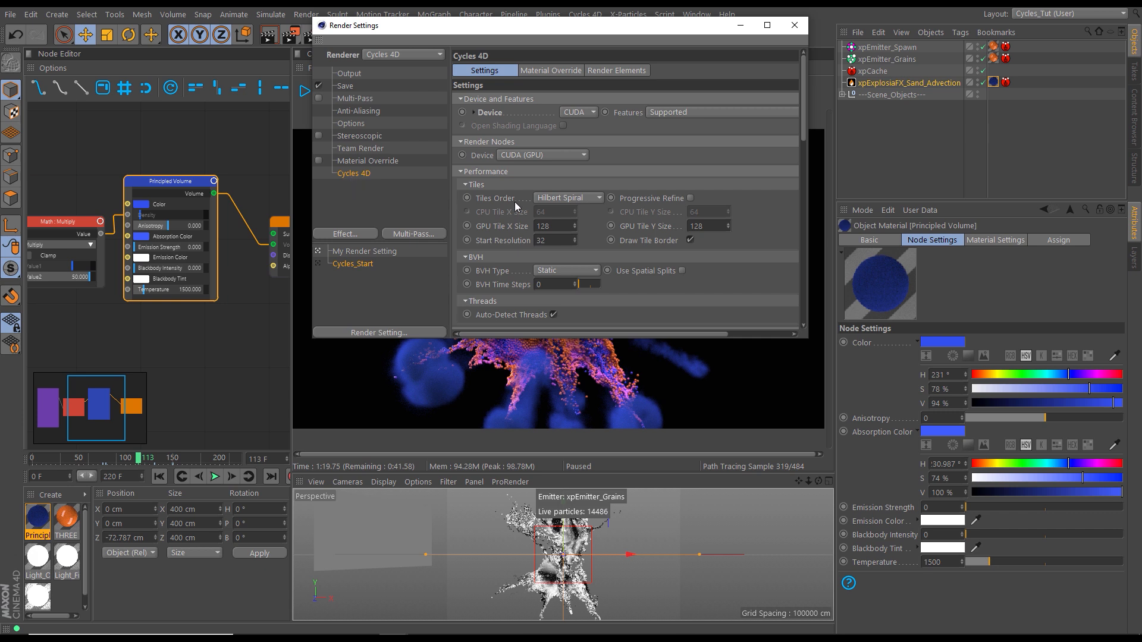
left_click_drag(801, 136, 807, 209)
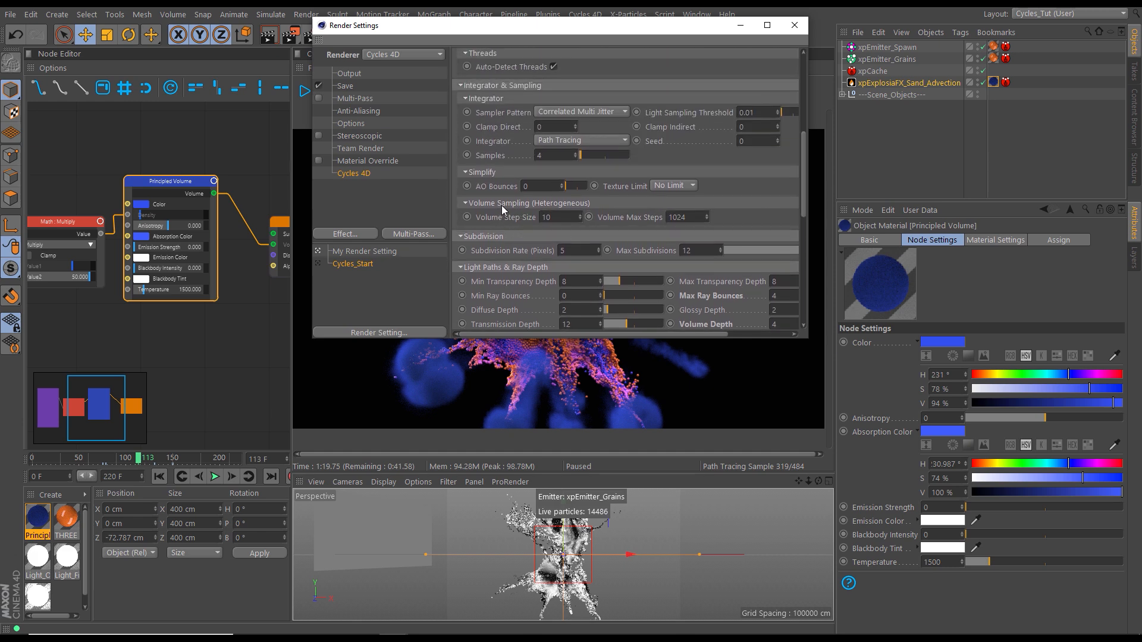
left_click(460, 86)
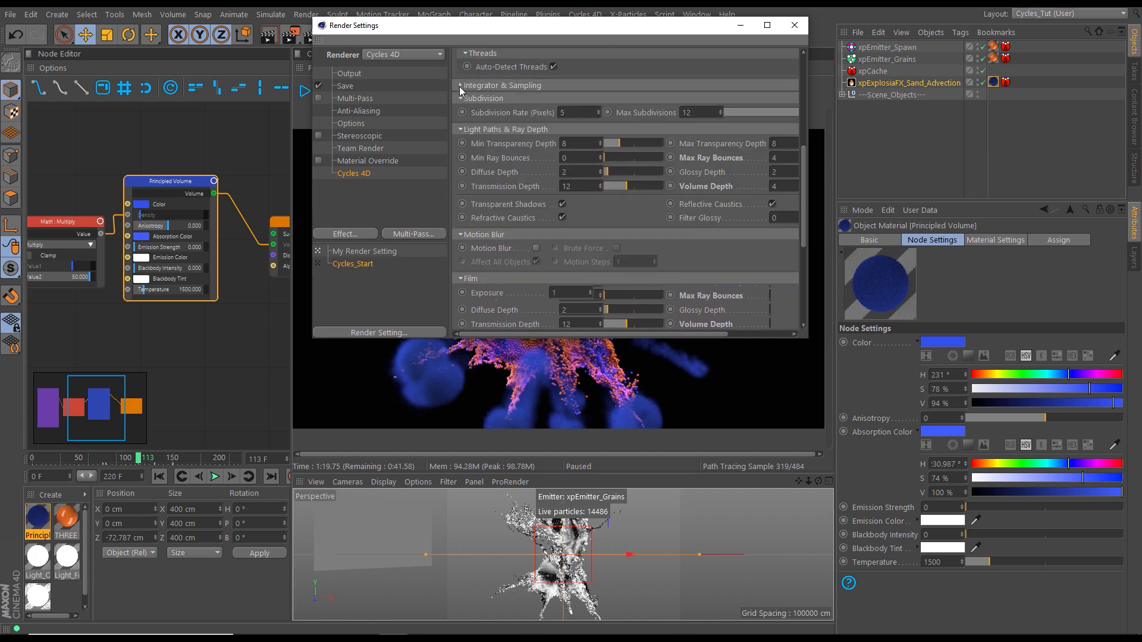
left_click(461, 130)
left_click(459, 142)
left_click(460, 156)
left_click(459, 169)
left_click(460, 186)
left_click(457, 227)
left_click(457, 231)
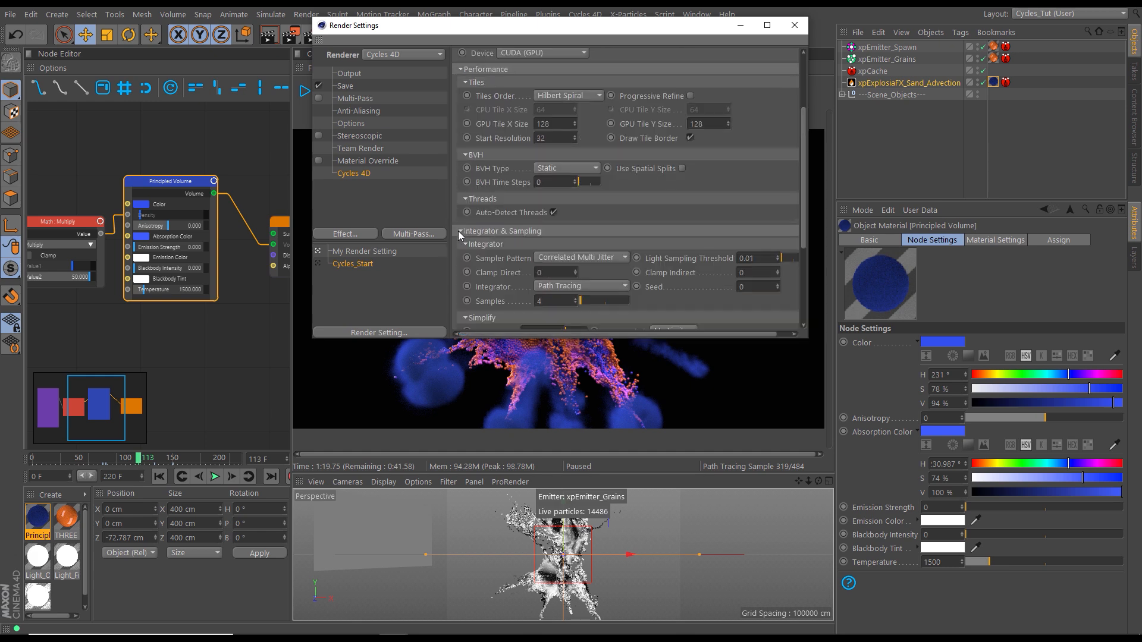
left_click_drag(803, 244, 804, 280)
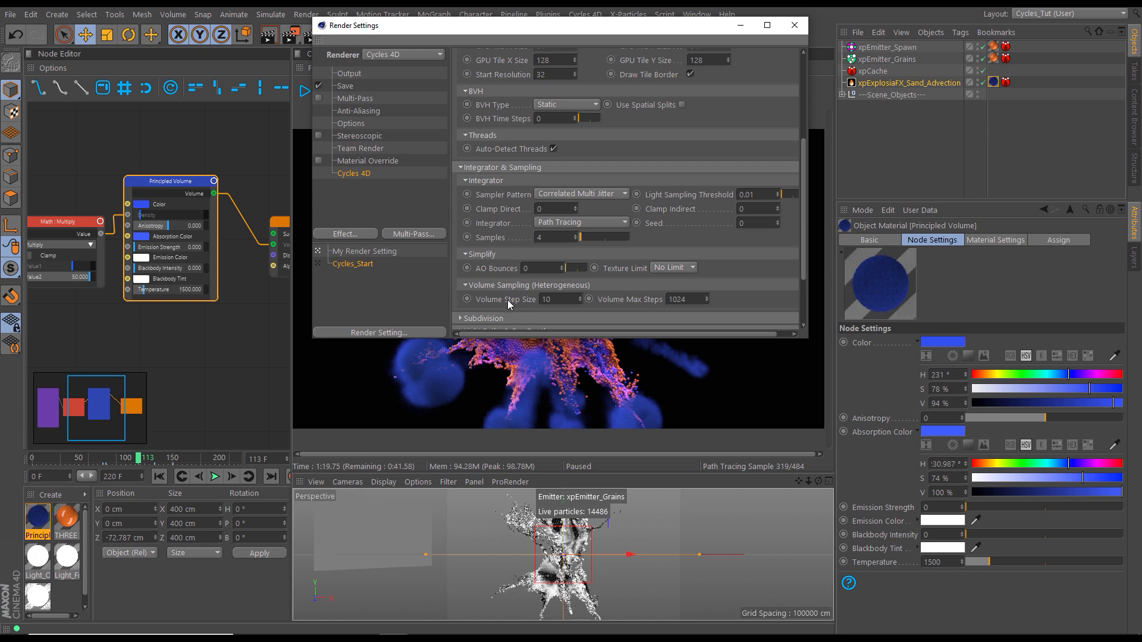
Set the Volume Step Size to 5 in the Cycles 4D render settings
left_click(740, 25)
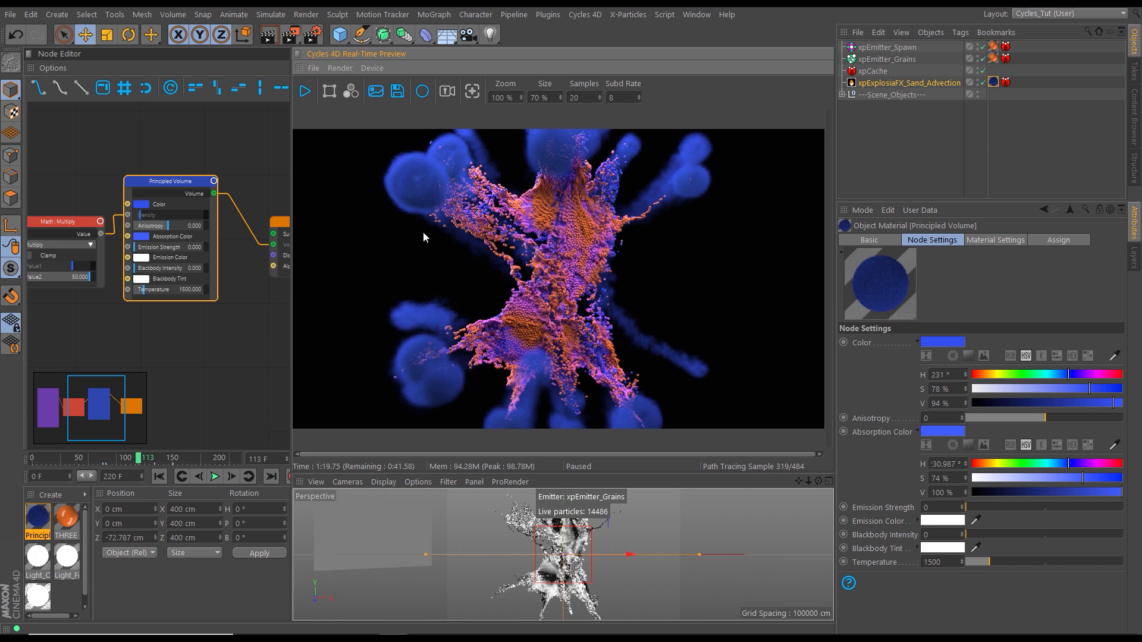
left_click(312, 35)
double_click(541, 302)
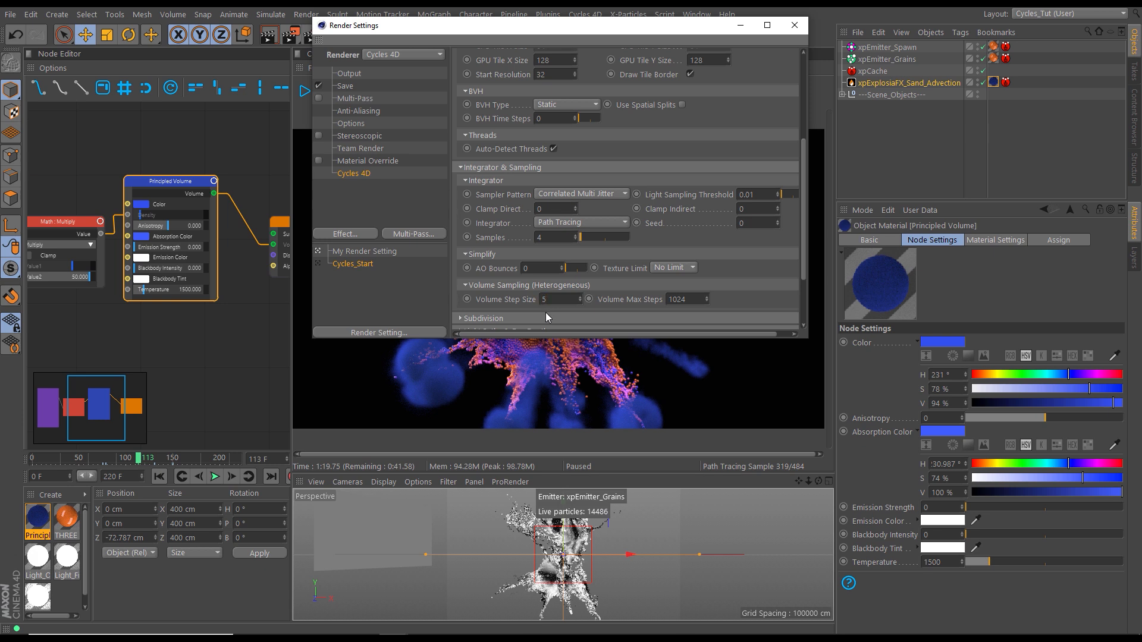
Close the render settings and advance the timeline to frame 114 to re-render the real-time preview
key("Return")
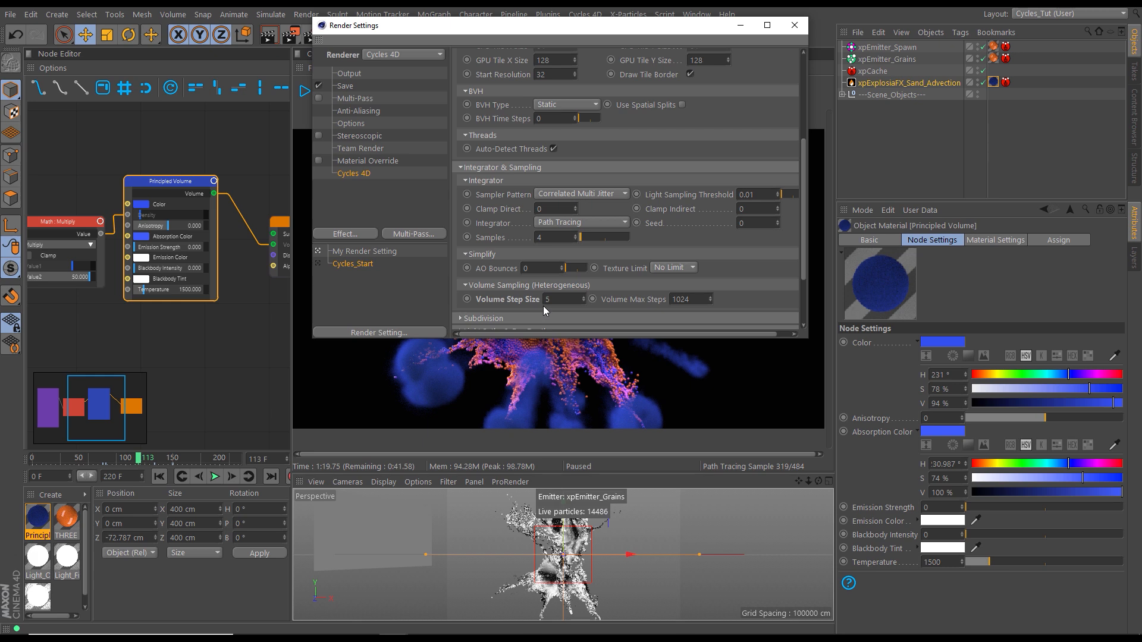
left_click(795, 25)
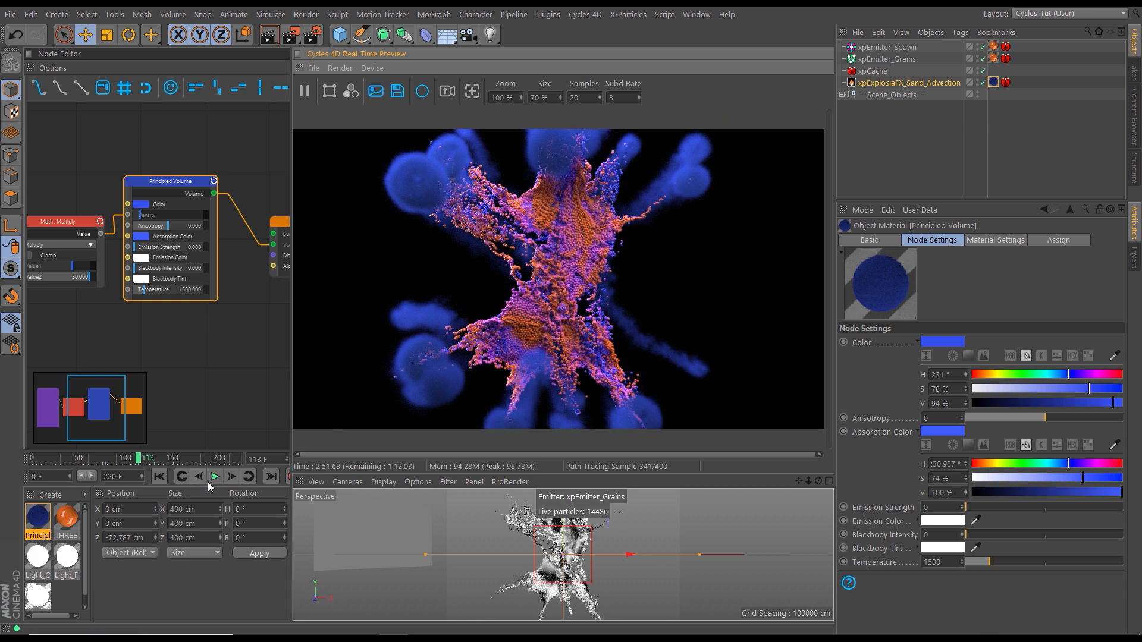
left_click(232, 476)
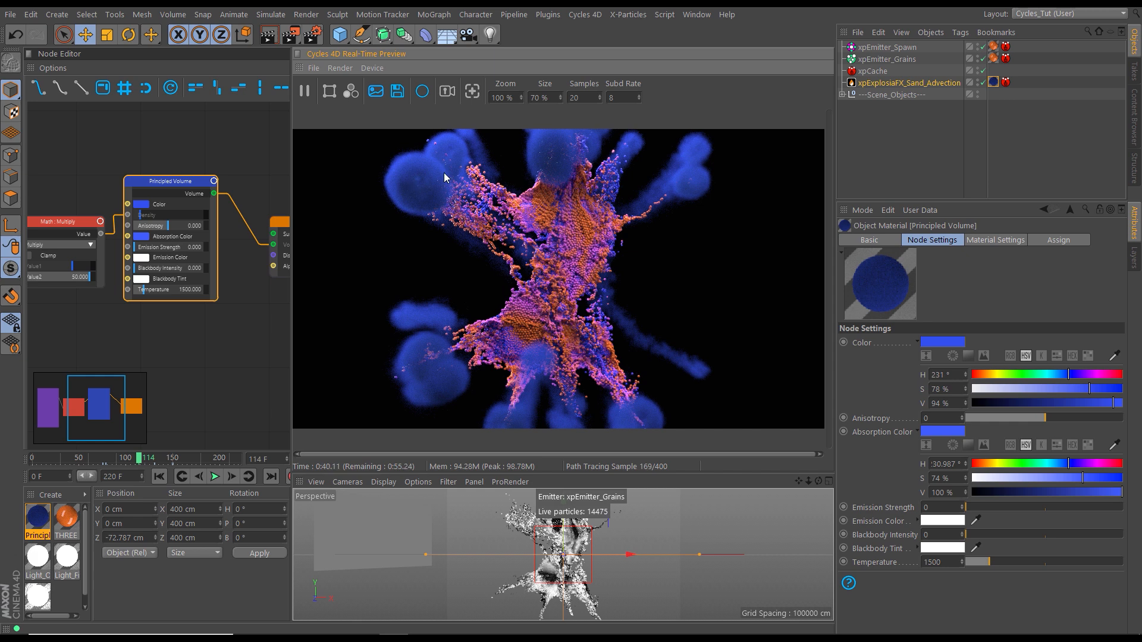
Pause the real-time preview and set the Volume Step Size to 7 in the Cycles 4D render settings
left_click(304, 91)
left_click(312, 37)
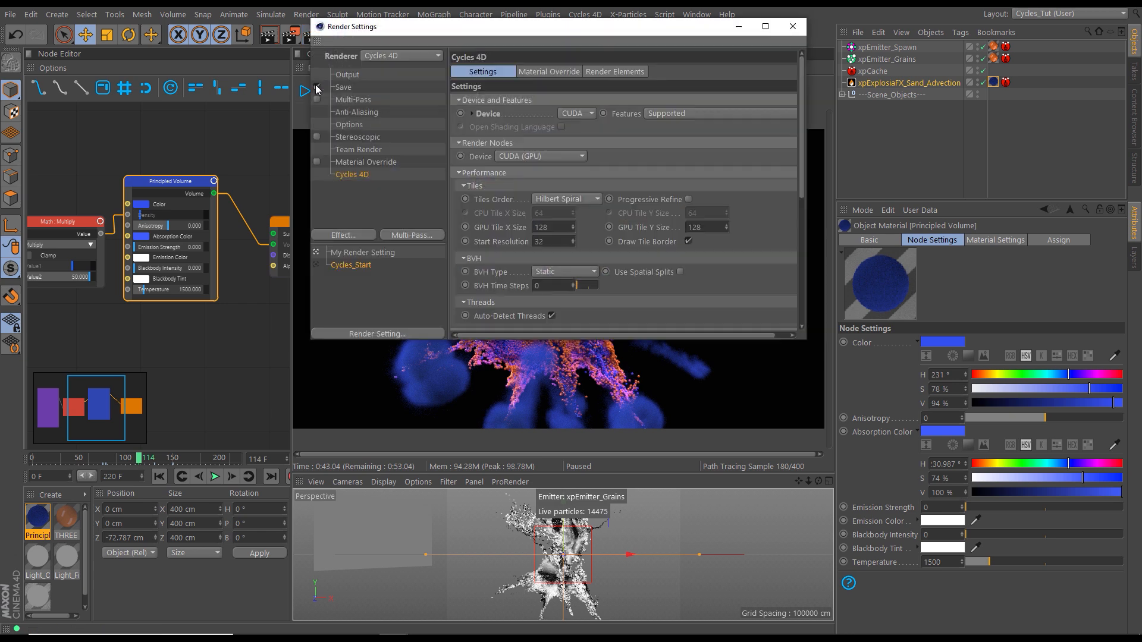
left_click_drag(802, 194, 802, 295)
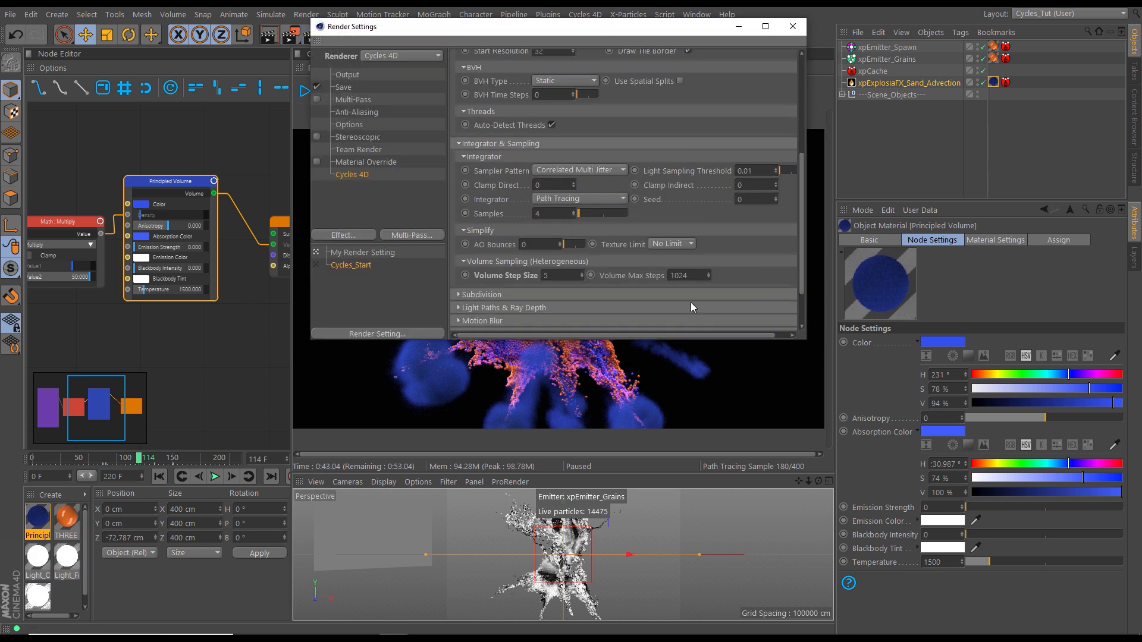
left_click(545, 275)
left_click_drag(797, 231, 796, 129)
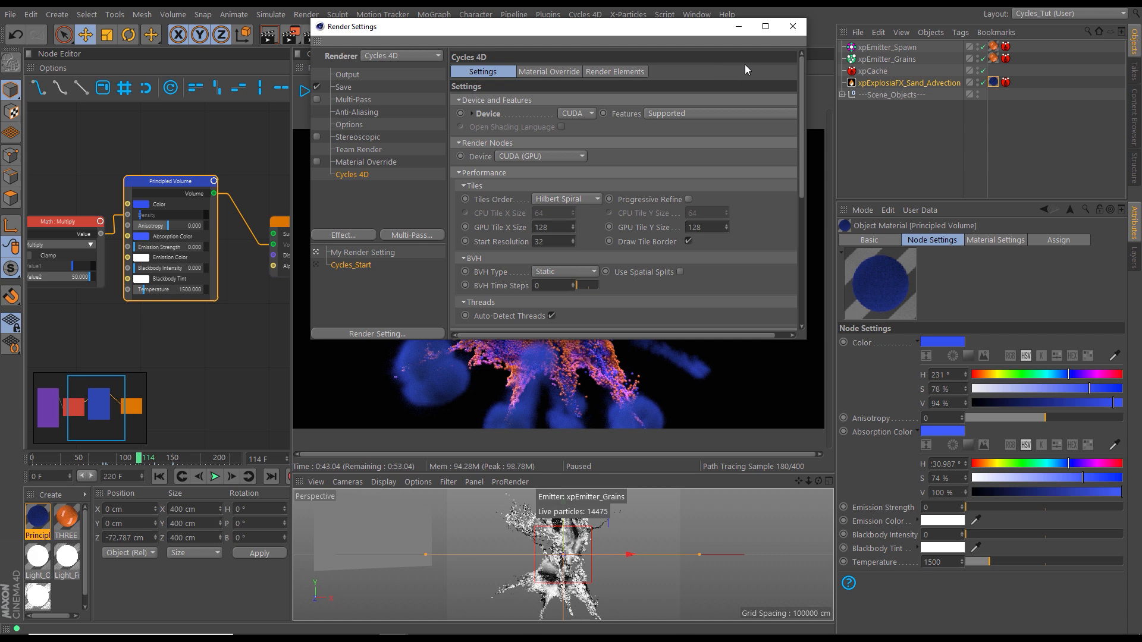
Collapse the Device and Features, Render Nodes and Performance groups in the Cycles 4D render settings
mouse_move(801, 195)
left_mouse_down()
mouse_move(802, 230)
mouse_move(802, 187)
left_mouse_up()
left_click(470, 114)
left_click(472, 114)
left_click(459, 101)
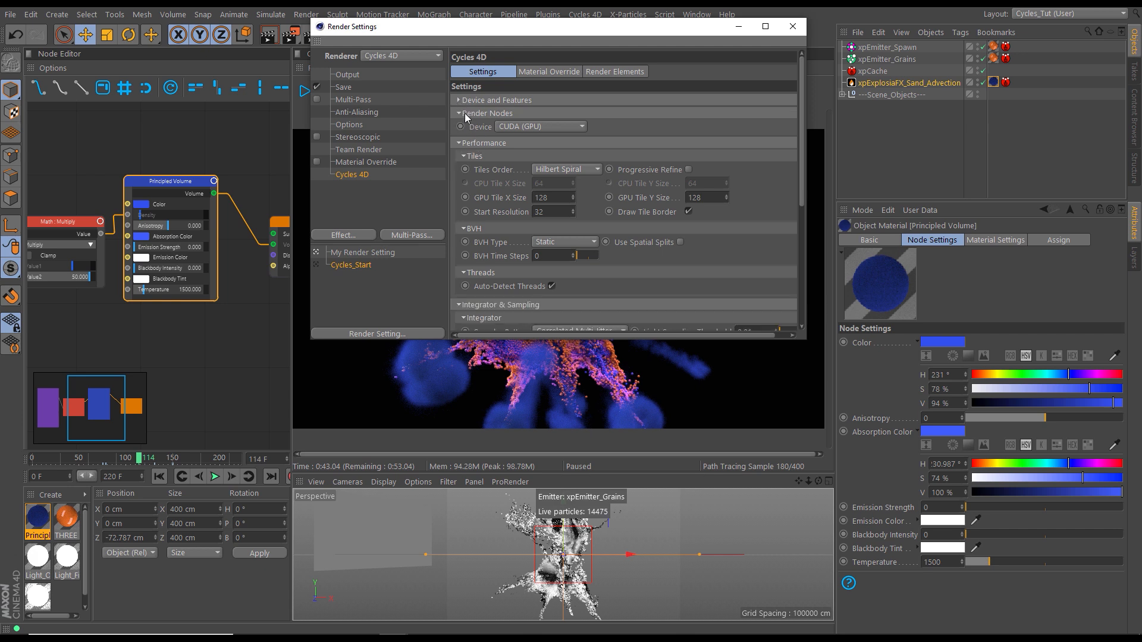
left_click(459, 113)
left_click(459, 126)
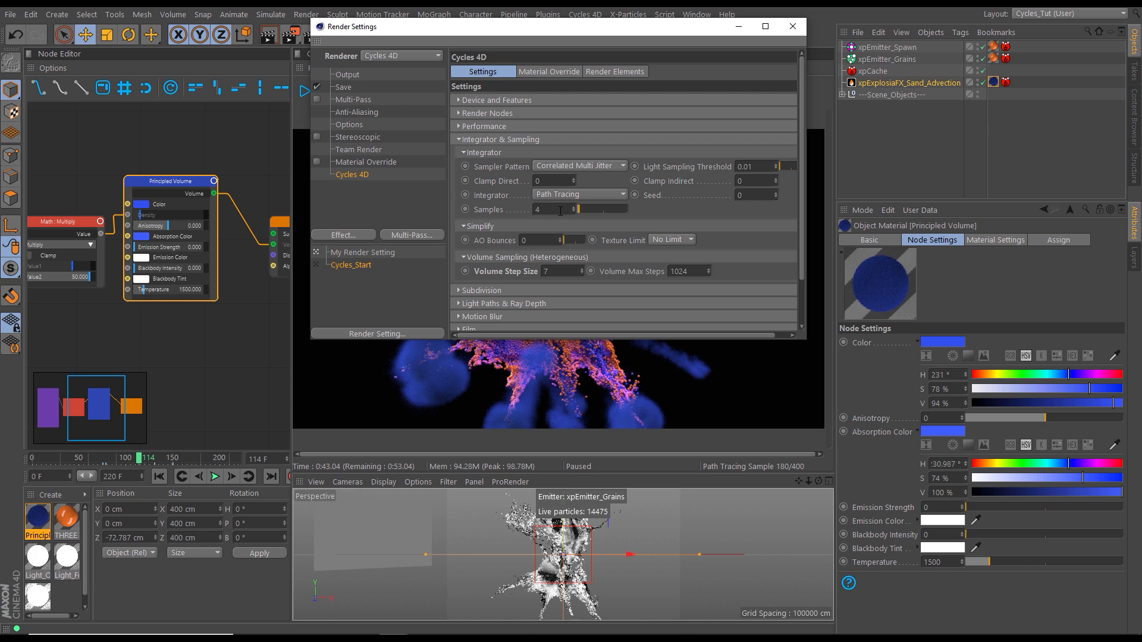
Set the Integrator Samples to 20 and collapse the Integrator & Sampling group
double_click(534, 210)
type("20")
key("Return")
left_click(460, 140)
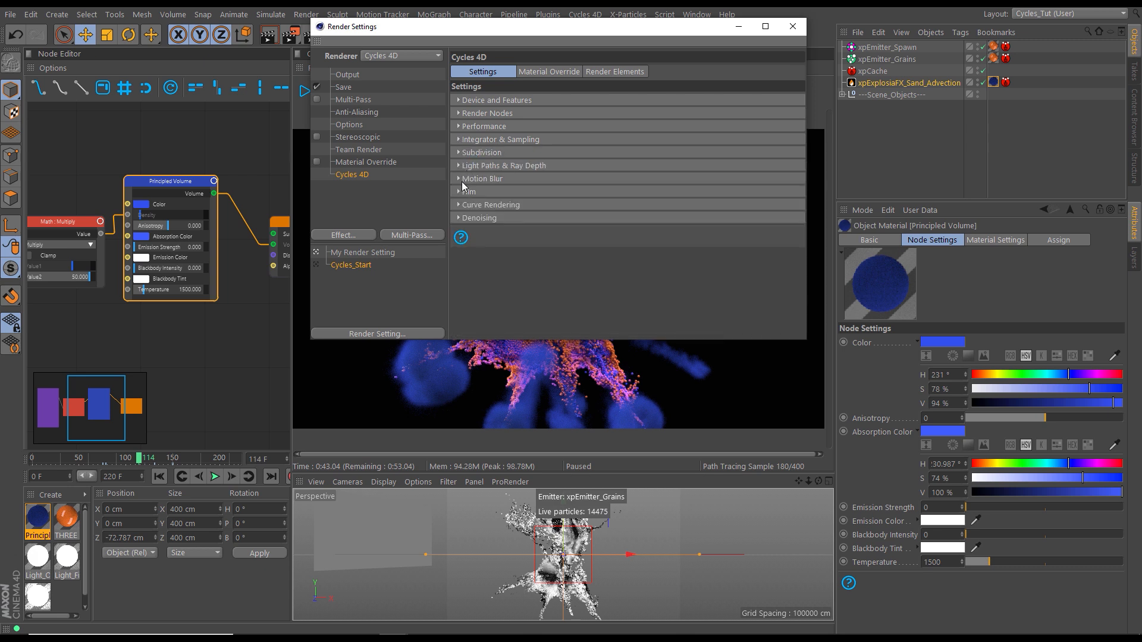
Examine the Light Paths & Ray Depth and Film options, switch to the Output settings, and put the render settings away
left_click(459, 166)
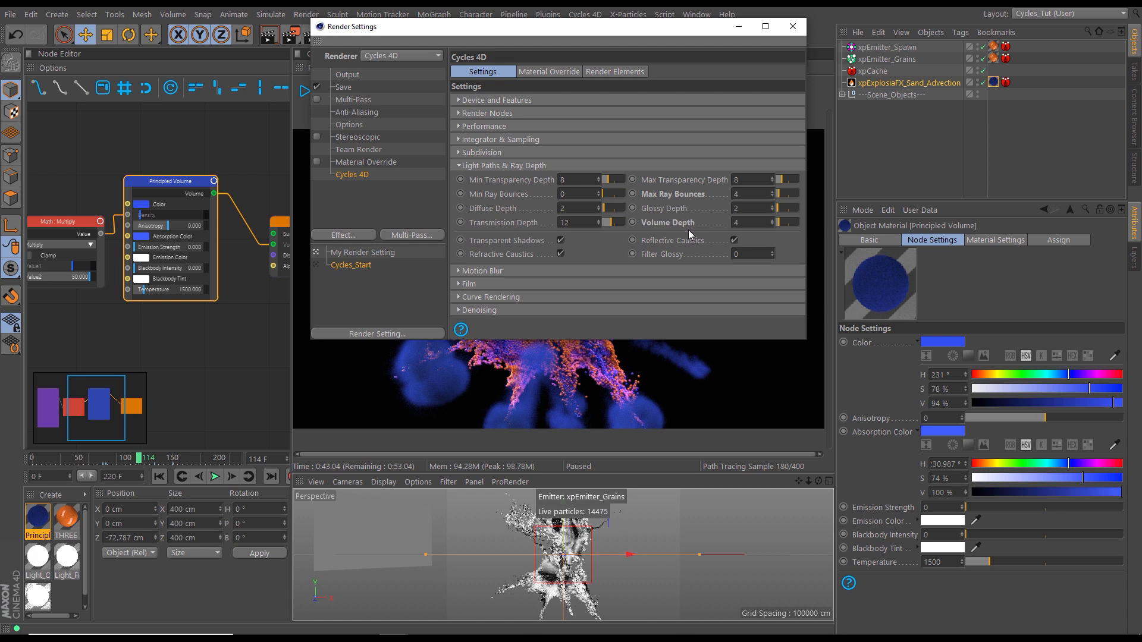
left_click(461, 165)
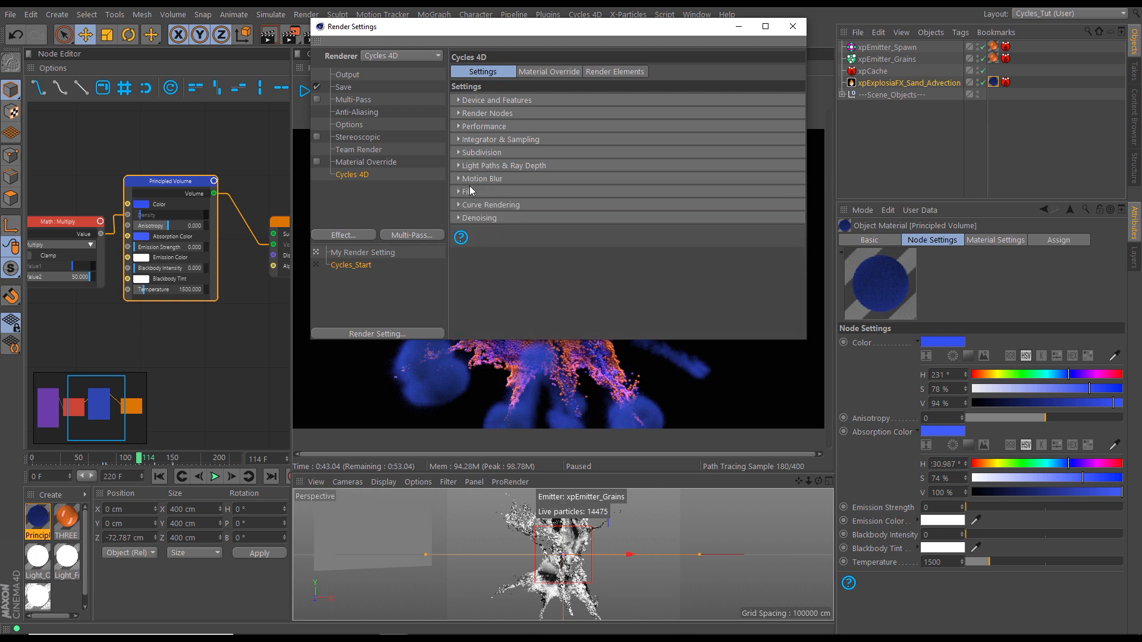
left_click(461, 193)
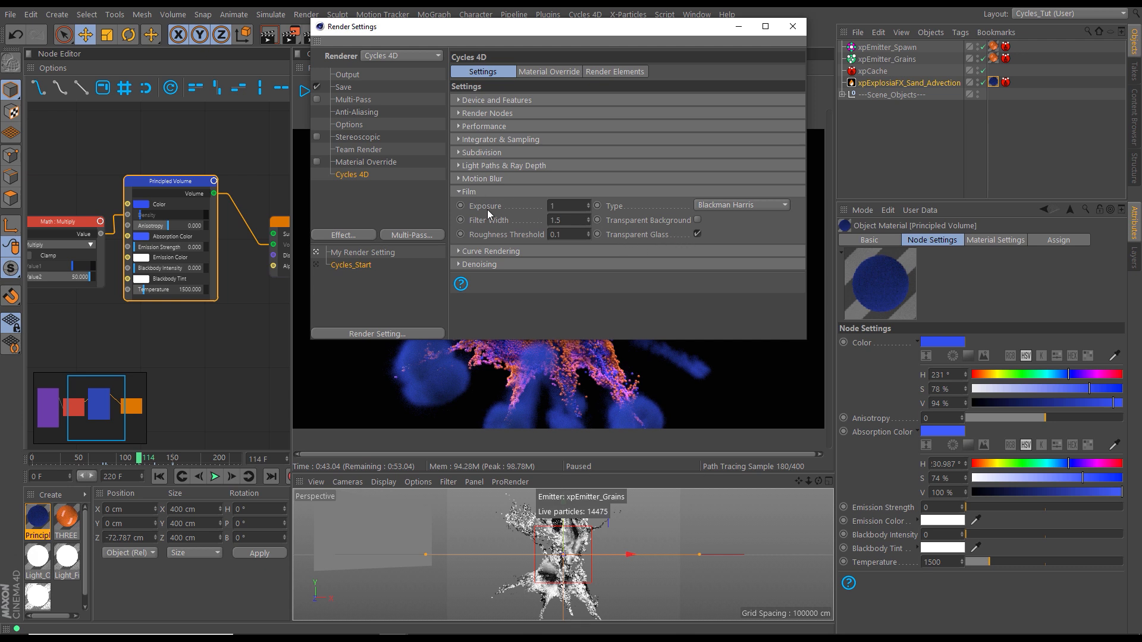
left_click(460, 192)
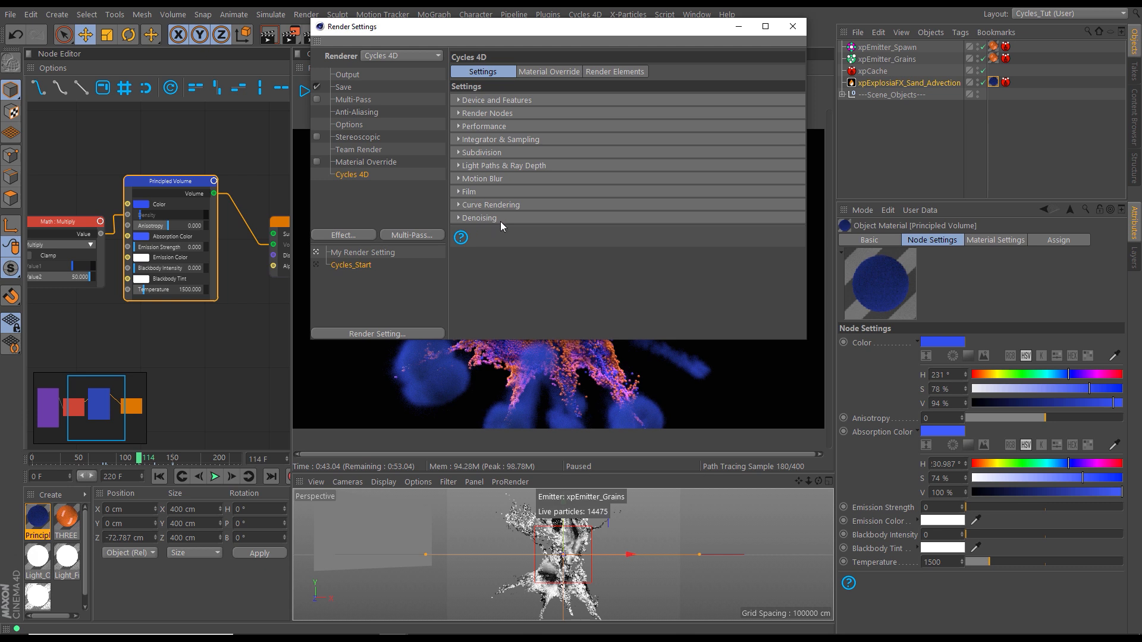
left_click(350, 77)
left_click_drag(587, 27, 536, 38)
left_click(742, 38)
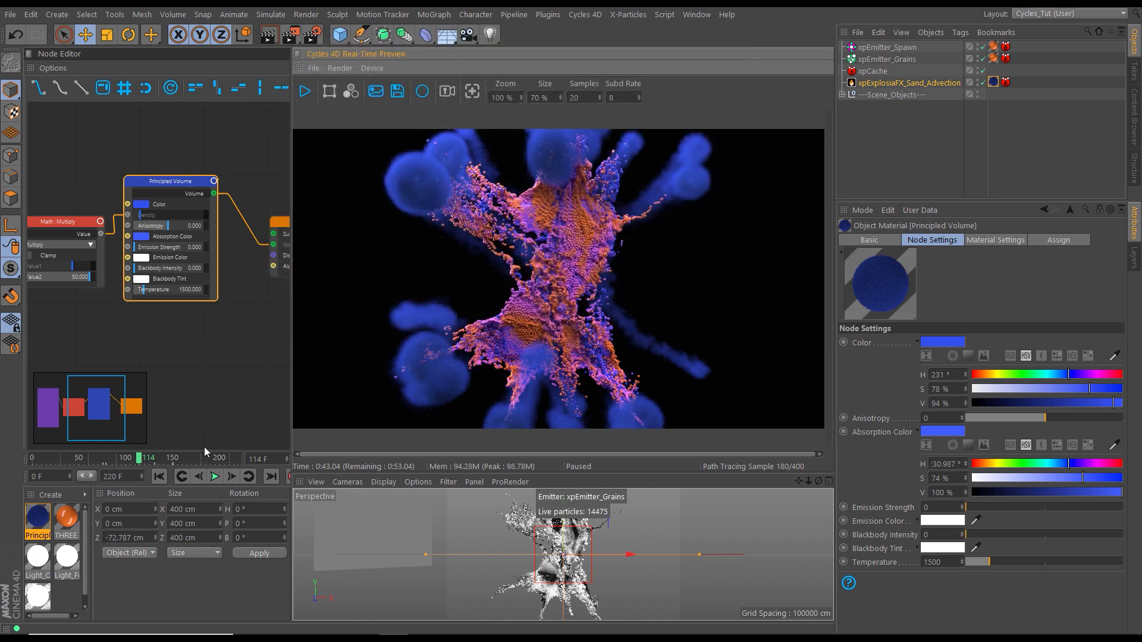
Move the timeline to frames 159 and 171, checking the real-time preview before pausing it
left_click(181, 458)
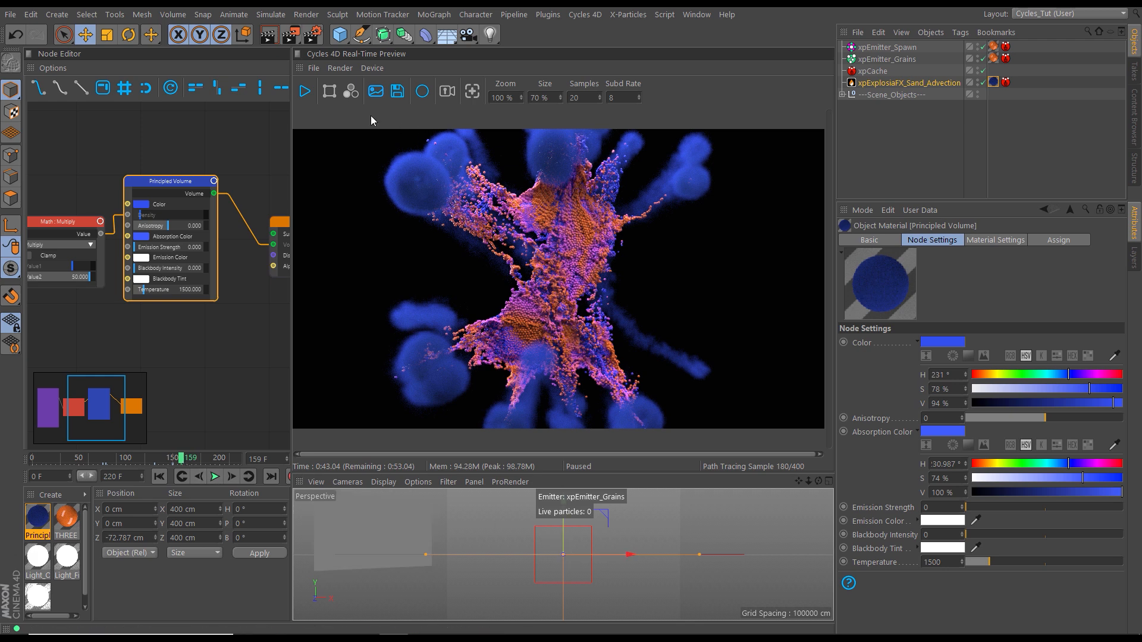
left_click(304, 90)
left_click(194, 459)
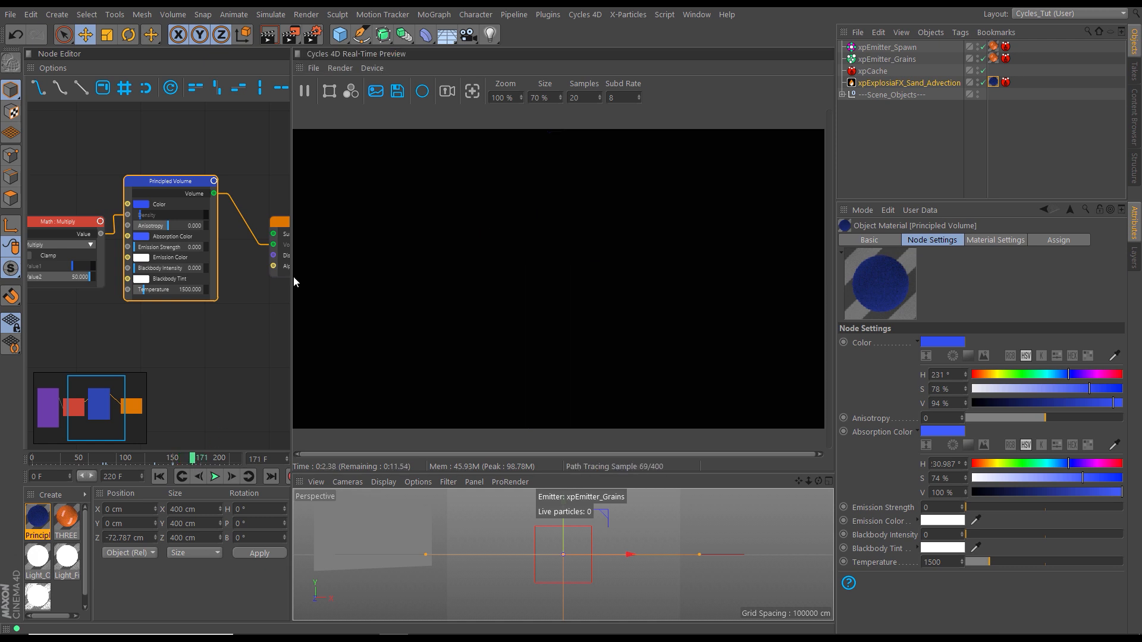
left_click(301, 94)
Set the render output's frame range to Manual, from frame 0 to frame 170
left_click(313, 34)
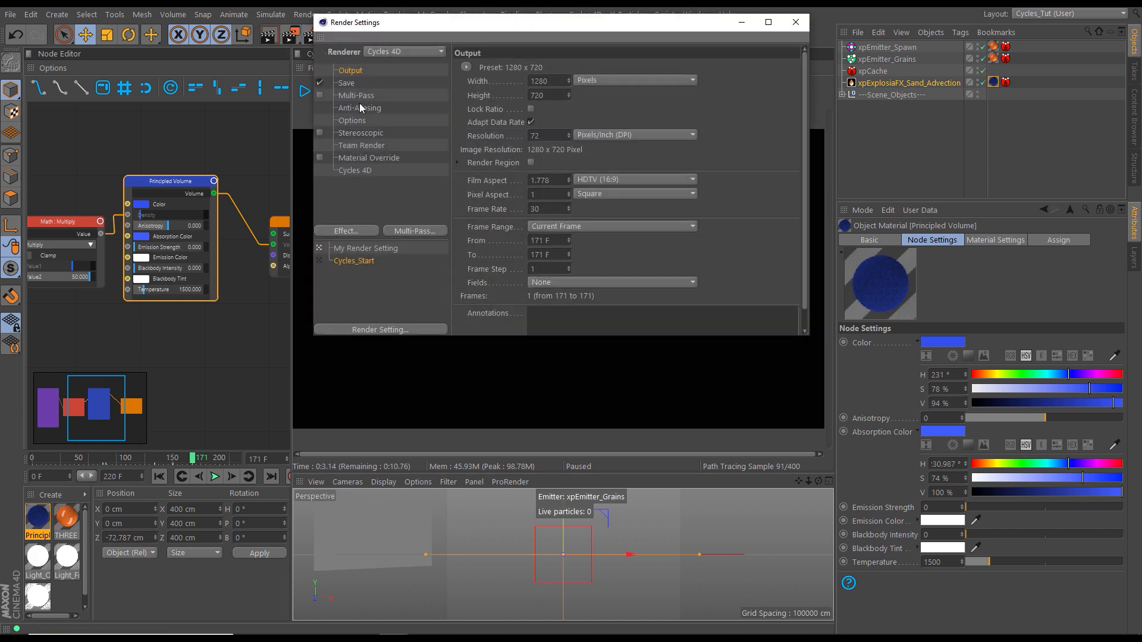
left_click(566, 227)
left_click(566, 238)
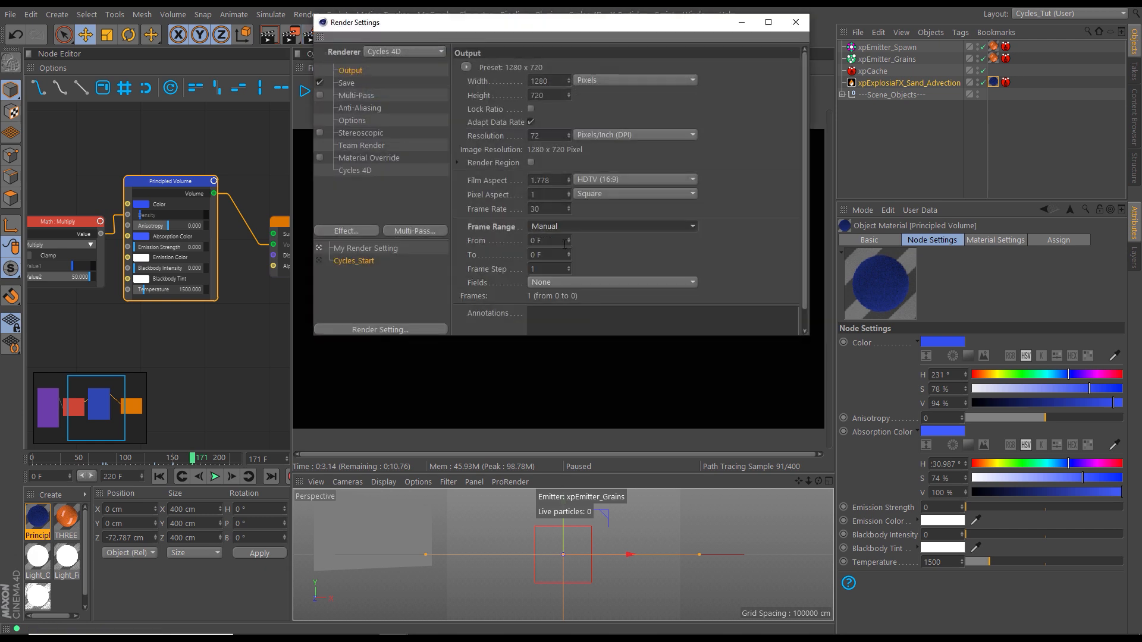
double_click(552, 254)
type("170")
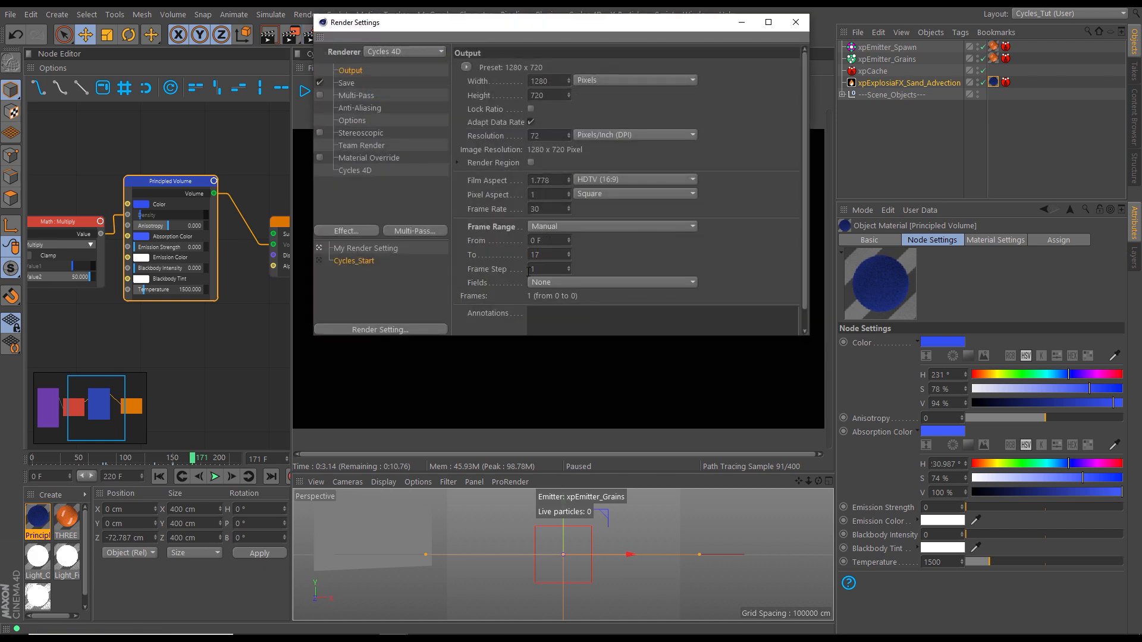
Set the regular image save format to OpenEXR with 16 Bit/Channel depth and enable the Alpha Channel
left_click(347, 84)
left_click(593, 107)
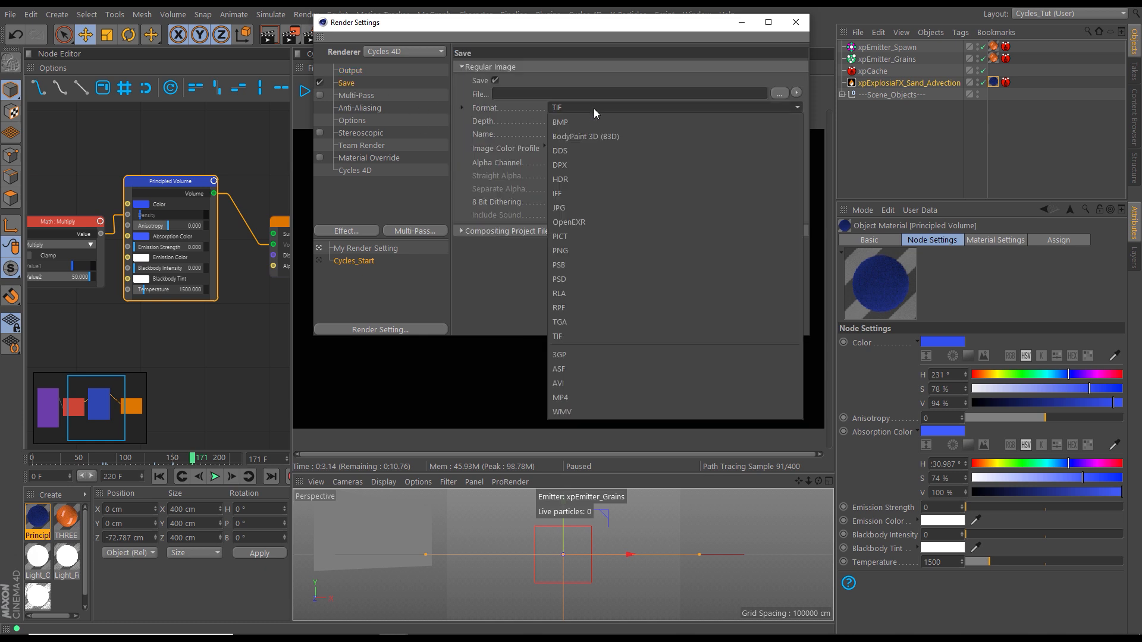
left_click(572, 222)
left_click(559, 121)
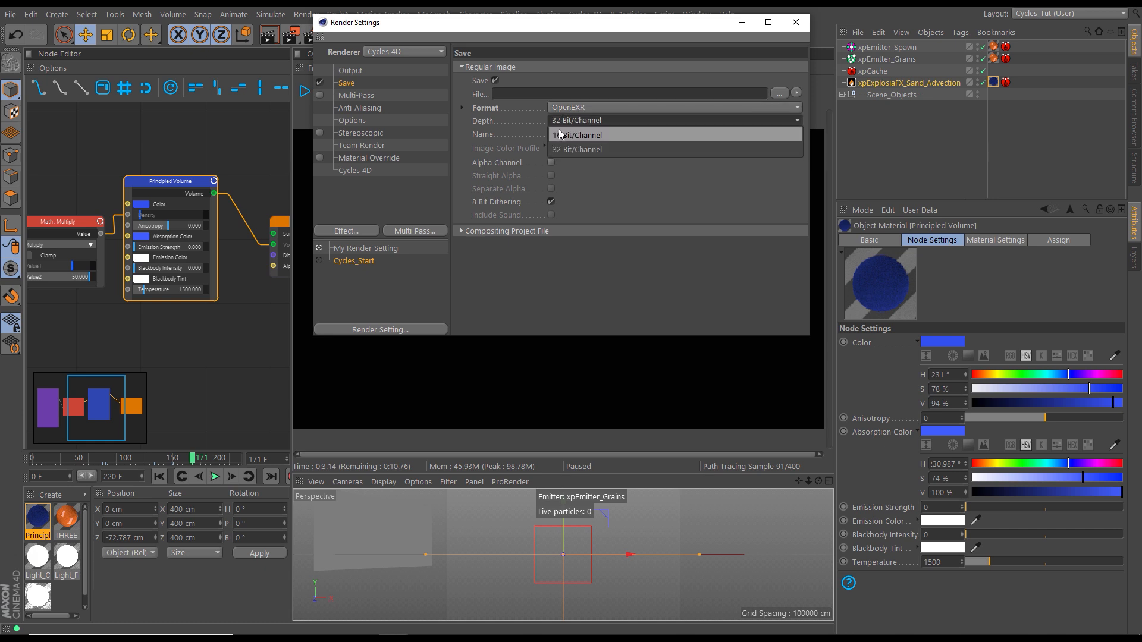
left_click(562, 136)
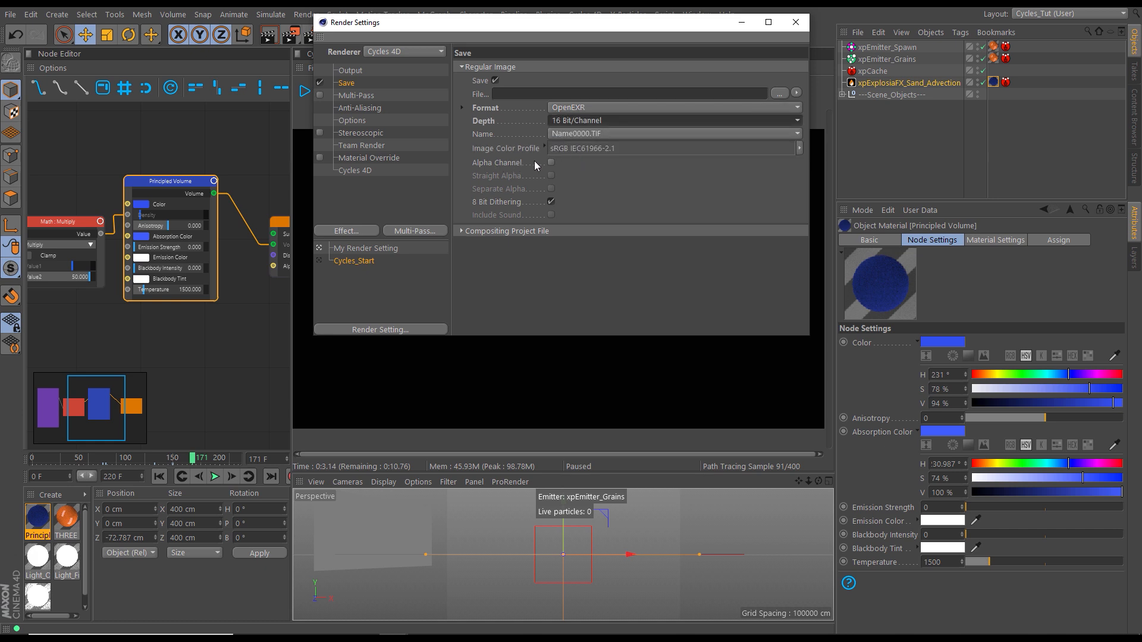
left_click(551, 163)
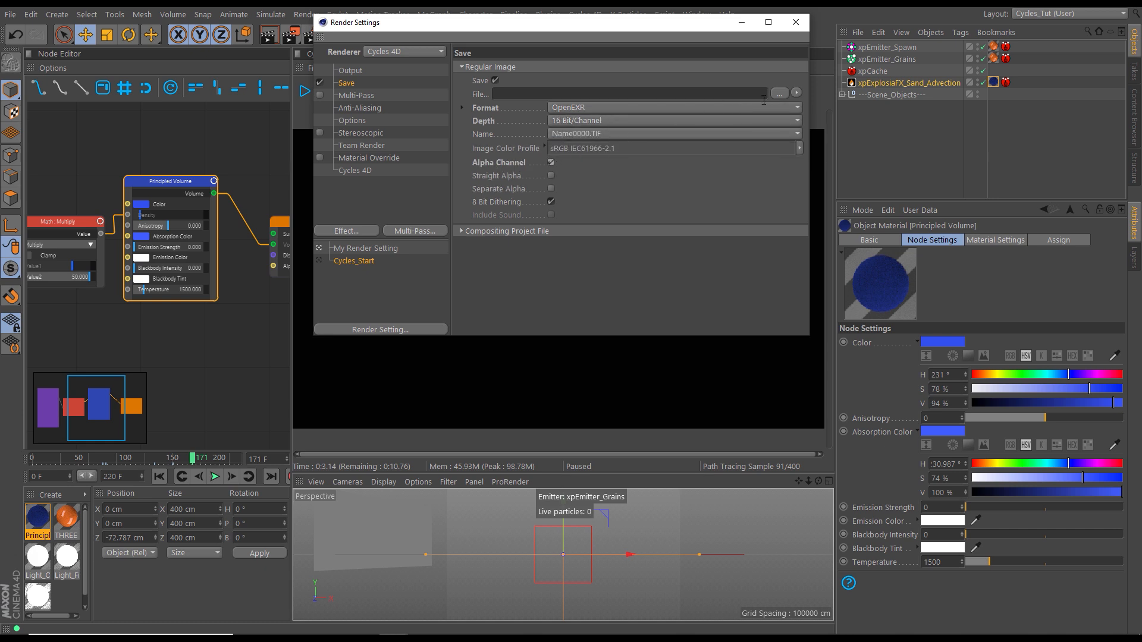
left_click(780, 93)
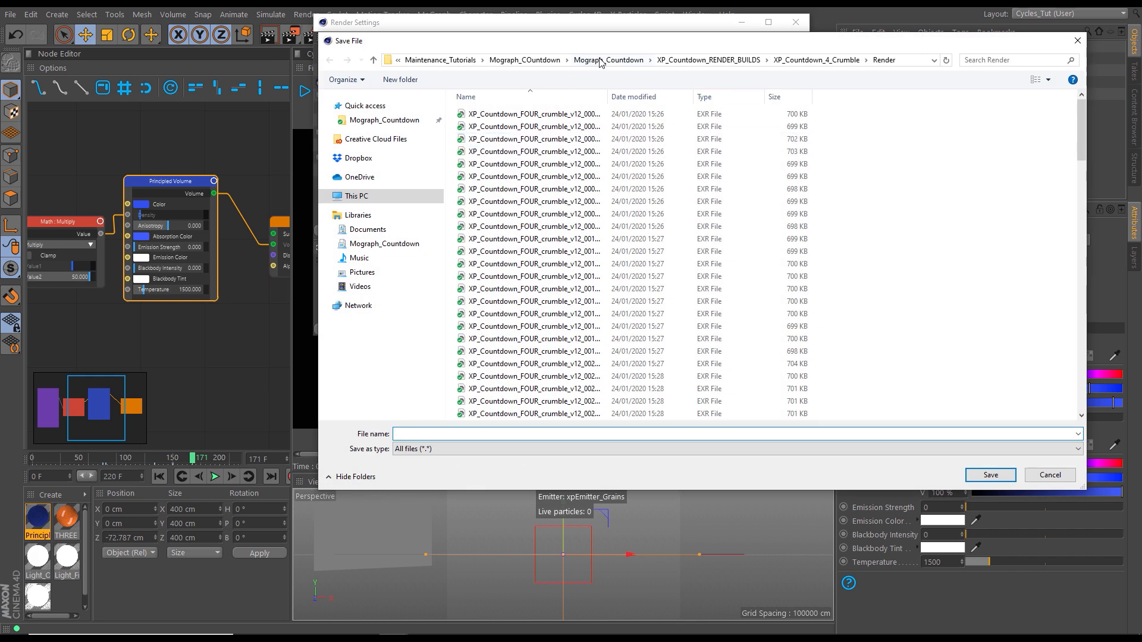
left_click(599, 60)
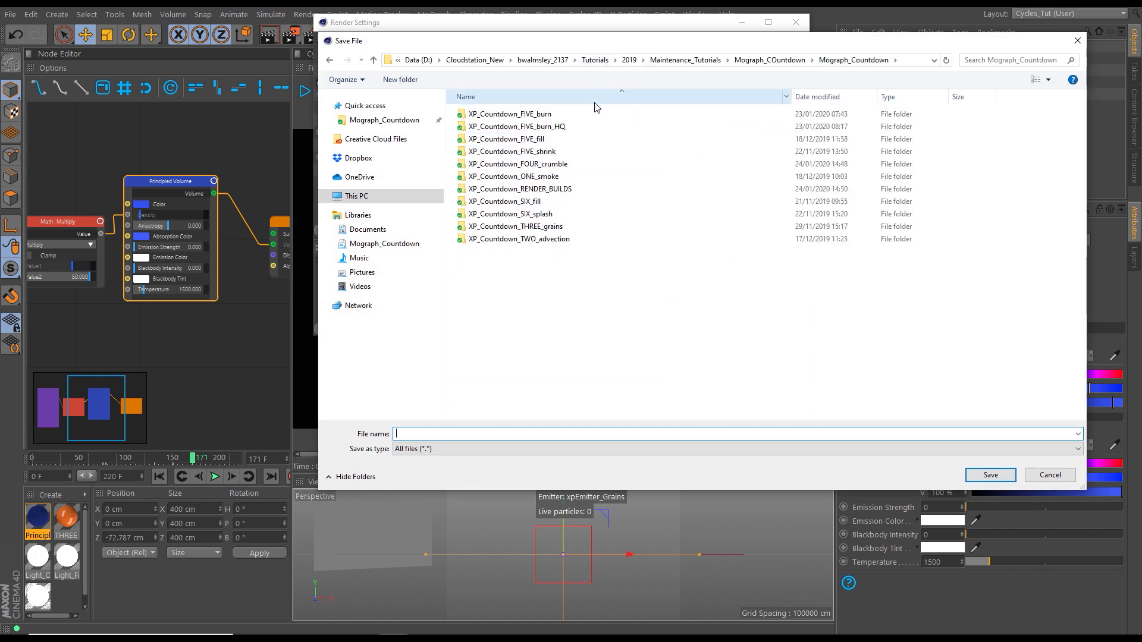
double_click(541, 190)
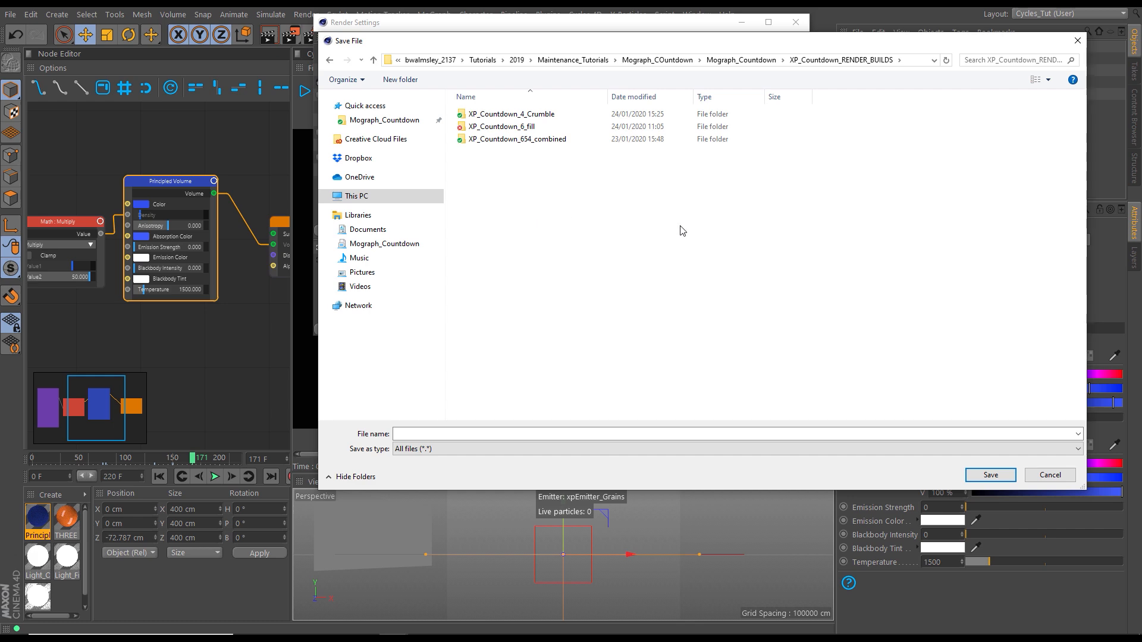
left_click(1048, 474)
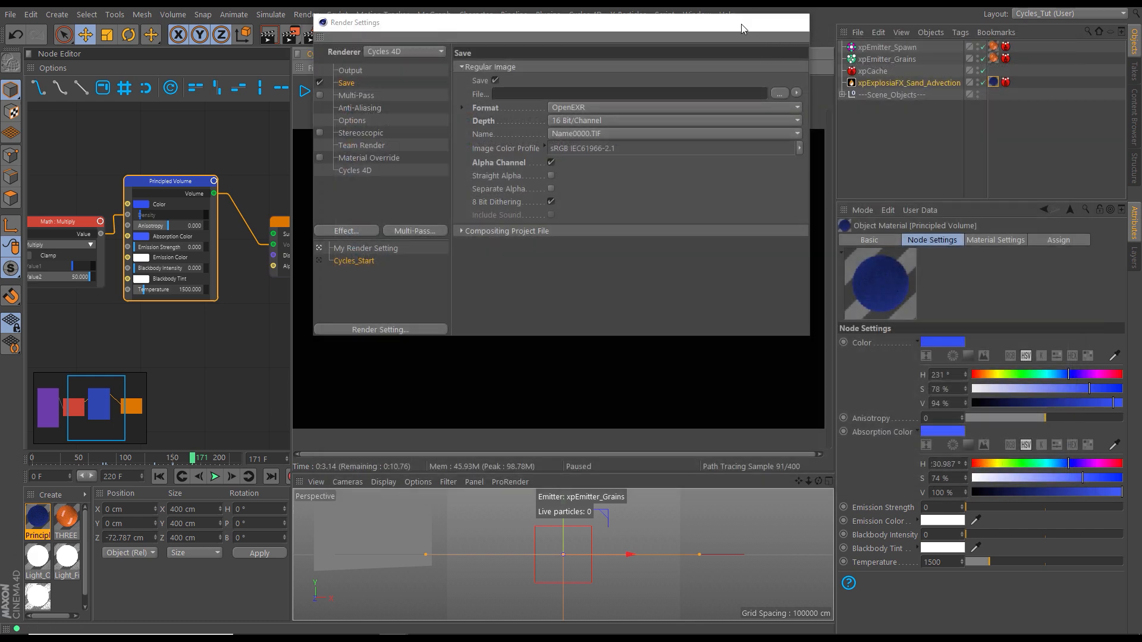
left_click(741, 23)
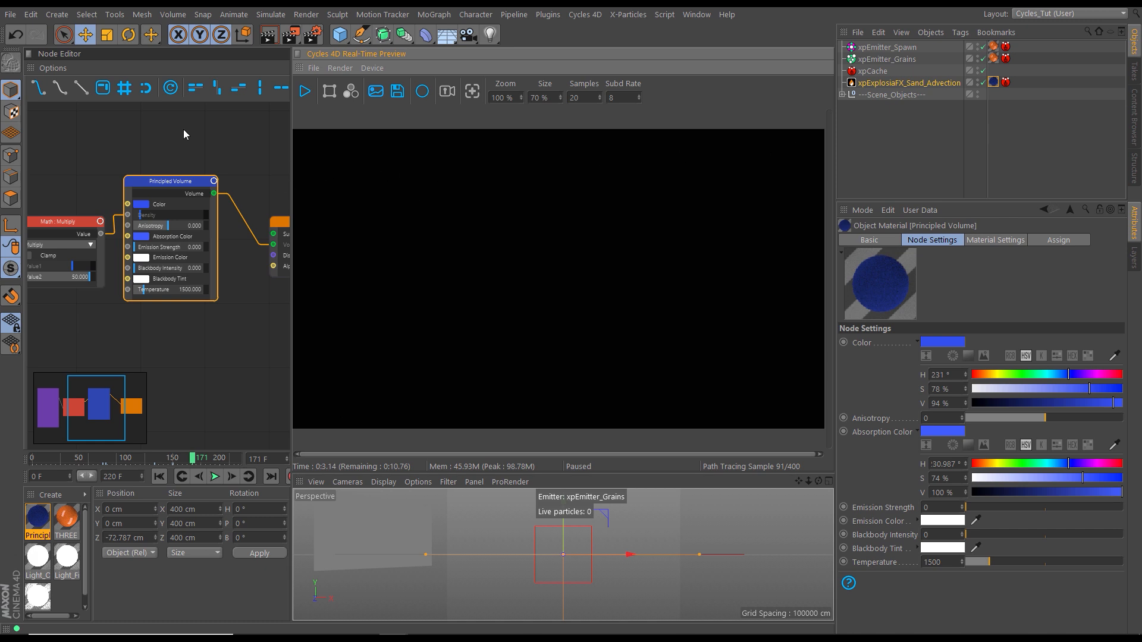
Start saving the scene under a new name and browse to Mograph_Countdown's XP_Countdown_RENDER_BUILDS folder
left_click(11, 15)
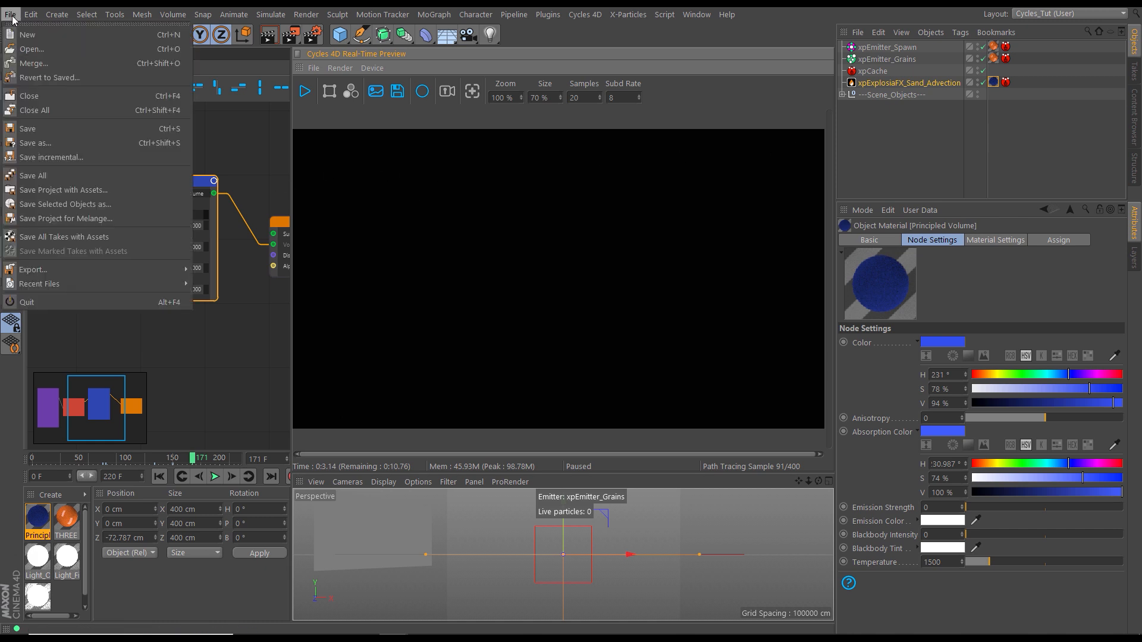
left_click(66, 146)
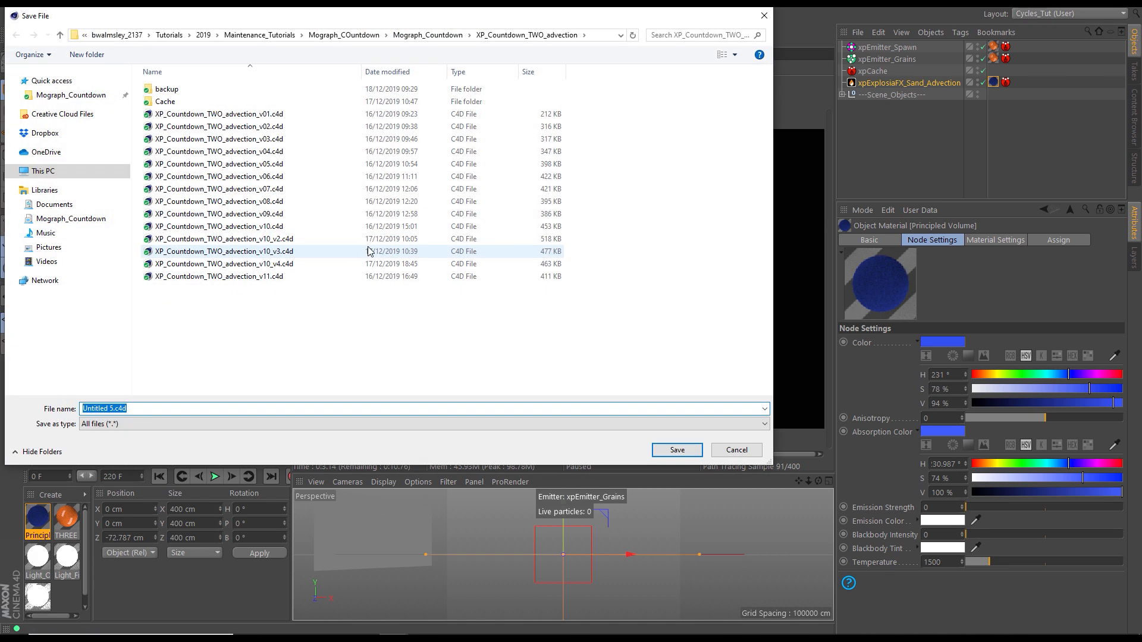
left_click(427, 35)
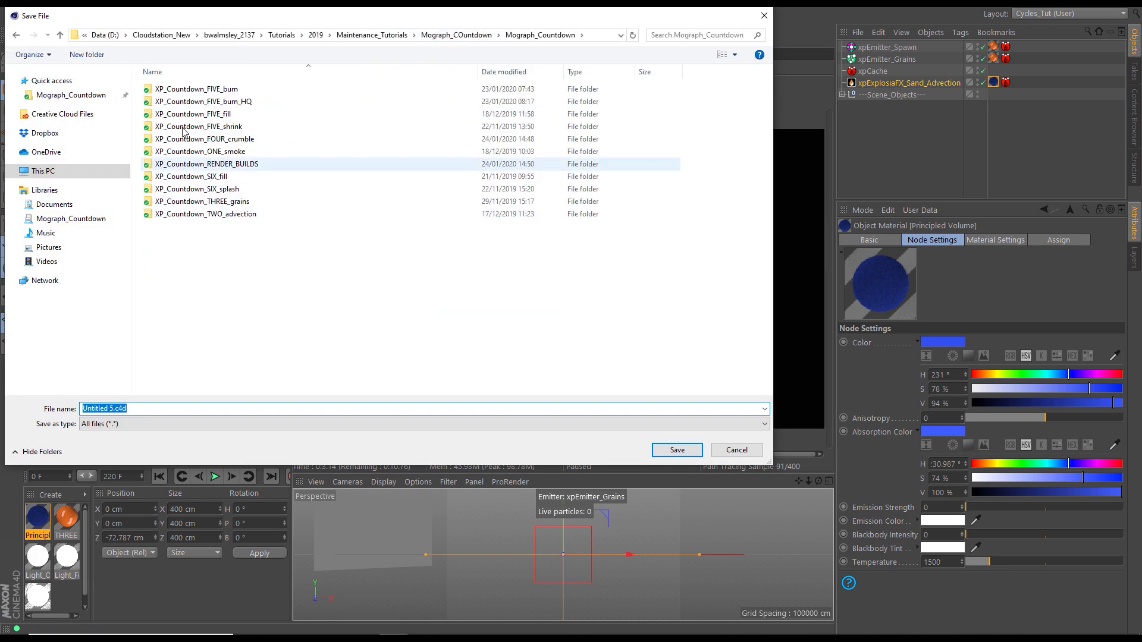
double_click(217, 165)
Create a folder named XP_Countdown_32_advect inside XP_Countdown_RENDER_BUILDS and open it as the save location
left_click(87, 55)
type("X")
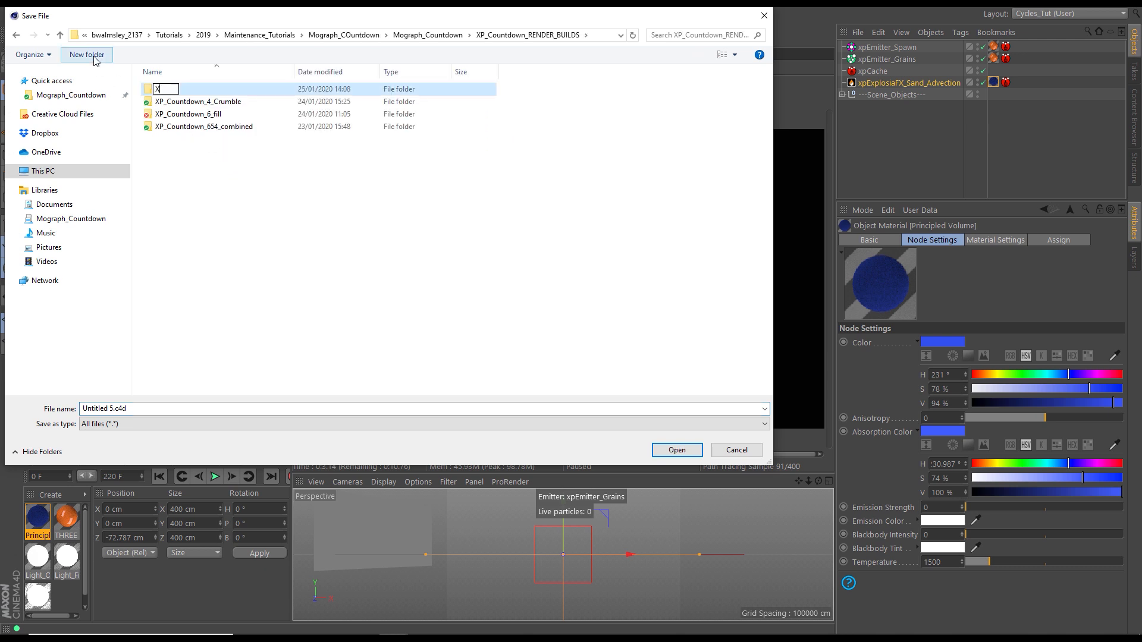
type("P_Countdown_32_")
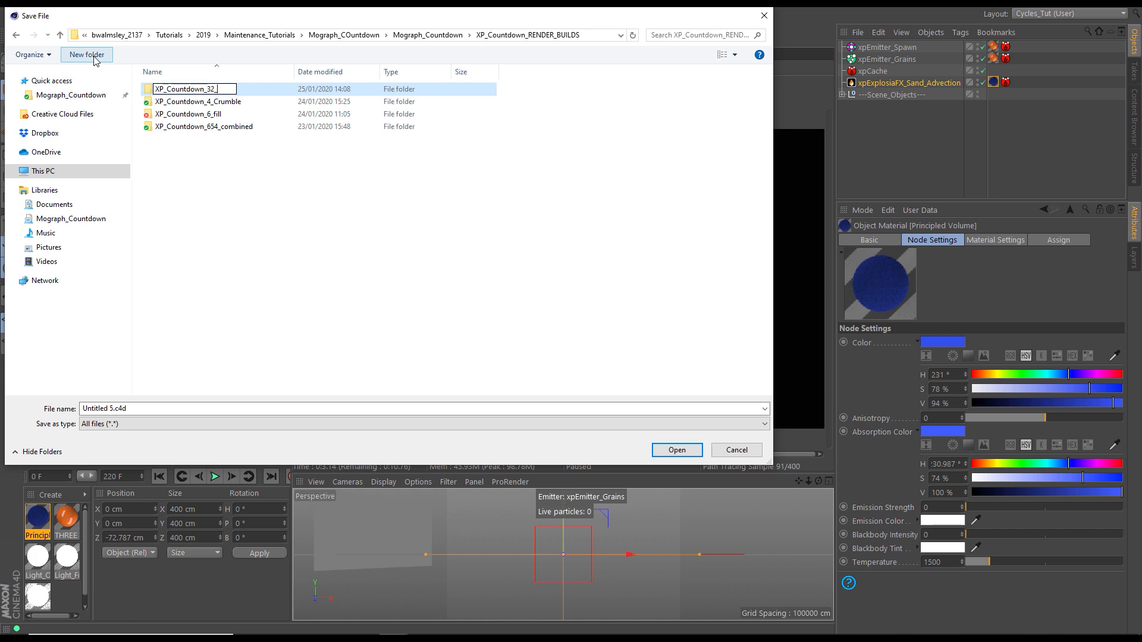
type("advect")
left_click(216, 156)
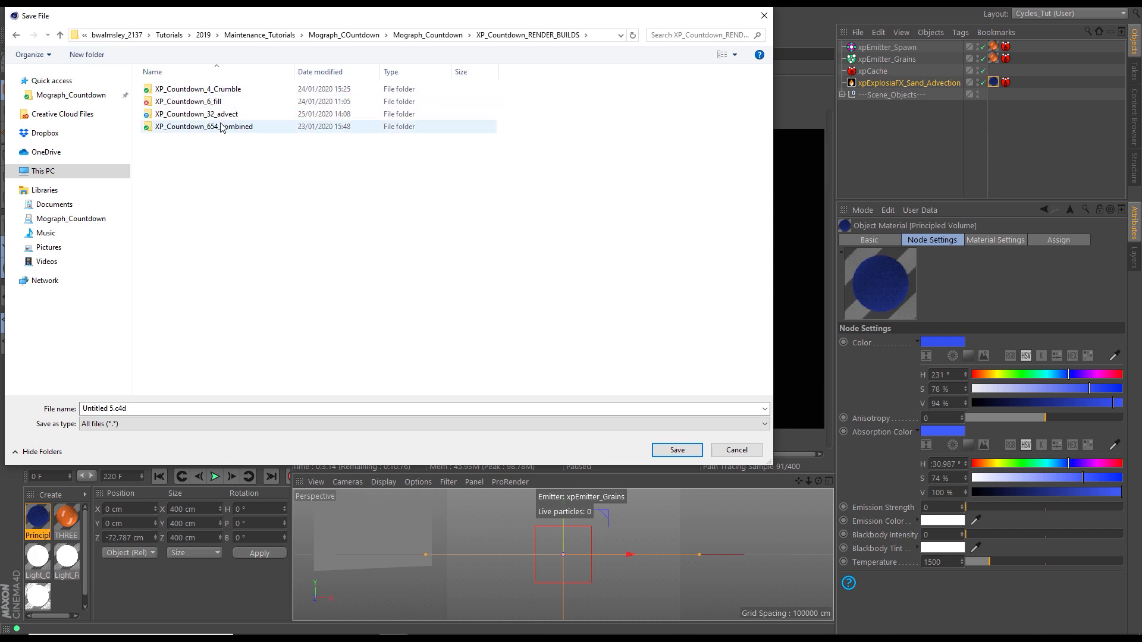
double_click(227, 115)
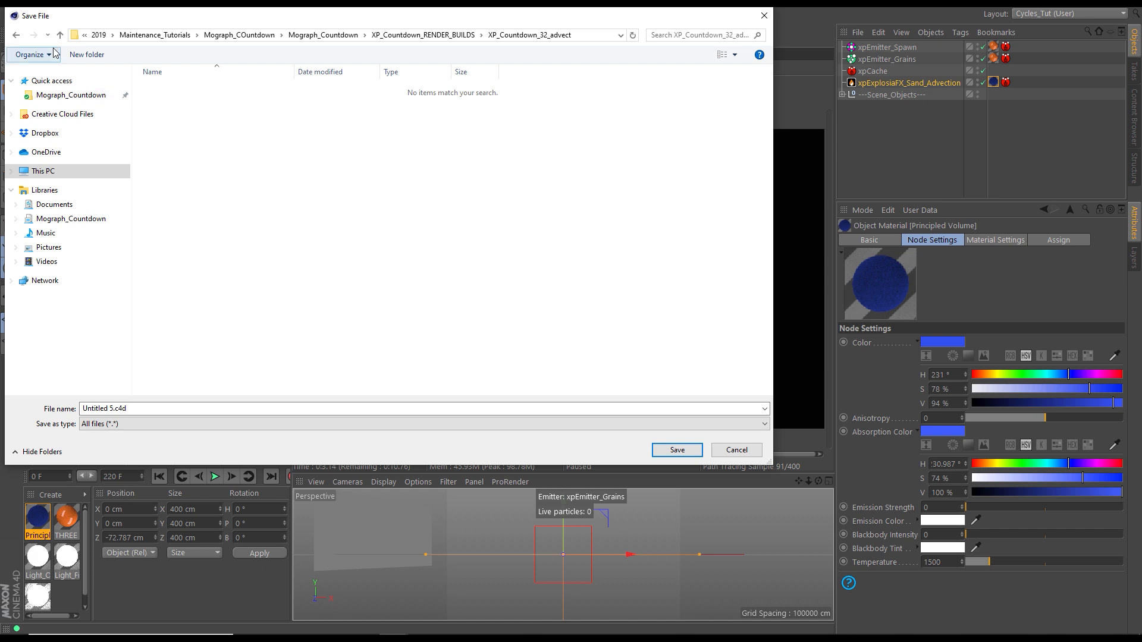
Browse to Mograph_Countdown's XP_Countdown_TWO_advection folder and reuse XP_Countdown_TWO_advection_v10_v4.c4d as the scene's file name
left_click(16, 34)
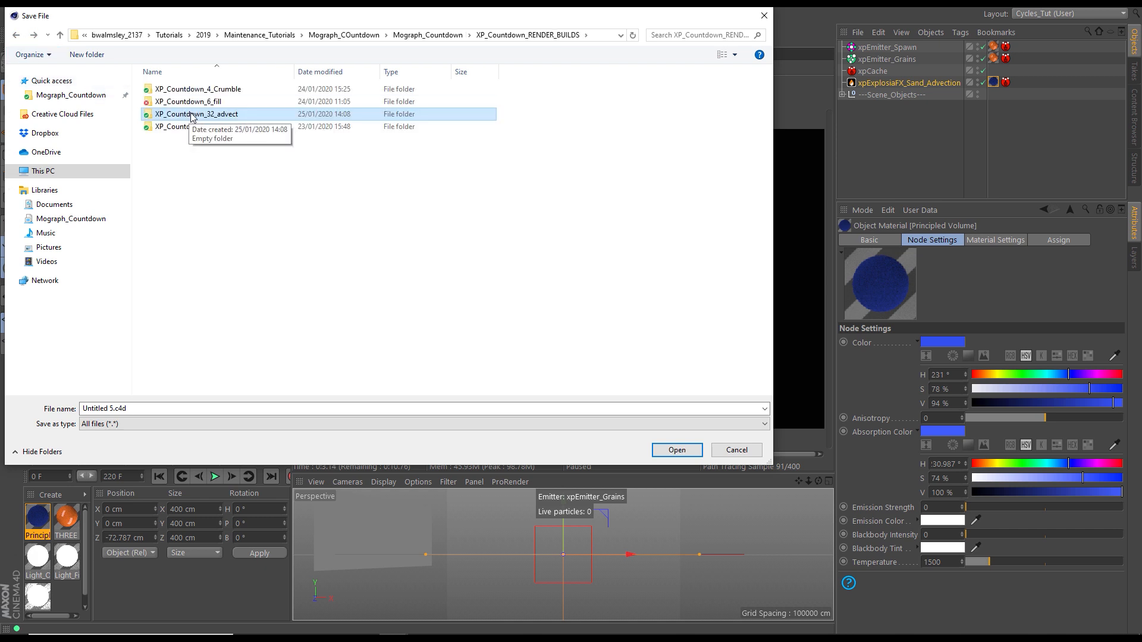
left_click(418, 35)
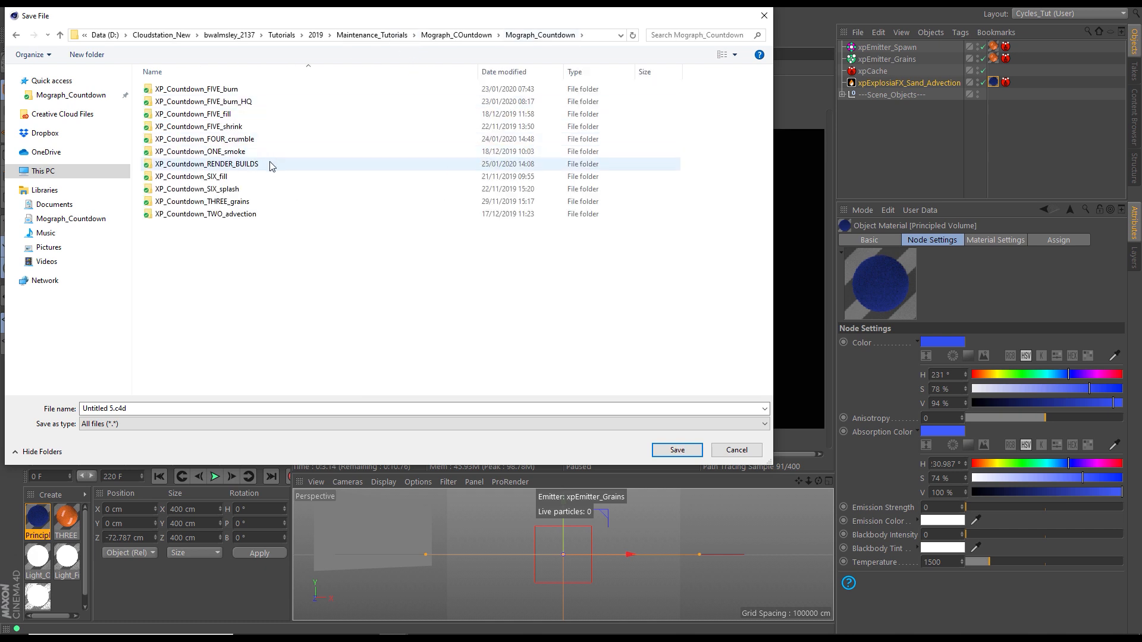
left_click(236, 215)
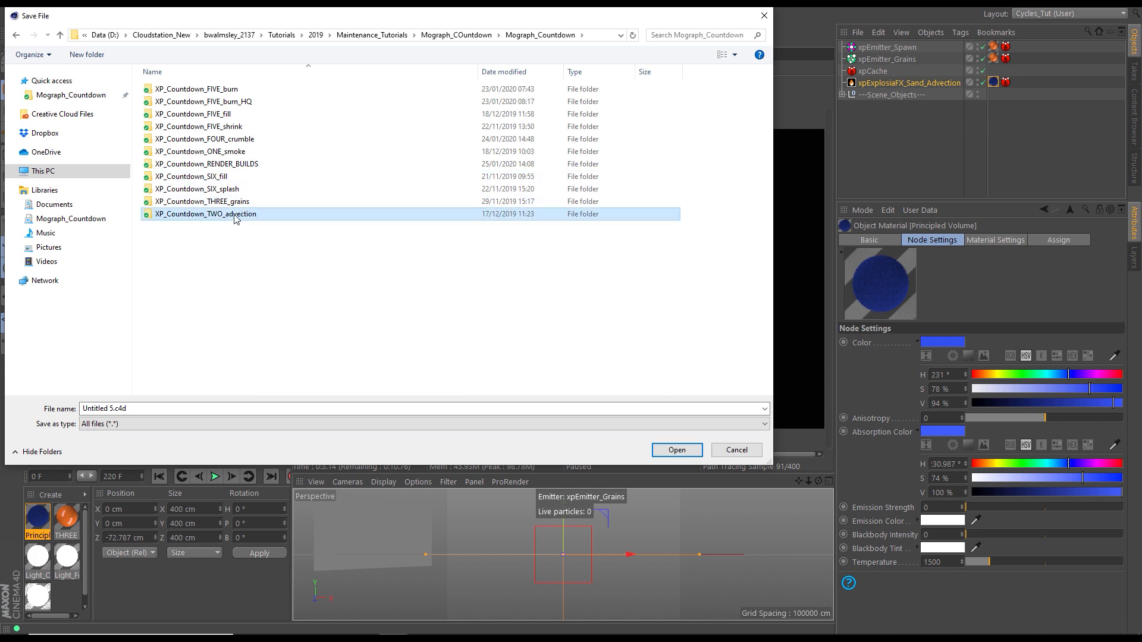
double_click(236, 215)
left_click(250, 265)
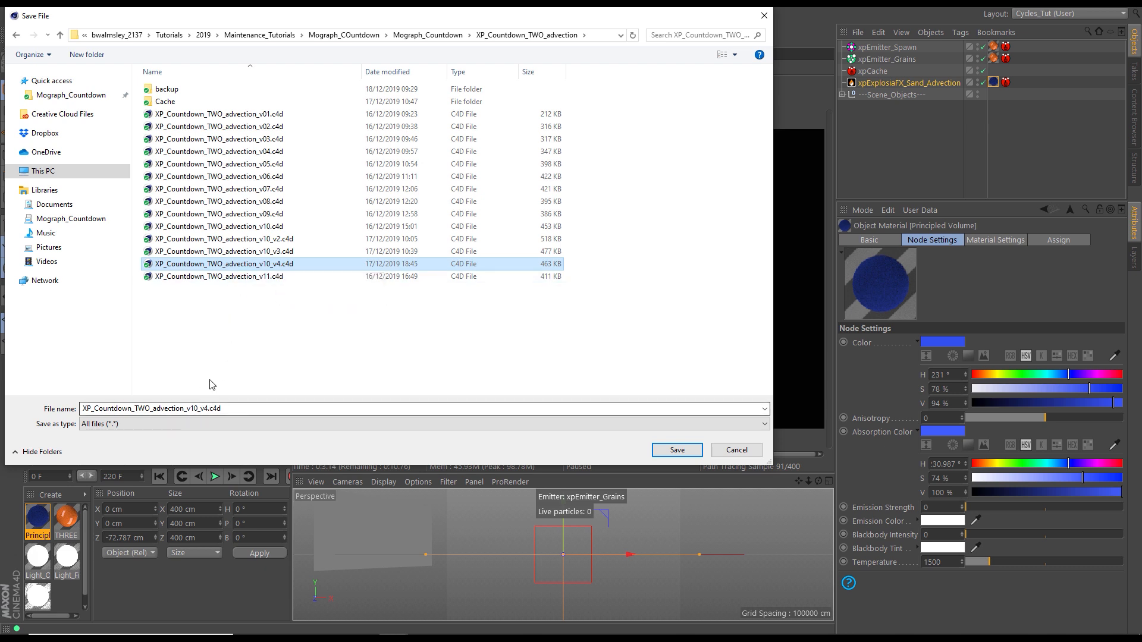
Return to XP_Countdown_32_advect inside XP_Countdown_RENDER_BUILDS and save the scene there as XP_Countdown_TWO_advection_v10_v4.c4d
left_click(419, 35)
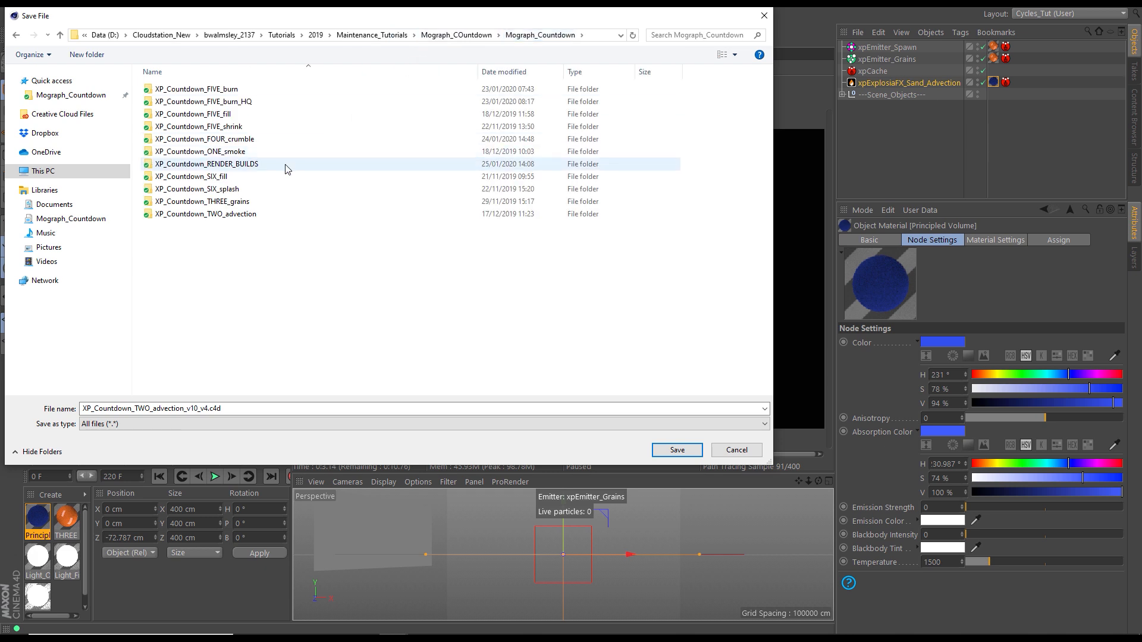
double_click(244, 165)
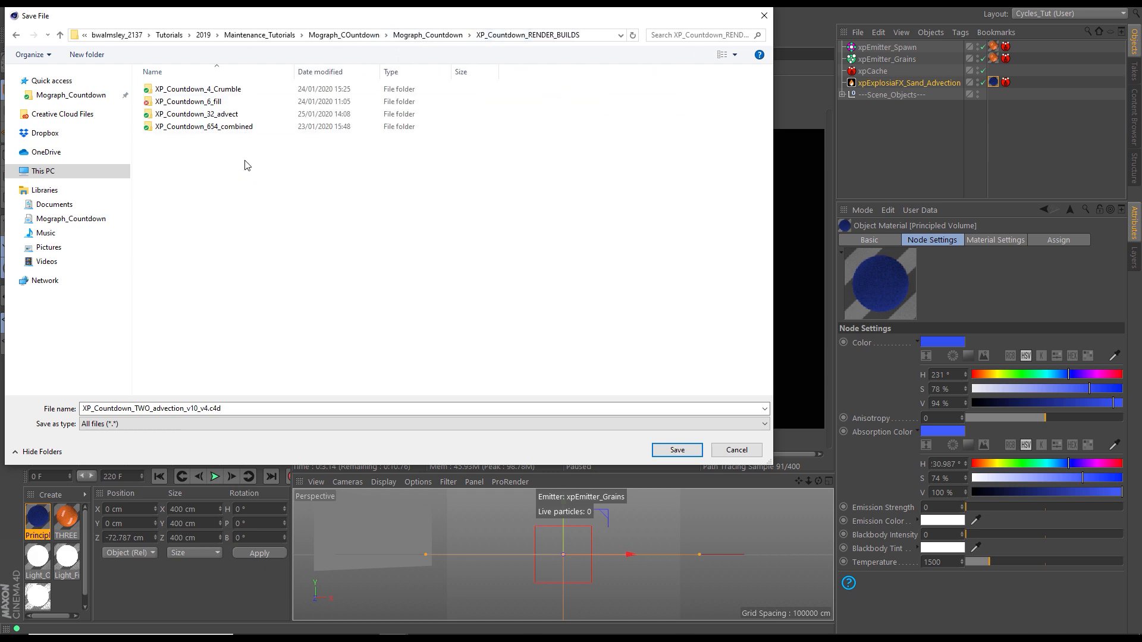
left_click(221, 118)
left_click(214, 408)
left_click(230, 408)
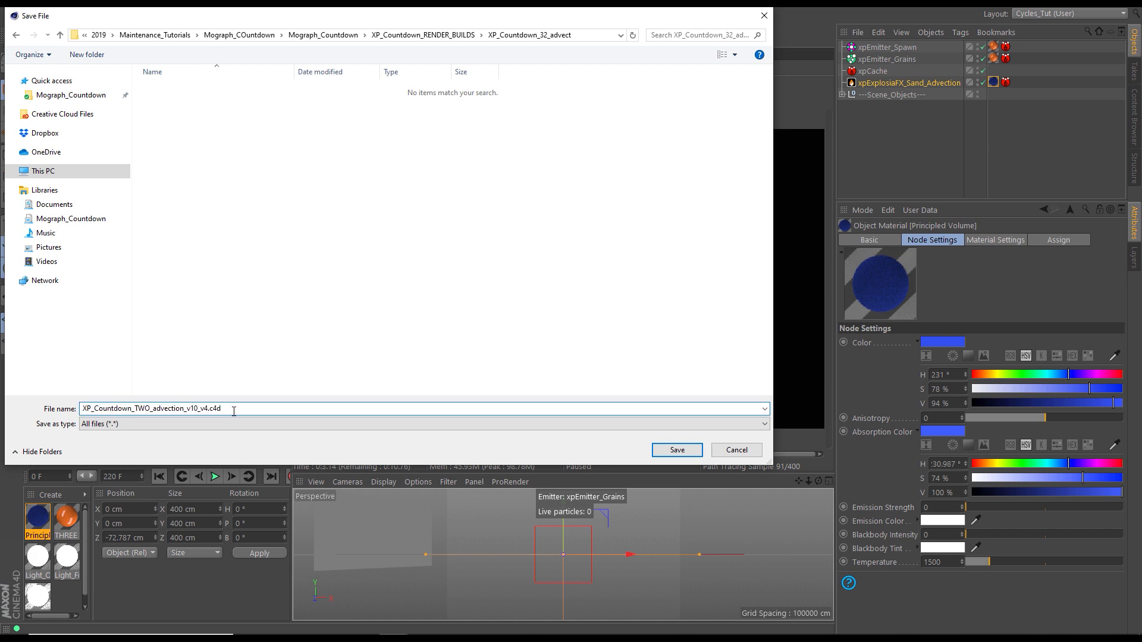
left_click(670, 452)
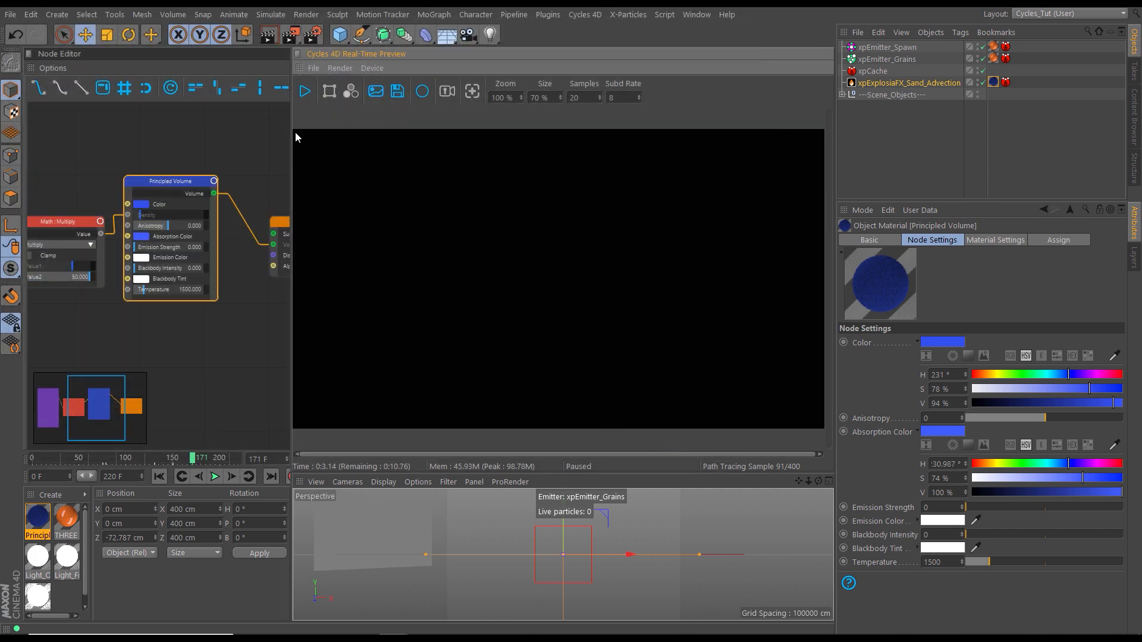
Start choosing the regular image's output file in the render settings and browse to XP_Countdown_RENDER_BUILDS's XP_Countdown_32_advect folder
left_click(319, 37)
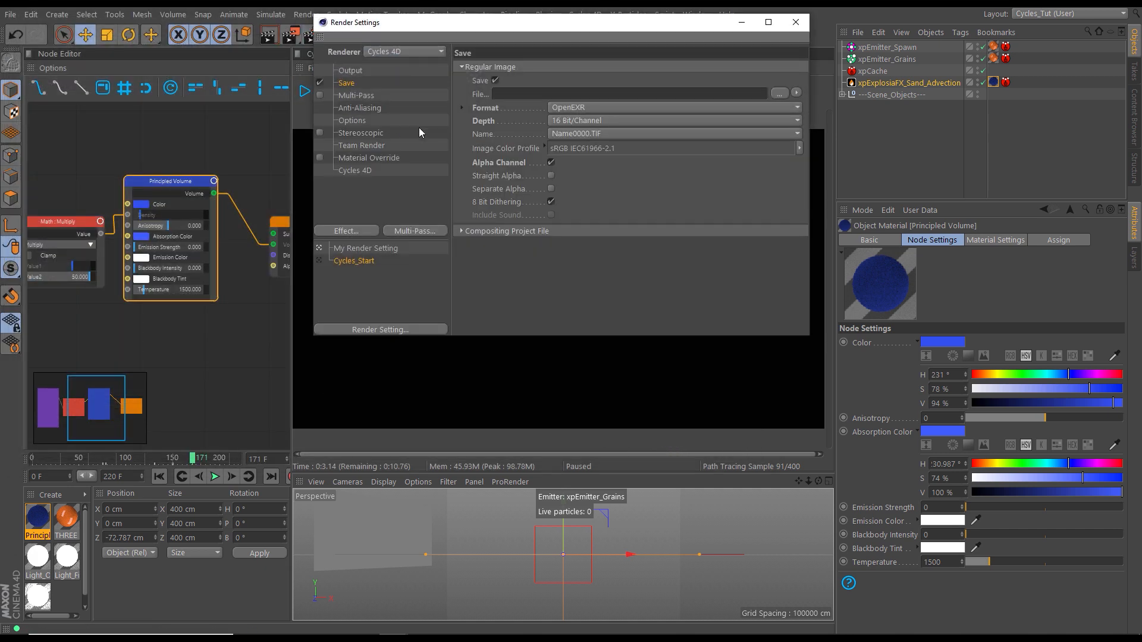
left_click(775, 93)
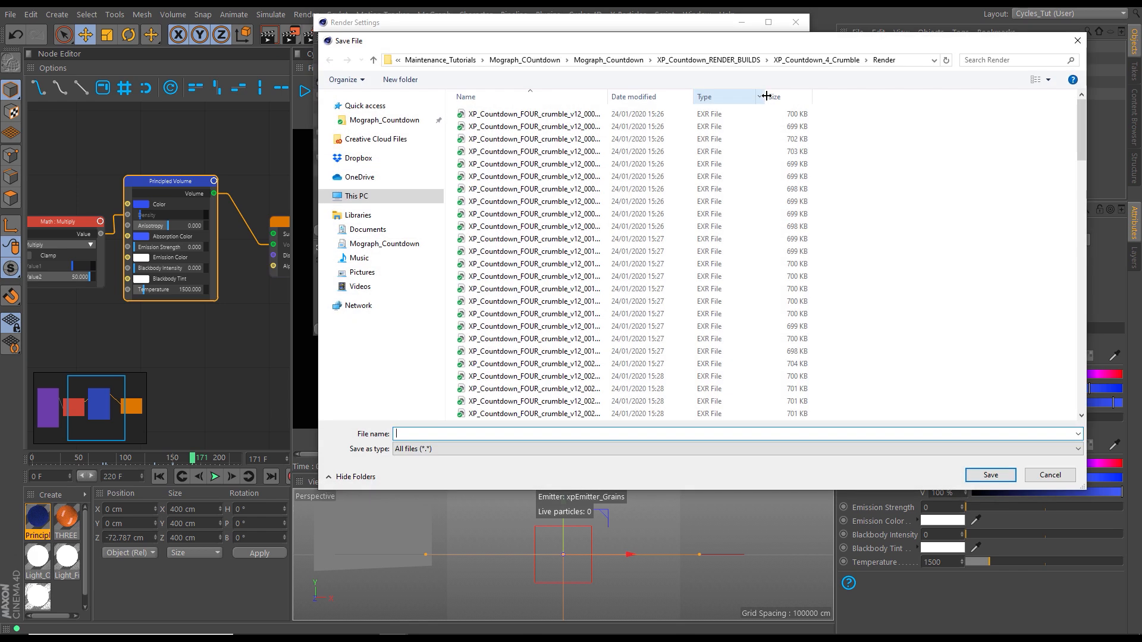
left_click(700, 62)
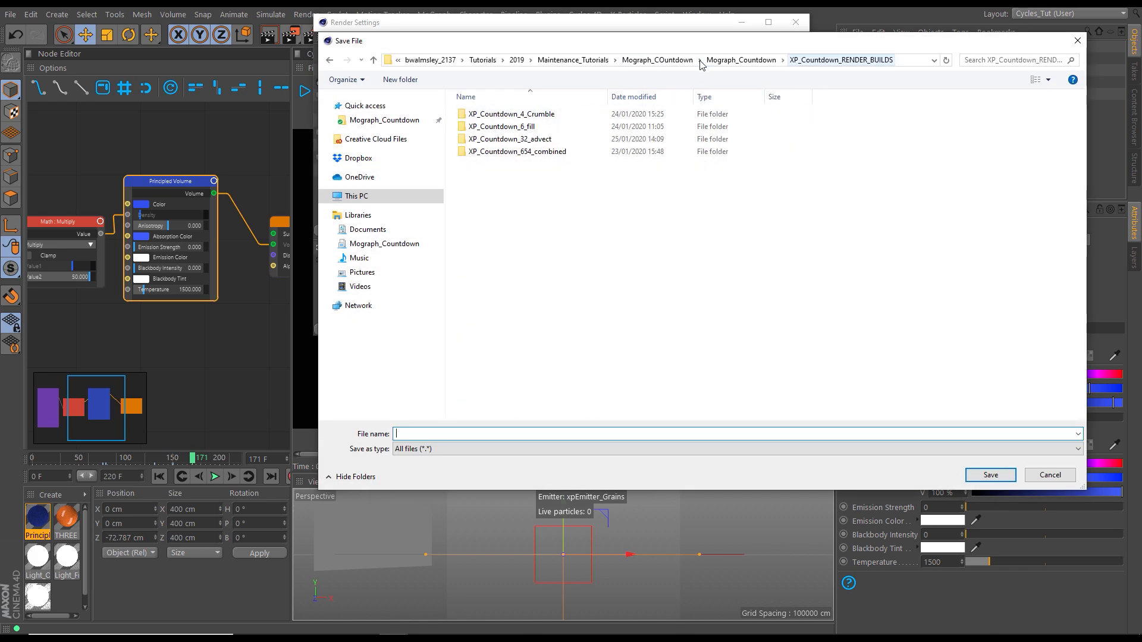
left_click(520, 141)
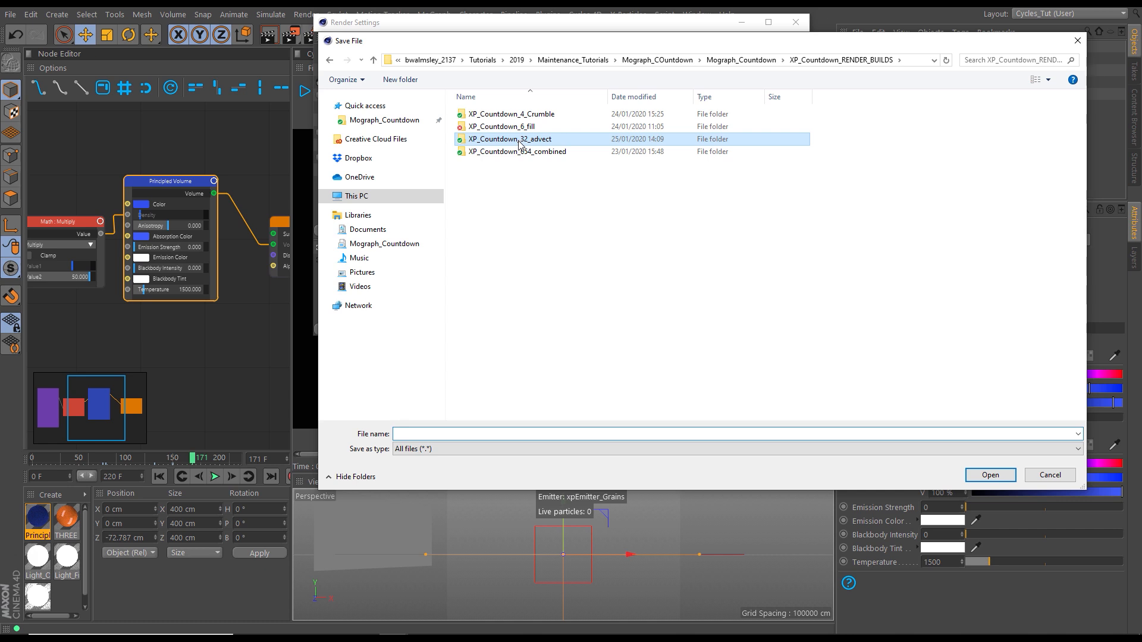
double_click(519, 141)
Create a folder named Render in XP_Countdown_32_advect, reuse the scene's file name for the output, and open the new folder
left_click(401, 82)
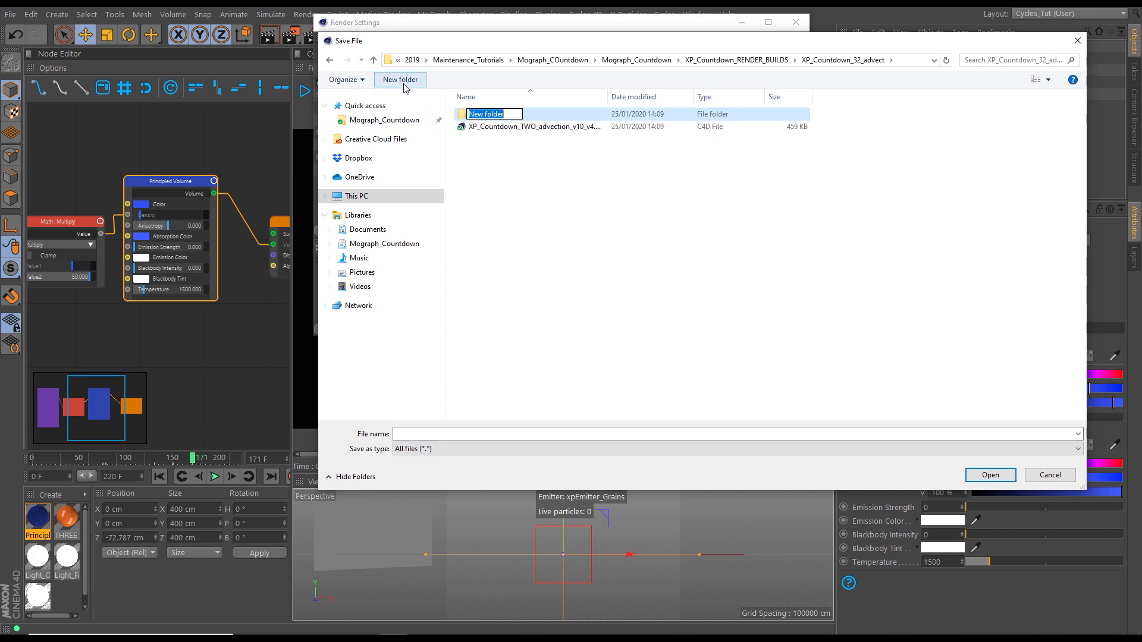
type("Render")
left_click(515, 132)
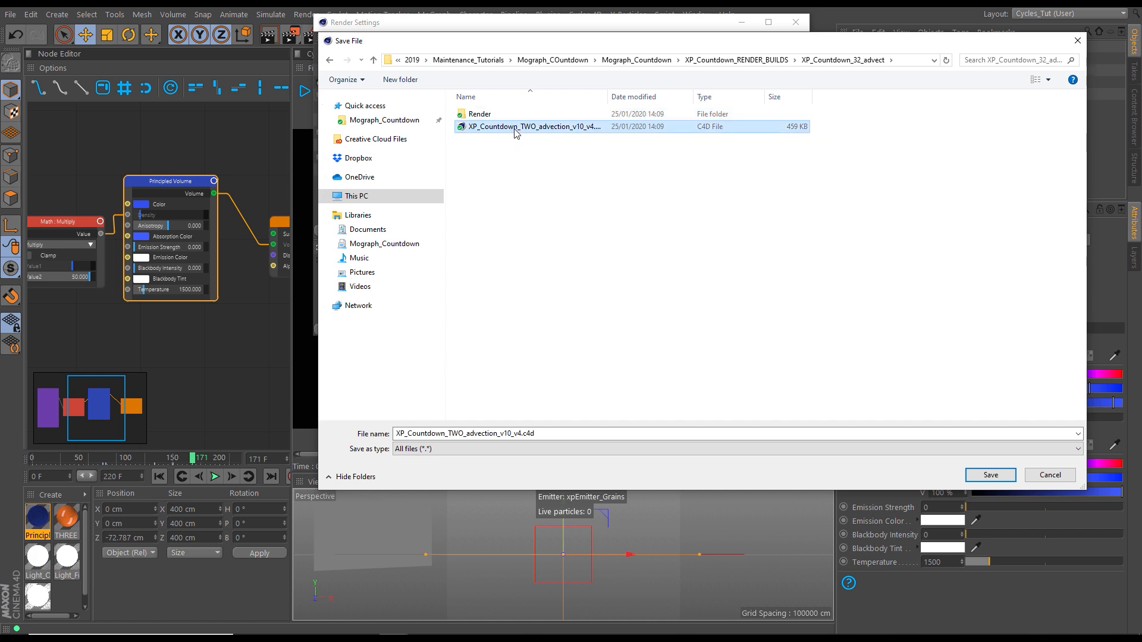
double_click(486, 115)
Shorten the output name to XP_Countdown_TWO_advection_v10_v4, confirm it as the image save path, and close the render settings
left_click(550, 433)
left_click(549, 434)
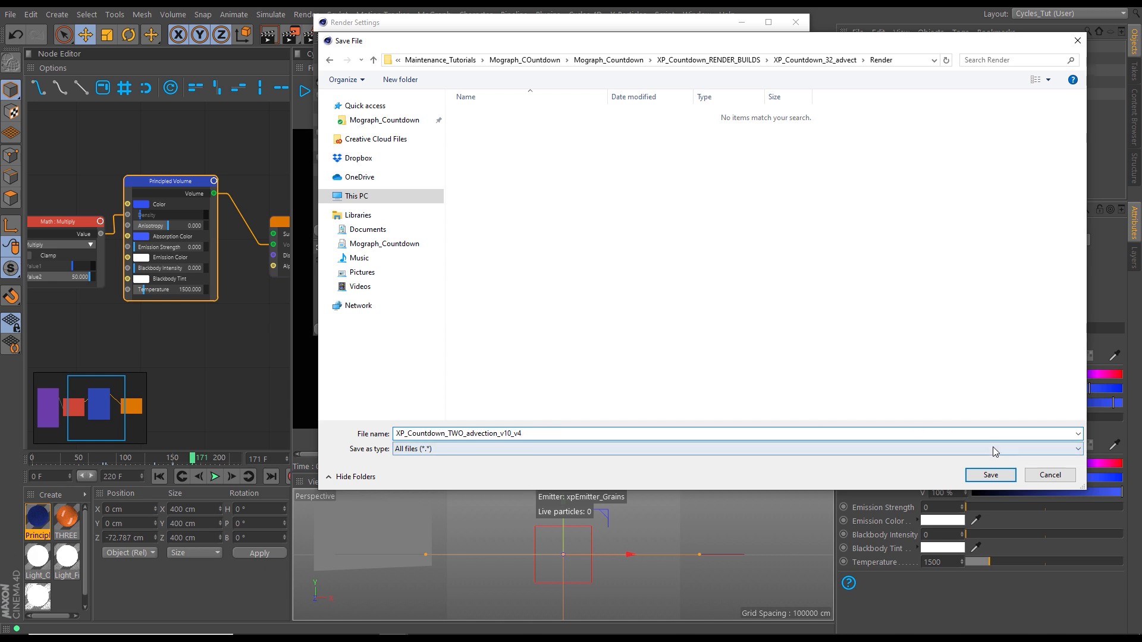
left_click(985, 476)
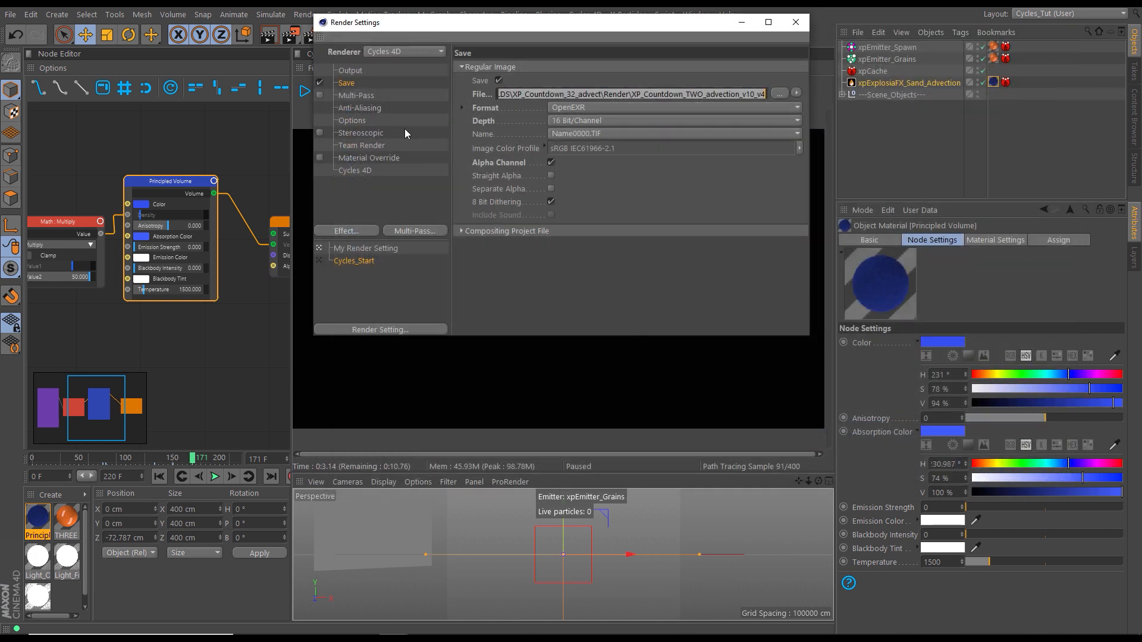
left_click(795, 22)
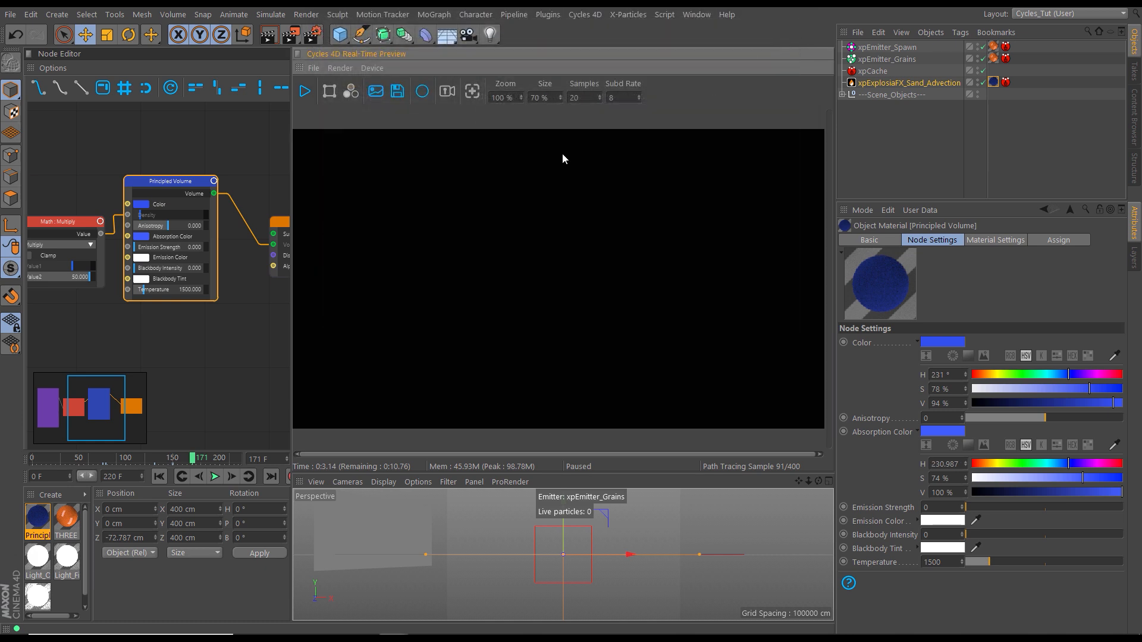
Reopen the render settings and look at the presets available for loading
left_click(310, 37)
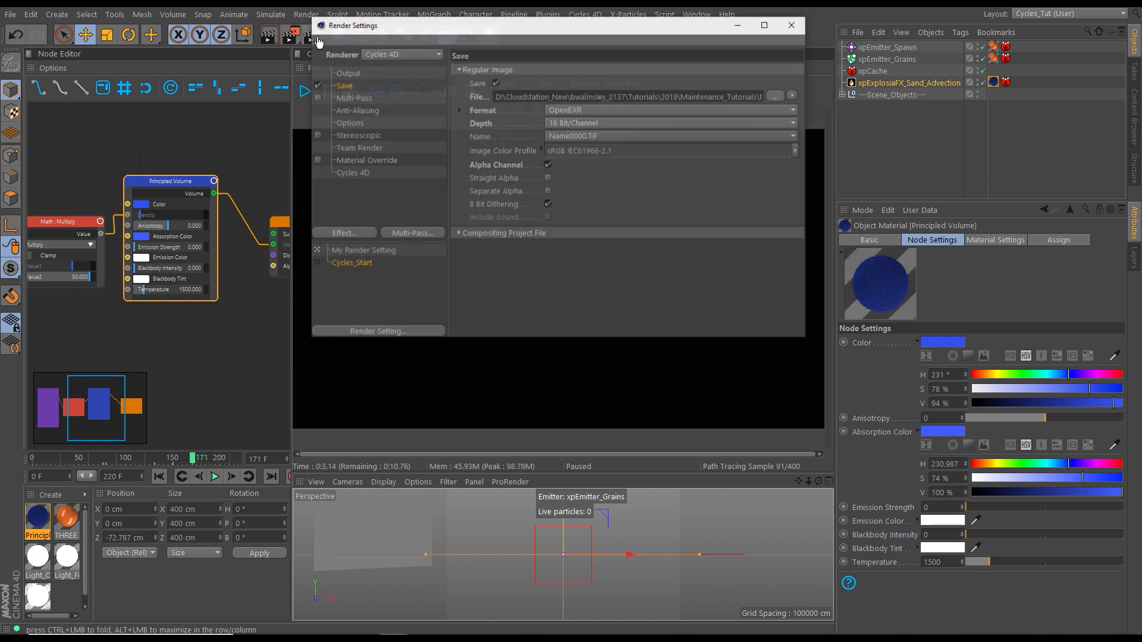
left_click_drag(481, 28, 472, 74)
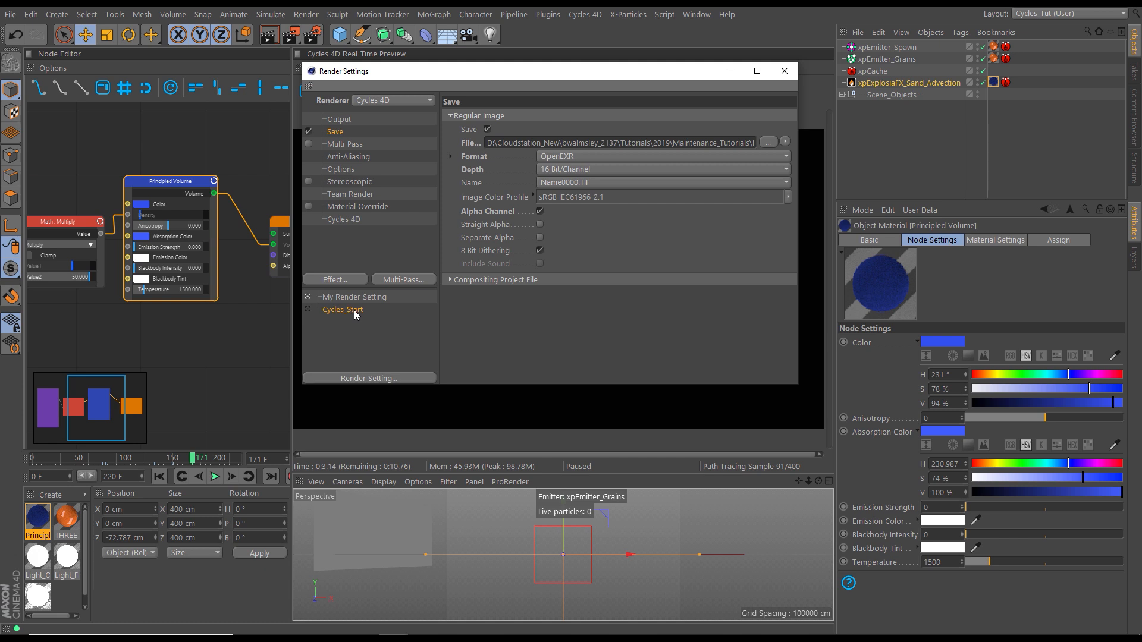
left_click(378, 377)
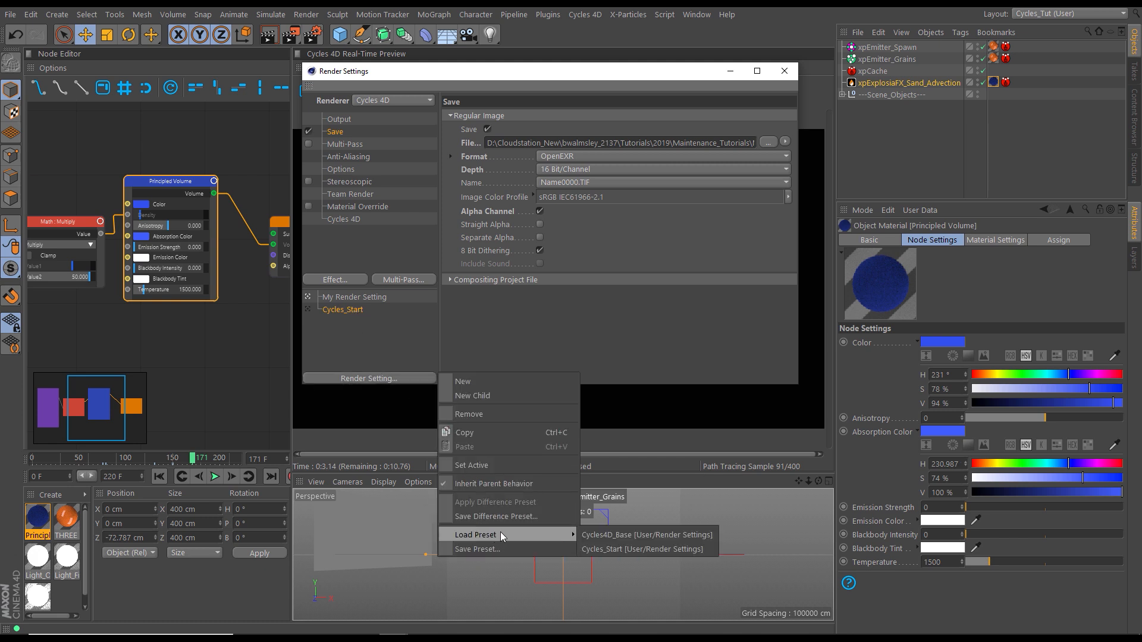
left_click(372, 339)
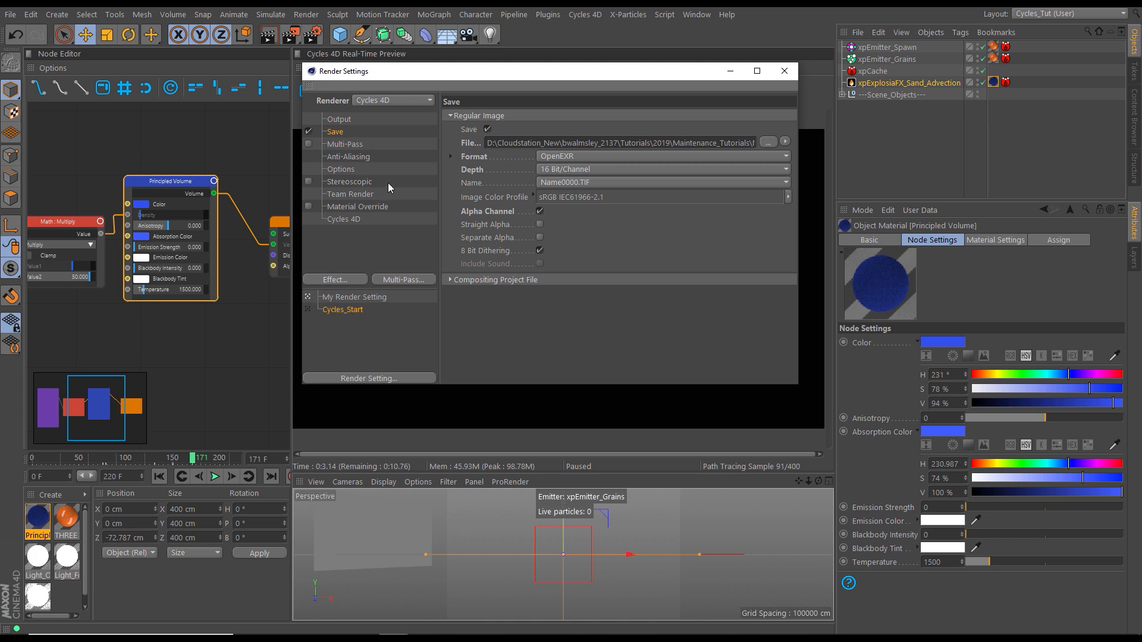
Compare My Render Setting with Cycles_Start, make Cycles_Start the active render setting, and close the render settings
left_click(340, 298)
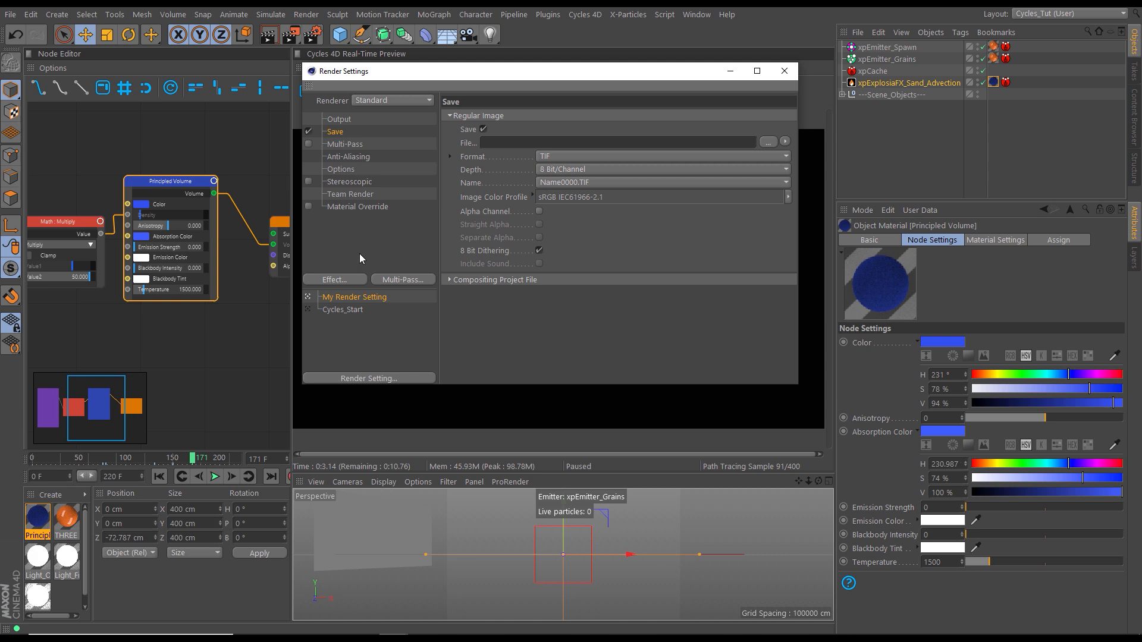
left_click(344, 309)
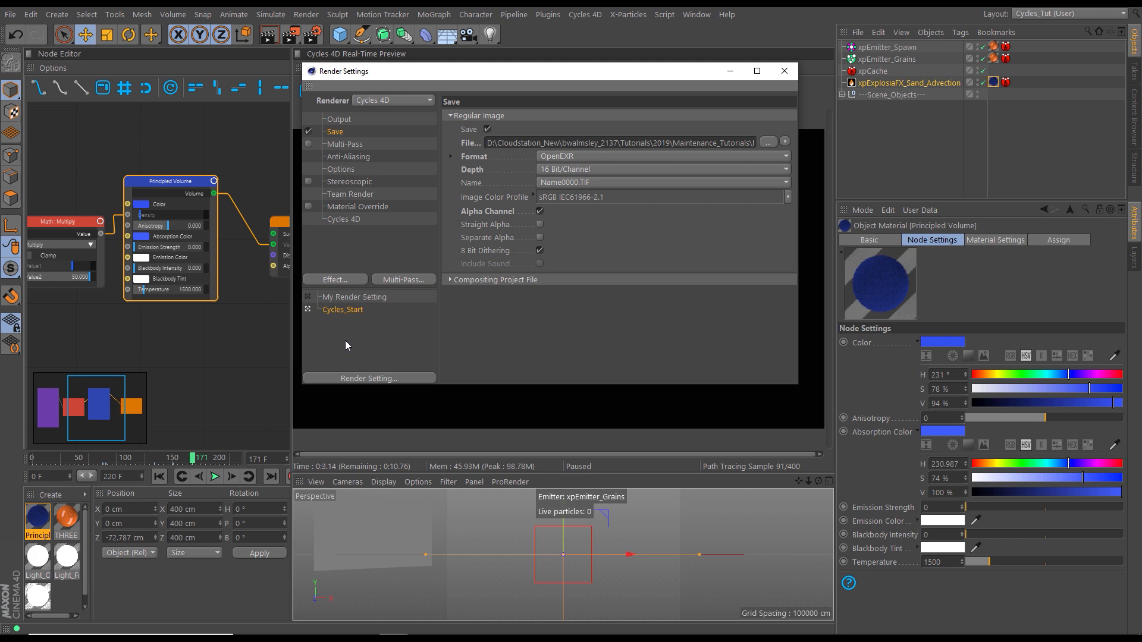
left_click(785, 72)
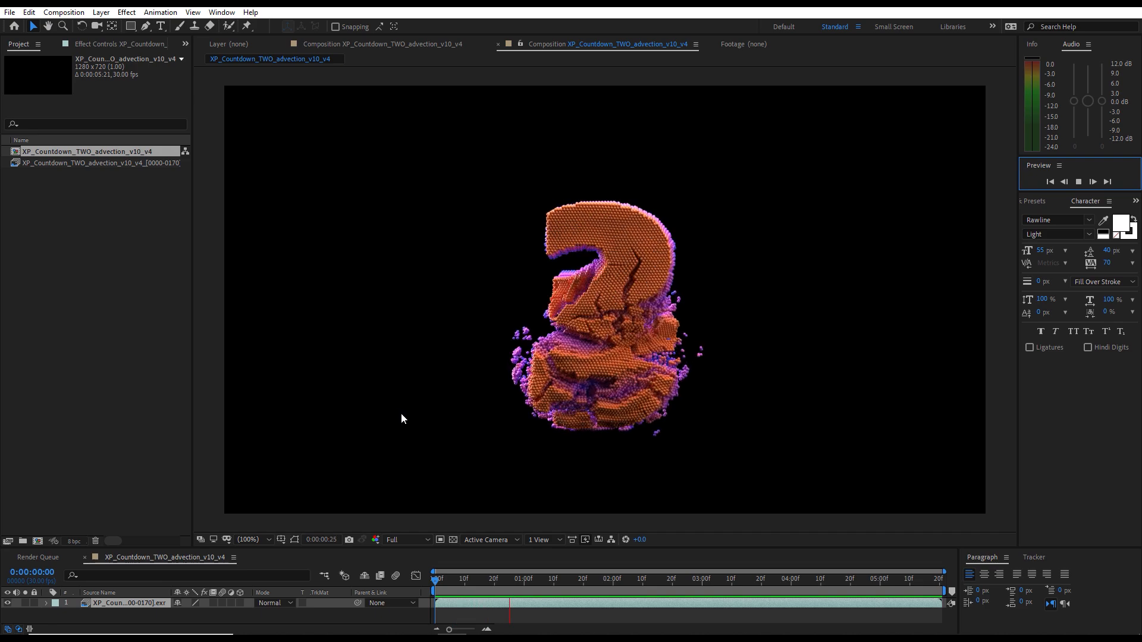
In After Effects, play the rendered XP_Countdown_TWO_advection_v10_v4 sequence repeatedly from its beginning to review the grains' 3-to-2 transition
left_click(597, 585)
left_click_drag(587, 582, 437, 586)
left_click(1081, 180)
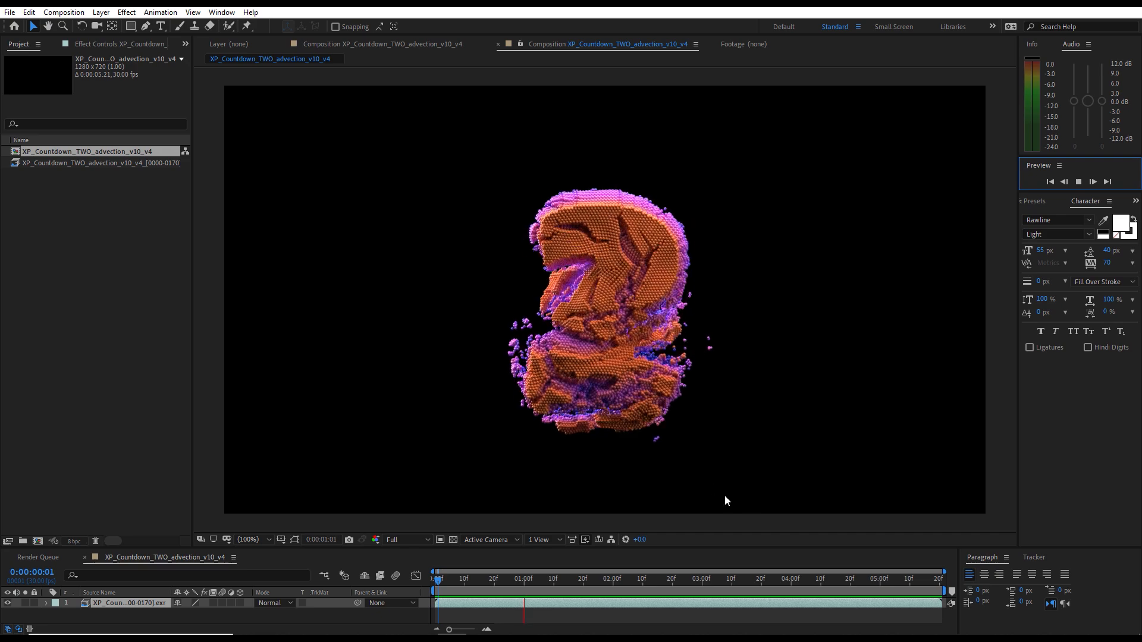
left_click_drag(767, 580, 431, 565)
left_click(1079, 183)
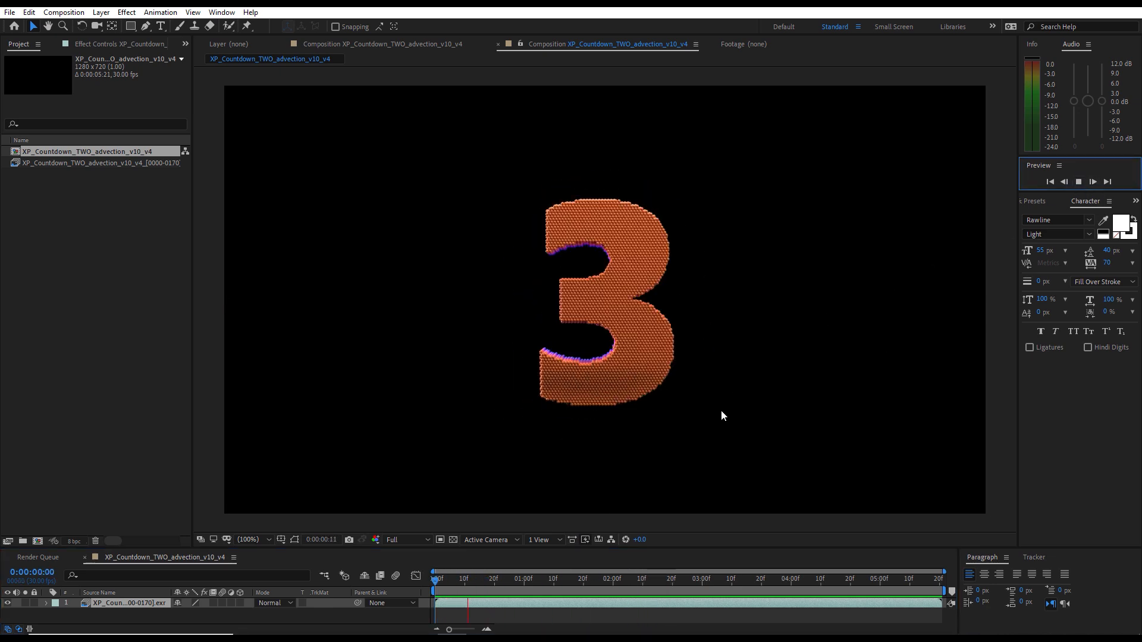
left_click_drag(571, 576, 441, 585)
left_click(1078, 182)
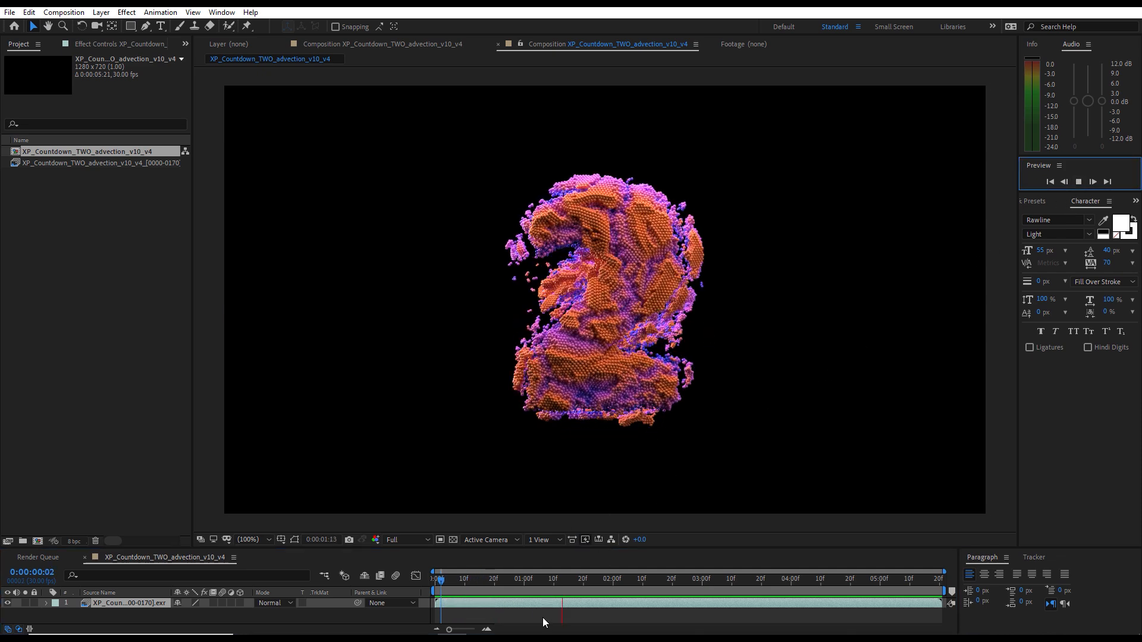
Scrub through the rendered sequence to examine the intact 3, the blue smoke around 0:00:05:02, and the formed 2 at 0:00:02:11
left_click_drag(553, 583, 465, 589)
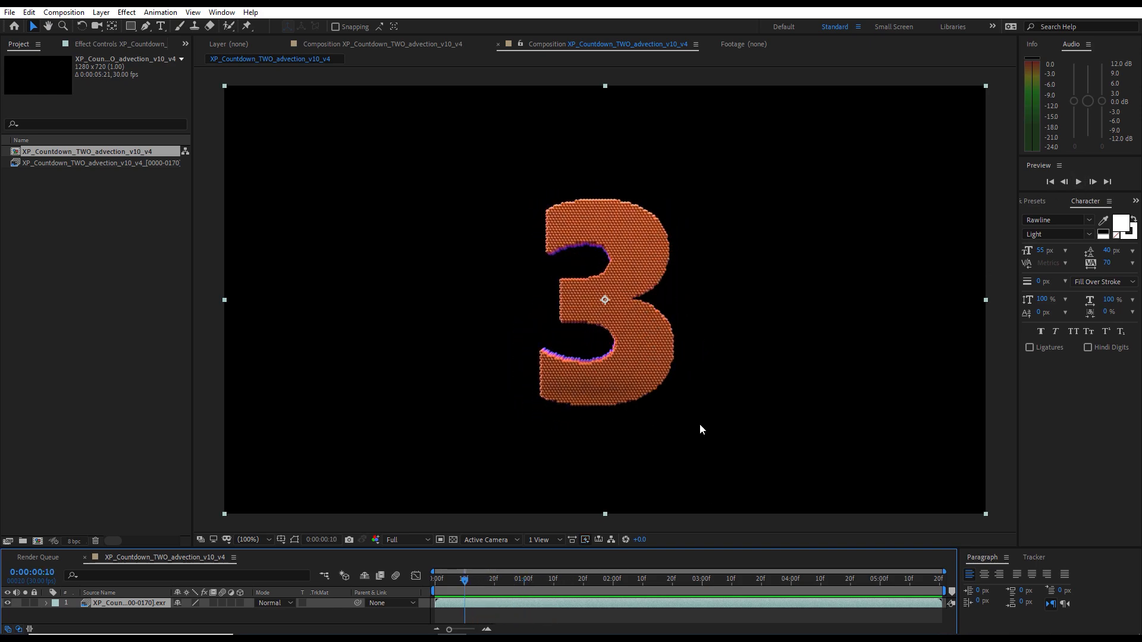
left_click_drag(552, 578, 873, 583)
left_click_drag(883, 584, 885, 587)
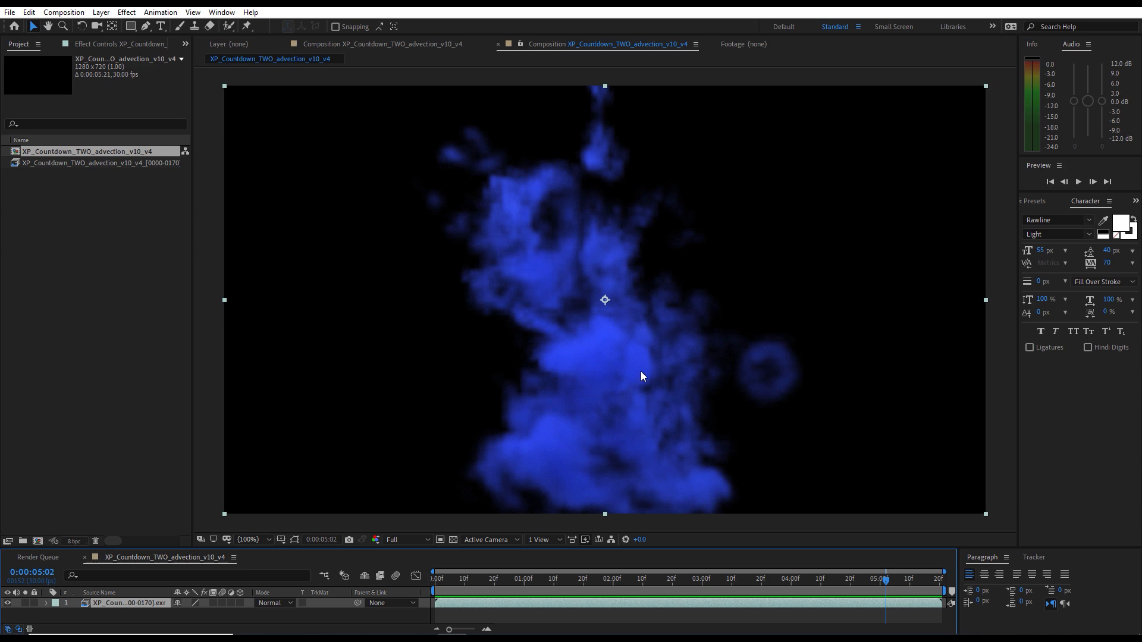
mouse_move(893, 578)
left_mouse_down()
mouse_move(657, 578)
mouse_move(898, 587)
mouse_move(888, 590)
left_mouse_up()
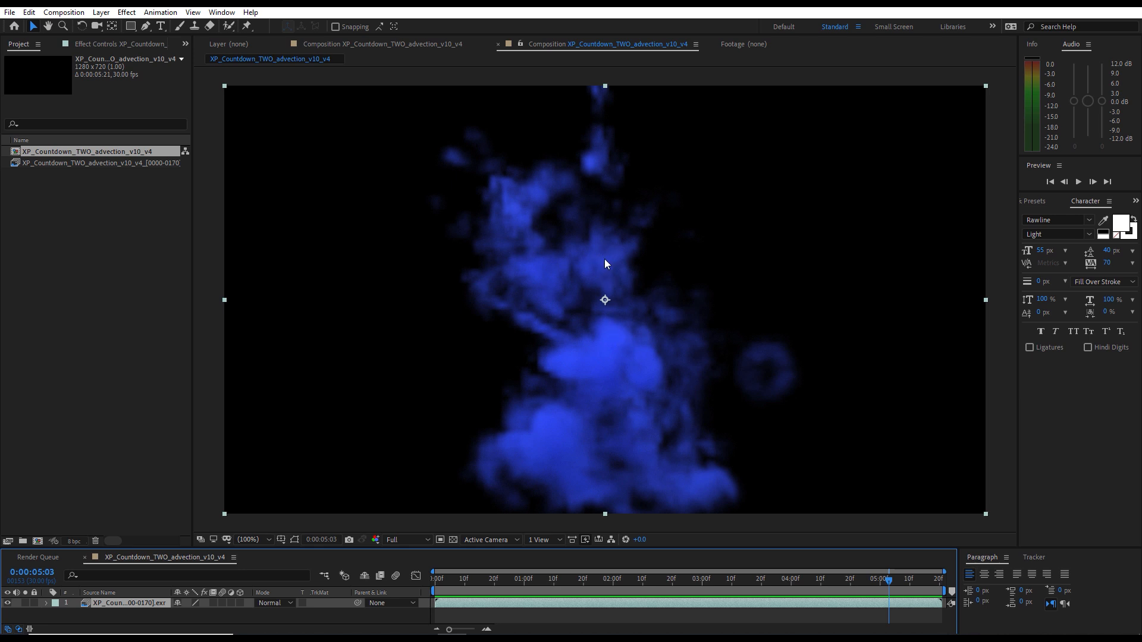
left_click_drag(876, 580, 791, 584)
left_click_drag(712, 572, 858, 588)
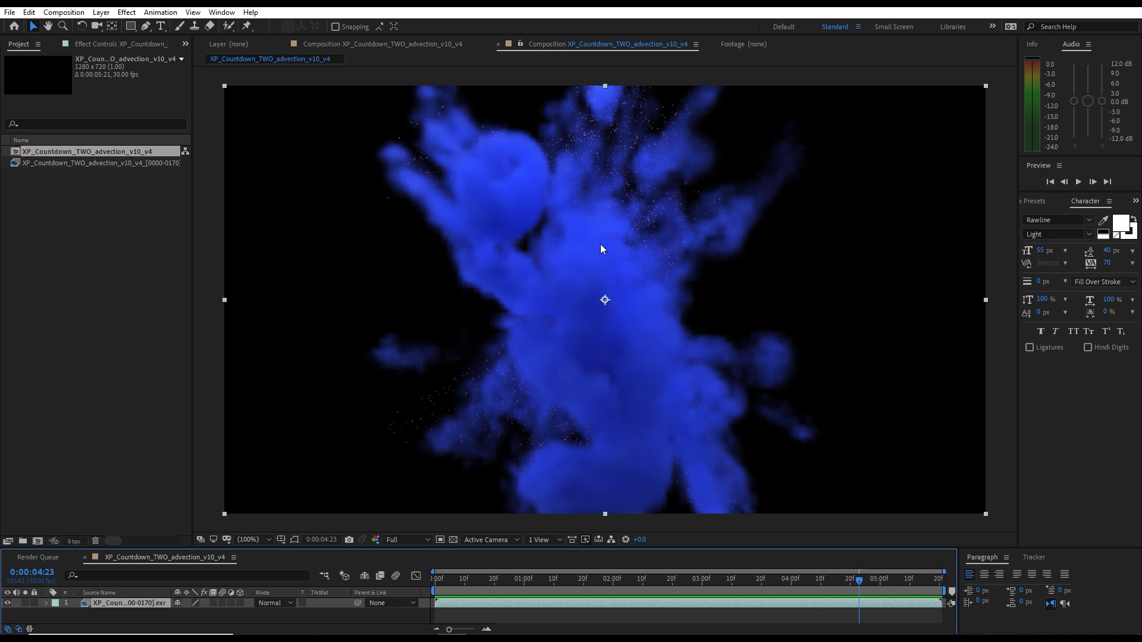
left_click_drag(862, 581, 646, 583)
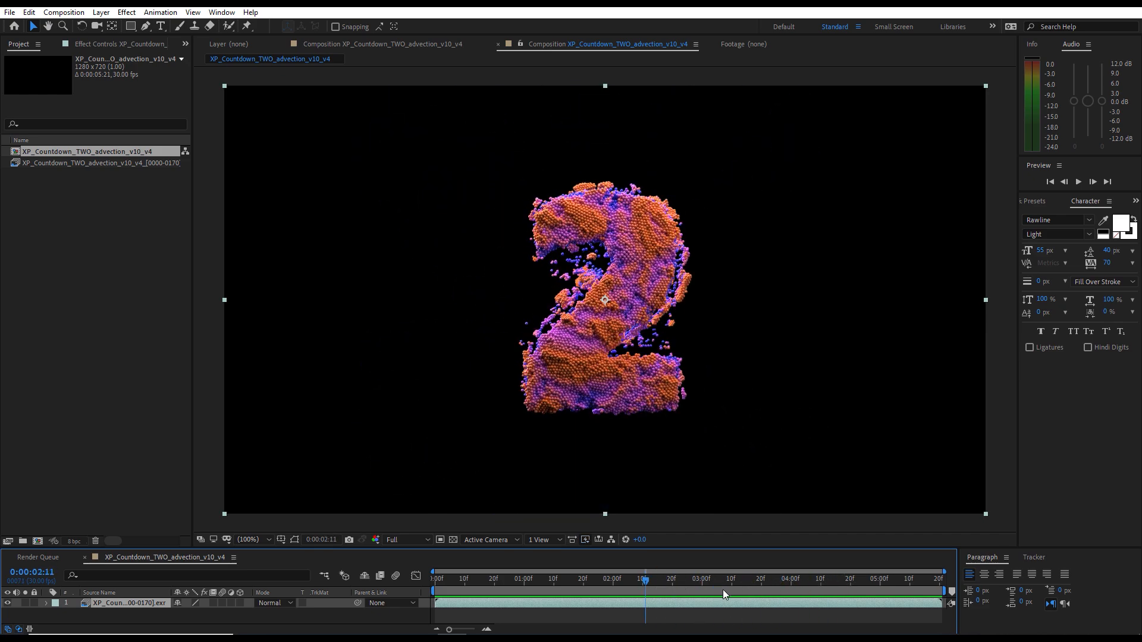